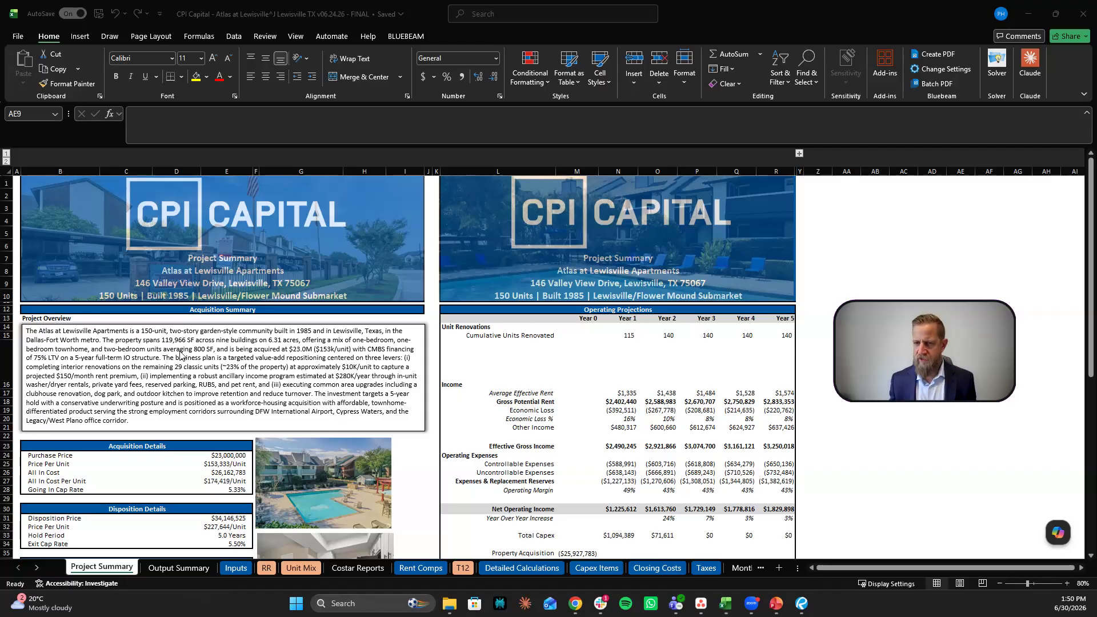
# Step: Review the project overview, acquisition and disposition details, return summary and operating projections on the Project Summary sheet
pyautogui.scroll(-1, 177, 359)
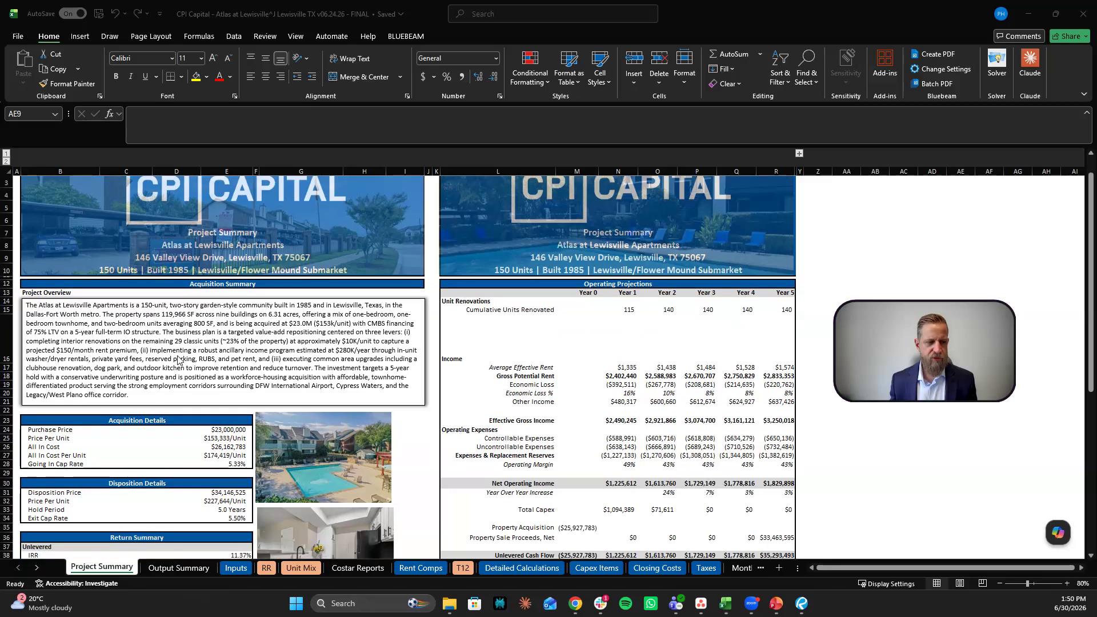
pyautogui.scroll(-2, 178, 359)
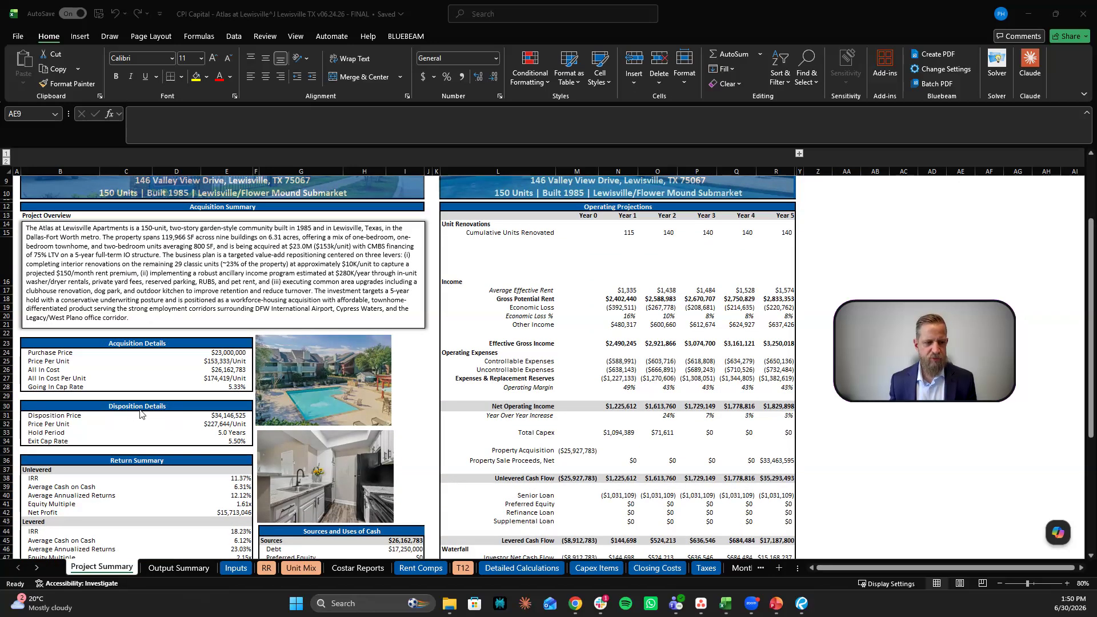
pyautogui.scroll(-2, 140, 412)
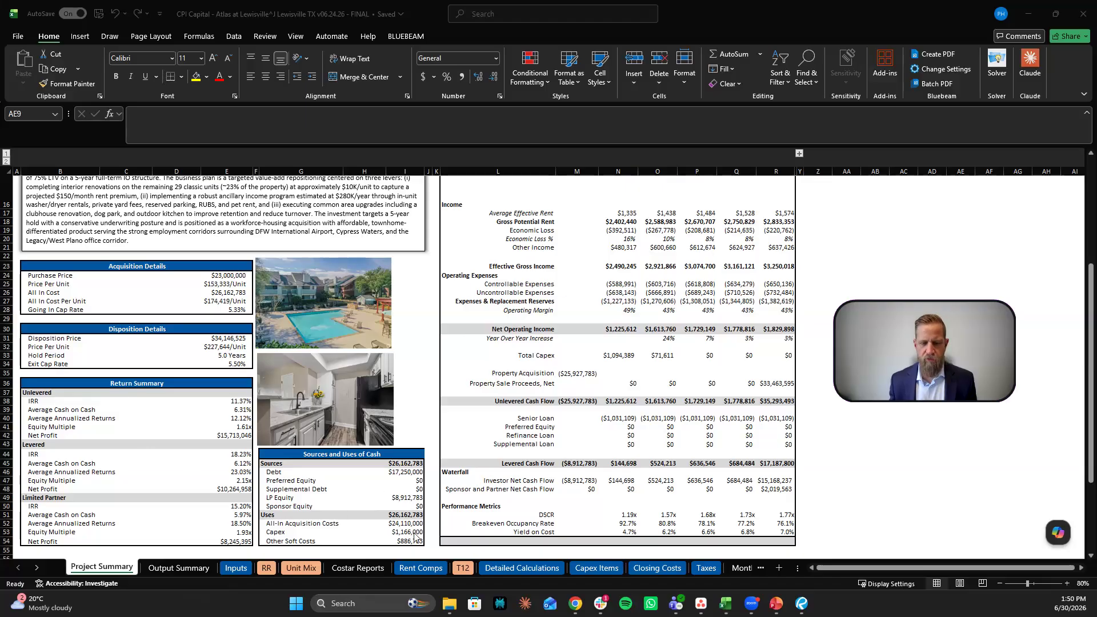
pyautogui.scroll(2, 597, 493)
pyautogui.scroll(1, 597, 492)
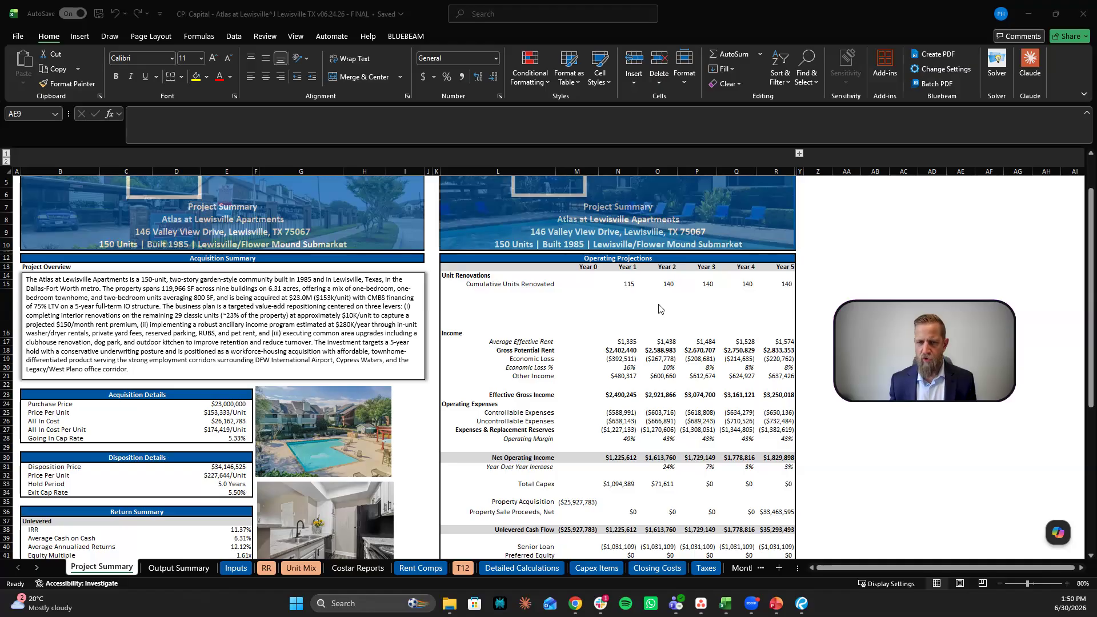
pyautogui.scroll(-2, 658, 309)
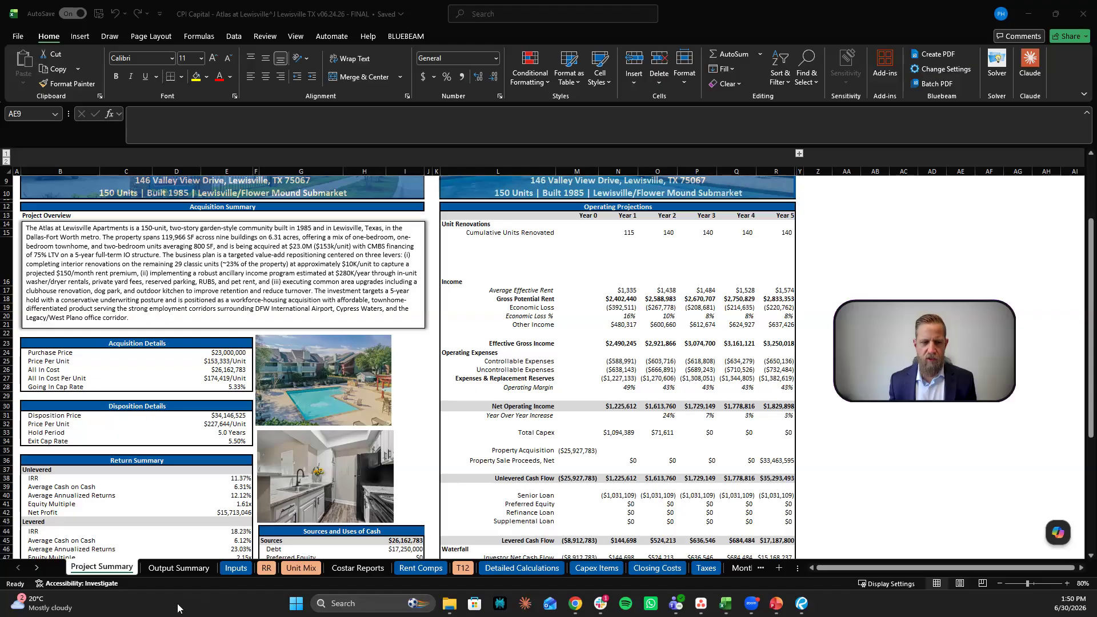
# Step: Open the Output Summary sheet and review its pro forma summary, performance metrics and economic loss tables
pyautogui.click(166, 571)
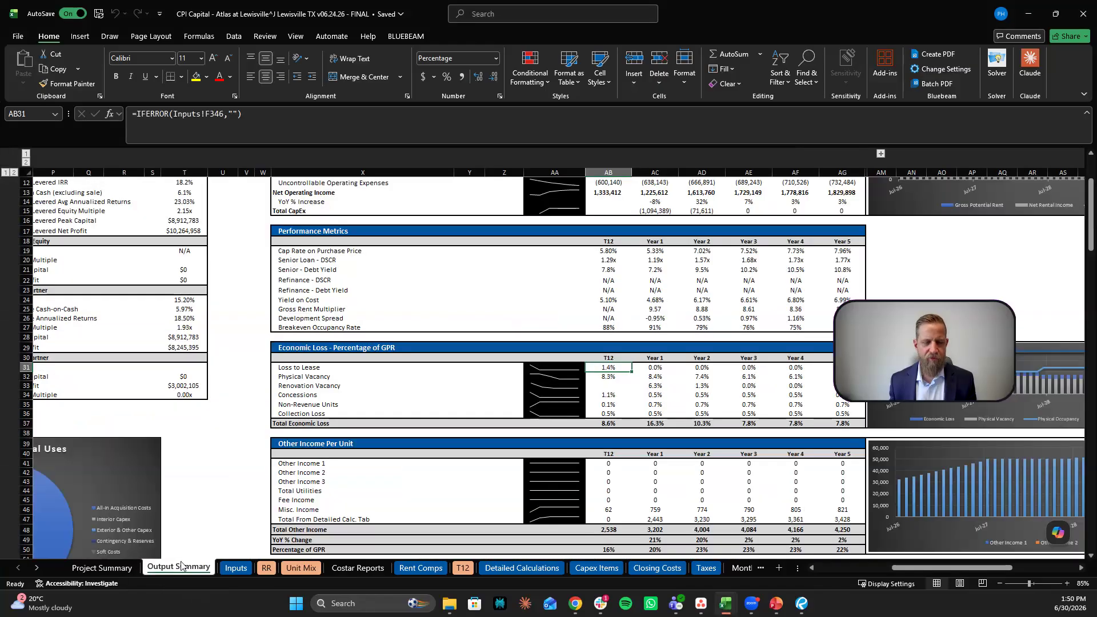
pyautogui.scroll(4, 724, 512)
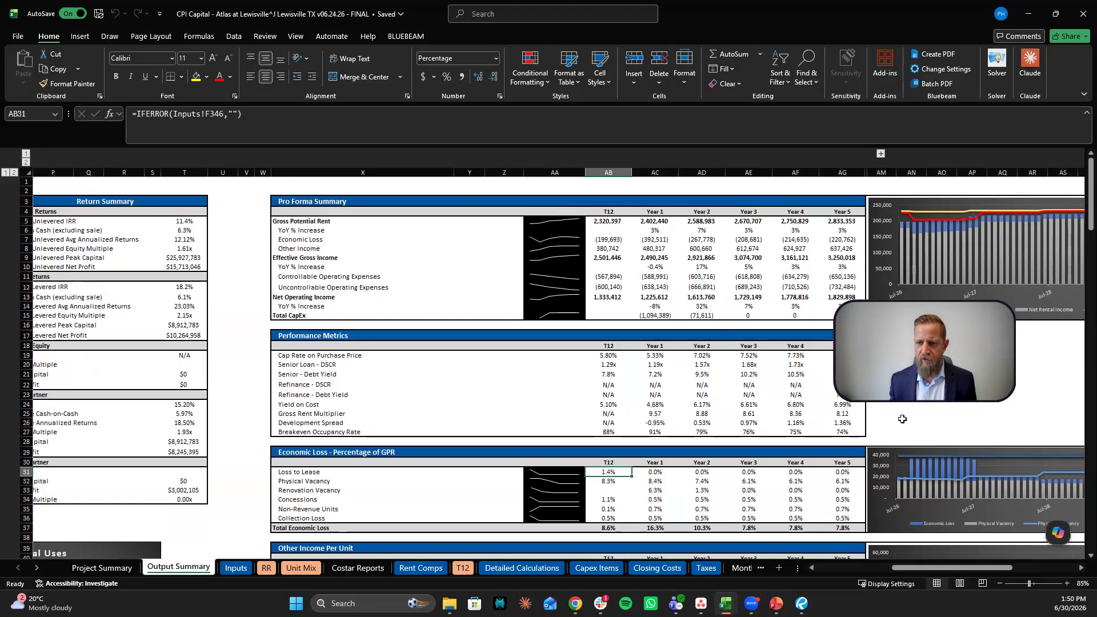
pyautogui.click(632, 400)
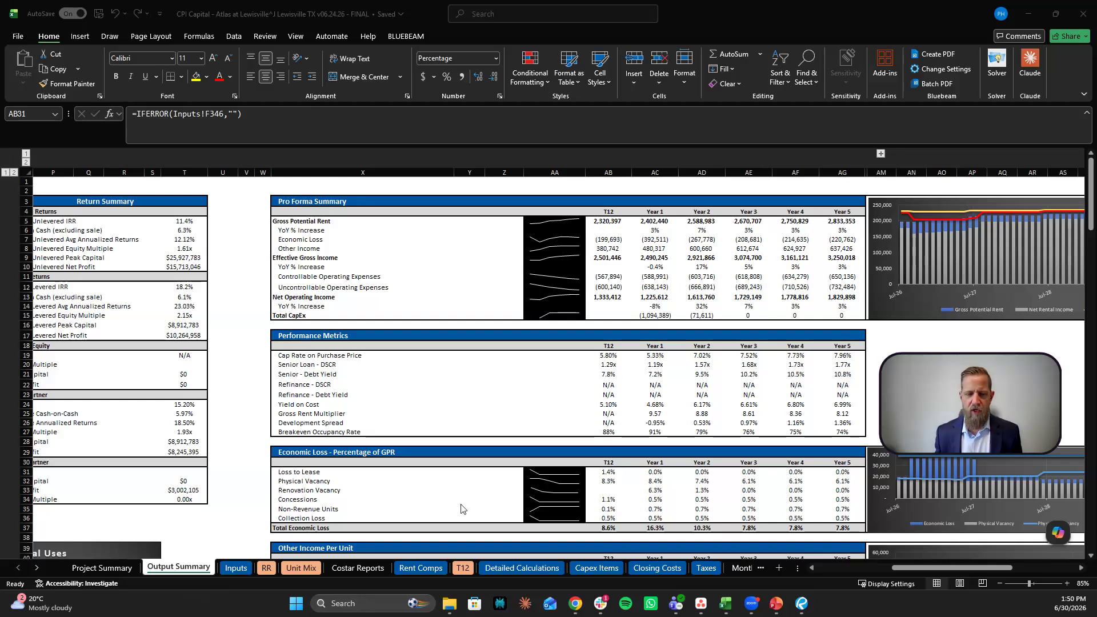
# Step: Open the T12 sheet and examine the monthly income and expense line items down to building services and contractors
pyautogui.click(461, 568)
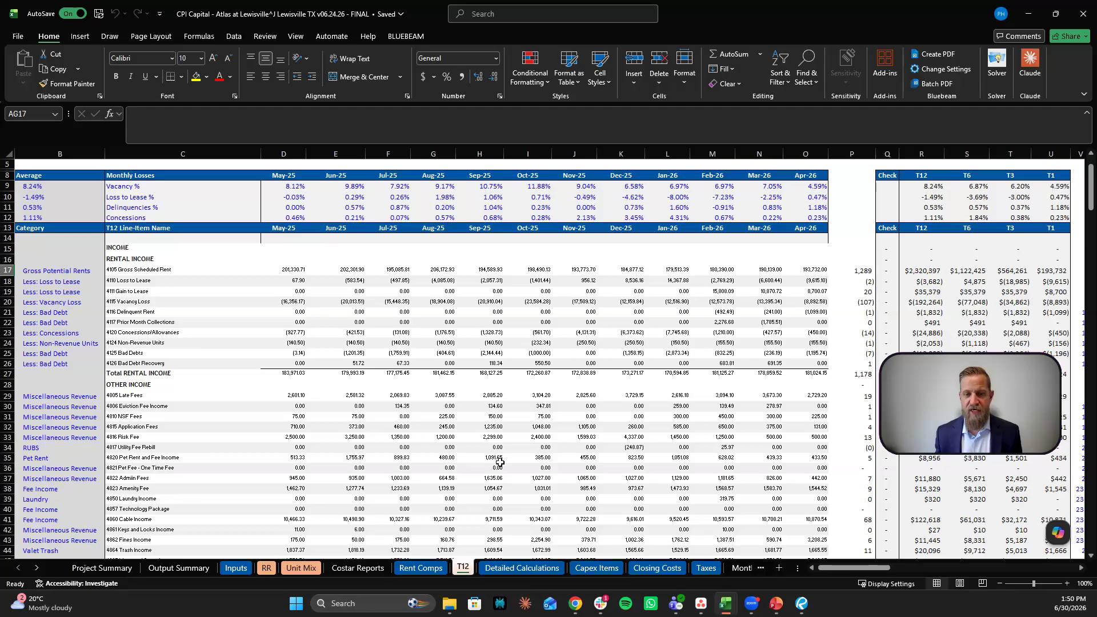
pyautogui.scroll(2, 497, 462)
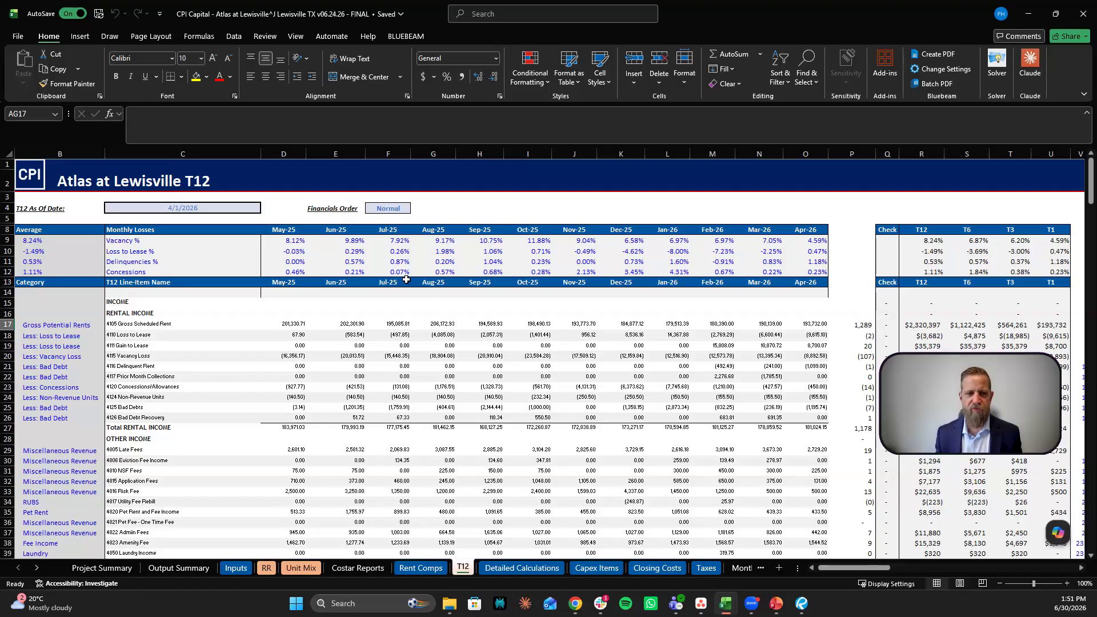
pyautogui.scroll(-3, 114, 331)
pyautogui.scroll(-18, 114, 331)
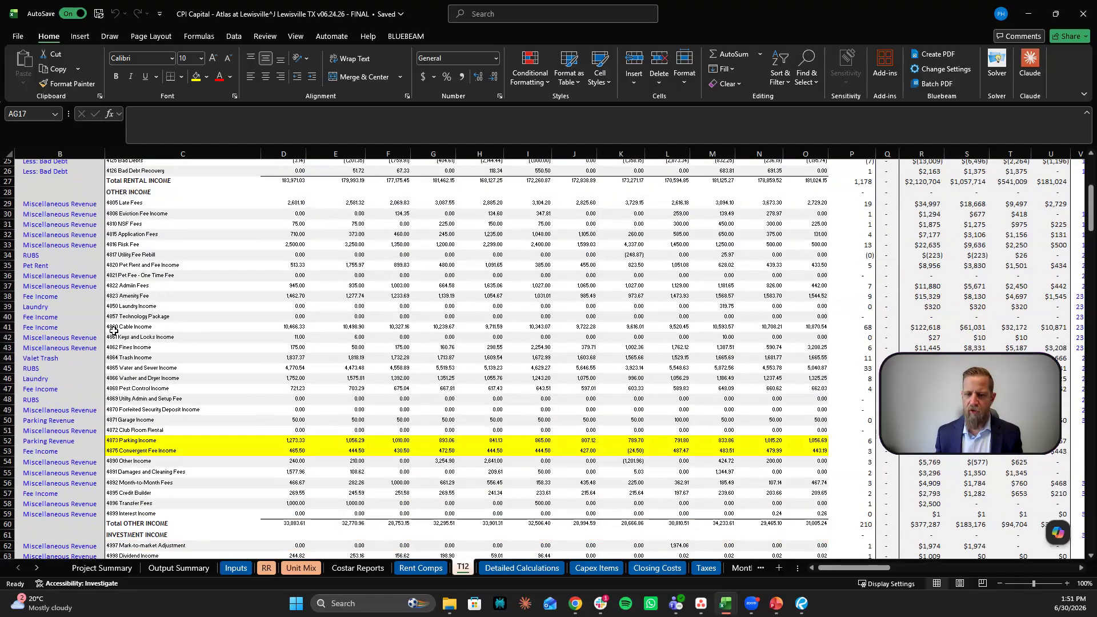
pyautogui.scroll(-14, 114, 331)
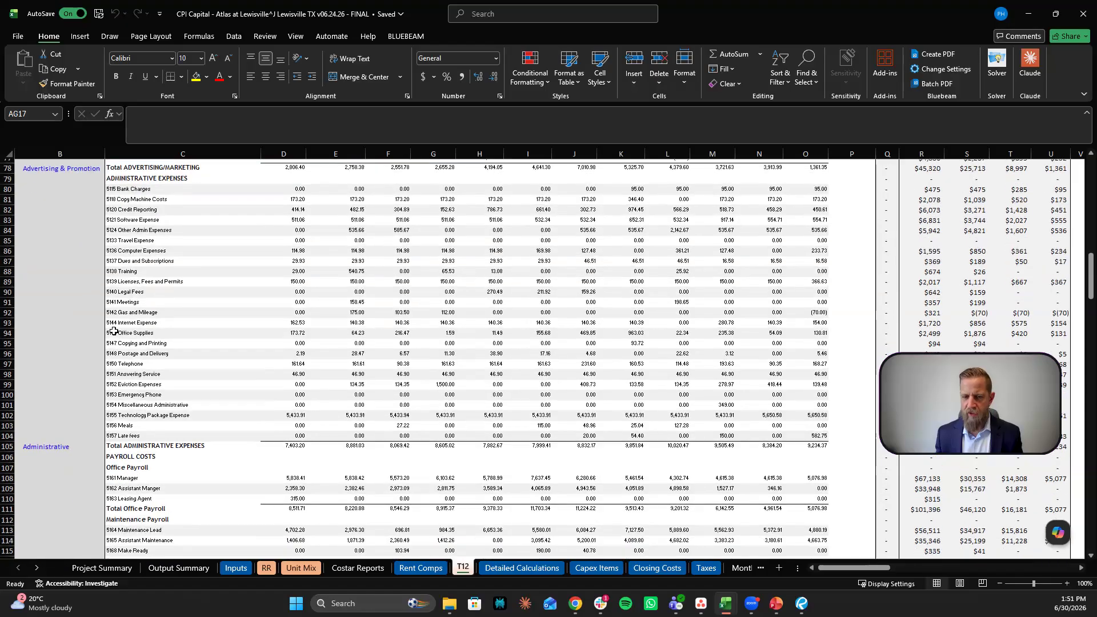
pyautogui.scroll(-3, 215, 309)
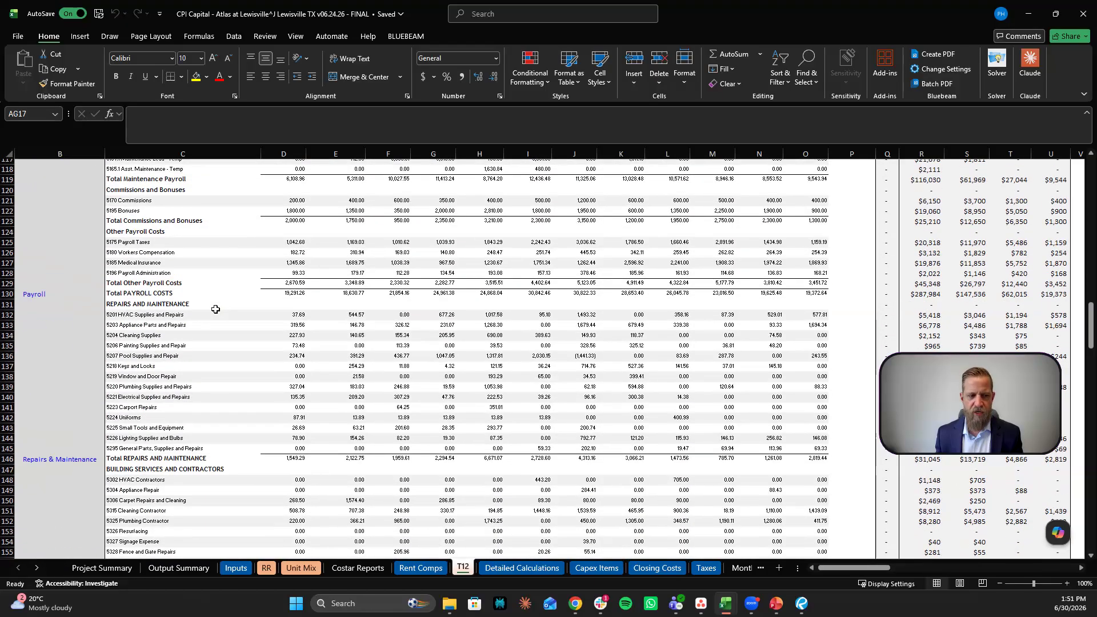
pyautogui.scroll(-4, 616, 346)
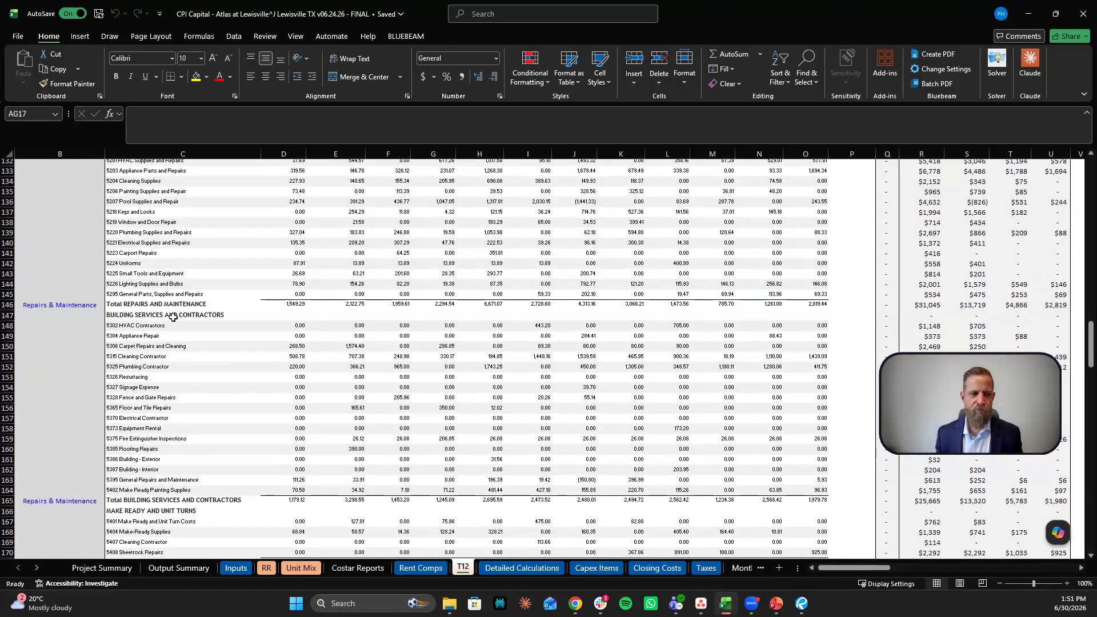
pyautogui.scroll(13, 172, 317)
pyautogui.scroll(19, 172, 317)
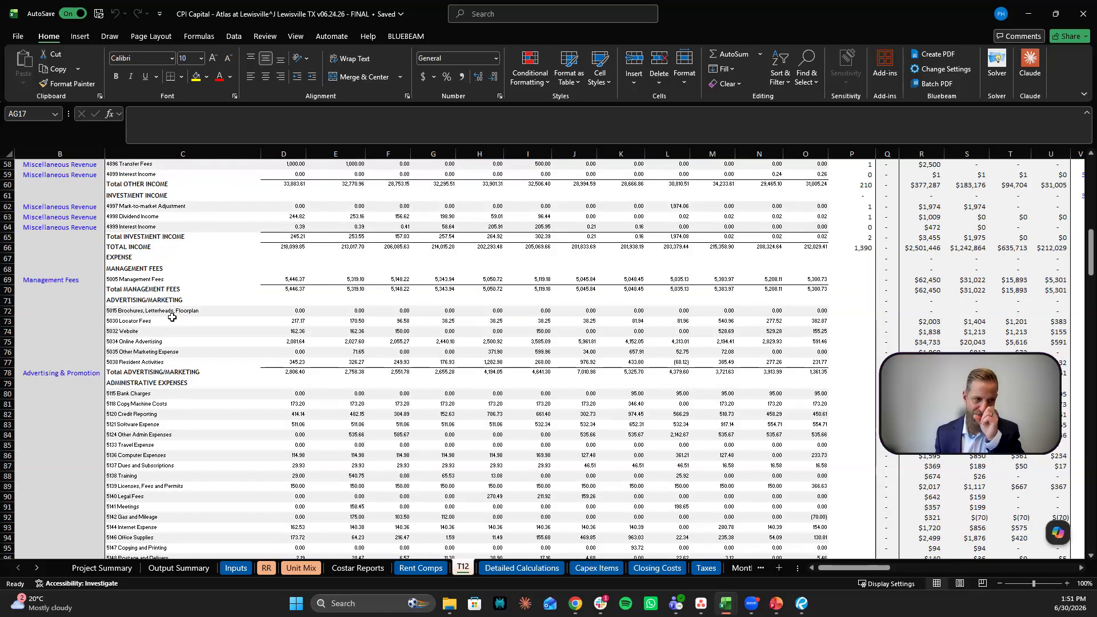
pyautogui.scroll(6, 110, 240)
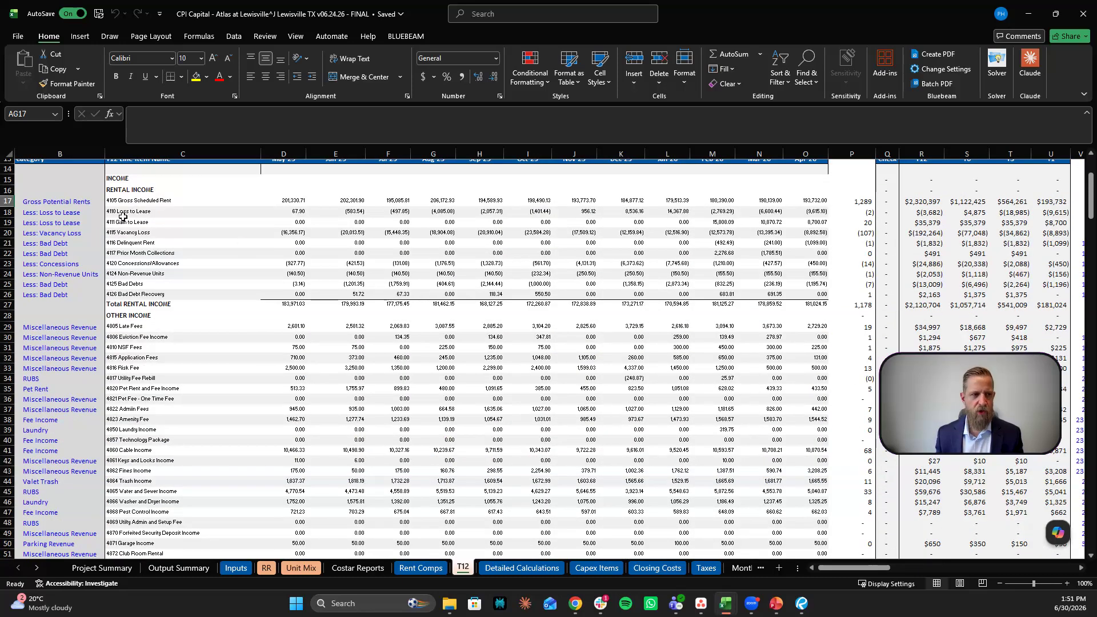
# Step: View the available category choices for the 4105 Gross Scheduled Rent line in the T12, then close the list
pyautogui.click(68, 202)
pyautogui.click(110, 202)
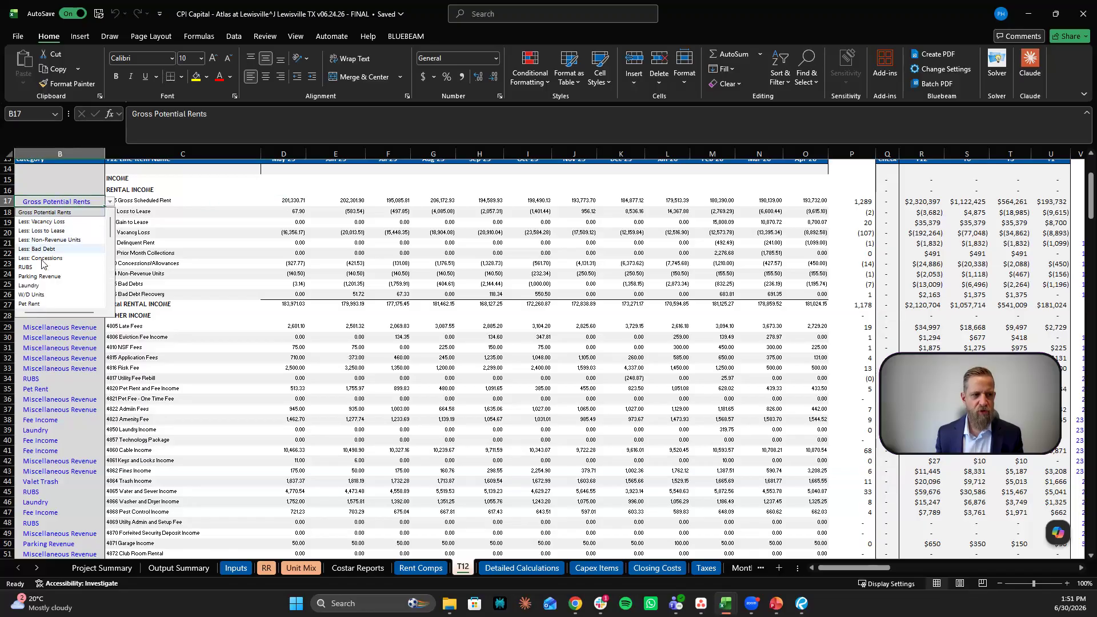
pyautogui.click(173, 244)
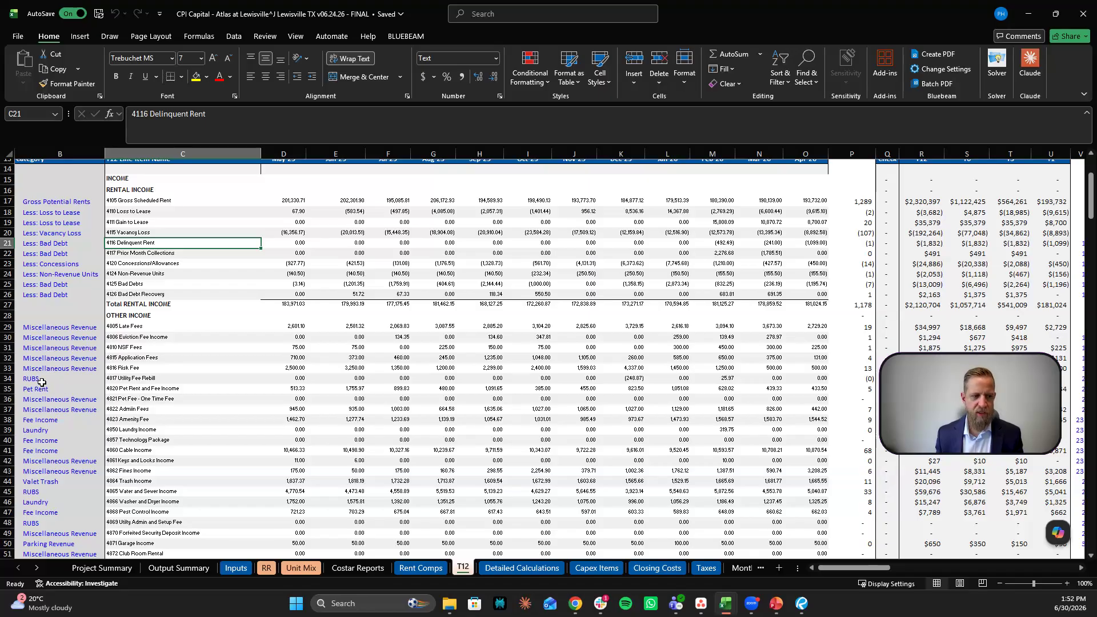
# Step: Examine the categories assigned to the T12 lines, from other income through administrative, payroll, repairs, utilities and building services, then return to the sheet's start
pyautogui.scroll(-3, 69, 384)
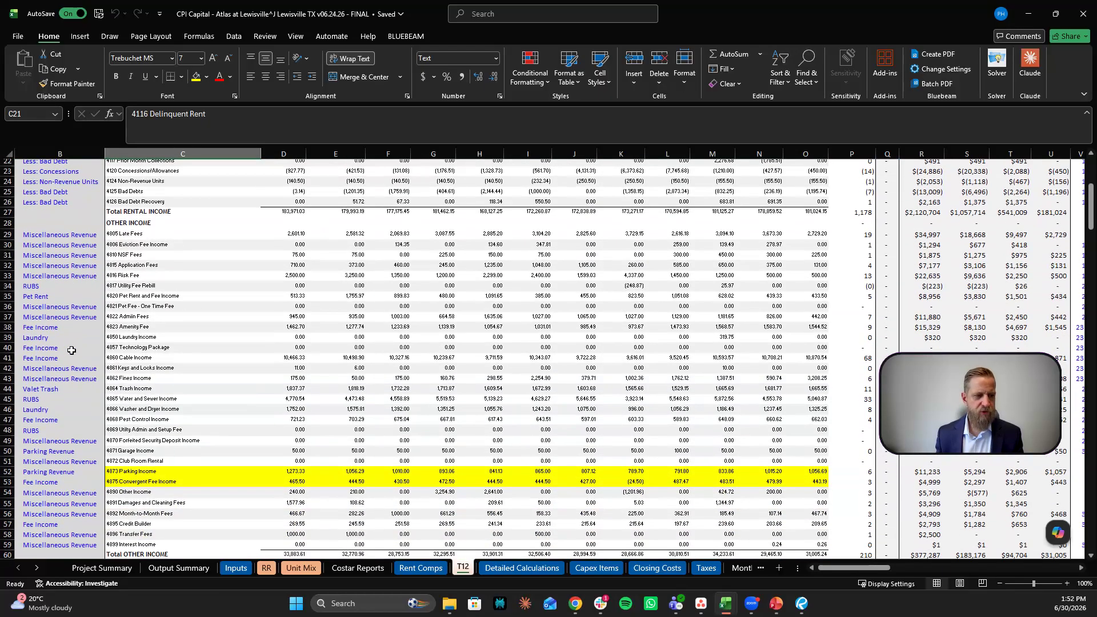
pyautogui.scroll(-6, 57, 423)
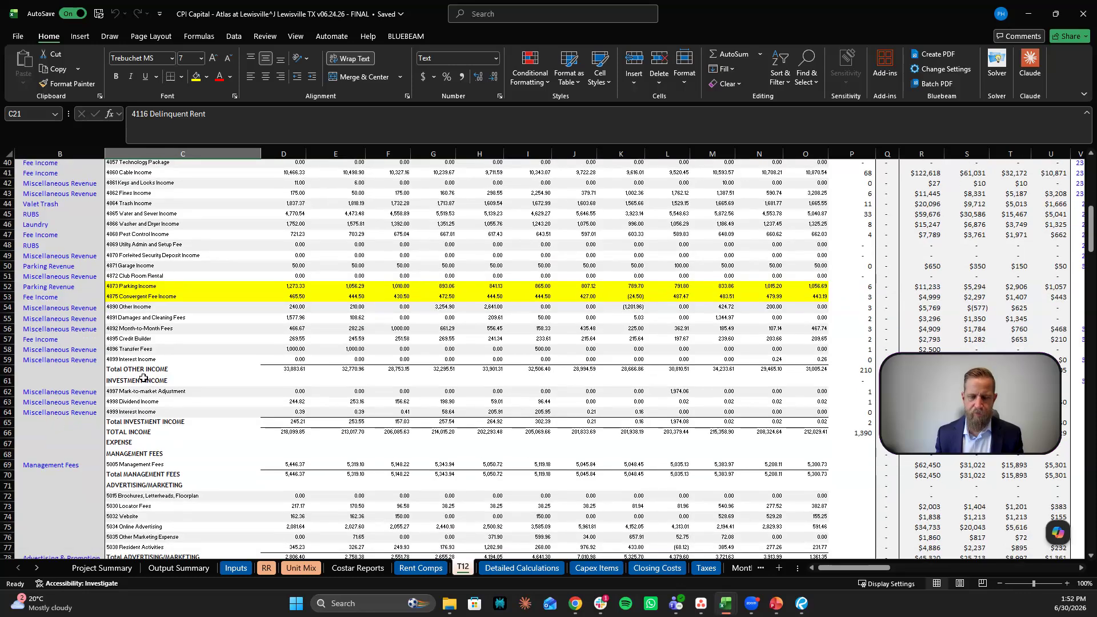
pyautogui.scroll(-5, 143, 378)
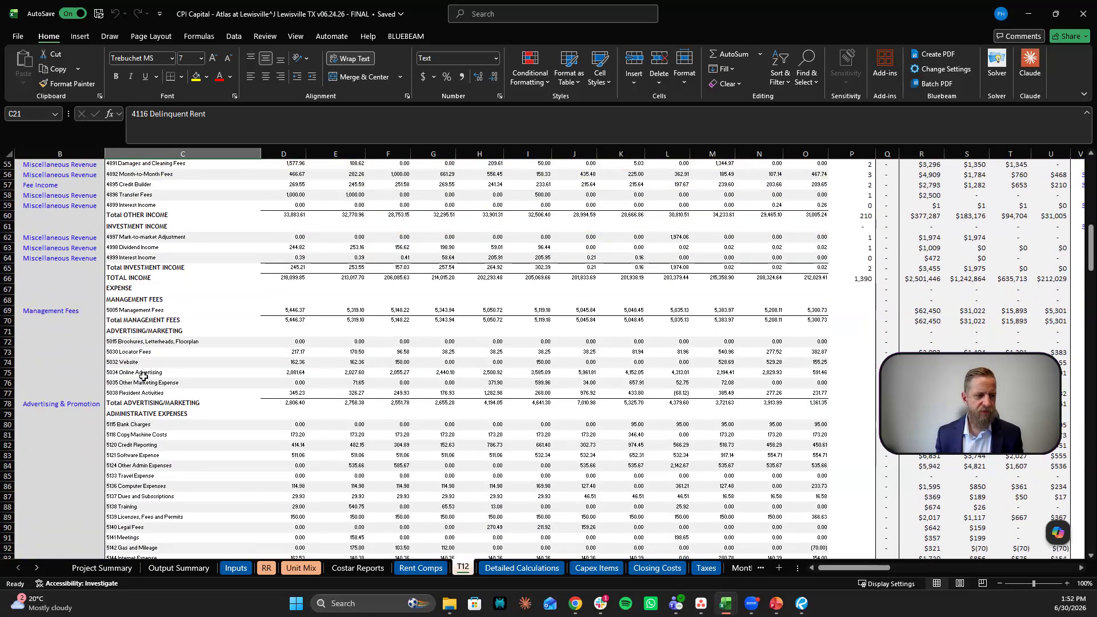
pyautogui.scroll(-3, 143, 378)
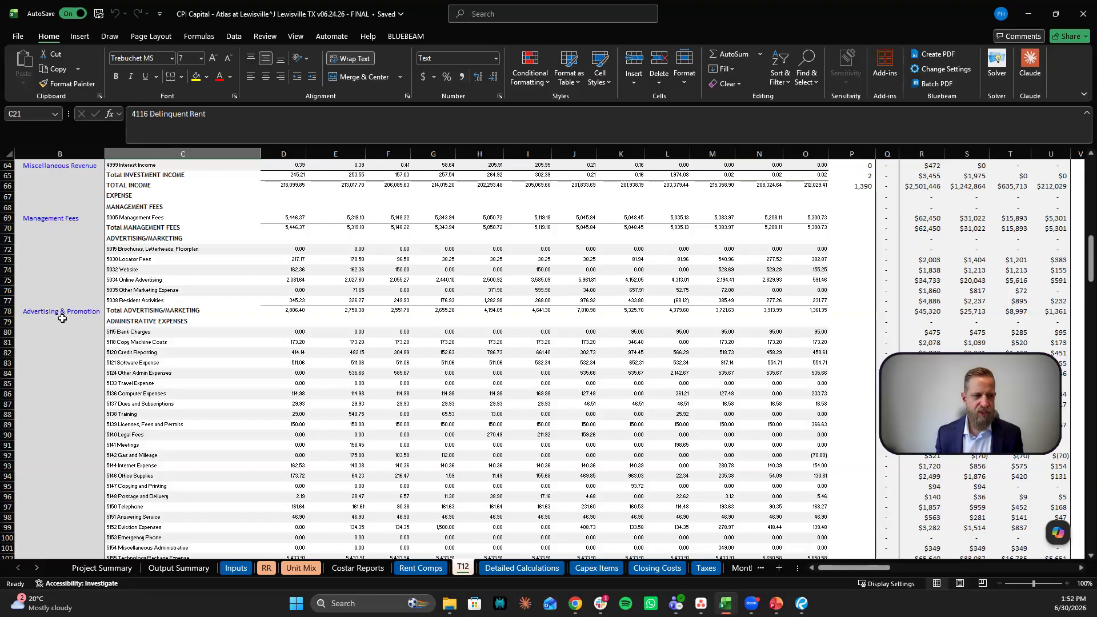
pyautogui.scroll(-4, 62, 318)
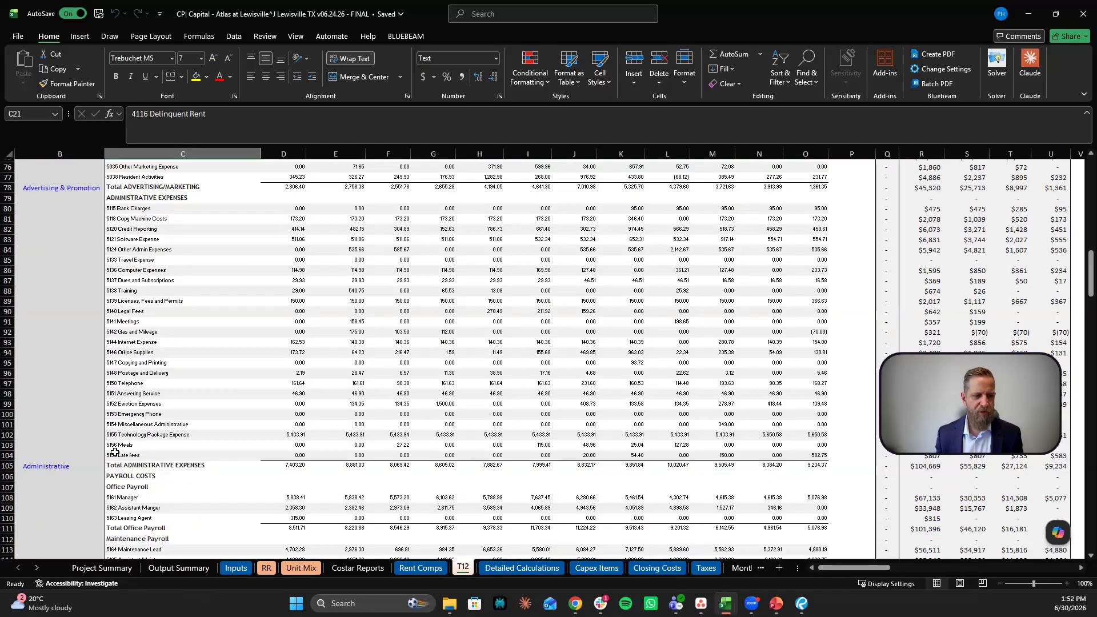
pyautogui.scroll(-10, 115, 453)
pyautogui.scroll(-5, 151, 457)
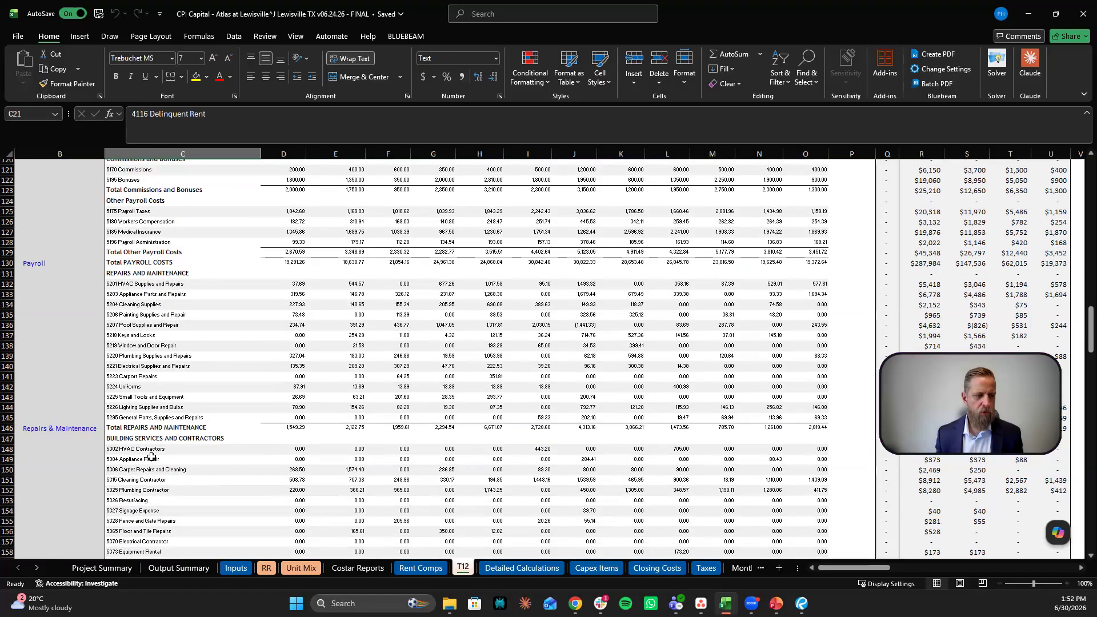
pyautogui.scroll(-7, 149, 454)
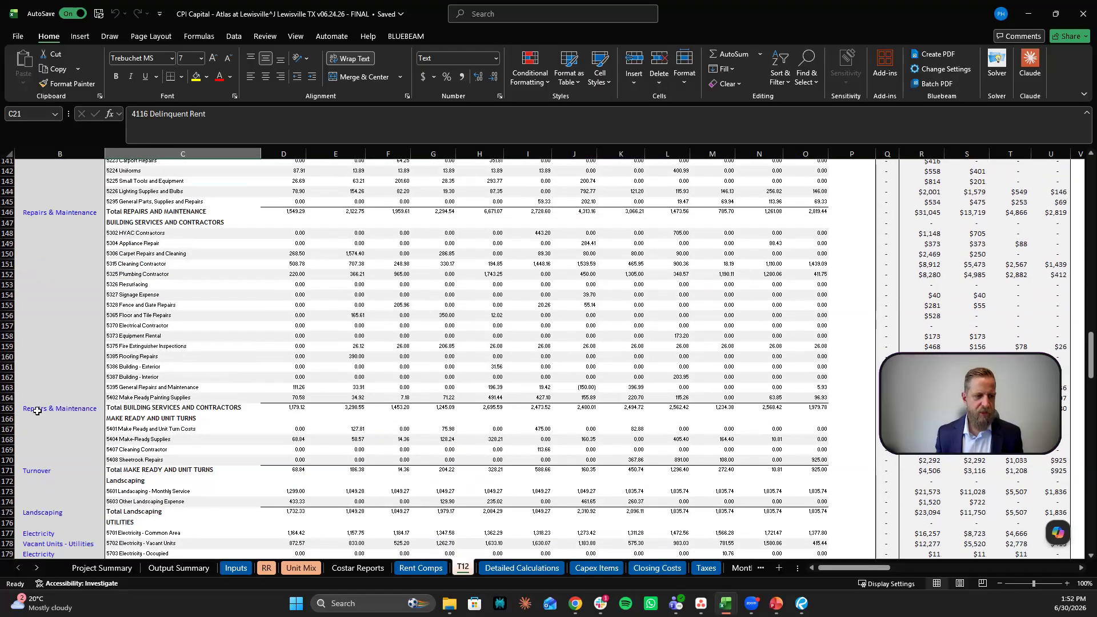
pyautogui.scroll(-11, 37, 411)
pyautogui.scroll(7, 86, 410)
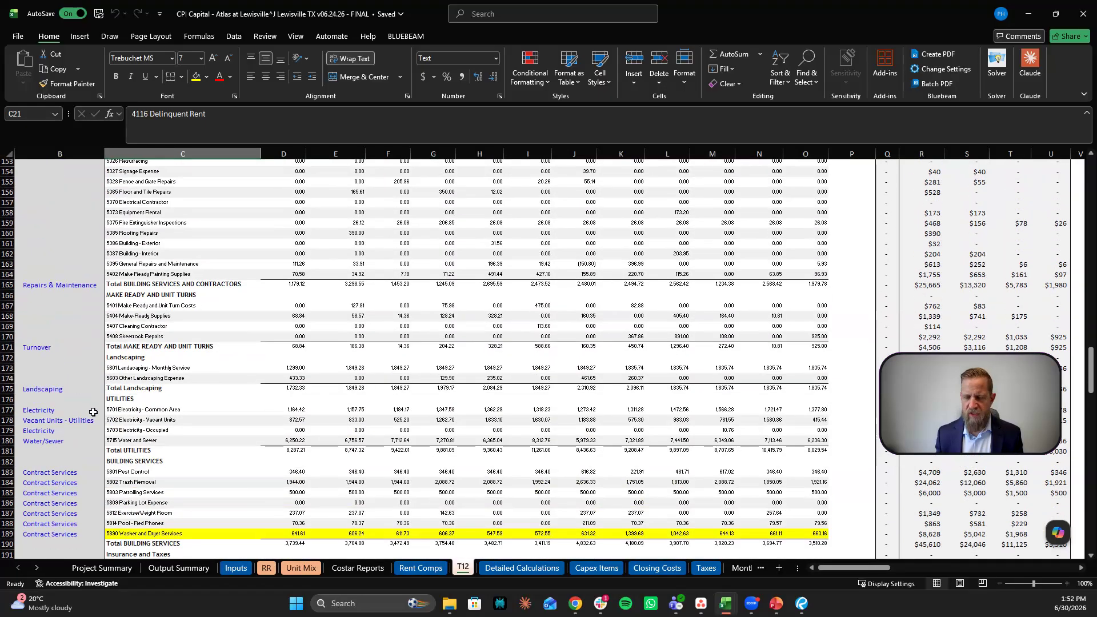
pyautogui.scroll(20, 93, 412)
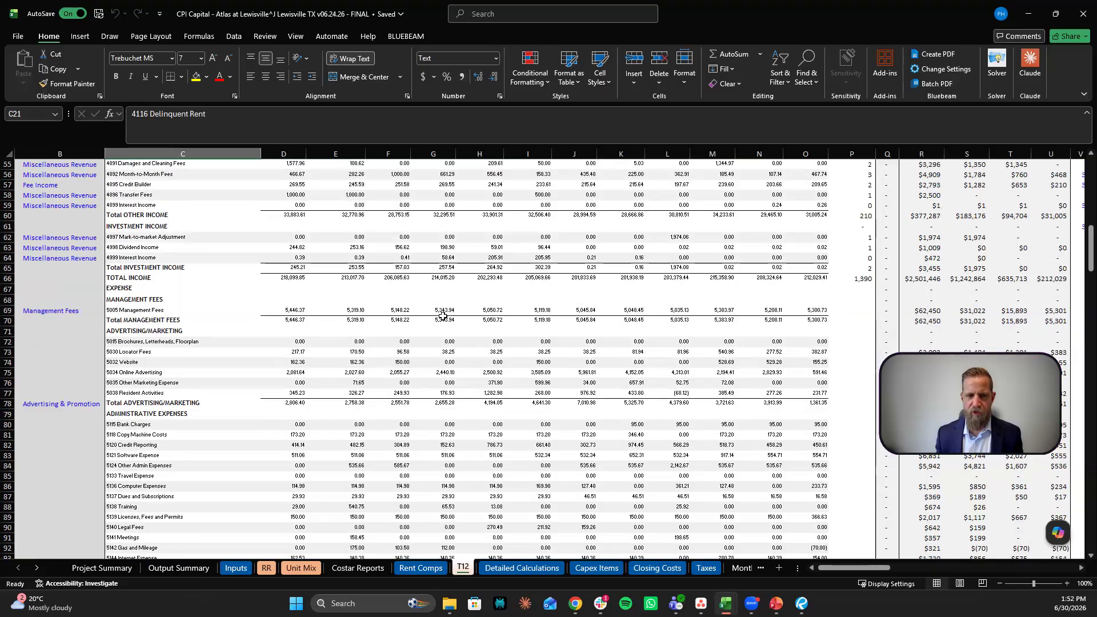
pyautogui.scroll(18, 443, 316)
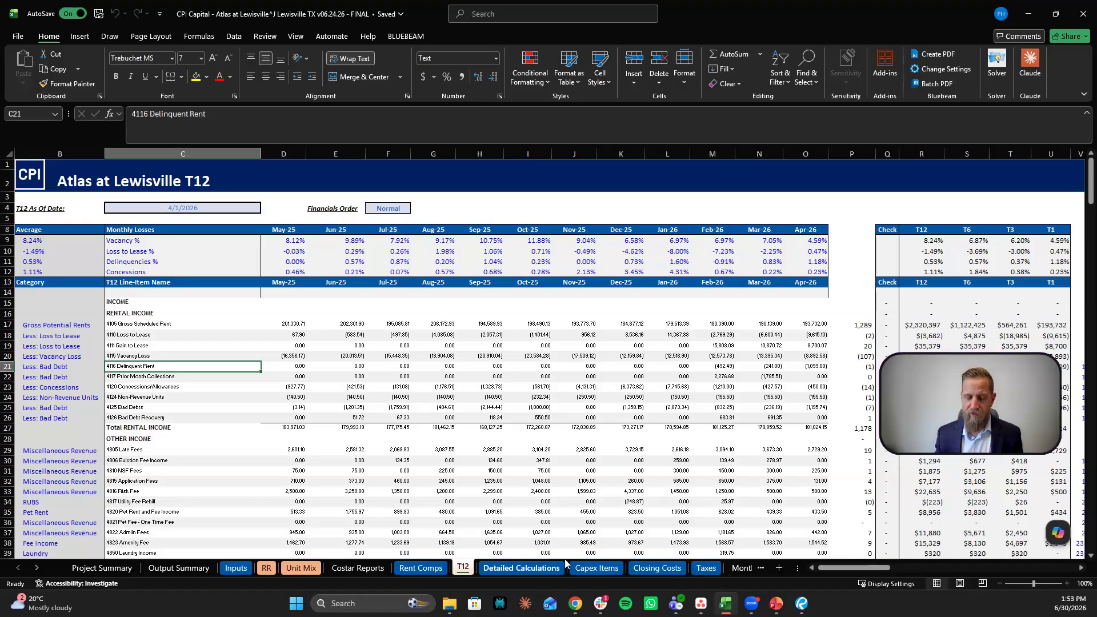
# Step: Switch to Bluebeam Revu and show the first page of the Pinnacle_T12_Analysis_Mar2026 report
pyautogui.click(450, 603)
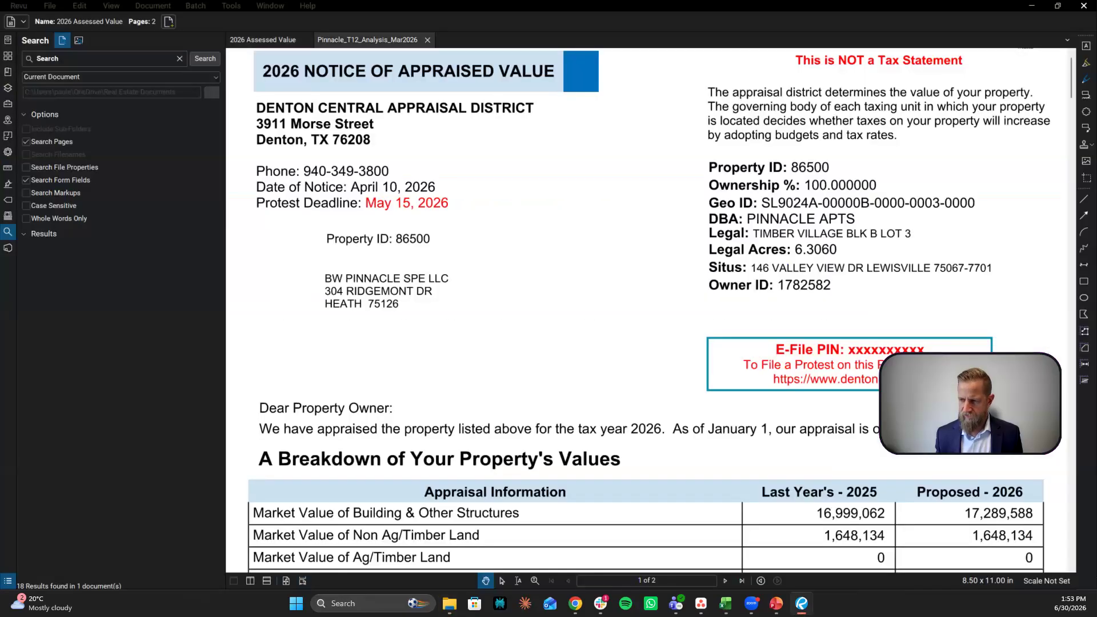
pyautogui.scroll(2, 613, 321)
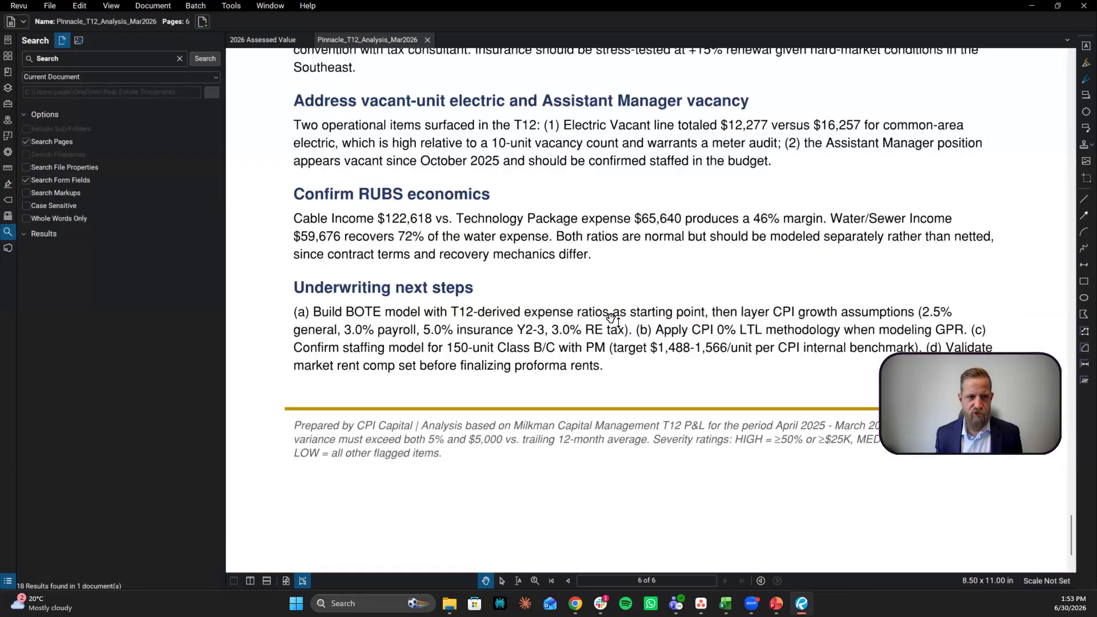
pyautogui.click(550, 581)
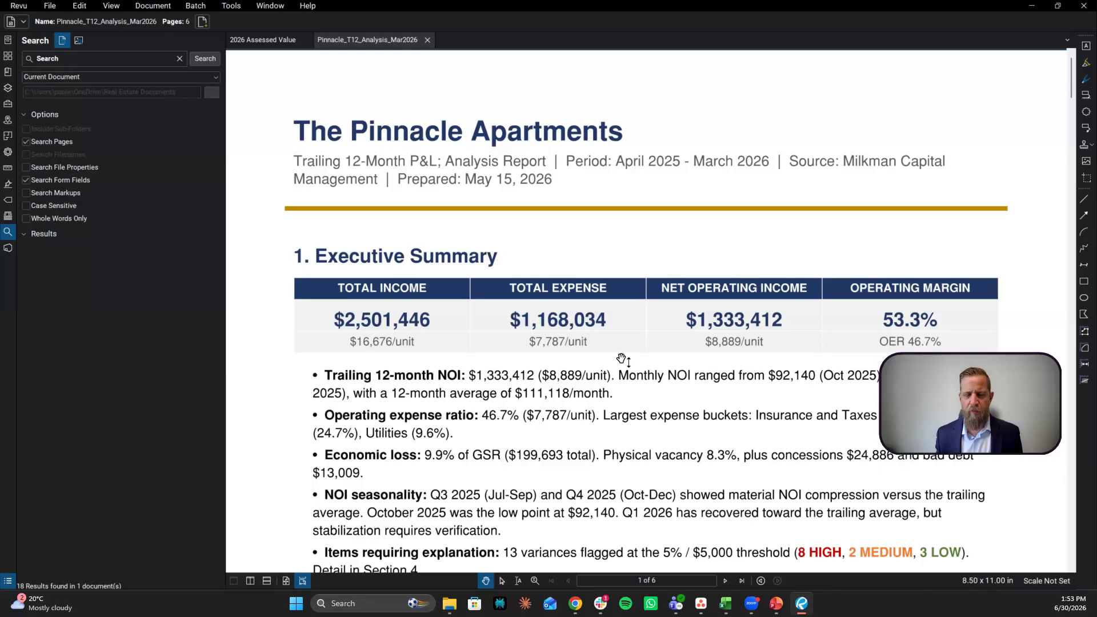
# Step: Read the report's executive summary, monthly NOI trend and revenue performance table
pyautogui.scroll(-2, 624, 355)
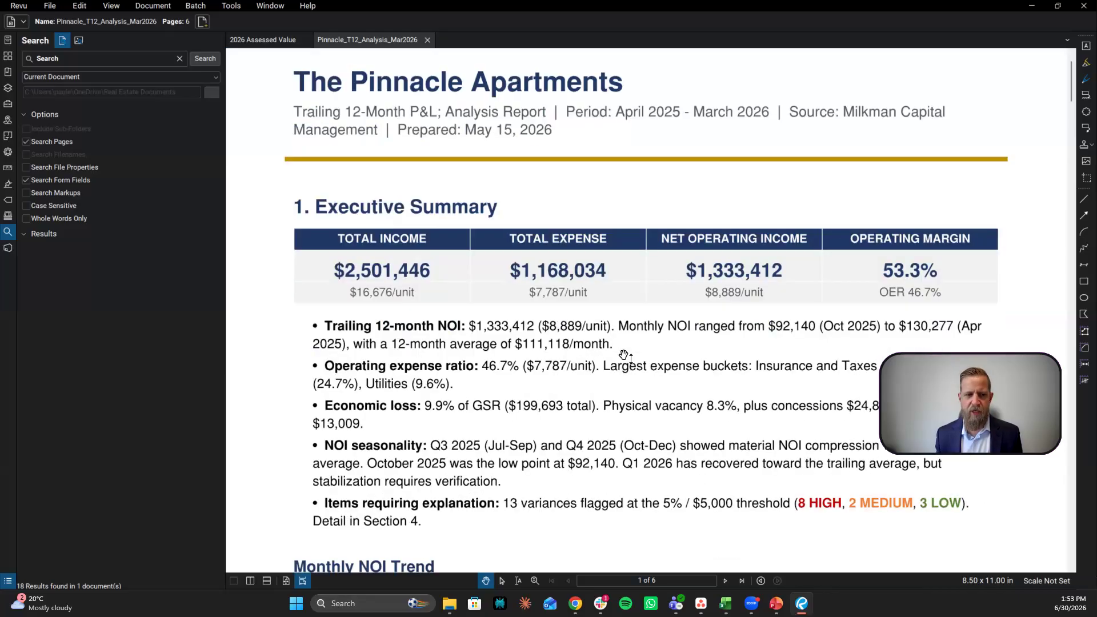
pyautogui.scroll(-4, 557, 263)
pyautogui.scroll(-12, 557, 263)
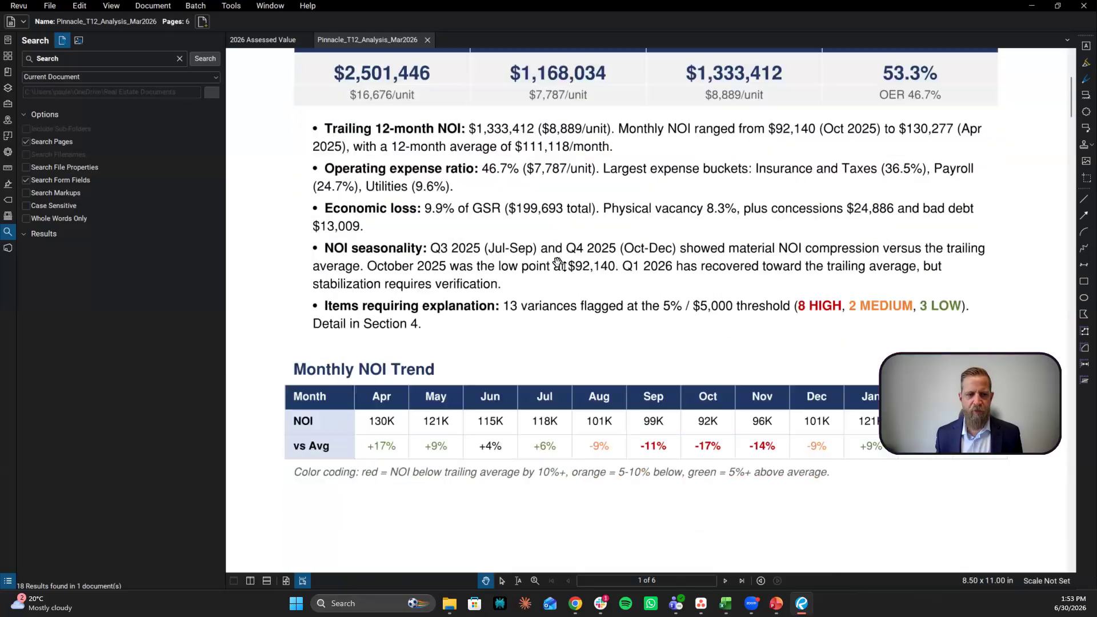
pyautogui.scroll(-18, 701, 309)
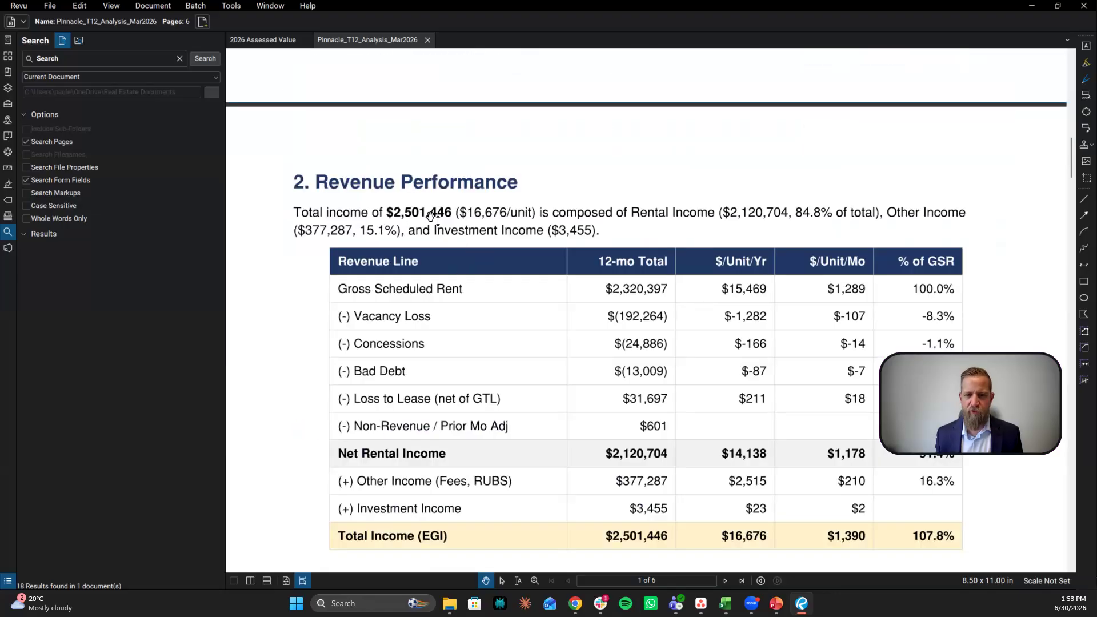
pyautogui.scroll(-8, 644, 266)
pyautogui.scroll(2, 643, 267)
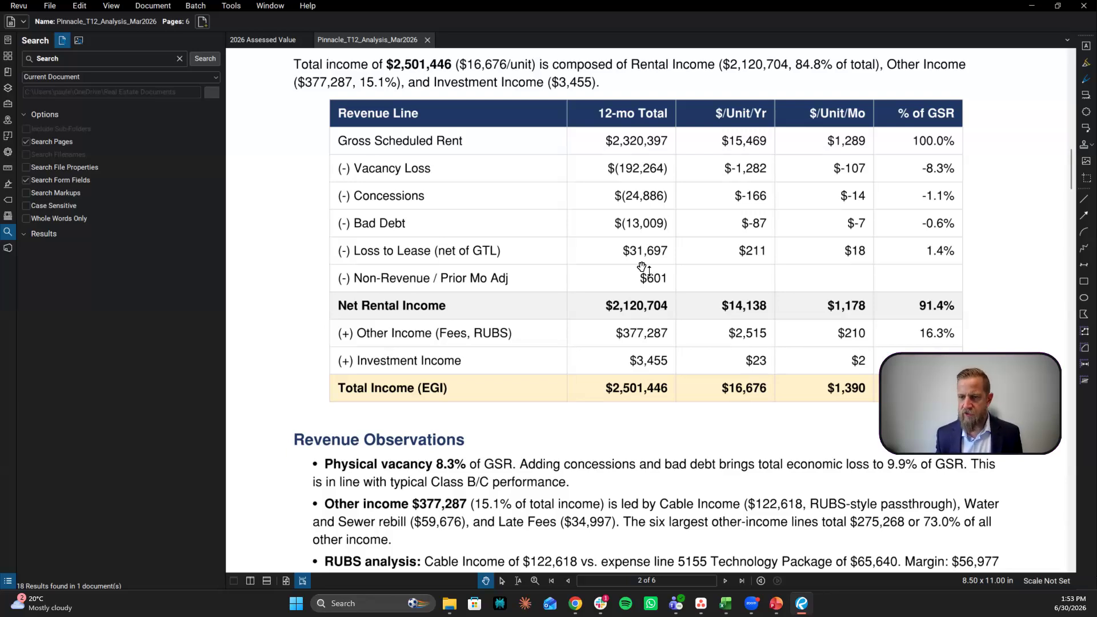
# Step: Read the report's revenue observations, expense analysis table and expense observations
pyautogui.scroll(-8, 774, 219)
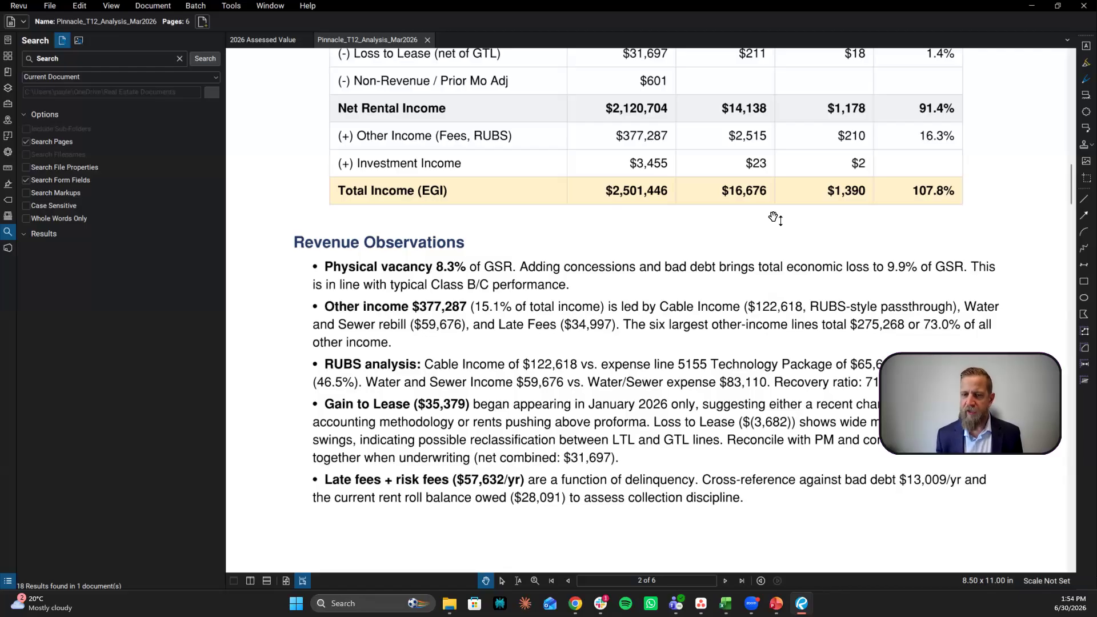
pyautogui.scroll(-10, 657, 213)
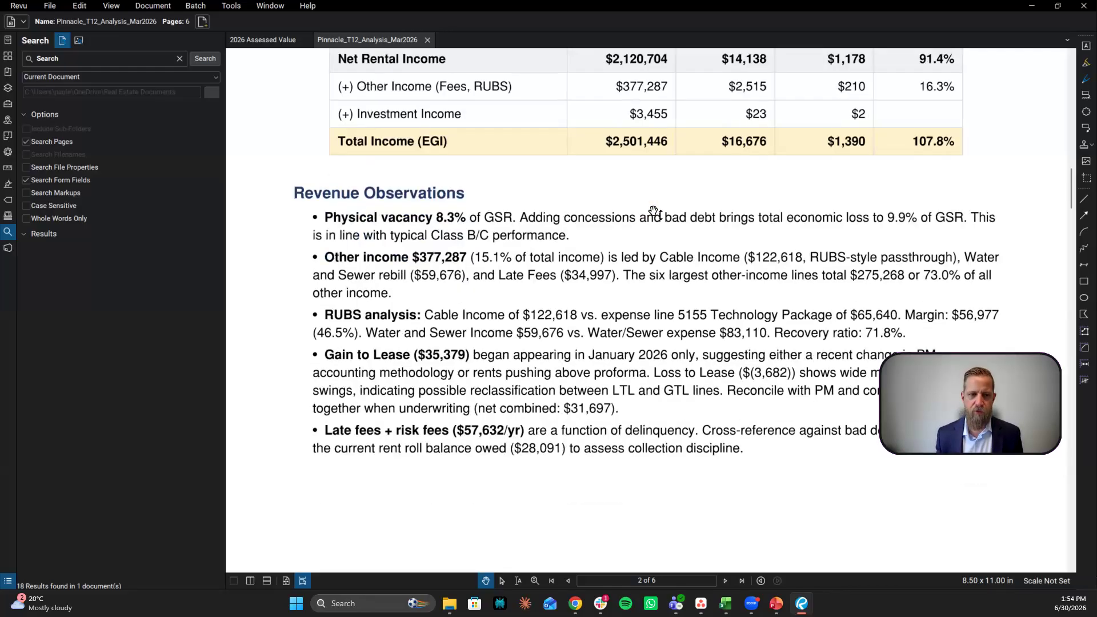
pyautogui.scroll(-20, 655, 212)
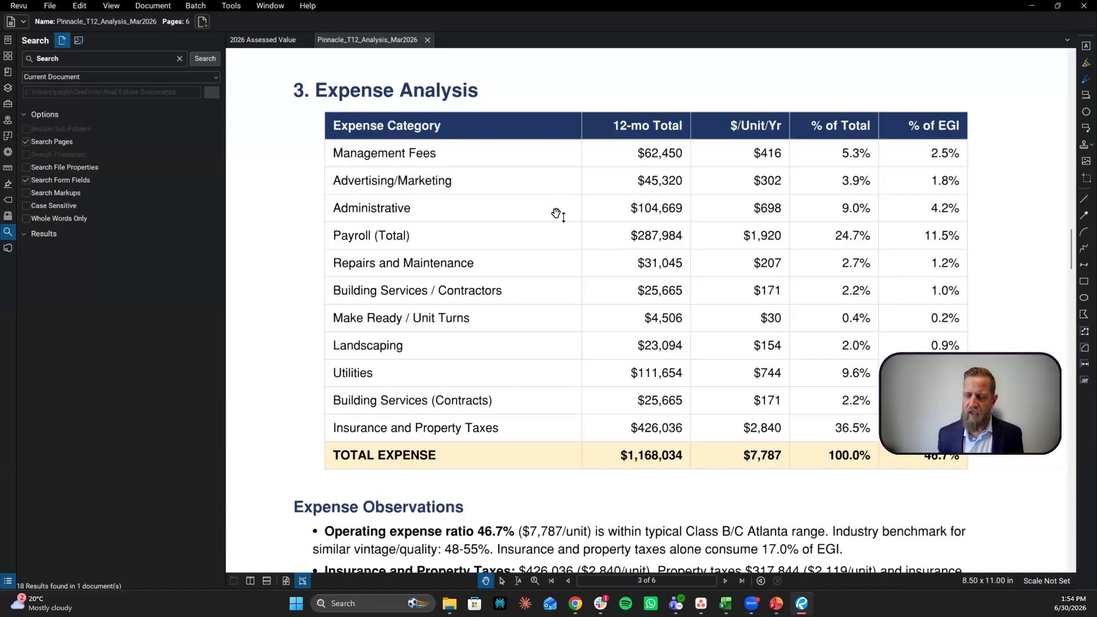
pyautogui.scroll(-5, 557, 216)
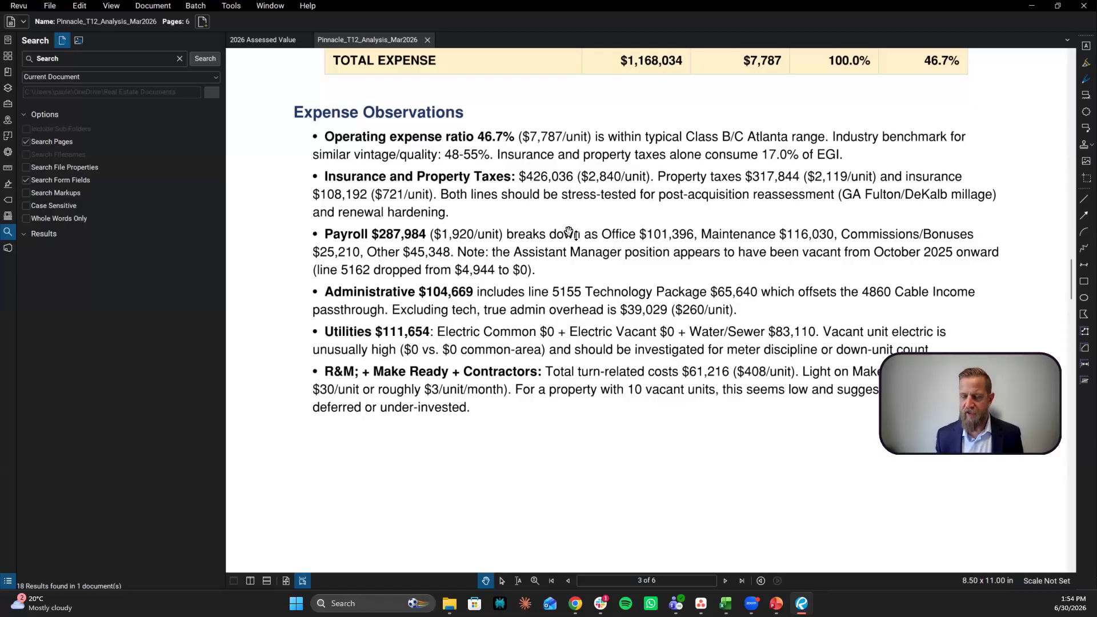
# Step: Review the flagged variances under Items Requiring Explanation and the Suggested Diligence Questions for PM
pyautogui.scroll(-10, 569, 231)
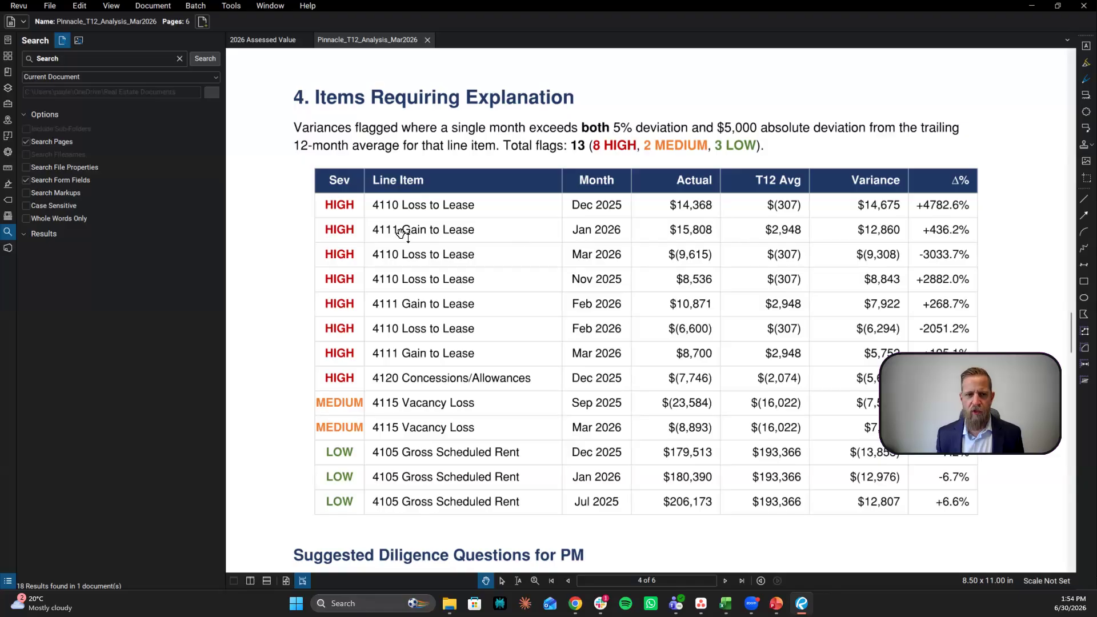
pyautogui.scroll(-2, 395, 228)
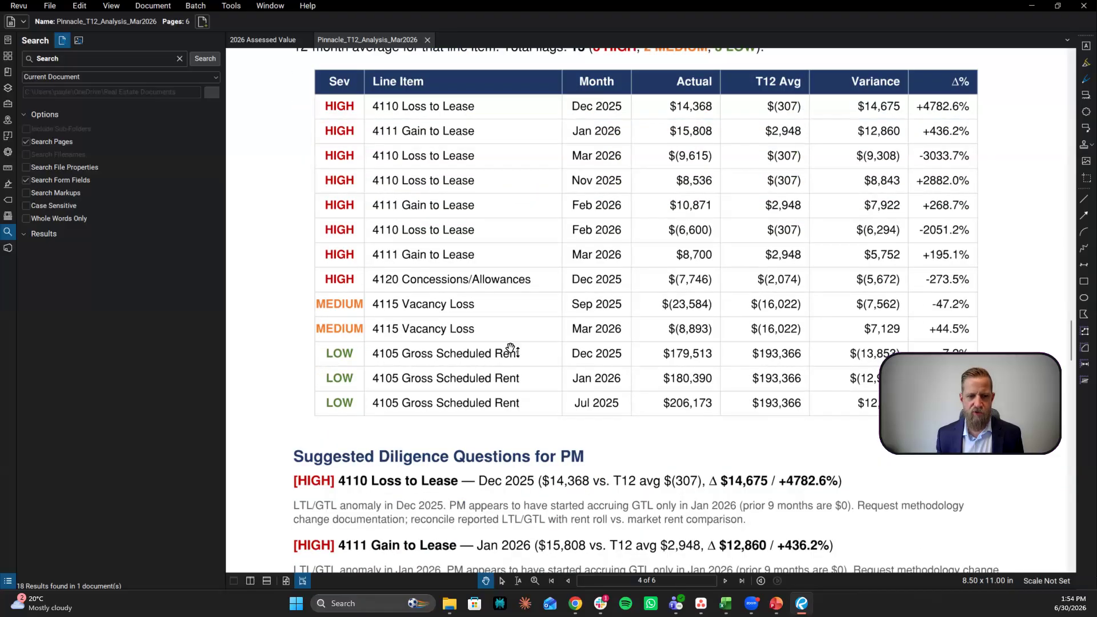
pyautogui.scroll(-6, 613, 346)
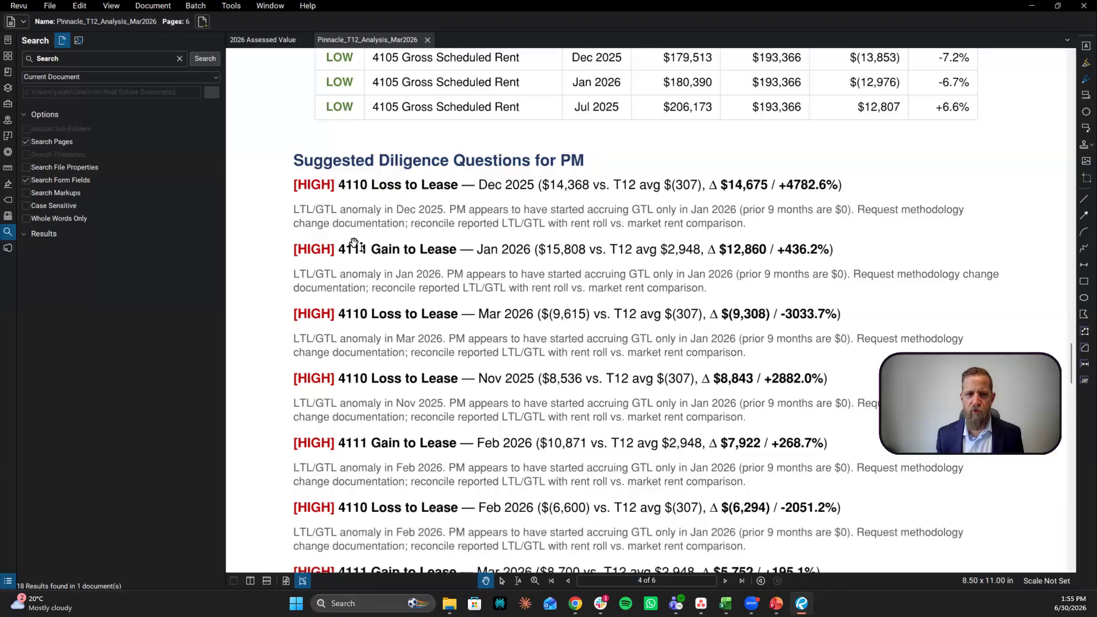
pyautogui.scroll(-2, 354, 244)
pyautogui.scroll(-1, 359, 128)
pyautogui.scroll(-15, 442, 205)
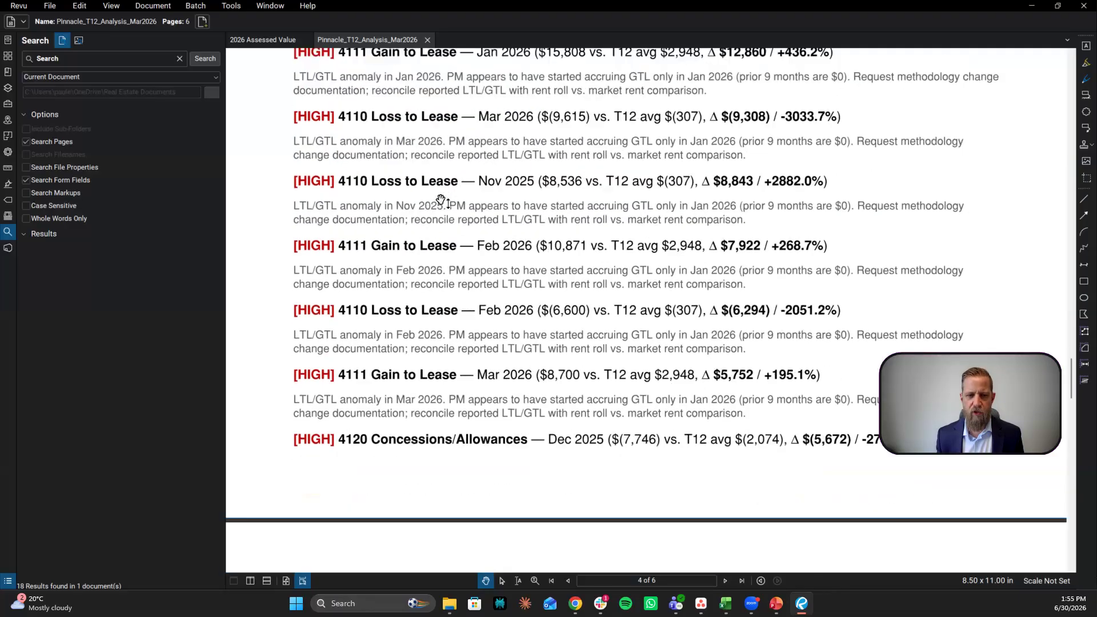
# Step: Read the report's Recommendations section through Underwriting next steps, then go back to the suggested diligence questions
pyautogui.scroll(-10, 442, 205)
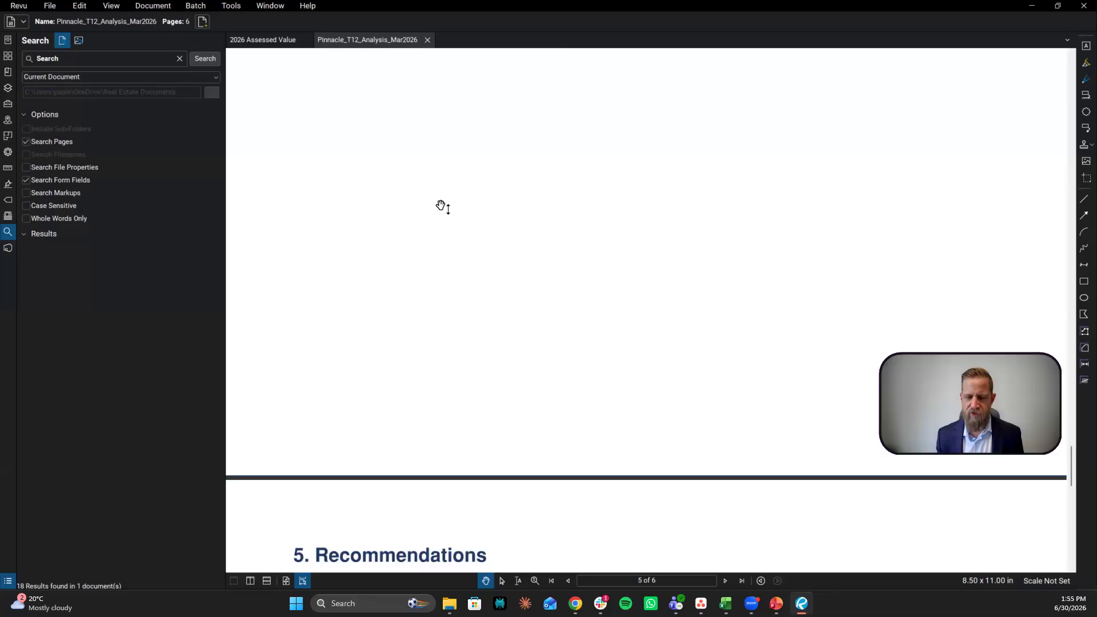
pyautogui.scroll(-2, 384, 202)
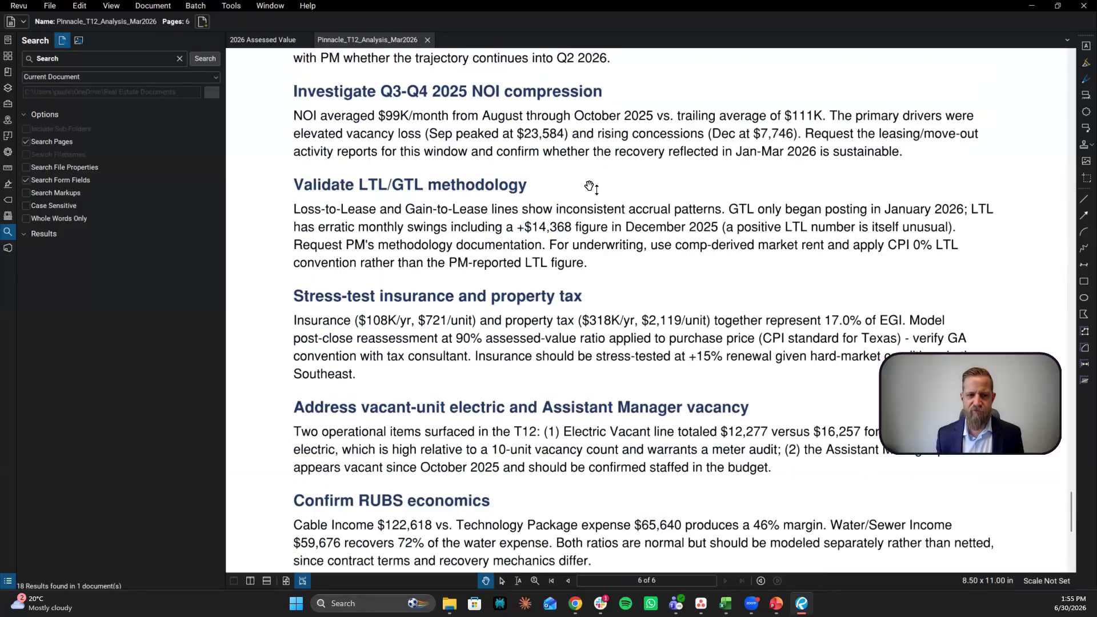
pyautogui.scroll(-8, 527, 297)
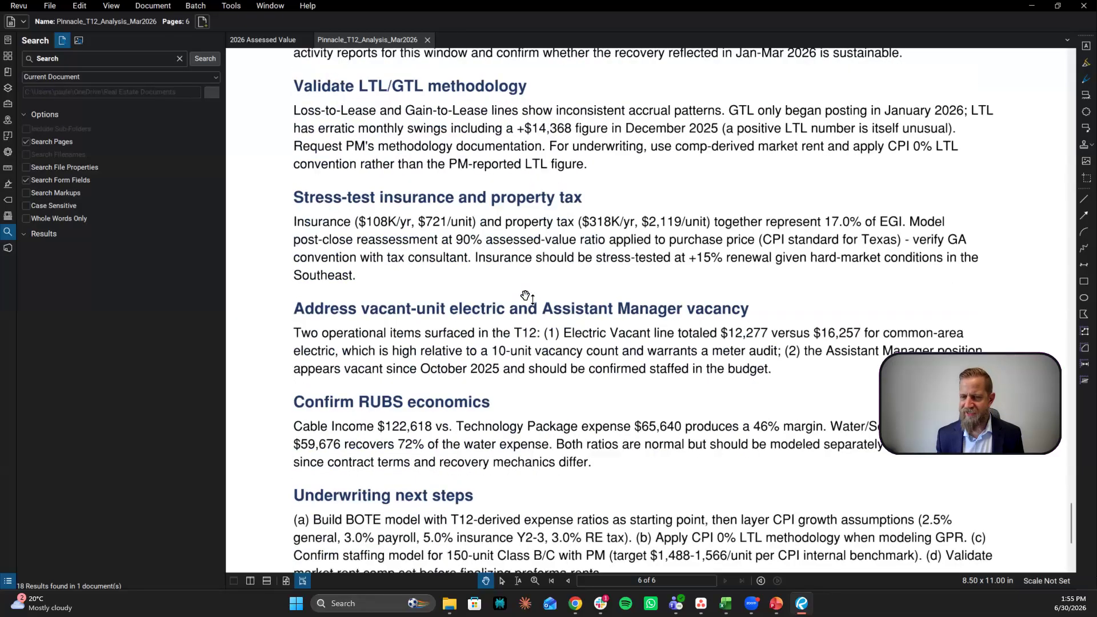
pyautogui.scroll(6, 527, 297)
pyautogui.scroll(15, 609, 246)
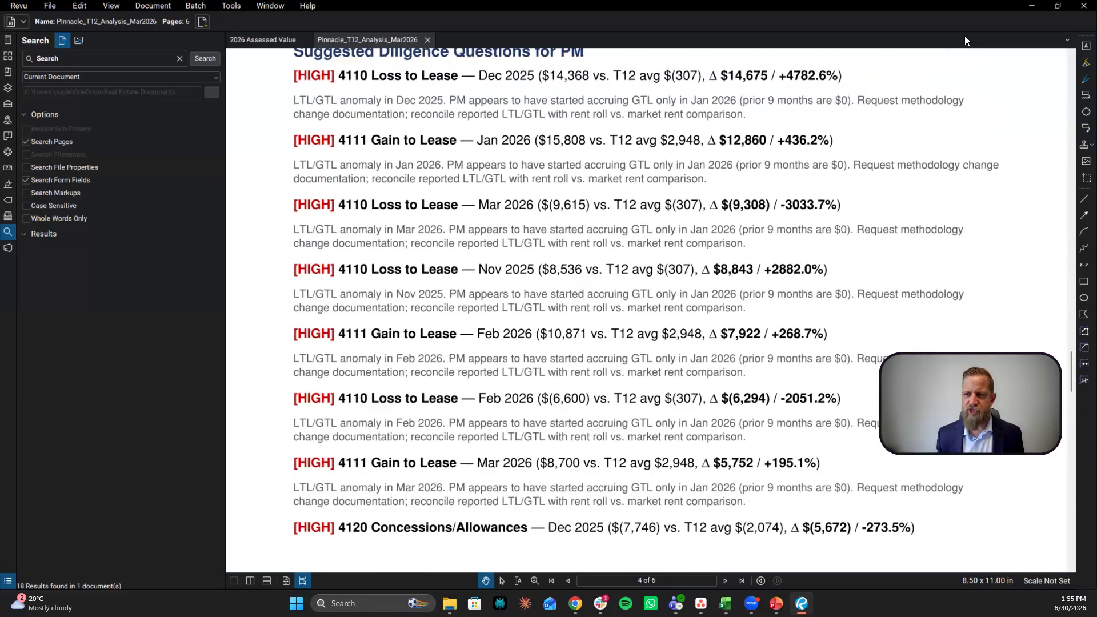
# Step: Switch back to the T12 sheet in Excel and select the monthly vacancy percentages from May-25 to Apr-26
pyautogui.click(1033, 8)
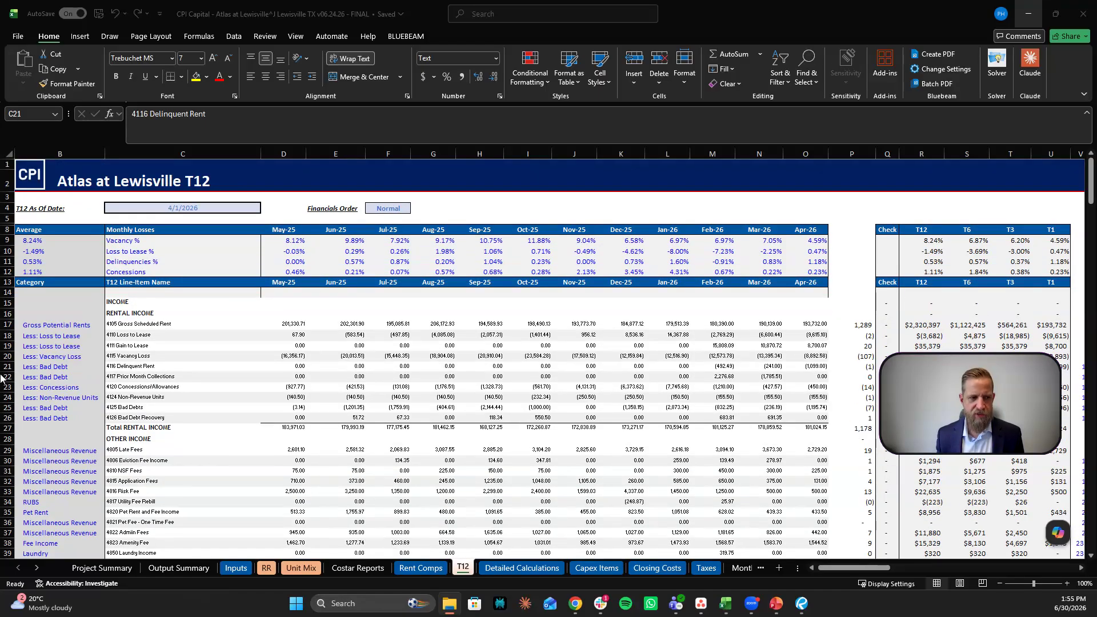
pyautogui.click(283, 240)
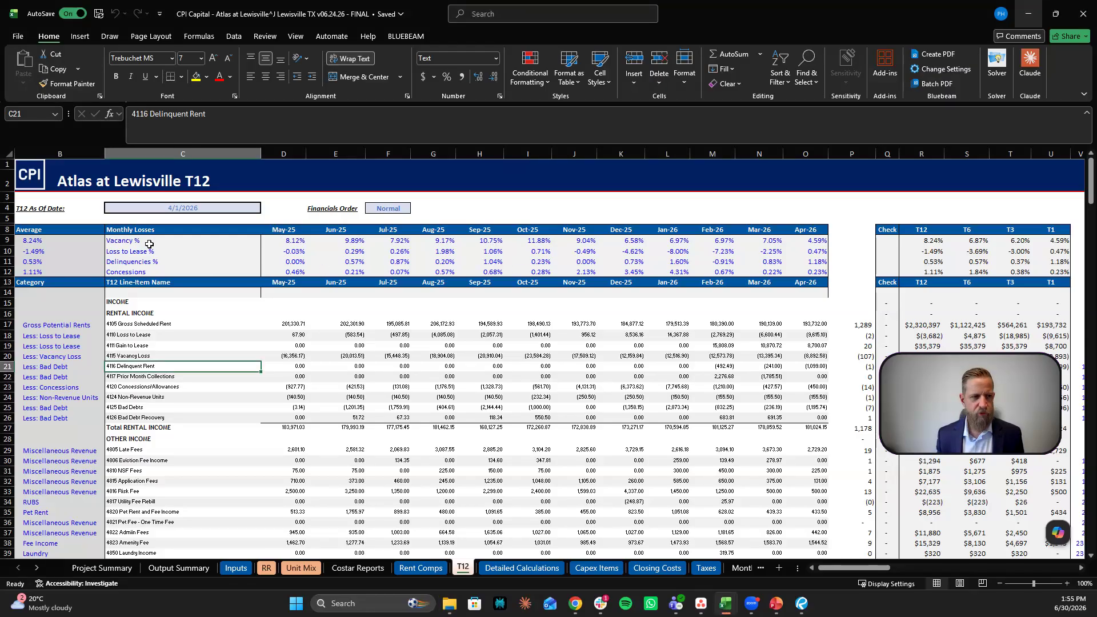
pyautogui.moveTo(283, 240); pyautogui.dragTo(823, 241)
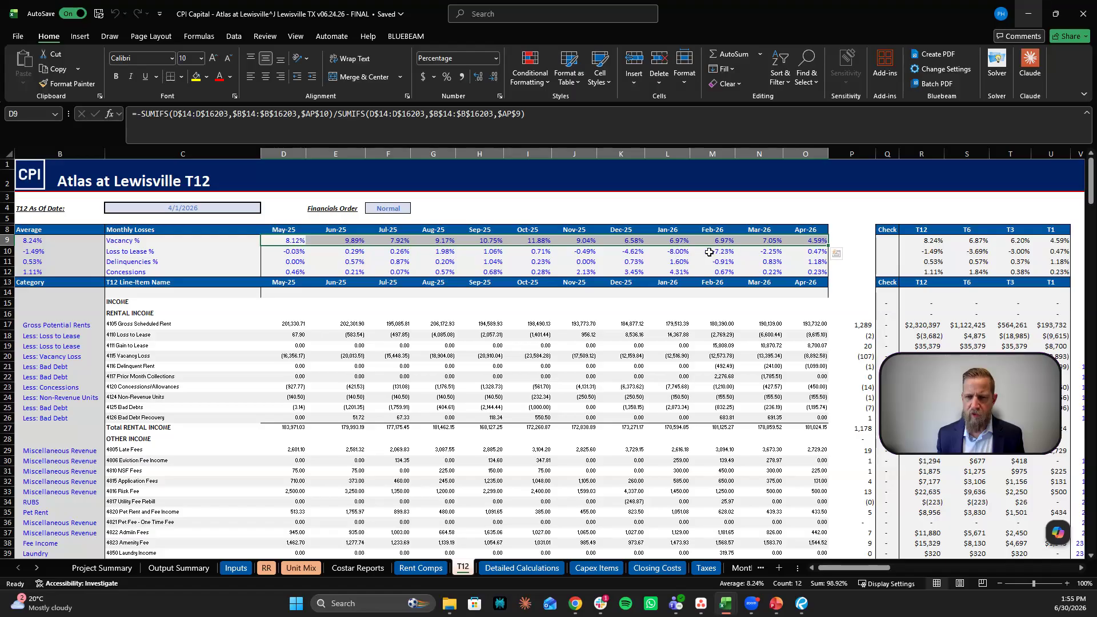
# Step: Inspect the Jan-26 Loss to Lease % formula and the Mar-26 amount on the 4110 Loss to Lease line
pyautogui.click(674, 253)
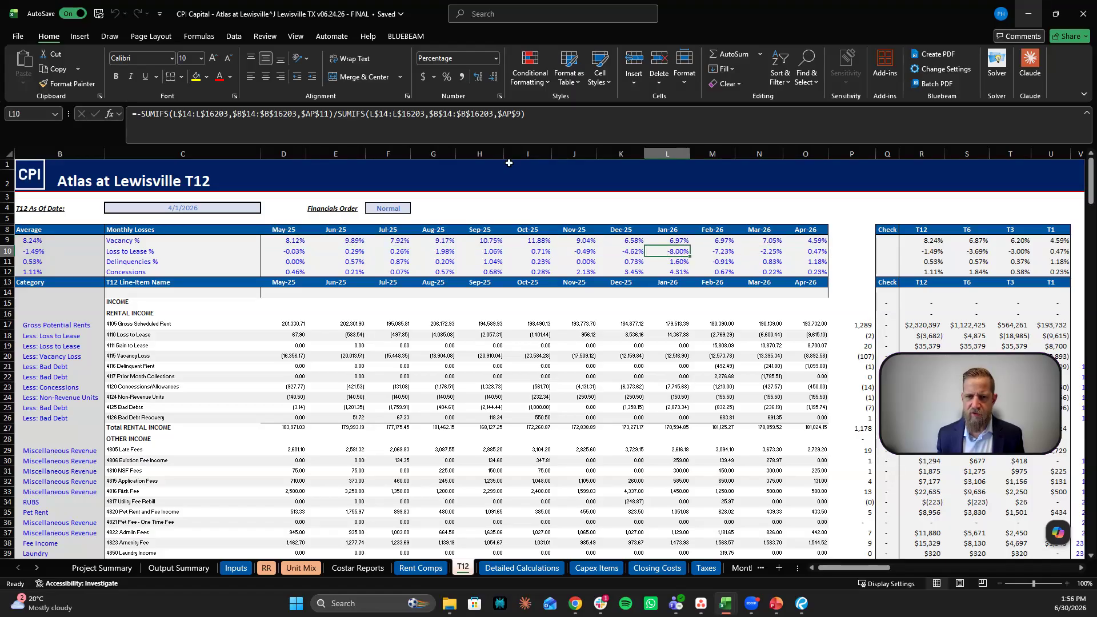
pyautogui.click(554, 122)
pyautogui.click(740, 335)
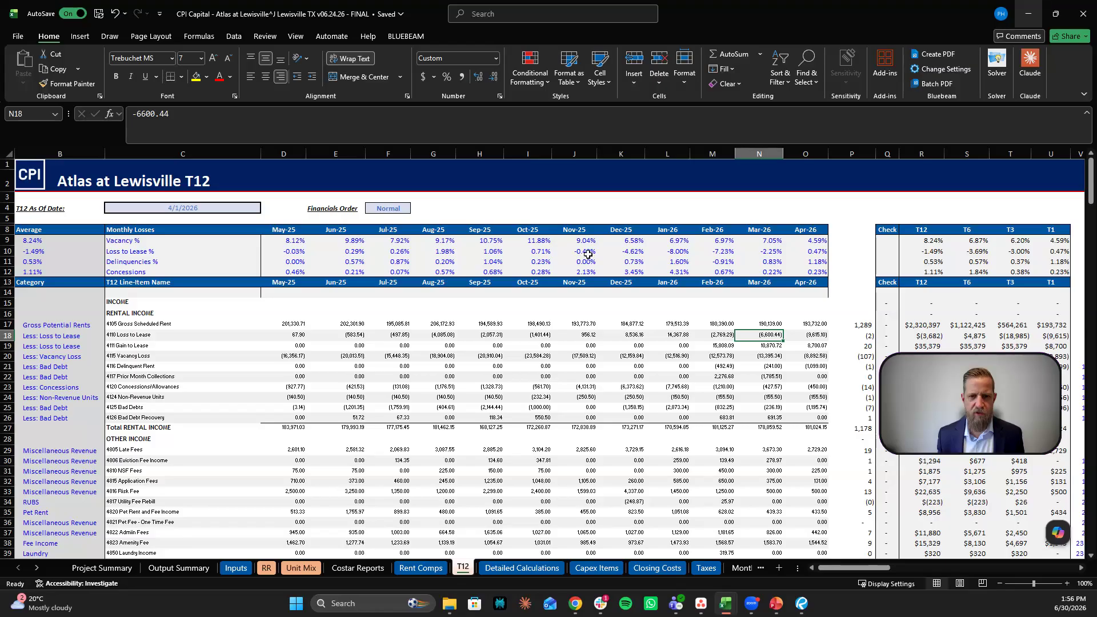
# Step: Compare the Dec-25 and Jan-26 loss to lease percentages with the concessions percentages for the same months
pyautogui.moveTo(624, 251); pyautogui.dragTo(671, 251)
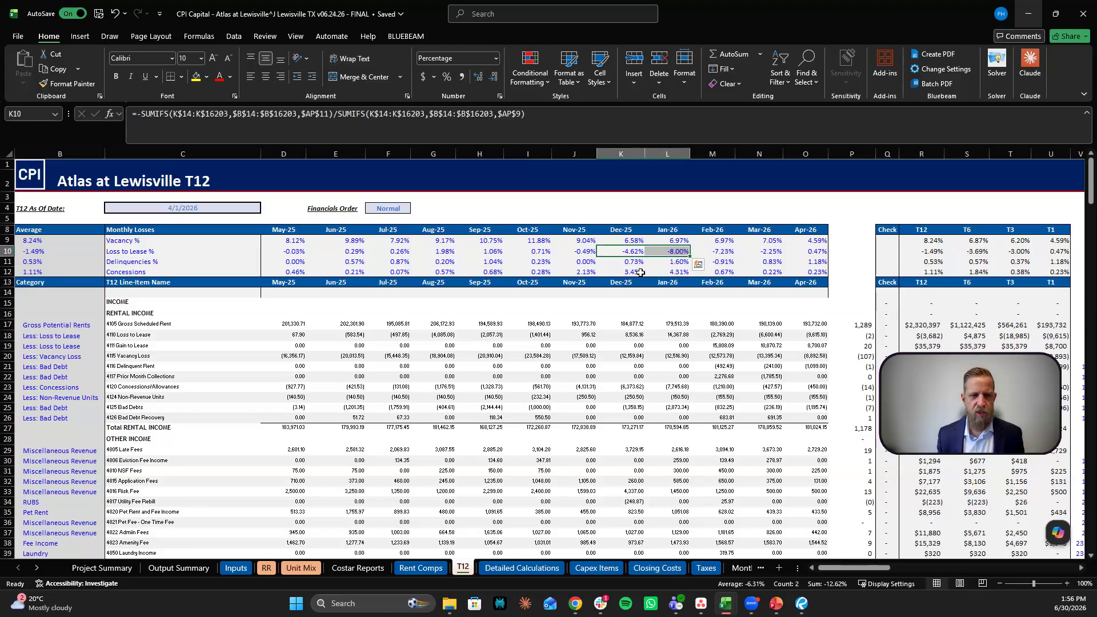
pyautogui.click(621, 278)
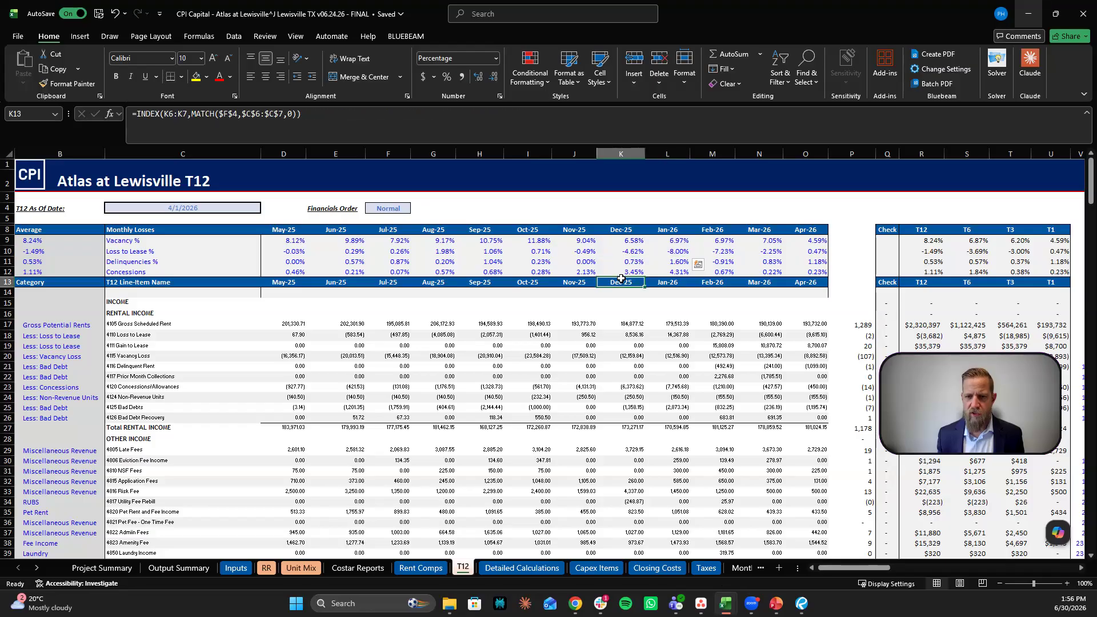
pyautogui.moveTo(633, 270); pyautogui.dragTo(679, 270)
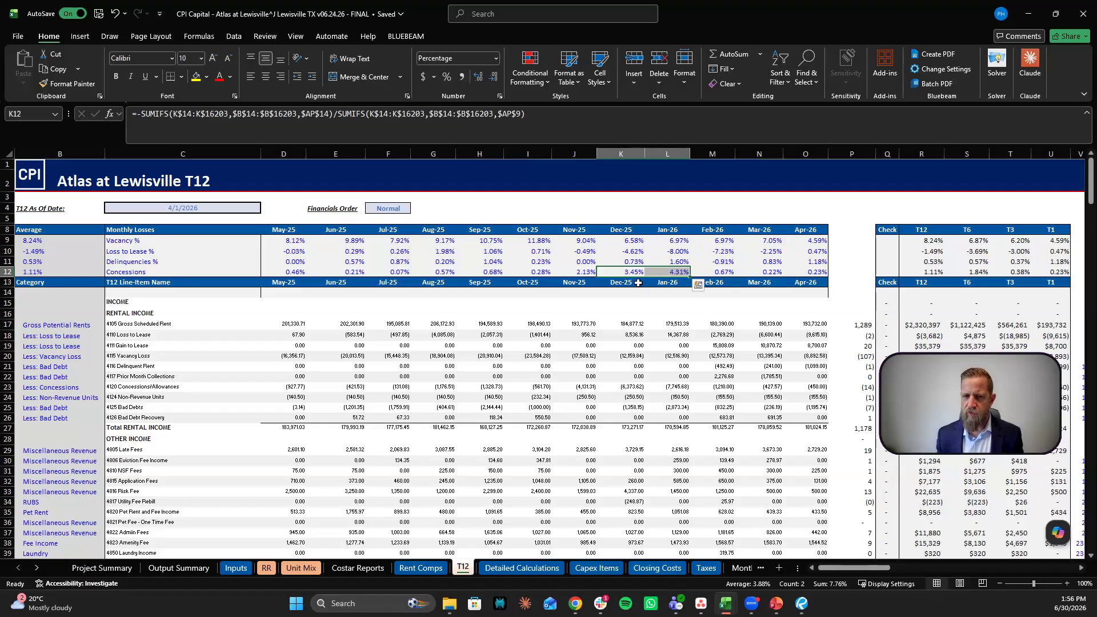
pyautogui.moveTo(617, 252); pyautogui.dragTo(669, 251)
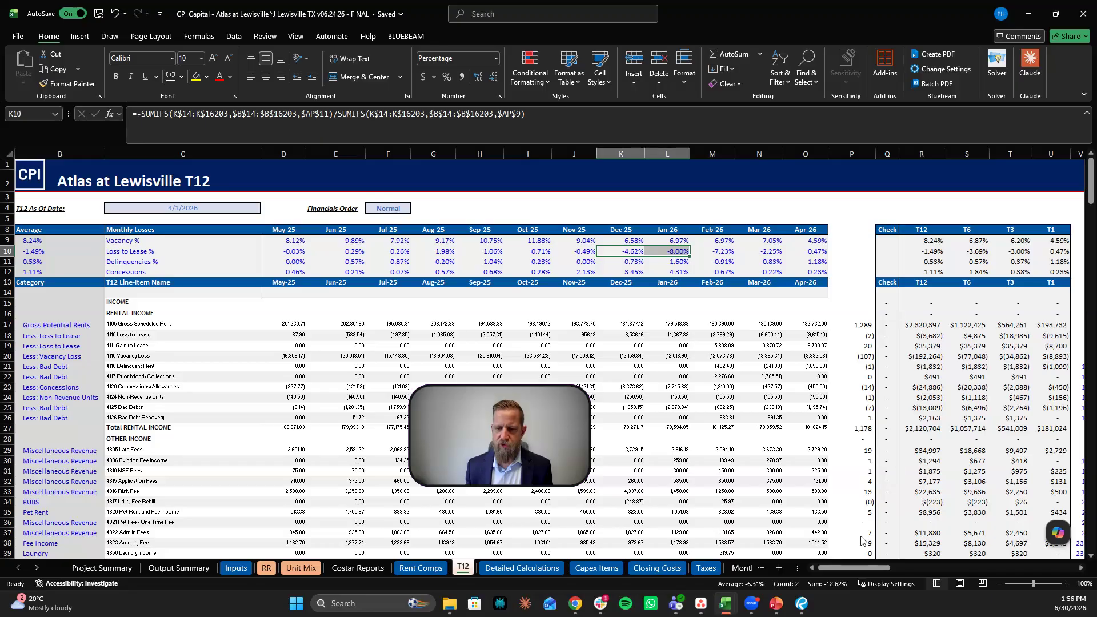
# Step: Examine the Unadjusted T12 Figures and Annualized Figures tables from rental income down to NOI and purchase cap rate
pyautogui.moveTo(864, 567); pyautogui.dragTo(918, 565)
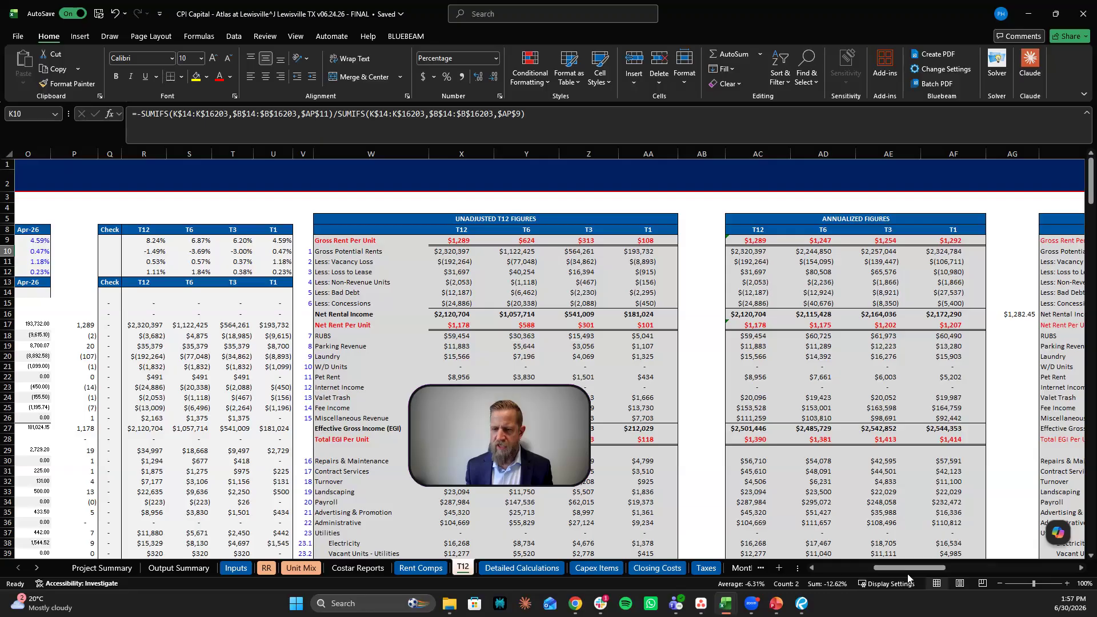
pyautogui.moveTo(908, 568); pyautogui.dragTo(917, 568)
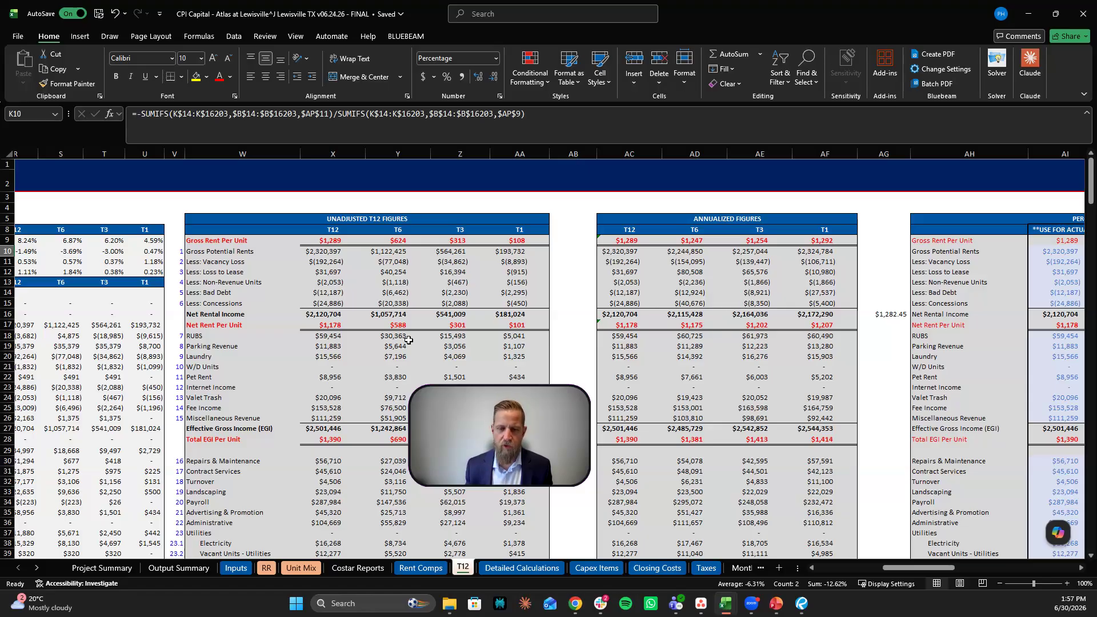
pyautogui.scroll(-3, 747, 329)
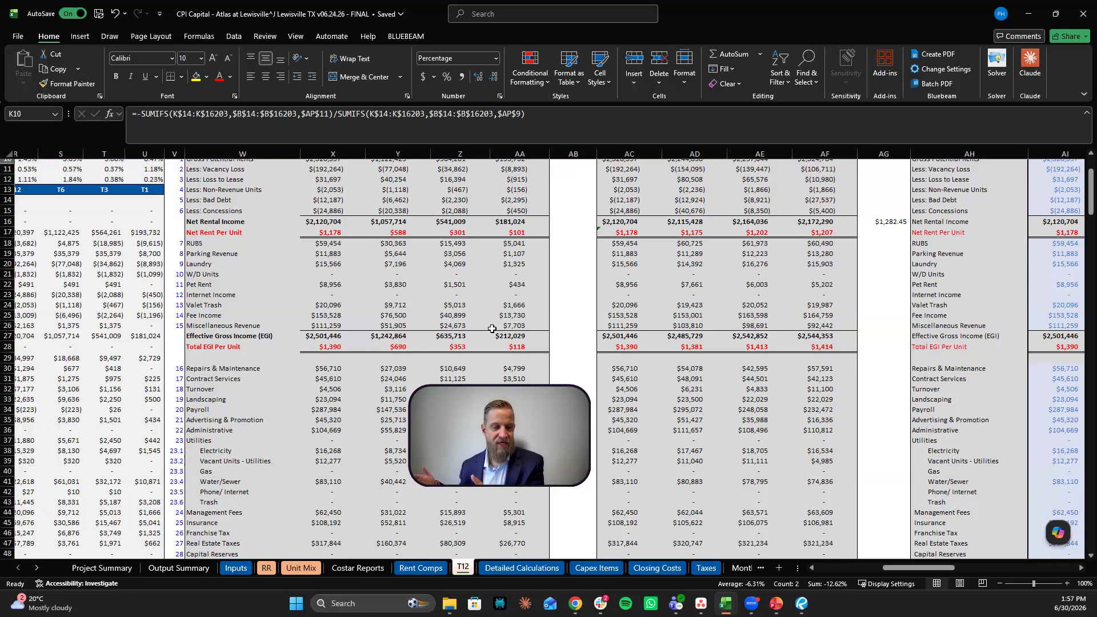
pyautogui.scroll(-5, 492, 329)
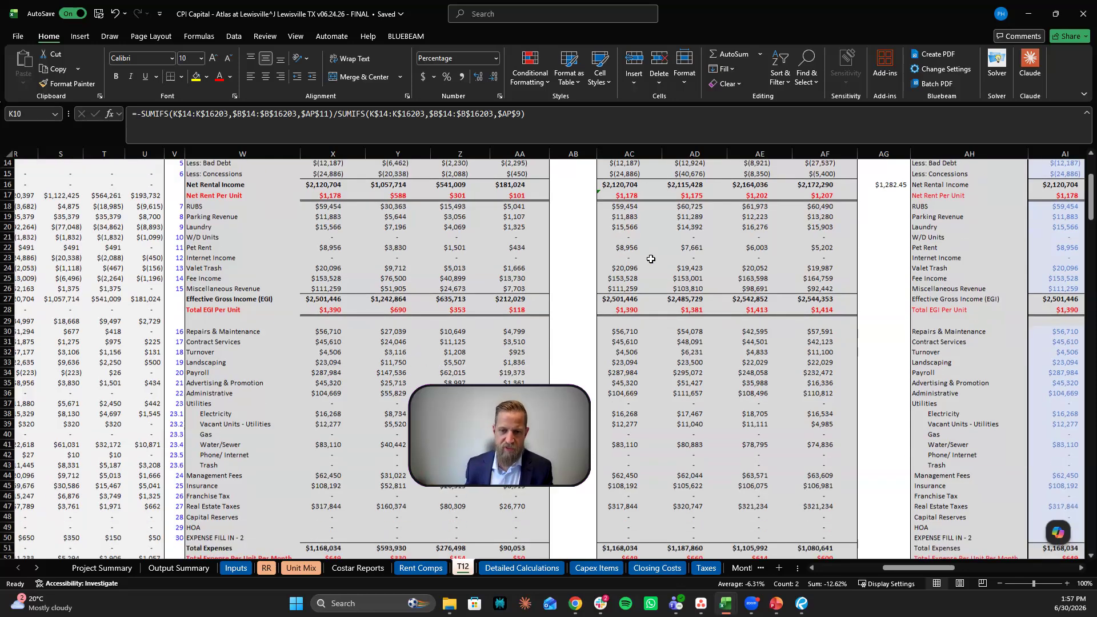
pyautogui.scroll(-1, 780, 334)
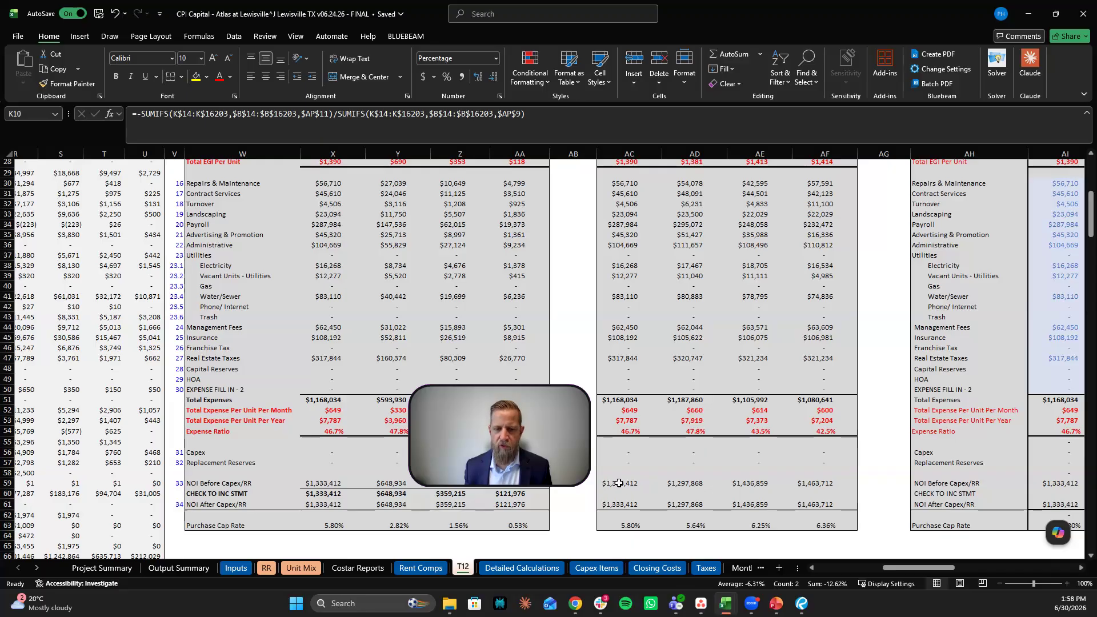
# Step: Inspect the annualized T1 NOI Before Capex/RR and the annualized purchase cap rates for T12, T3 and T1
pyautogui.click(814, 484)
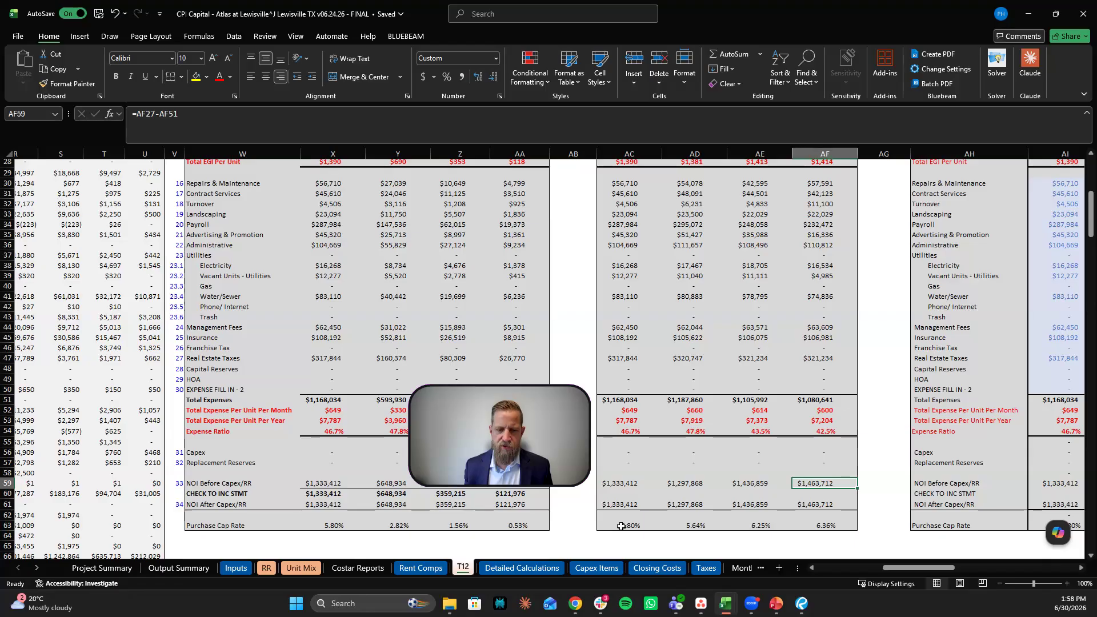
pyautogui.click(621, 526)
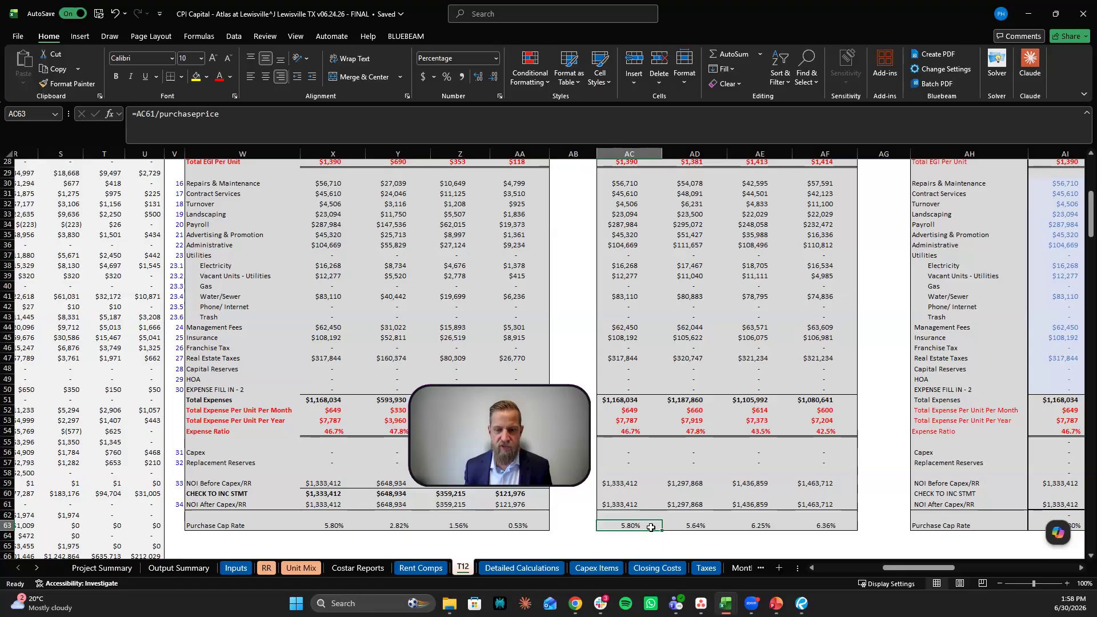
pyautogui.click(750, 527)
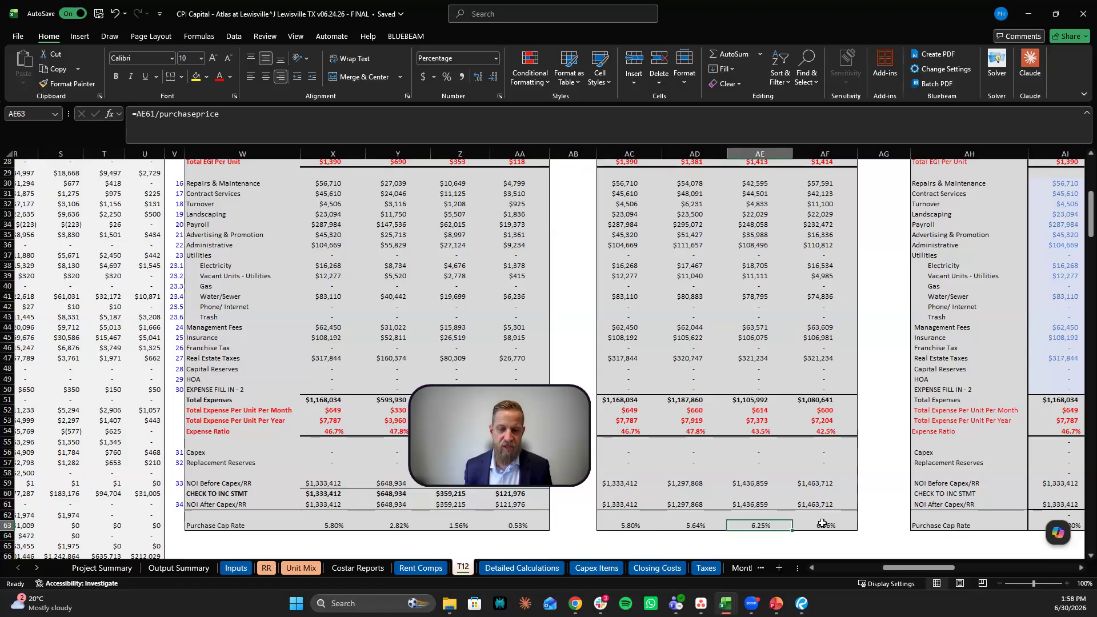
pyautogui.click(823, 525)
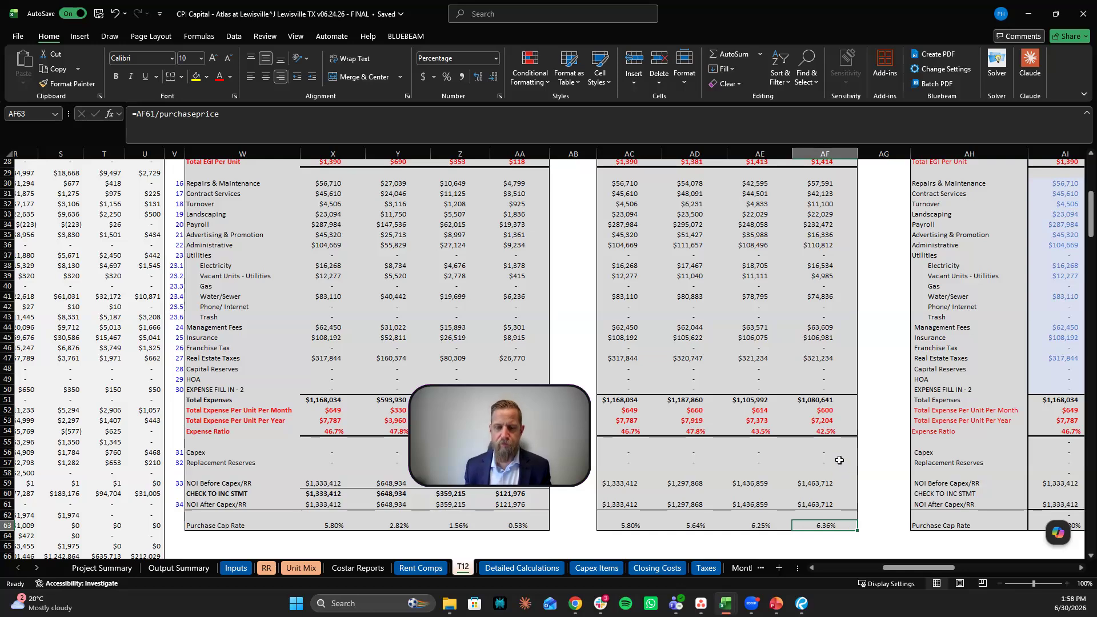
# Step: Examine the Percentages and Annualized Figures table, check the T12 RUBS percentage formula, and return to the sheet's start
pyautogui.scroll(-1, 839, 460)
pyautogui.scroll(10, 757, 432)
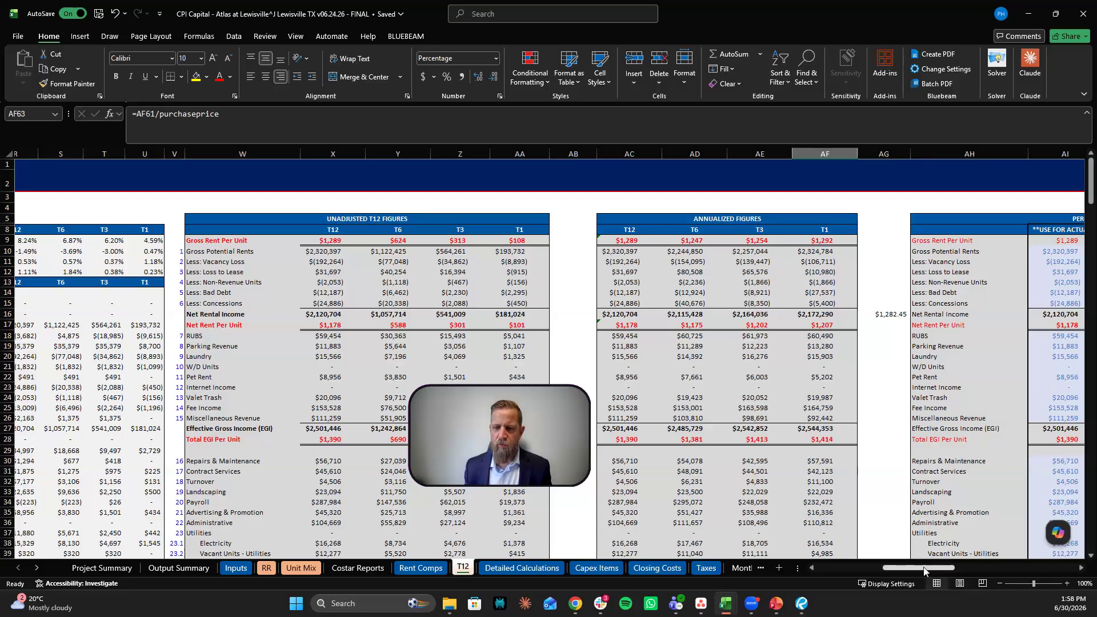
pyautogui.moveTo(923, 568); pyautogui.dragTo(944, 569)
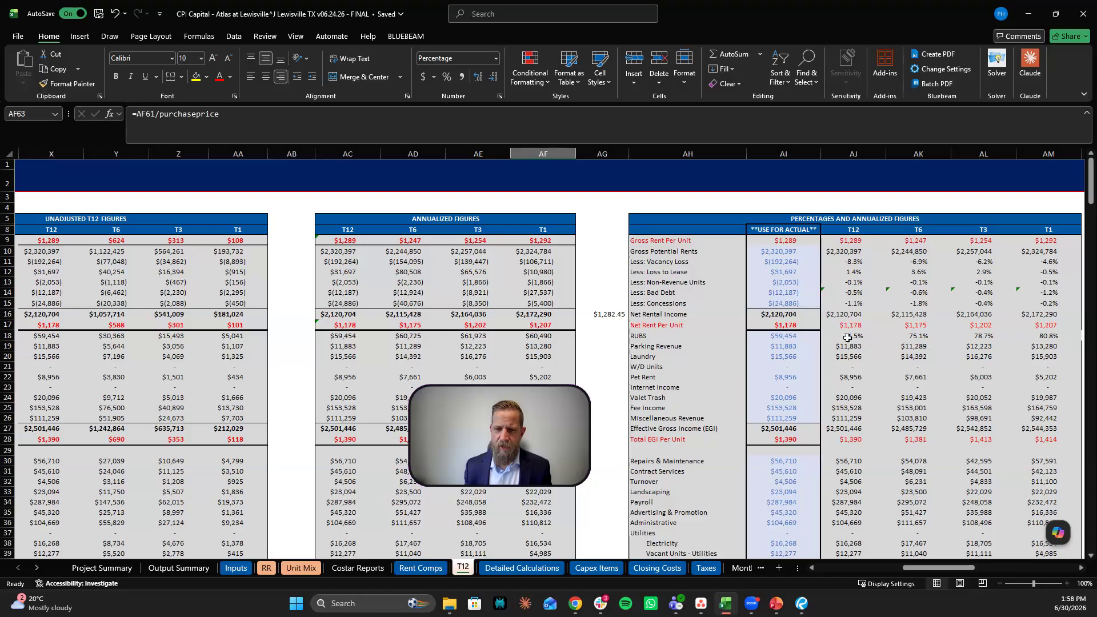
pyautogui.click(874, 336)
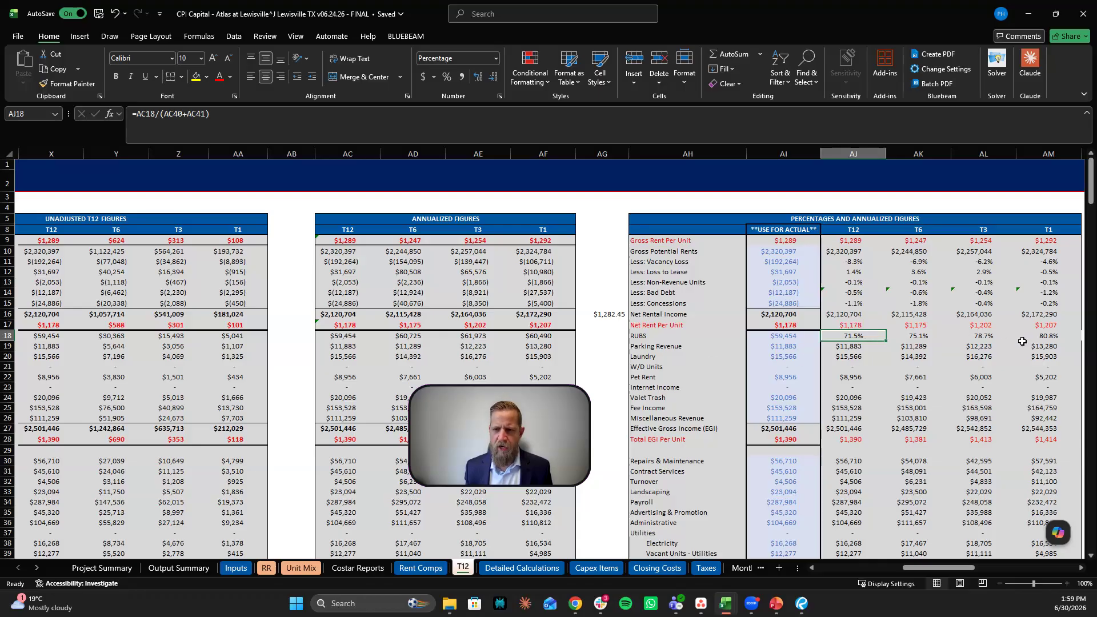
pyautogui.scroll(-2, 826, 336)
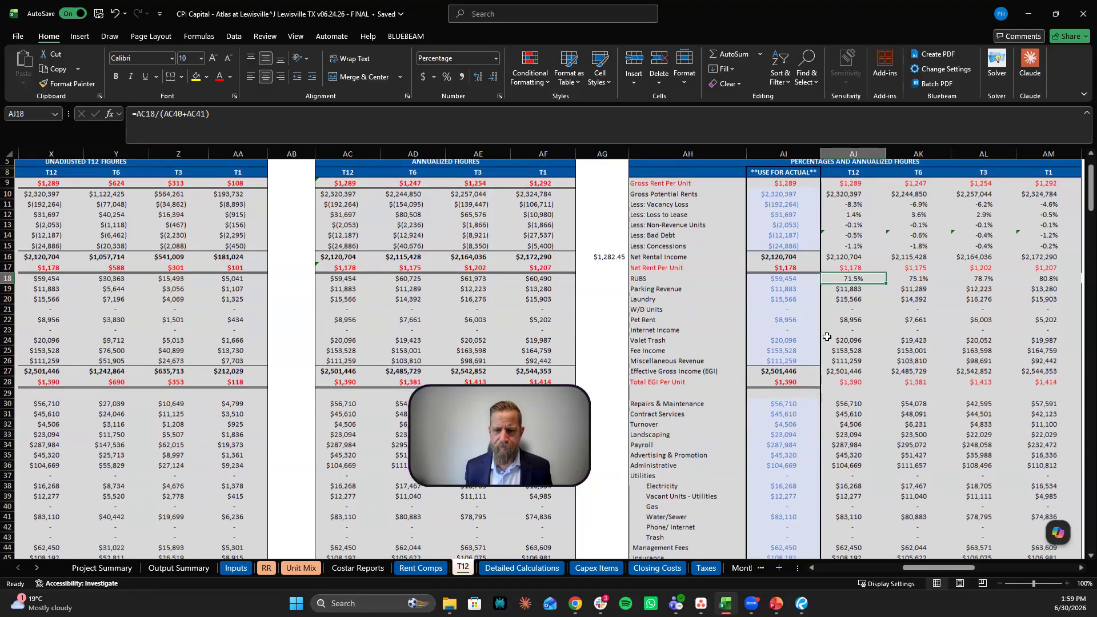
pyautogui.scroll(2, 826, 337)
pyautogui.moveTo(920, 567); pyautogui.dragTo(786, 579)
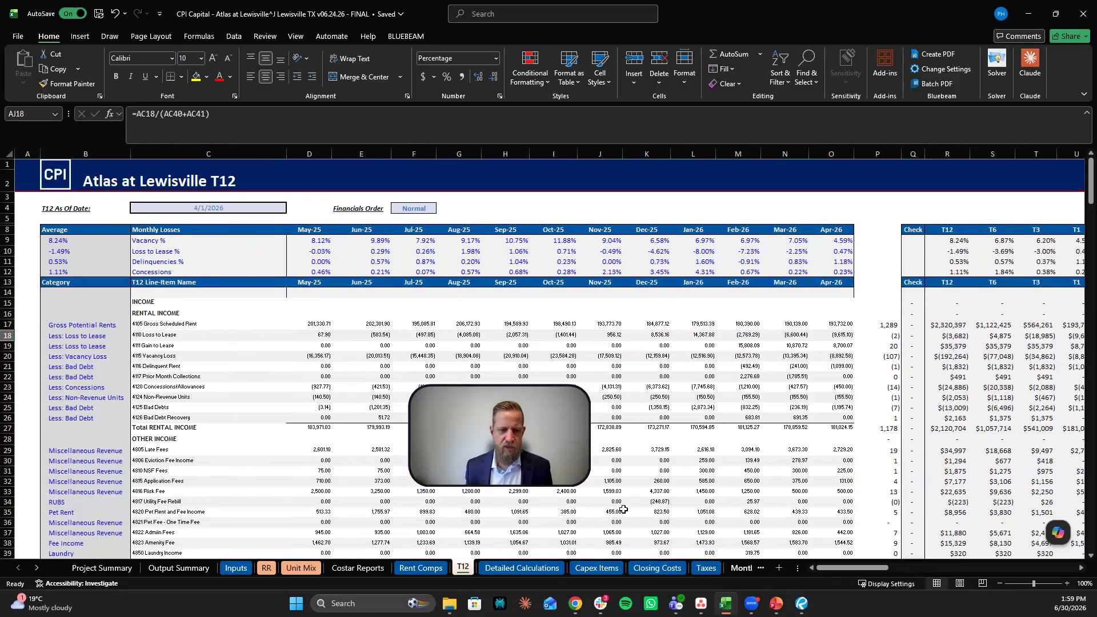
# Step: Go to the Pro Forma section of the Inputs sheet and inspect the T12 as-of date and the T12 and T3 column headings
pyautogui.click(236, 568)
pyautogui.scroll(10, 311, 480)
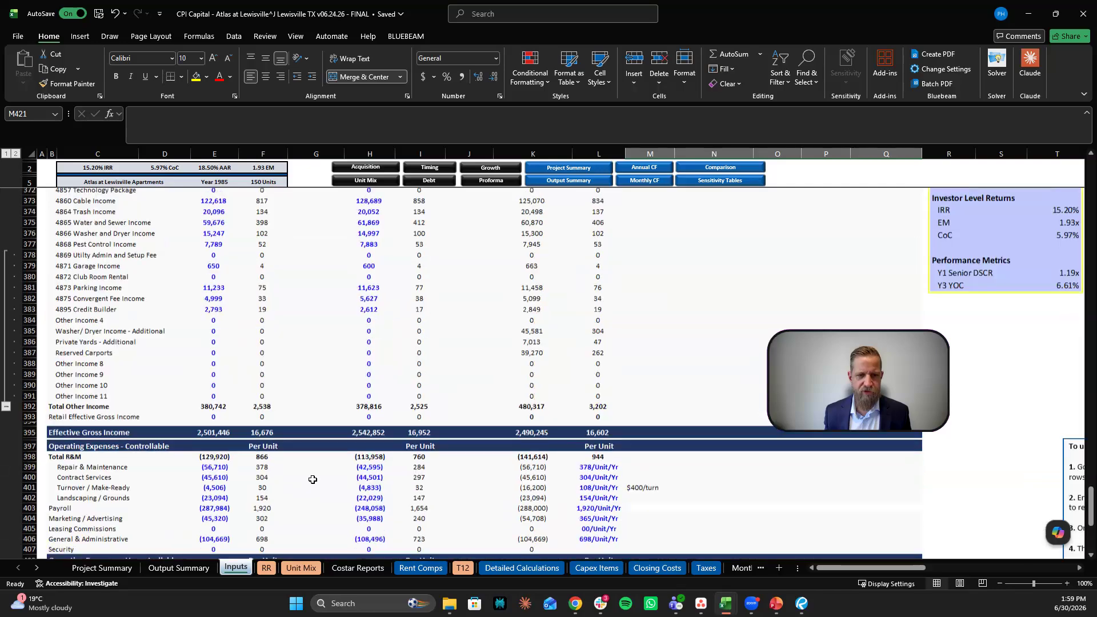
pyautogui.moveTo(1092, 460); pyautogui.dragTo(1091, 171)
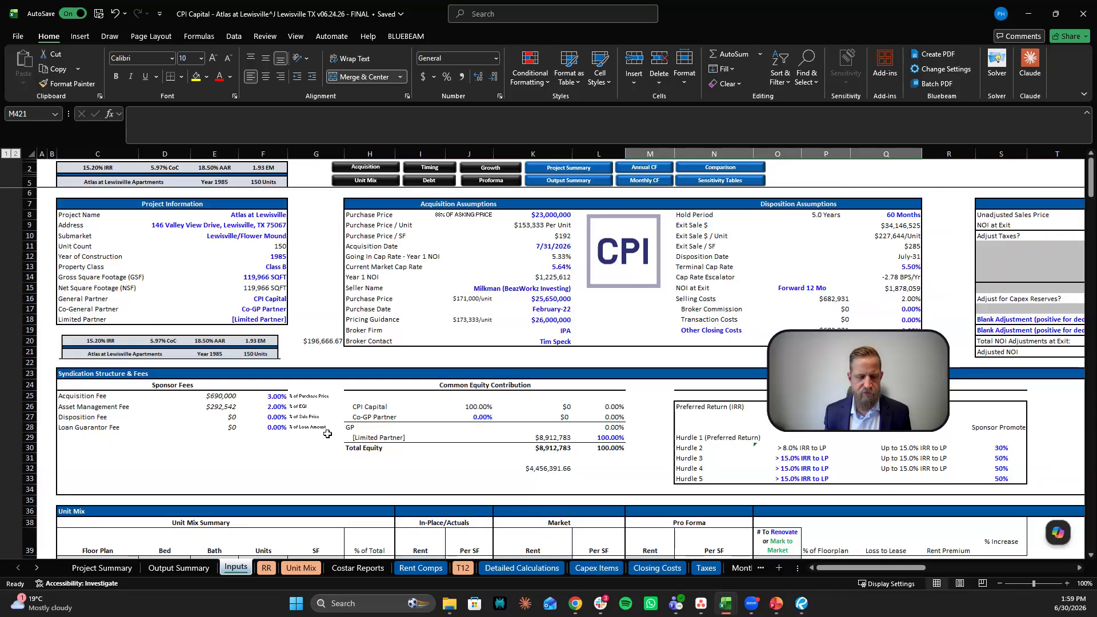
pyautogui.click(487, 181)
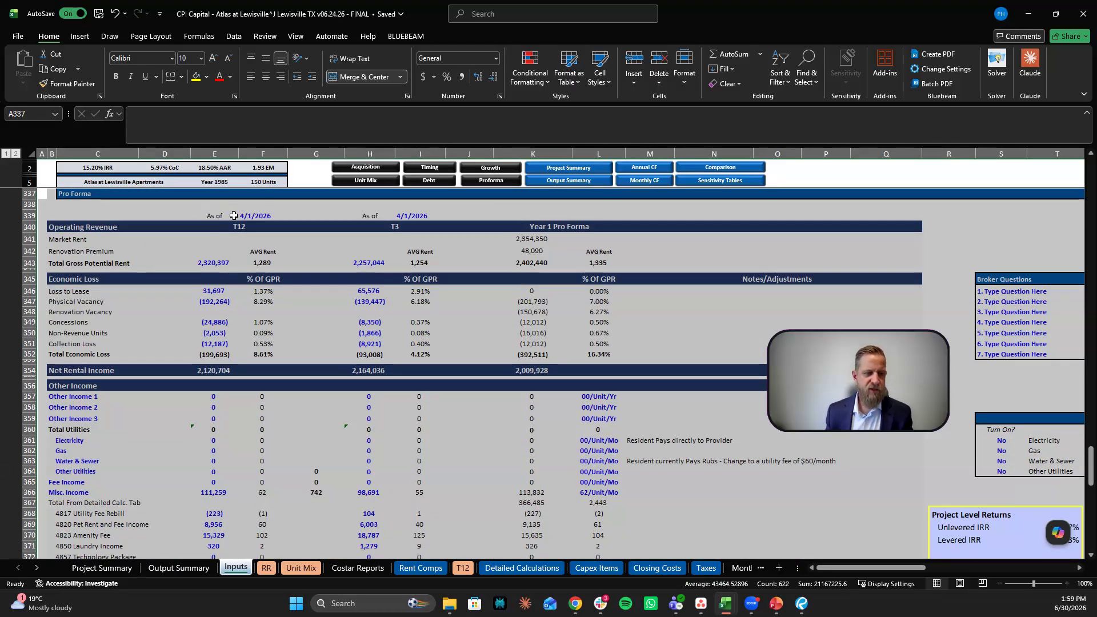
pyautogui.click(254, 215)
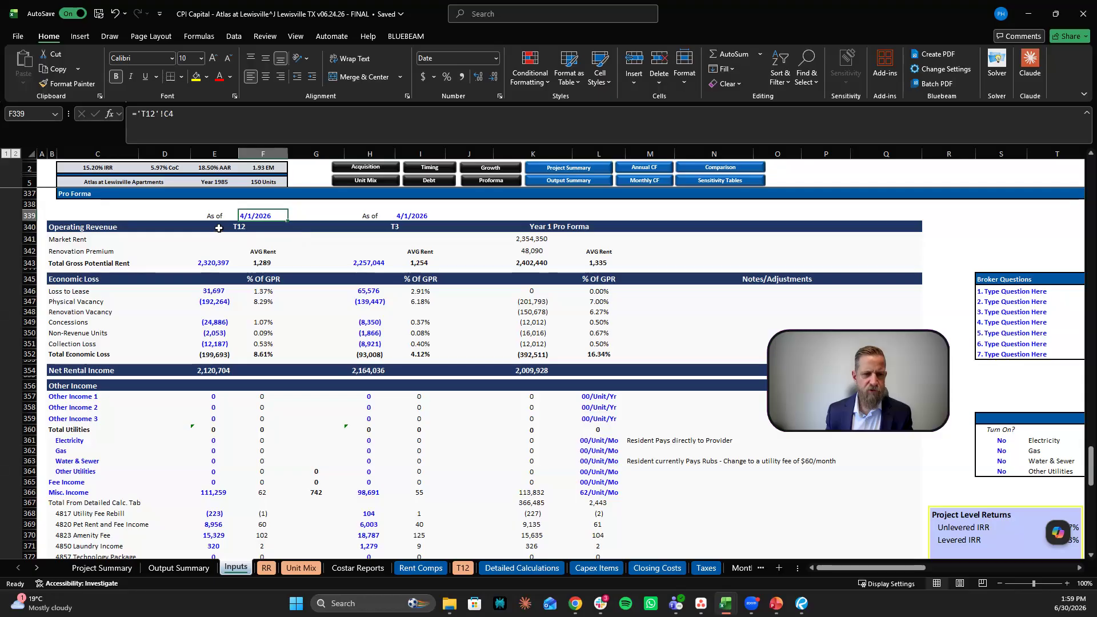
pyautogui.click(238, 227)
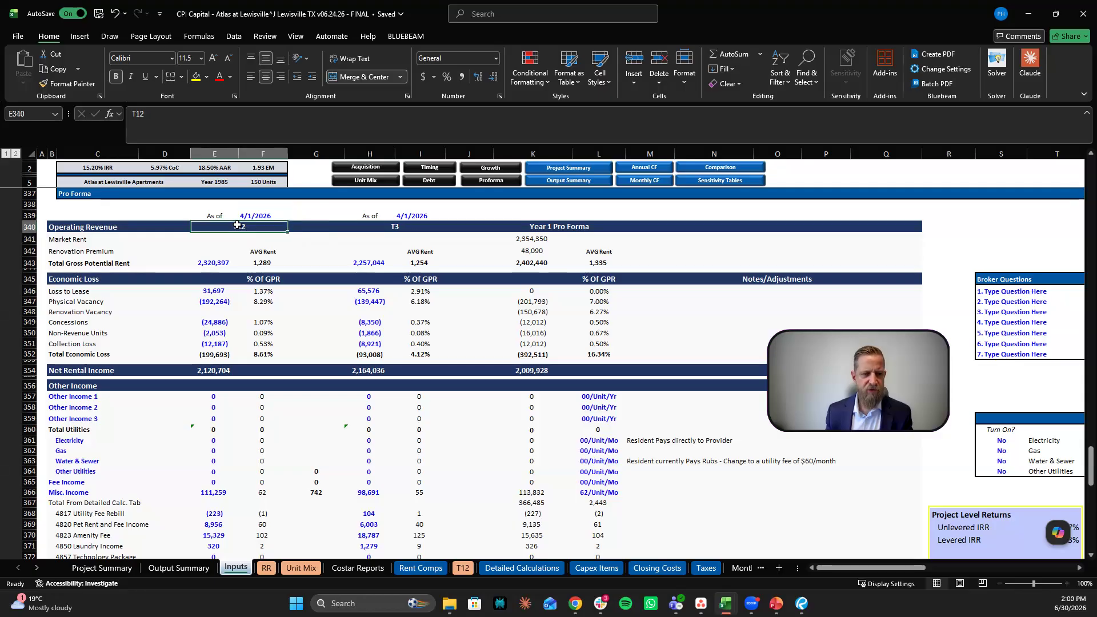
pyautogui.click(395, 226)
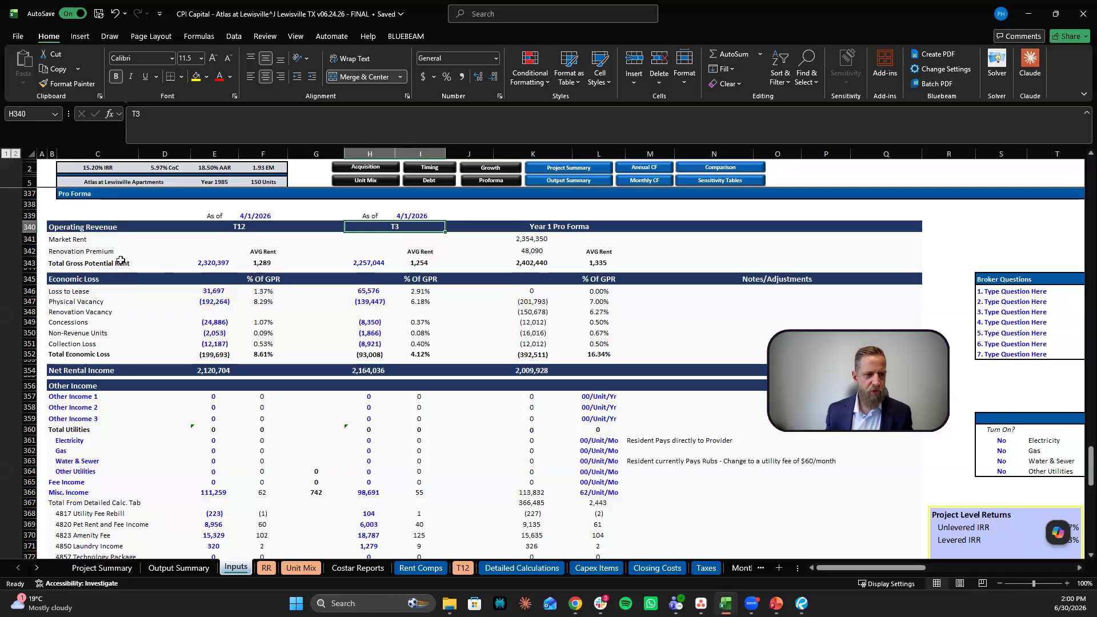
# Step: Compare Net Rental Income for T3 and the Year 1 Pro Forma, and the Total Economic Loss percentages for T12 and Year 1
pyautogui.scroll(-1, 251, 260)
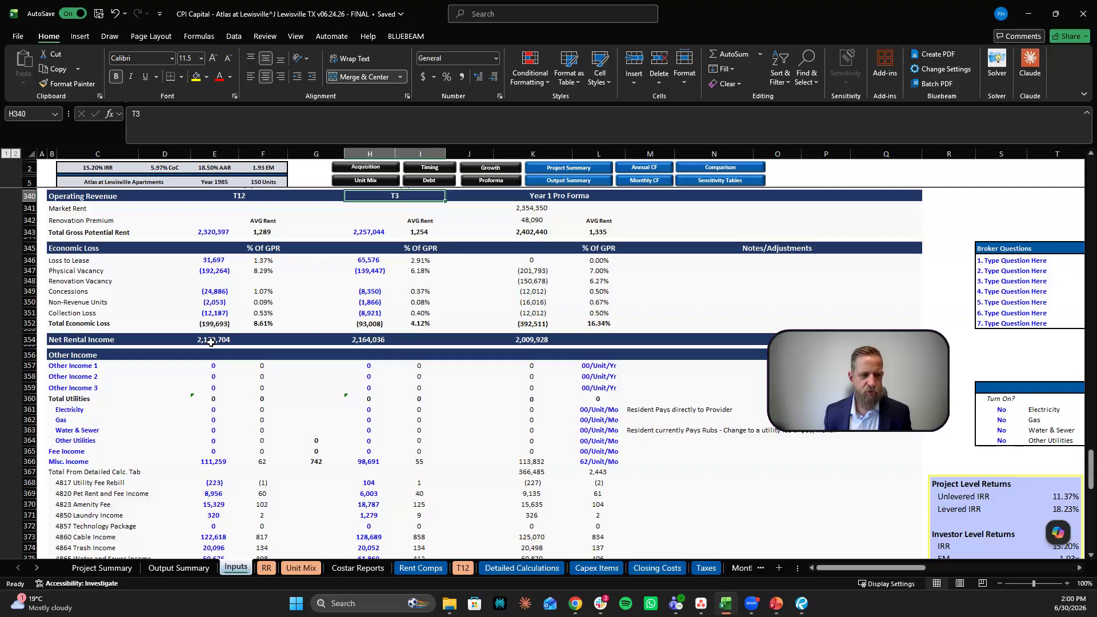
pyautogui.click(371, 340)
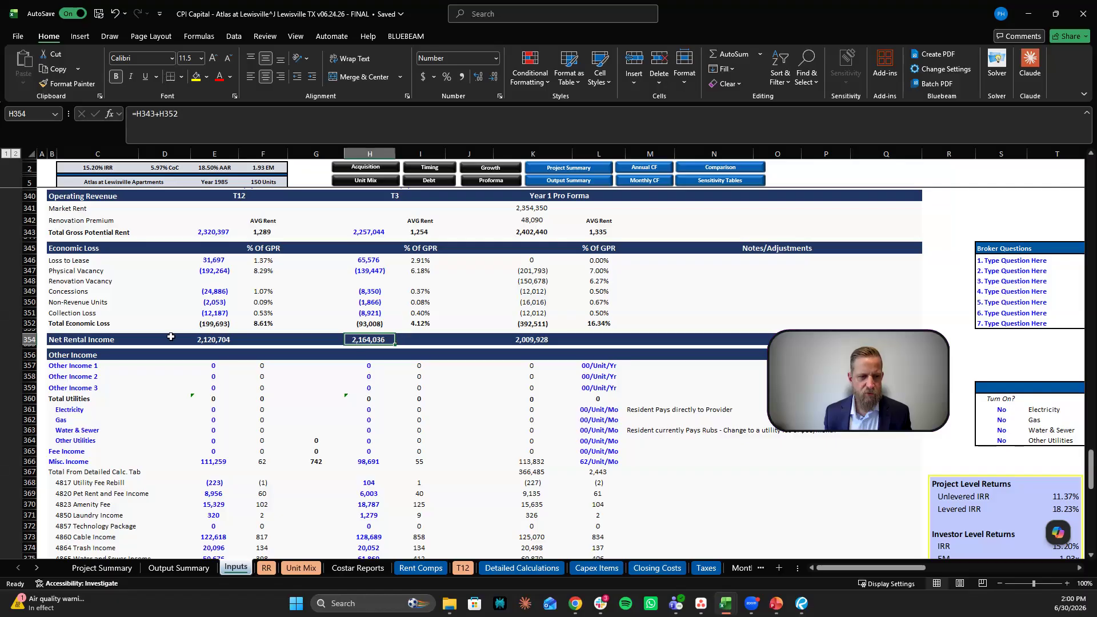
pyautogui.click(540, 340)
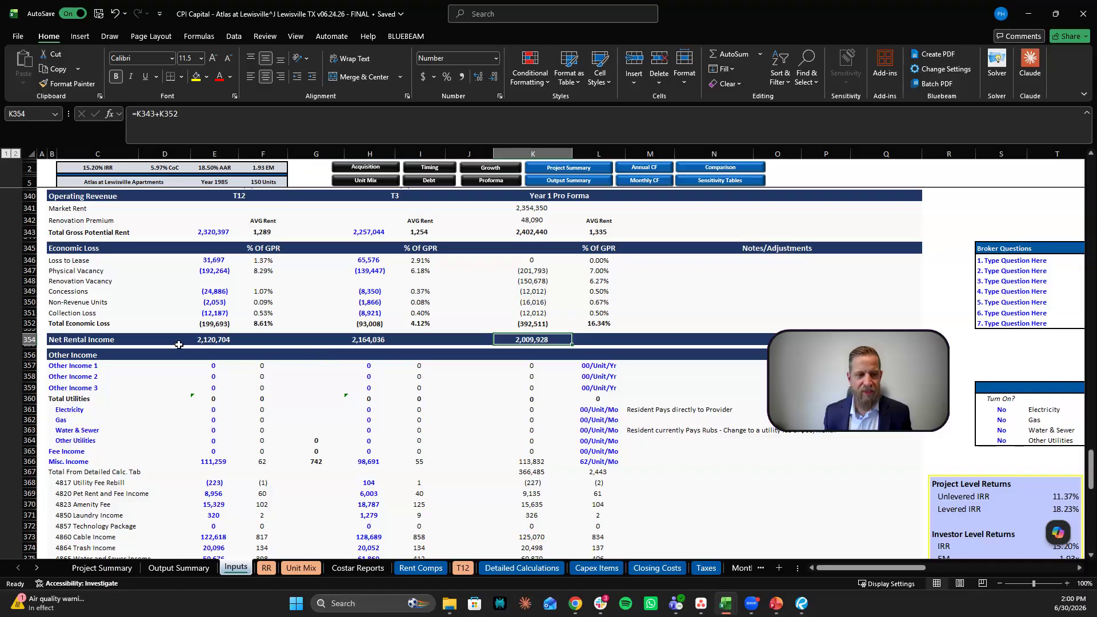
pyautogui.click(269, 324)
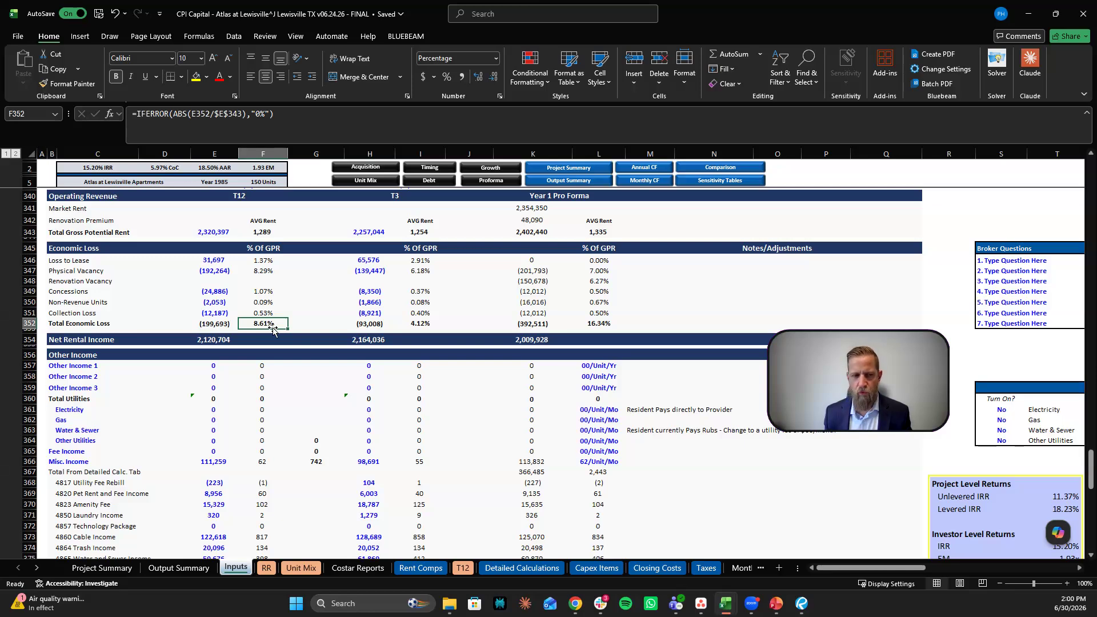
pyautogui.click(590, 324)
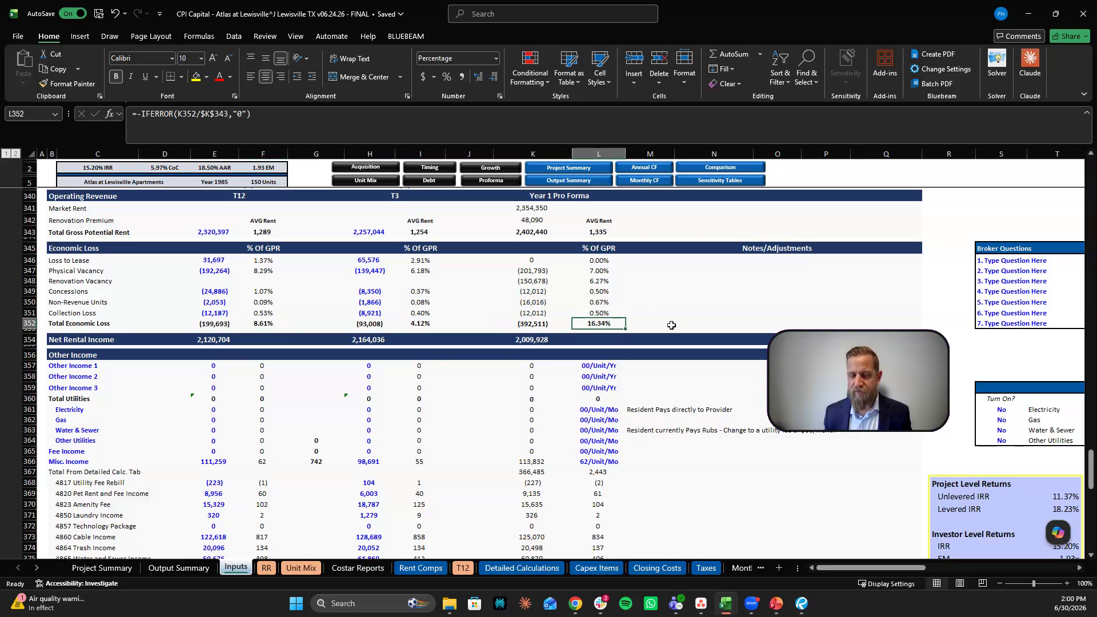
# Step: Inspect the Renovation Vacancy row, checking the formulas behind its Year 1 percentage of GPR and its Year 1 amount
pyautogui.moveTo(102, 285); pyautogui.dragTo(579, 283)
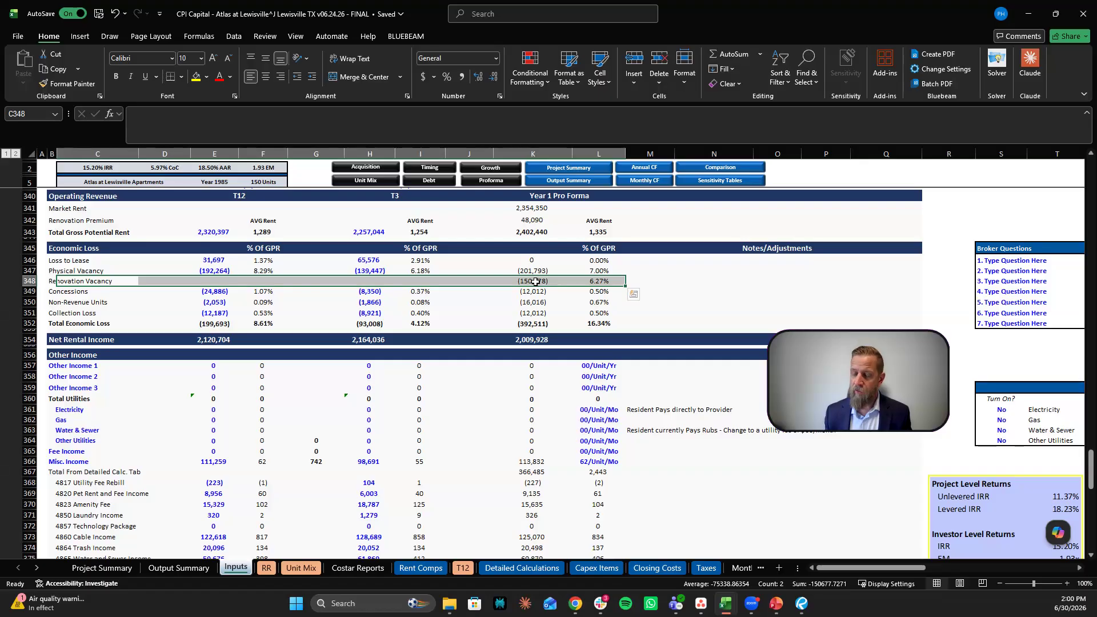
pyautogui.click(607, 280)
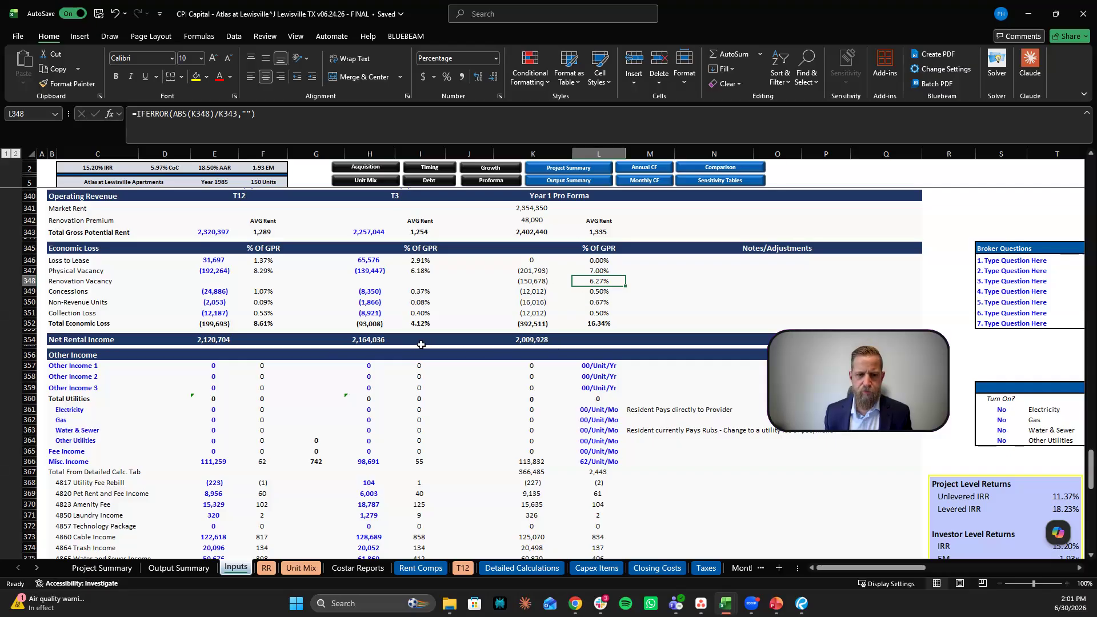
pyautogui.click(542, 280)
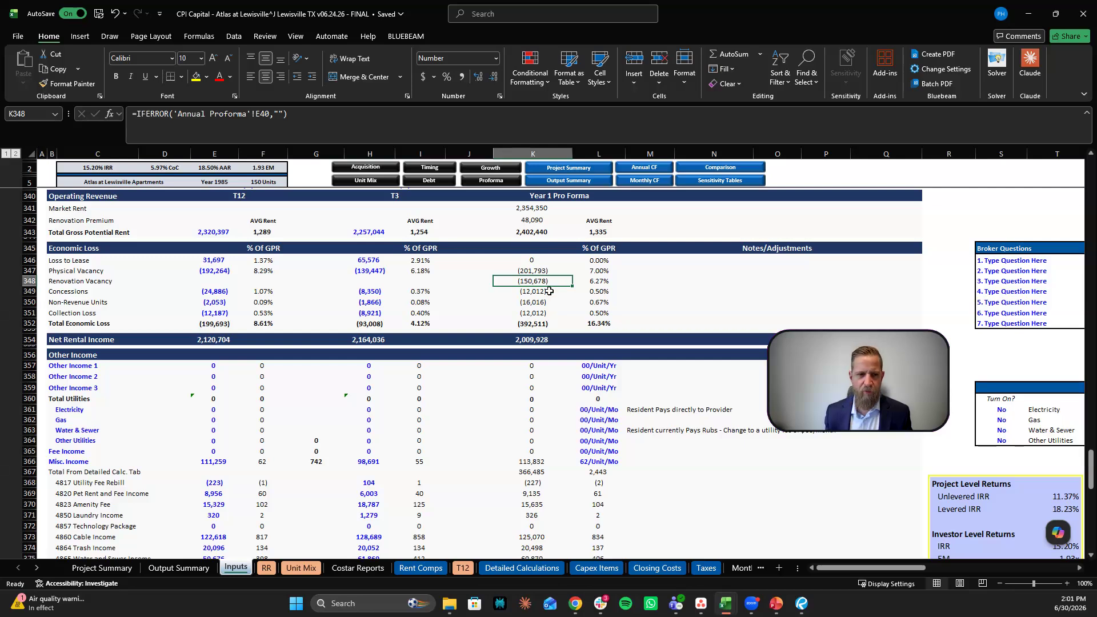
# Step: Examine the Other Income lines across T12, T3 and Year 1 Pro Forma, from utilities down to Total Other Income
pyautogui.scroll(-5, 549, 290)
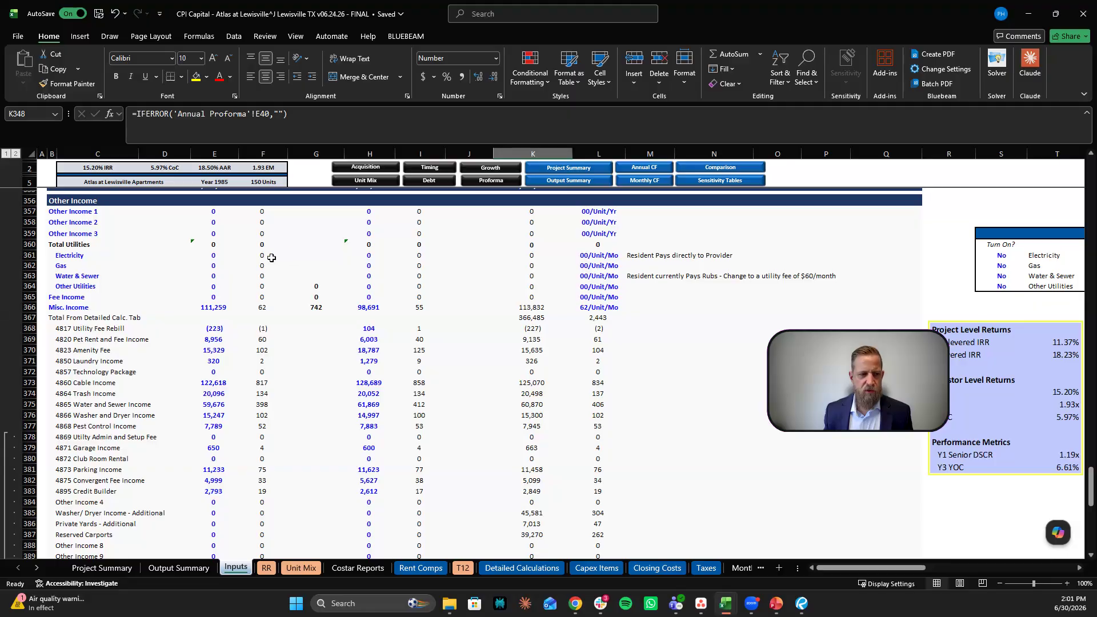
pyautogui.scroll(-1, 244, 275)
pyautogui.scroll(3, 157, 264)
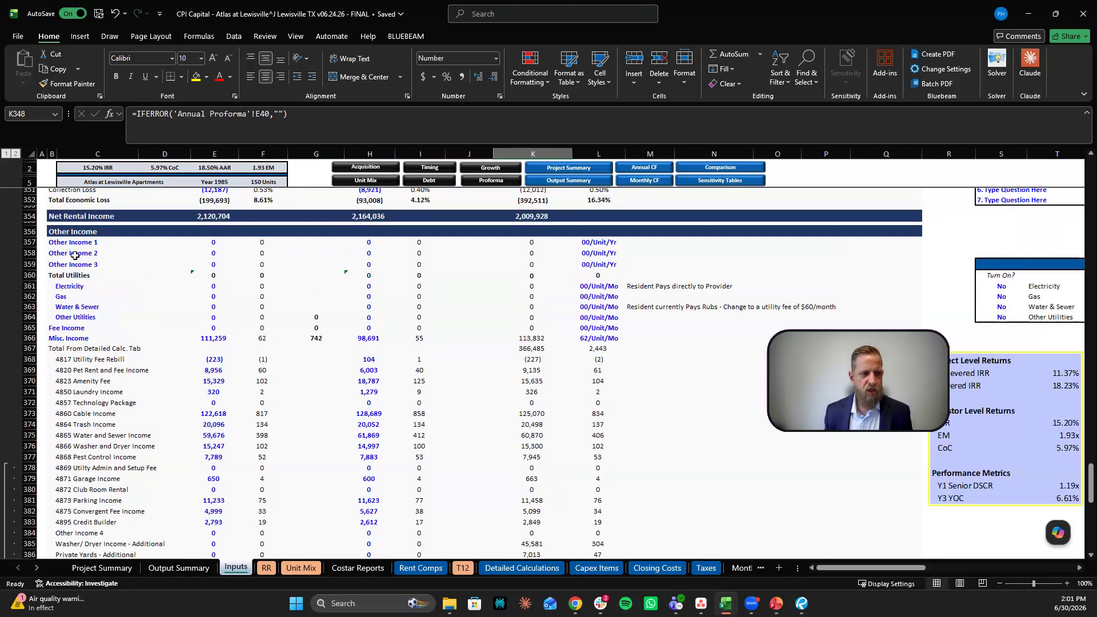
pyautogui.scroll(-1, 109, 312)
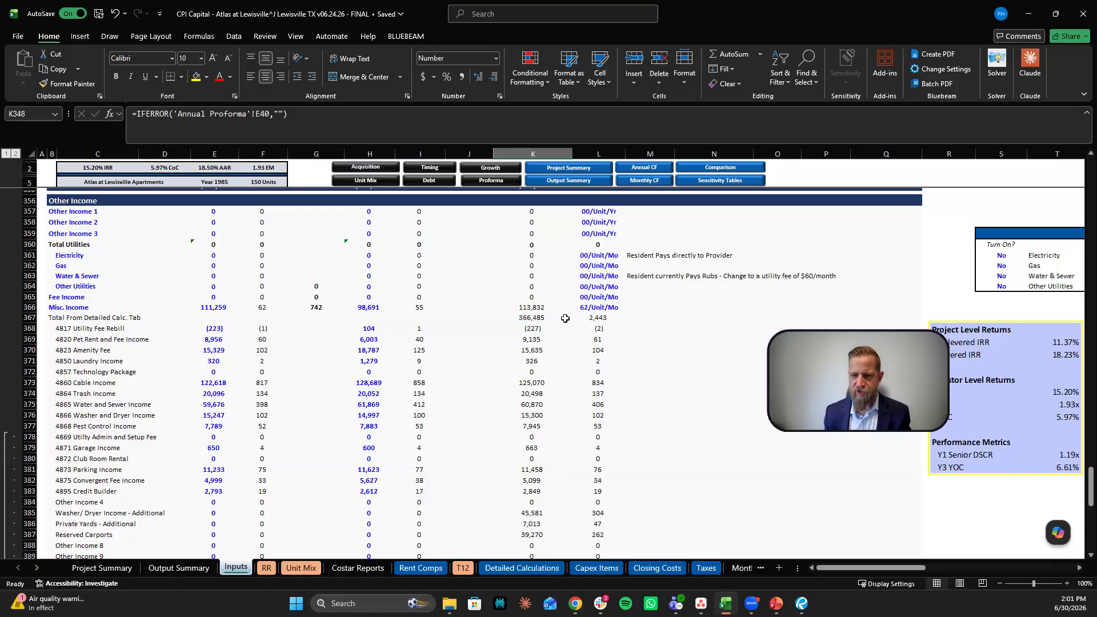
pyautogui.scroll(-7, 227, 308)
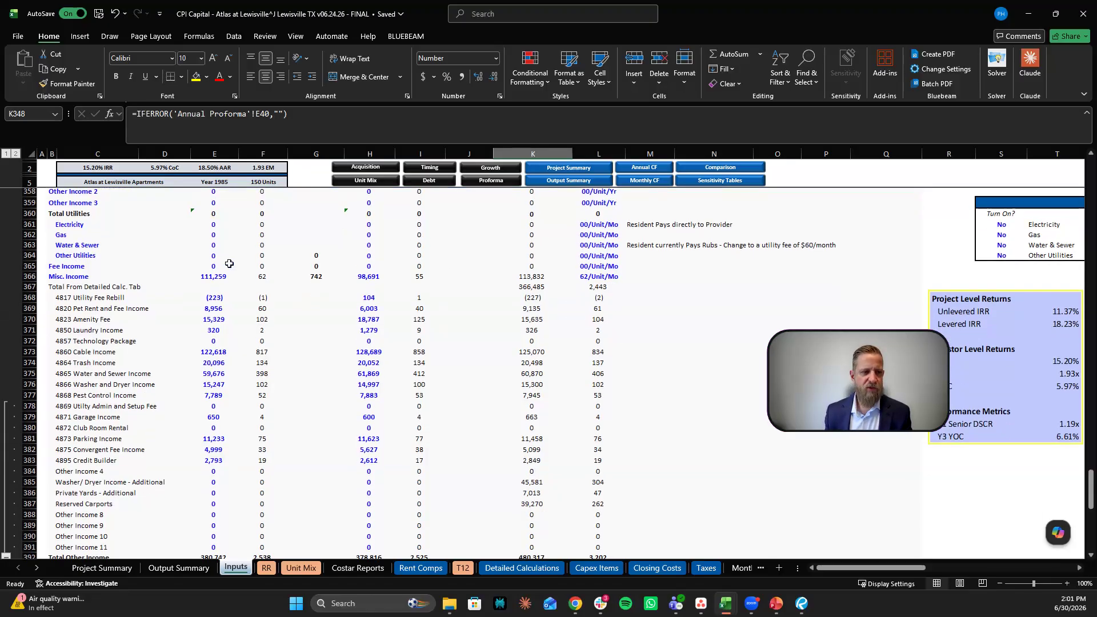
pyautogui.scroll(-1, 228, 308)
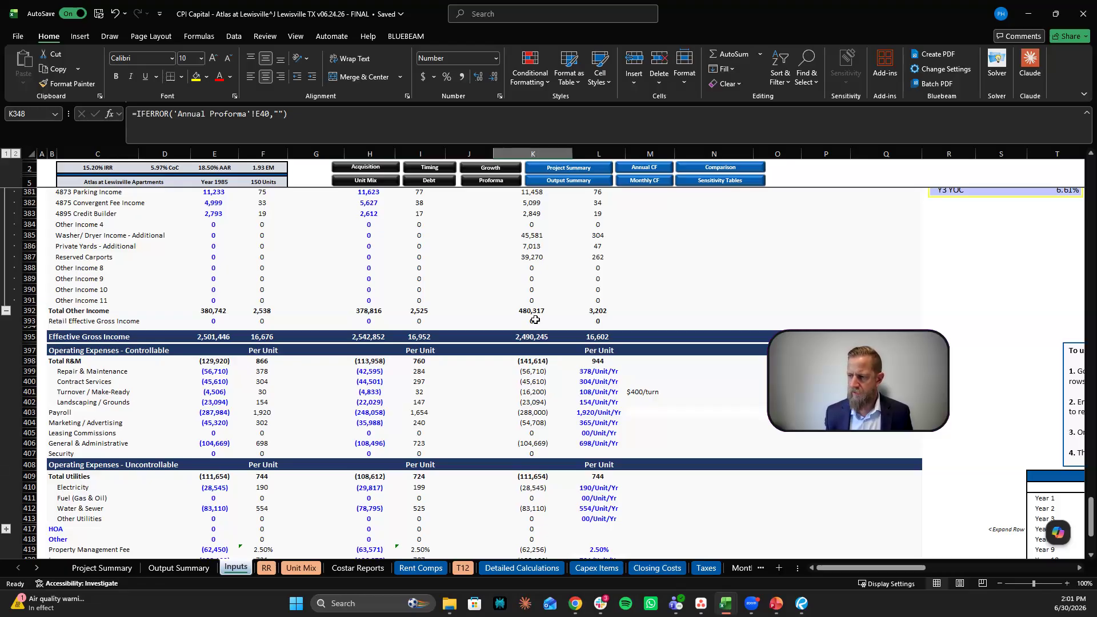
# Step: Examine the controllable and uncontrollable operating expenses down to Net Operating Income, and check the Year 1 cap rate formula beneath it
pyautogui.scroll(-1, 543, 371)
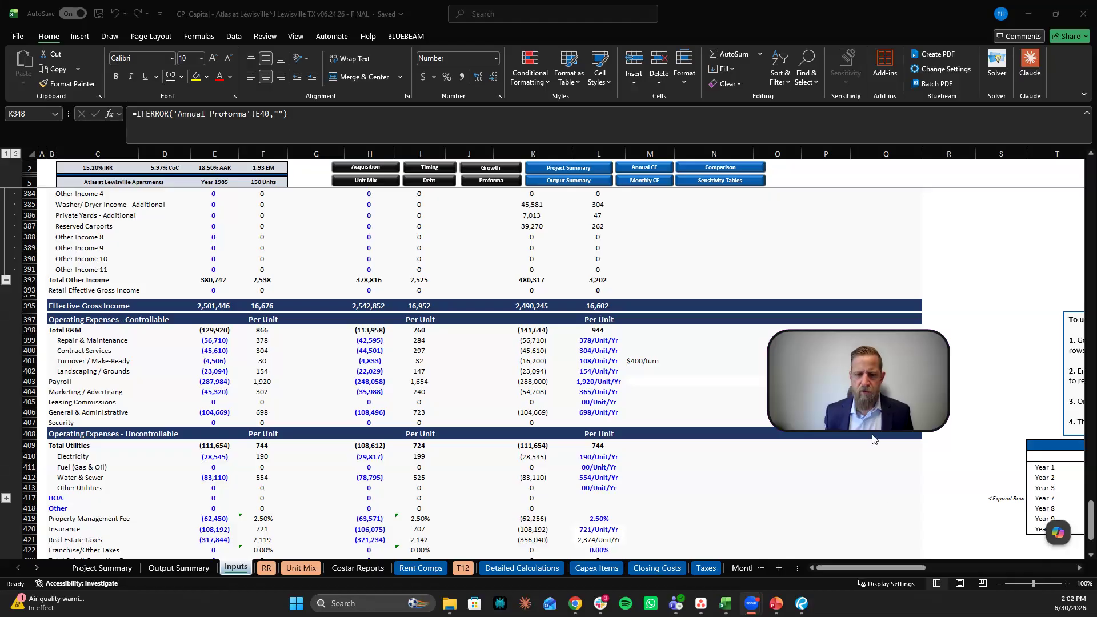
pyautogui.scroll(-2, 514, 349)
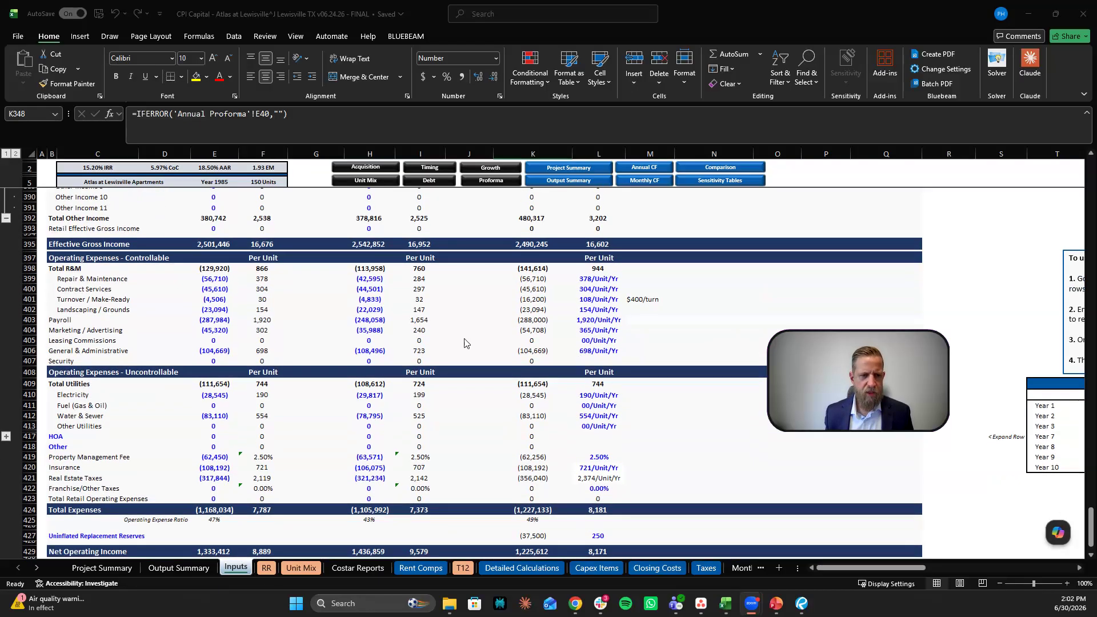
pyautogui.scroll(-1, 285, 306)
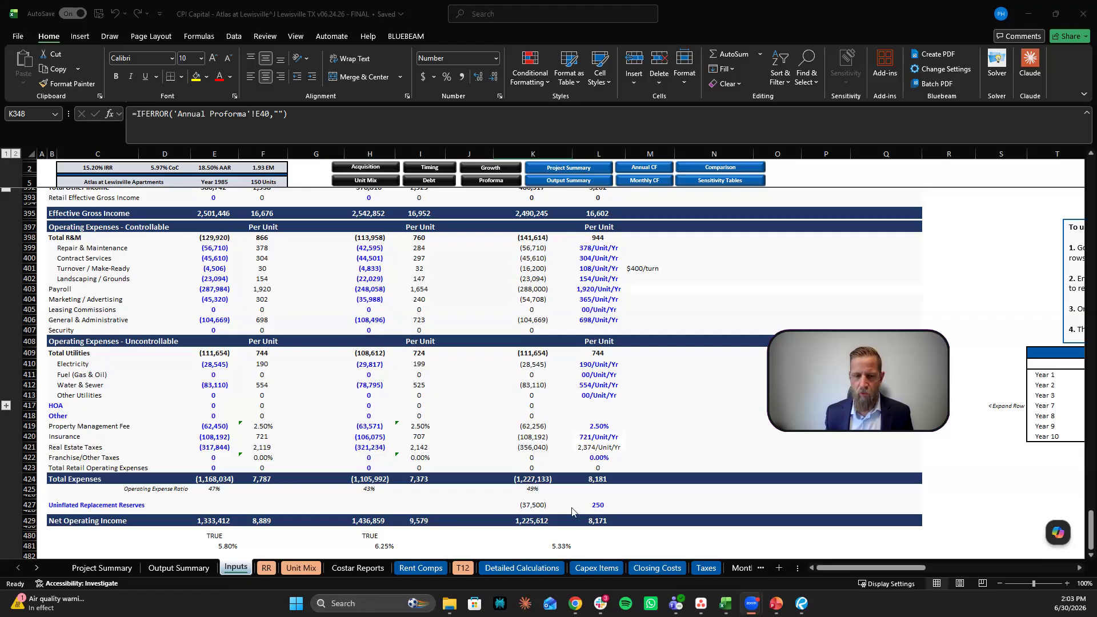
pyautogui.click(561, 548)
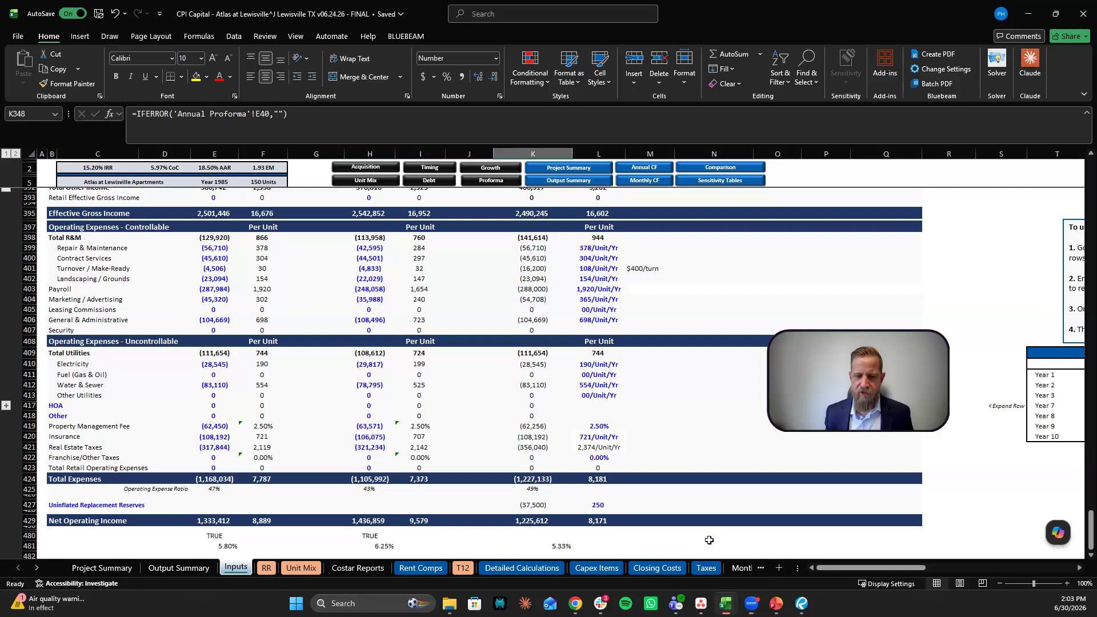
pyautogui.click(560, 547)
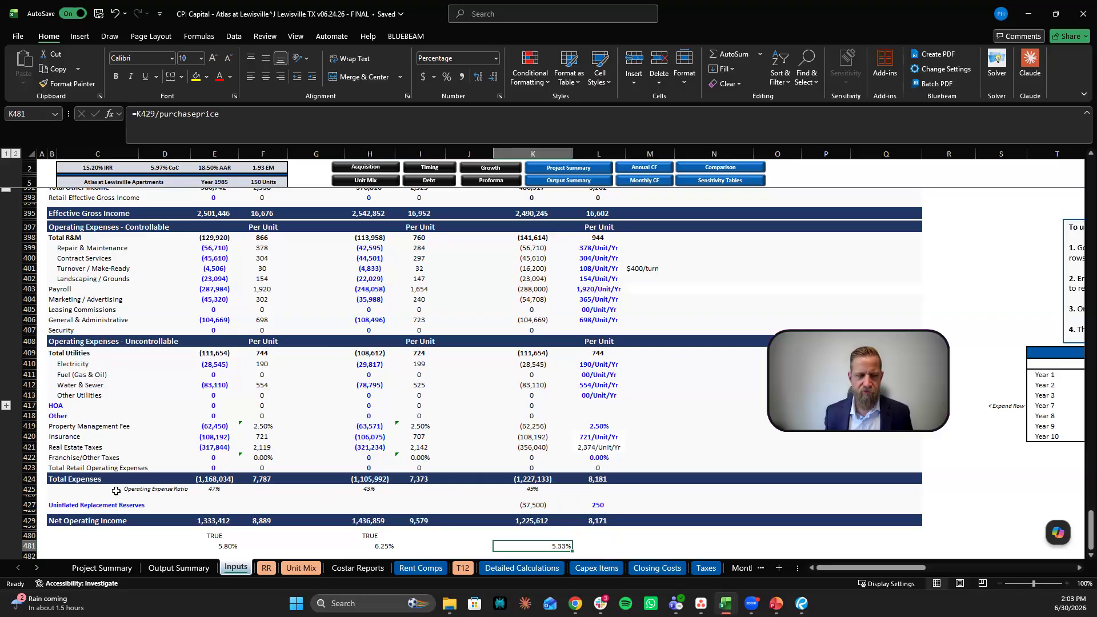
# Step: Compare the Operating Expense Ratio for T12, T3 and the Year 1 Pro Forma
pyautogui.click(208, 489)
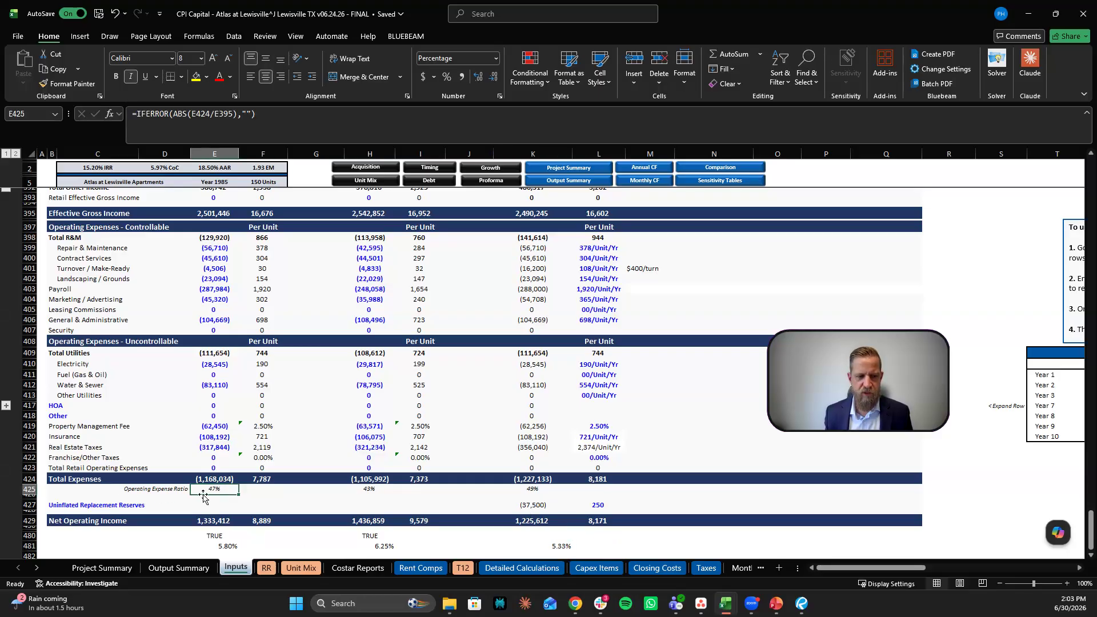
pyautogui.click(364, 489)
pyautogui.click(535, 491)
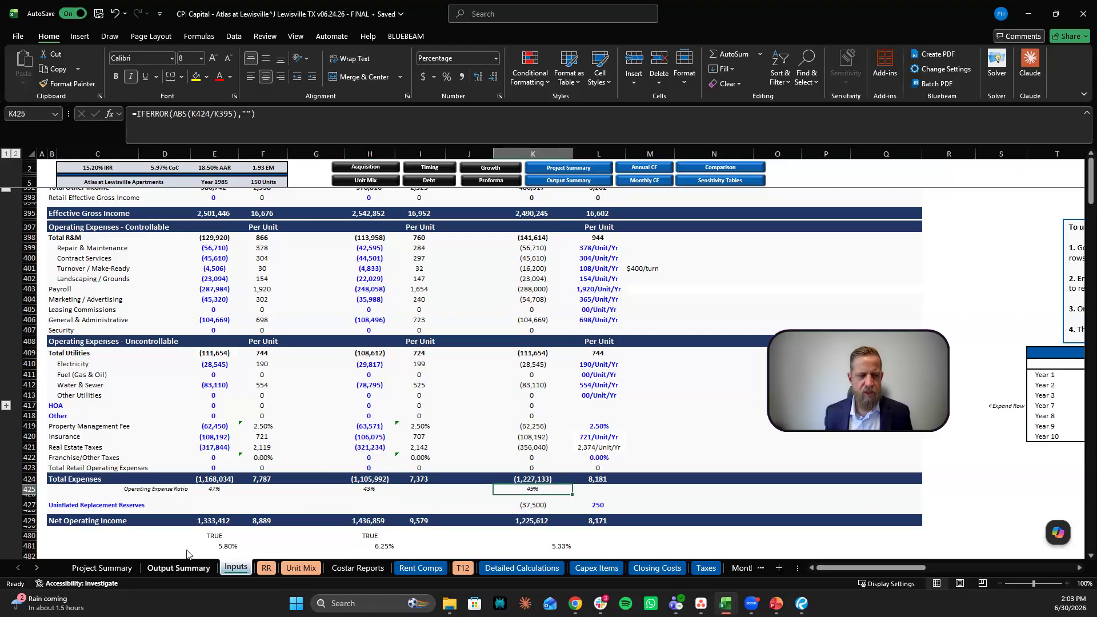
# Step: Inspect the Performance Metrics on the Output Summary sheet, from purchase cap rate to breakeven occupancy, along with the Year 1 renovation vacancy
pyautogui.click(179, 567)
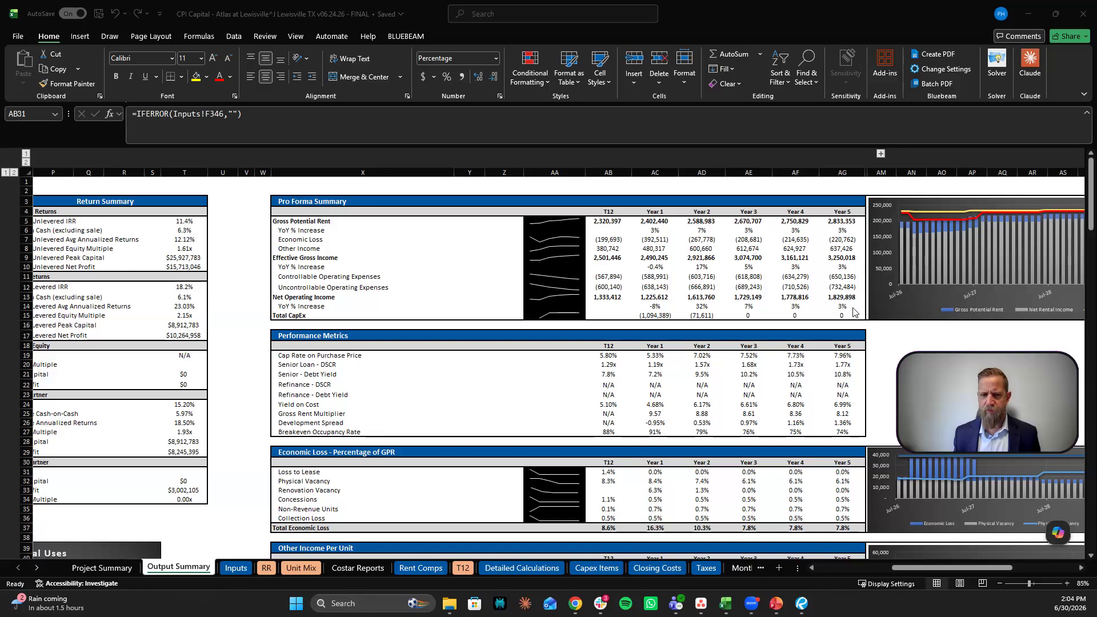
pyautogui.scroll(-1, 853, 311)
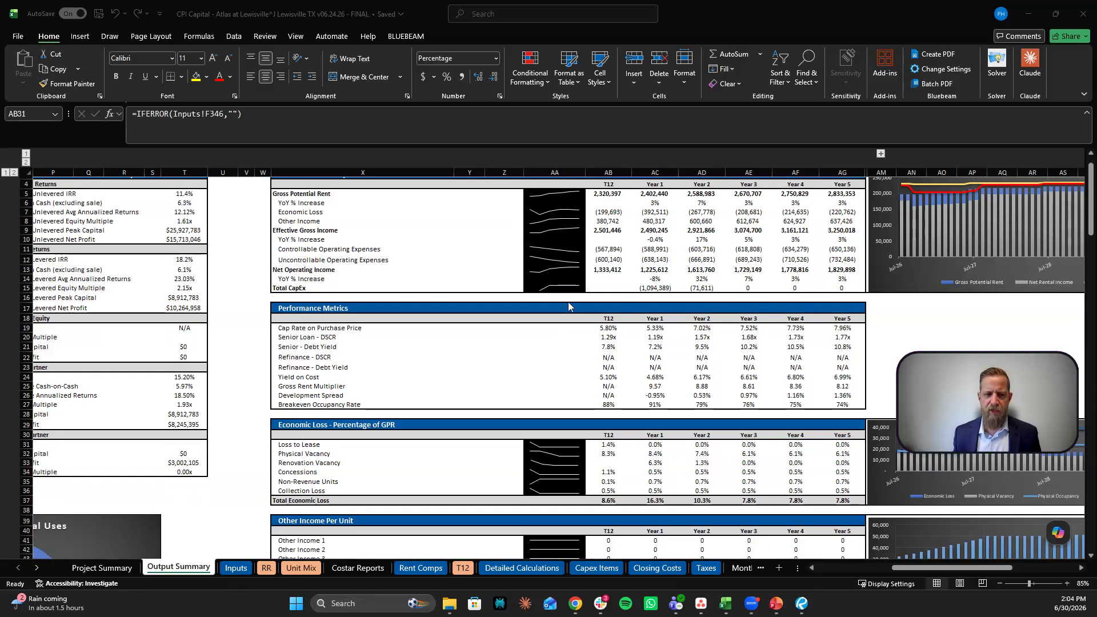
pyautogui.click(656, 329)
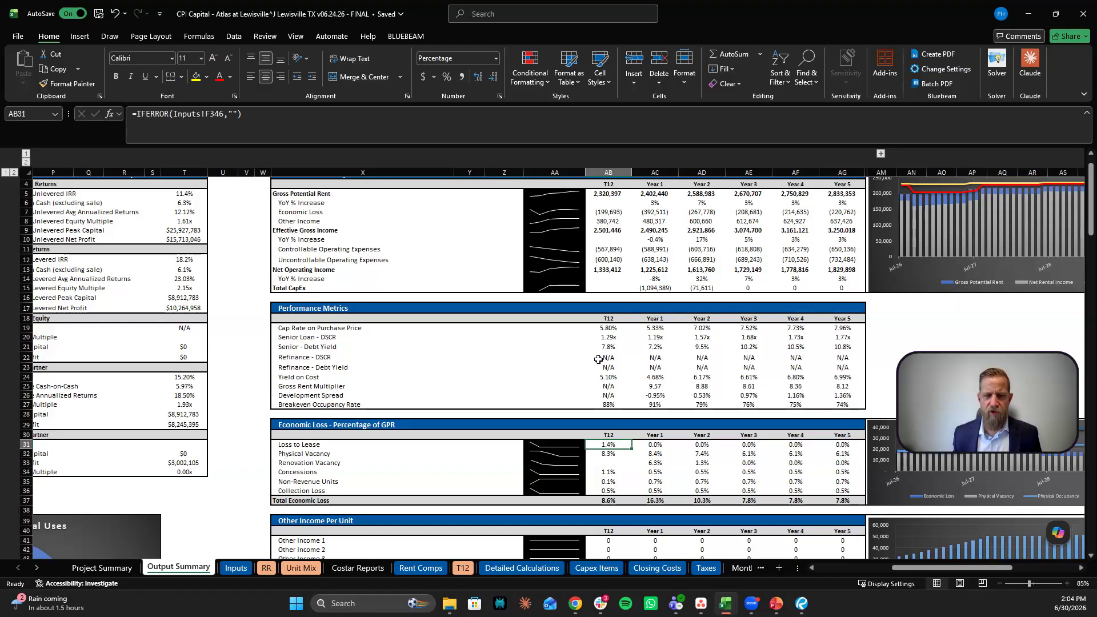
pyautogui.click(605, 338)
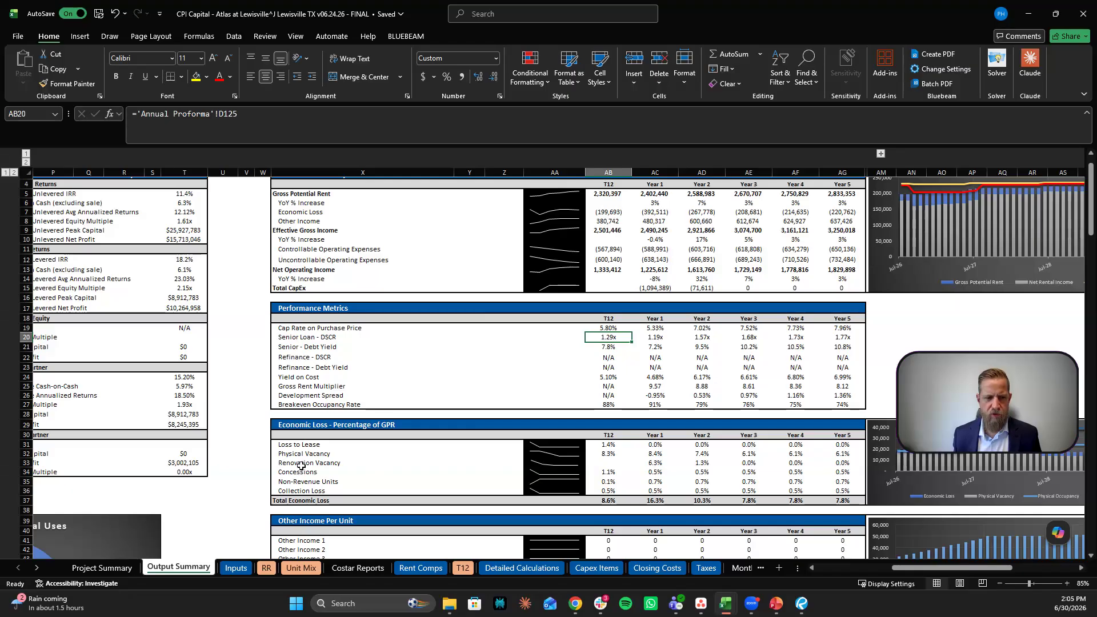
pyautogui.click(655, 462)
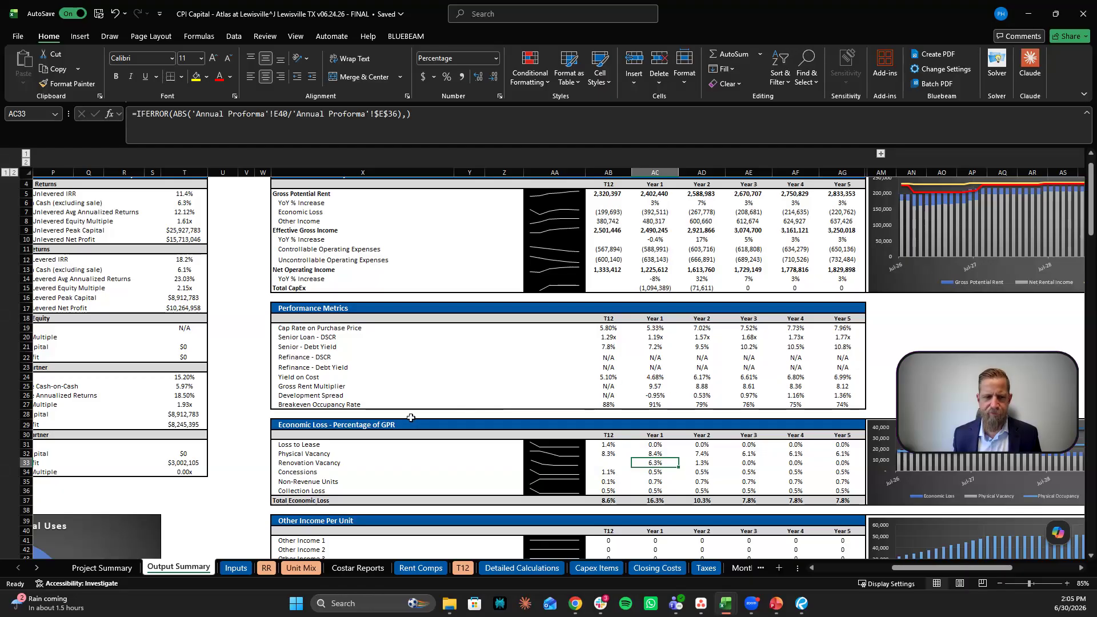
pyautogui.click(604, 406)
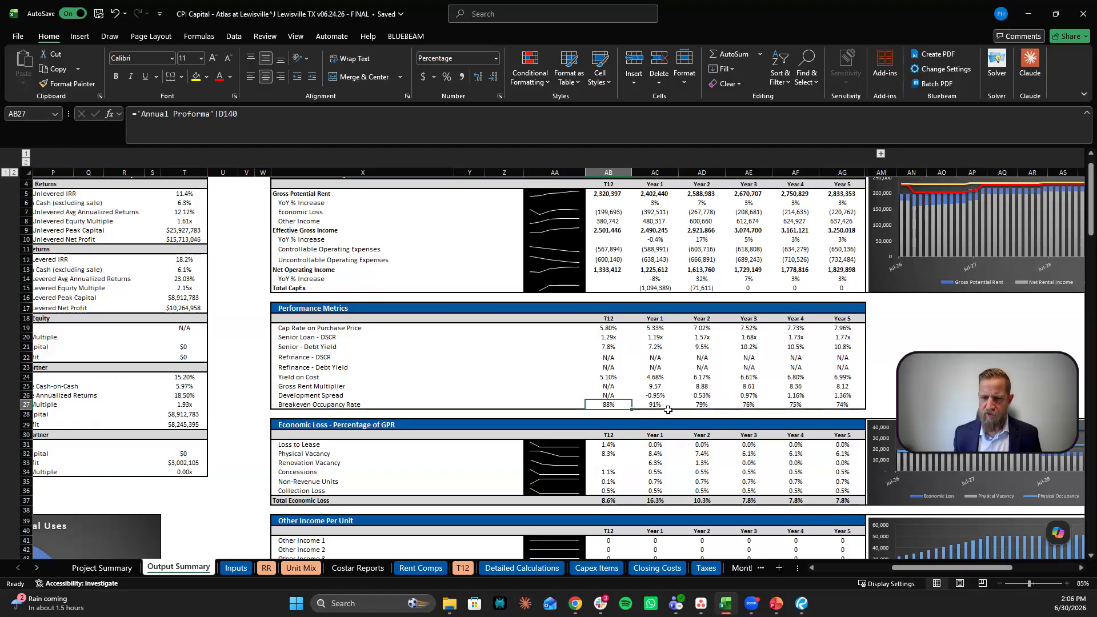
# Step: Examine the Economic Loss, Other Income Per Unit and Operating Expenses Per Unit tables from T12 through Year 5
pyautogui.scroll(-6, 772, 387)
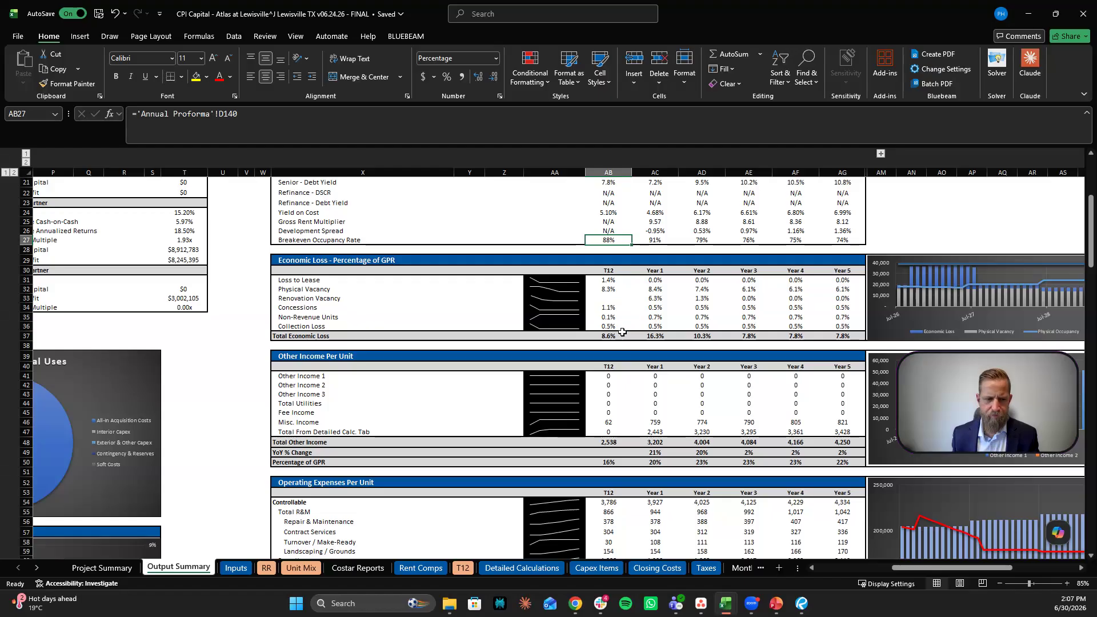
pyautogui.scroll(-3, 621, 332)
pyautogui.scroll(-6, 386, 286)
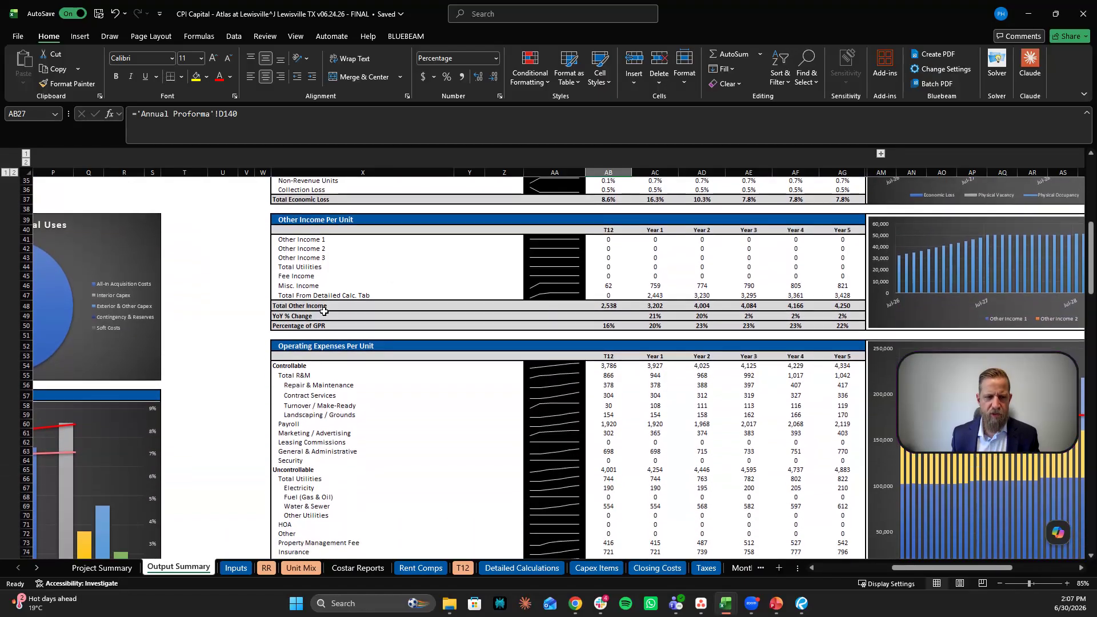
pyautogui.scroll(-7, 571, 317)
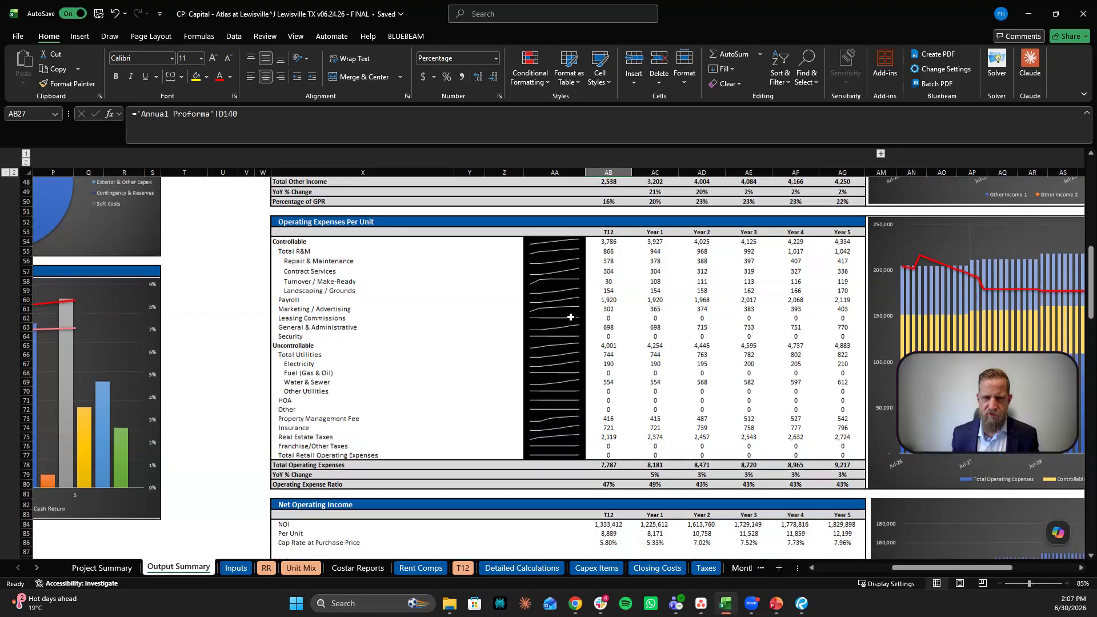
# Step: Examine the Net Operating Income, Leverage and Returns tables and the Affordability Test on the Output Summary sheet
pyautogui.scroll(-4, 570, 317)
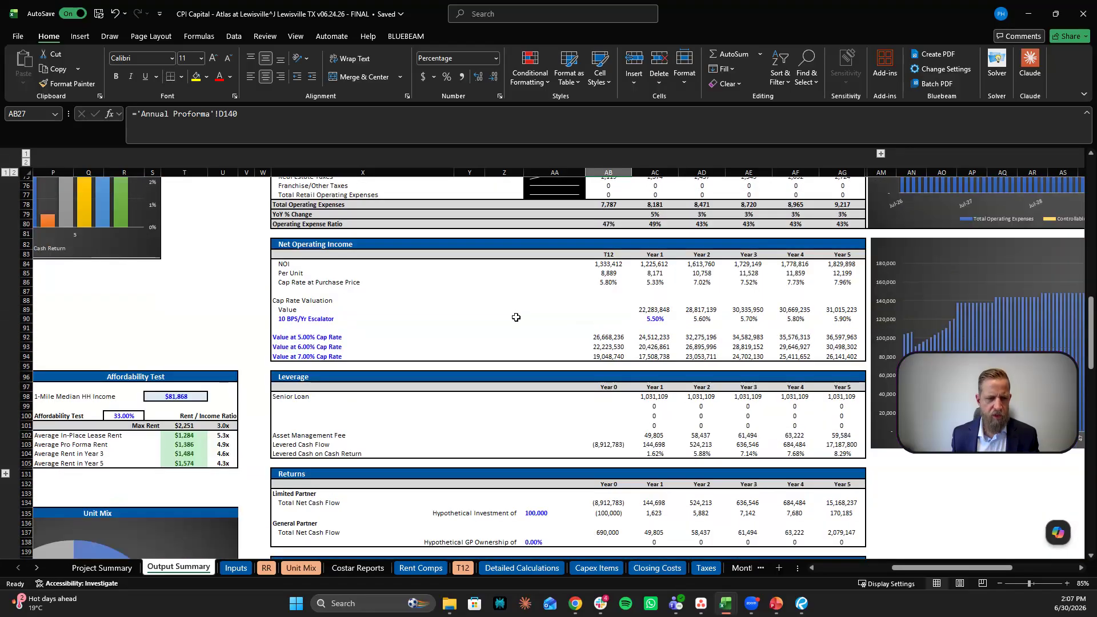
pyautogui.moveTo(922, 570); pyautogui.dragTo(869, 571)
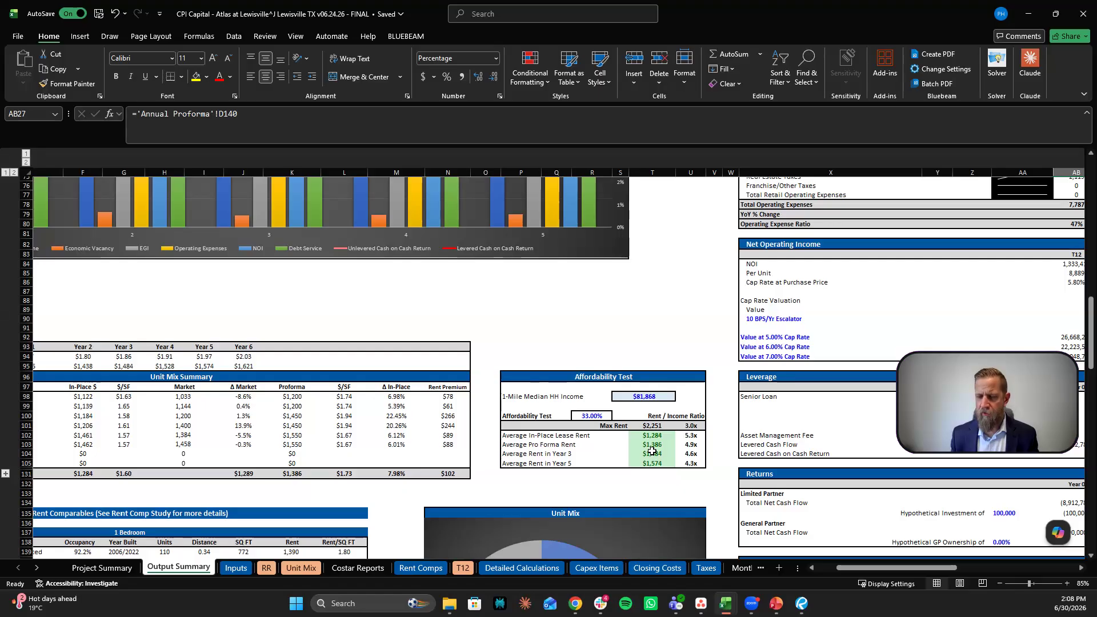
# Step: Inspect the Current Market Cap Rate formula in the Acquisition Assumptions on the Inputs sheet
pyautogui.click(236, 568)
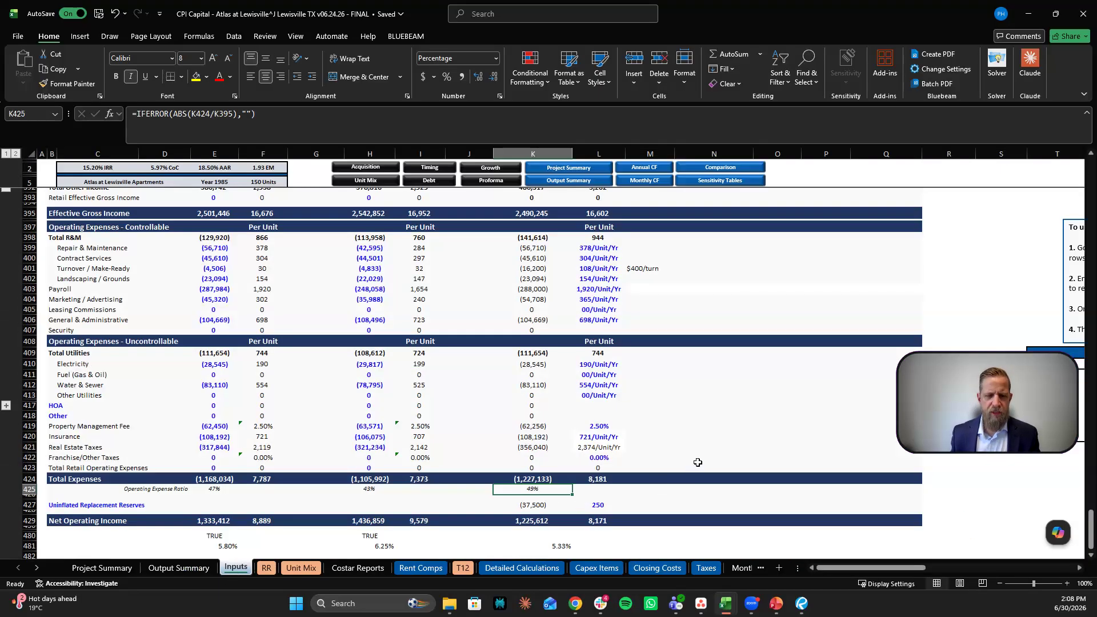
pyautogui.scroll(20, 677, 476)
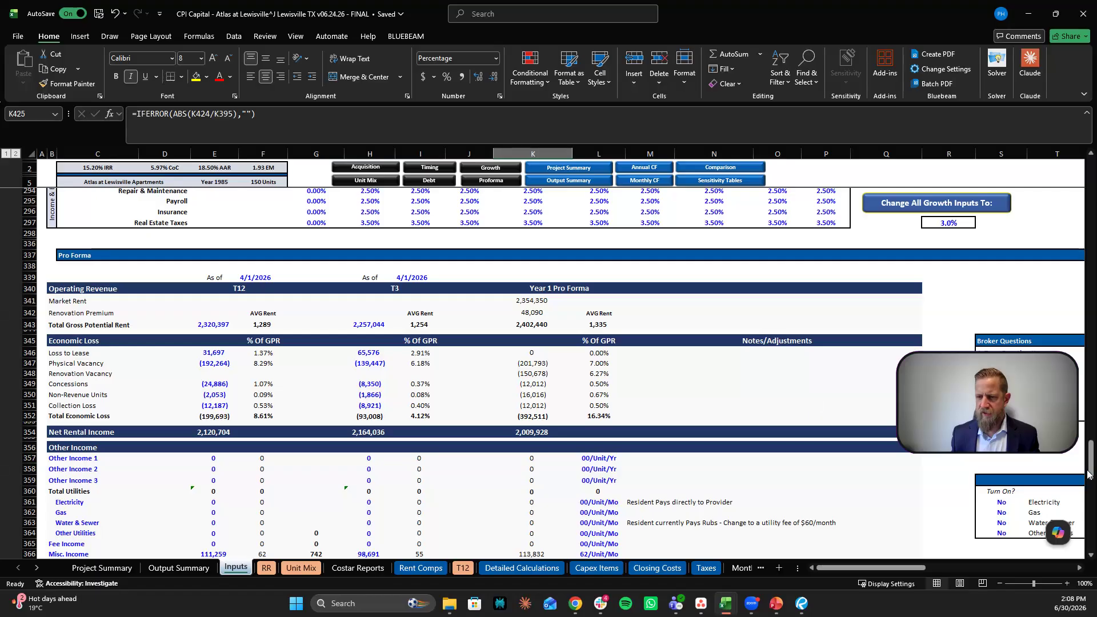
pyautogui.moveTo(1088, 473); pyautogui.dragTo(1089, 195)
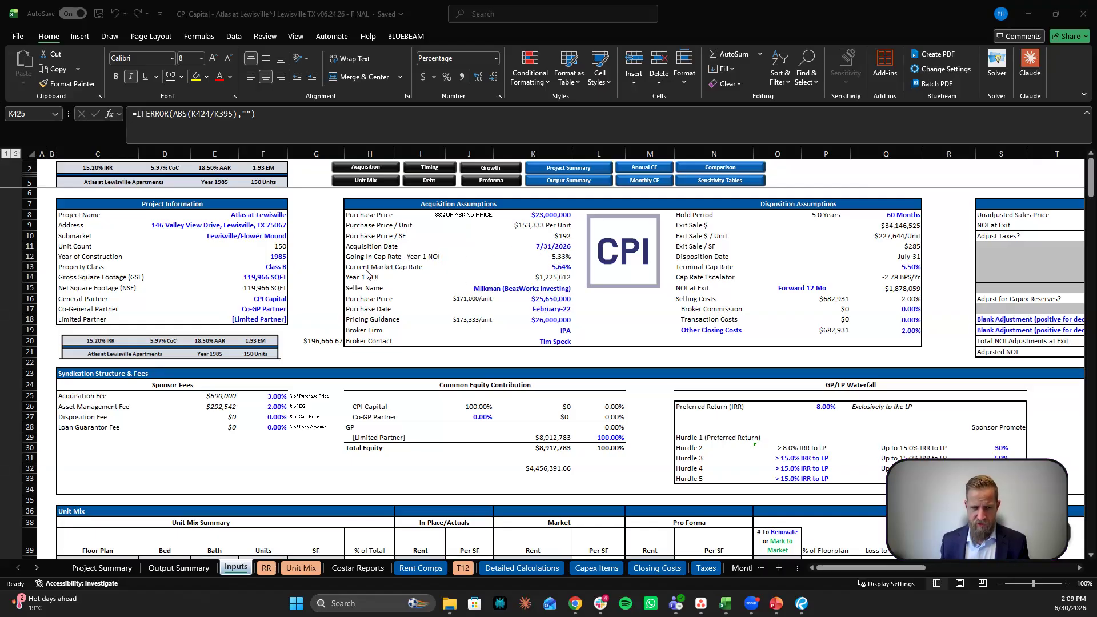
pyautogui.click(564, 267)
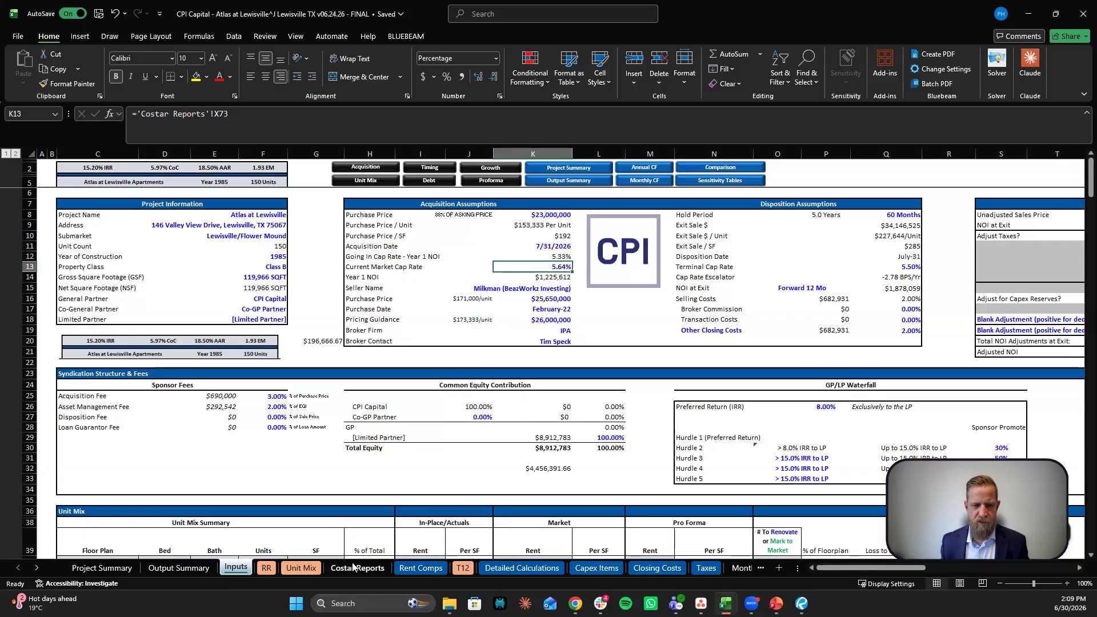
# Step: Look through the Costar Reports sheet from the rent and occupancy forecasts to the Market Cap Rate chart and table
pyautogui.click(377, 564)
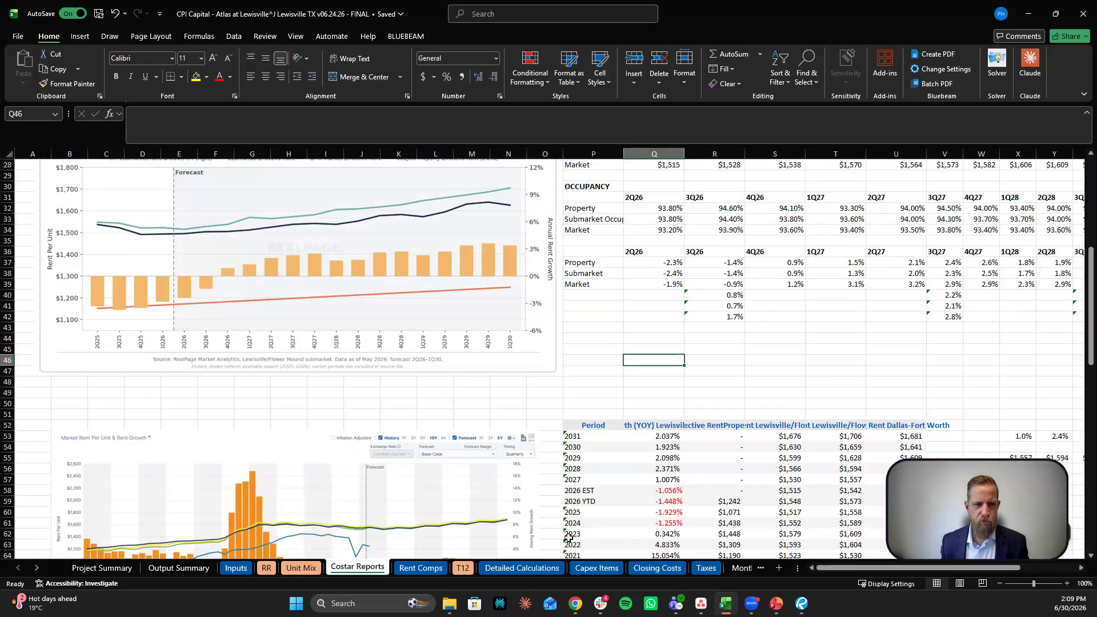
pyautogui.scroll(9, 520, 443)
pyautogui.scroll(-20, 520, 442)
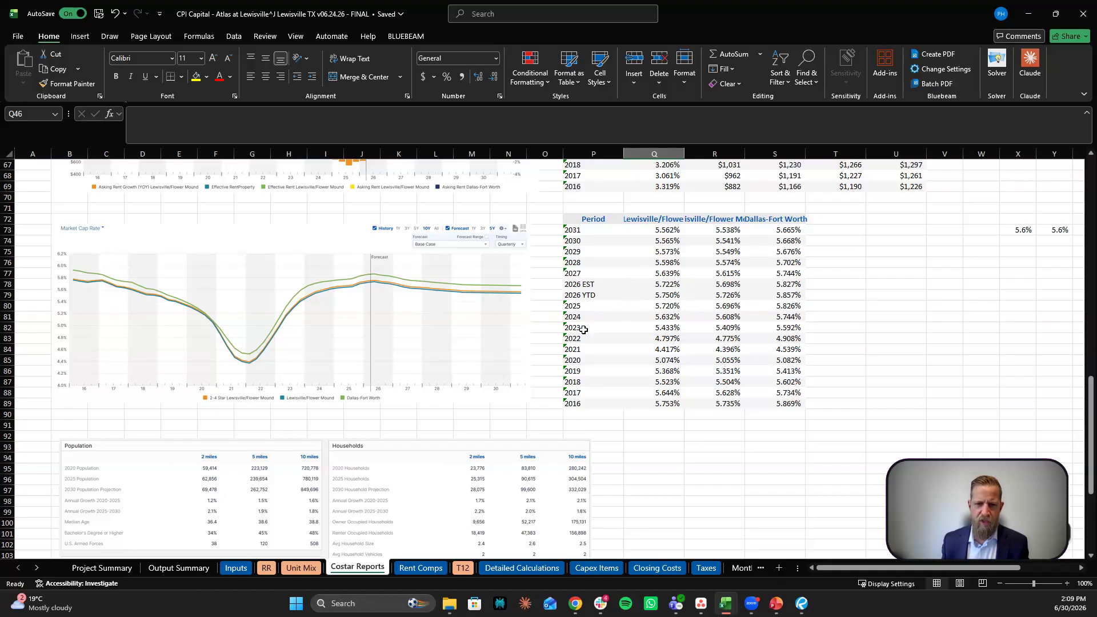
# Step: Trace the Current Market Cap Rate on Inputs to cell X73 on Costar Reports and to the forecast value it references
pyautogui.click(236, 567)
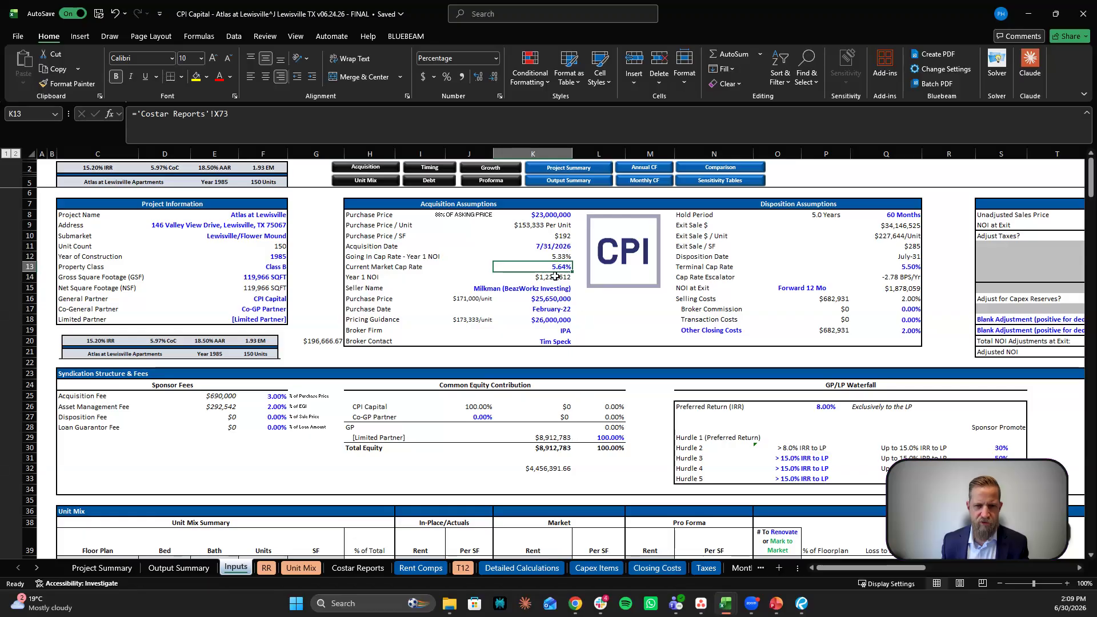
pyautogui.click(257, 117)
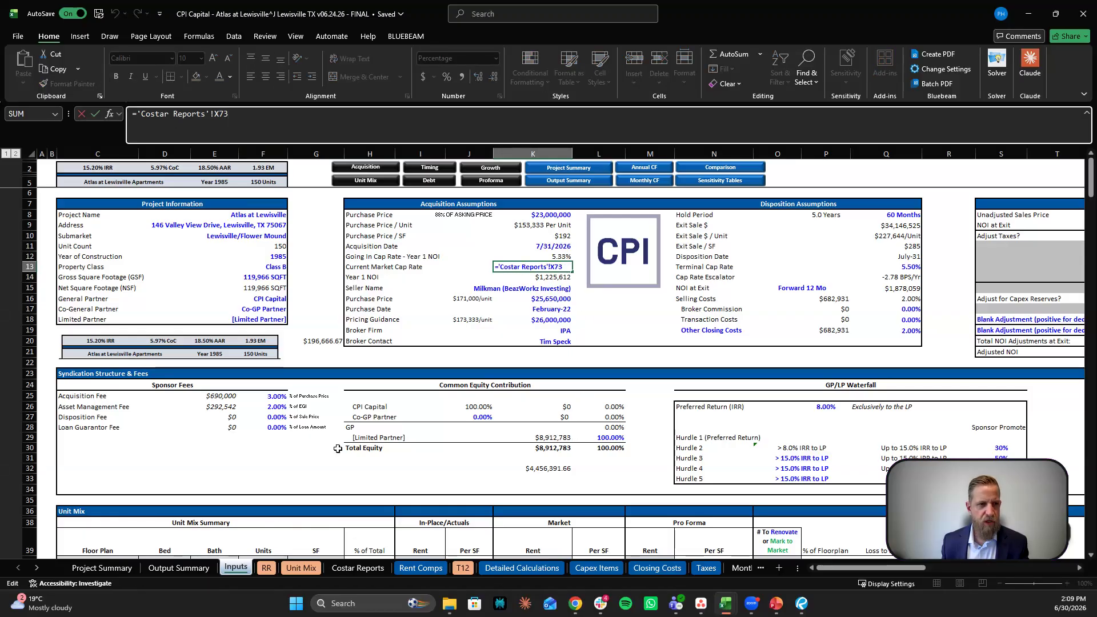
pyautogui.press('Escape')
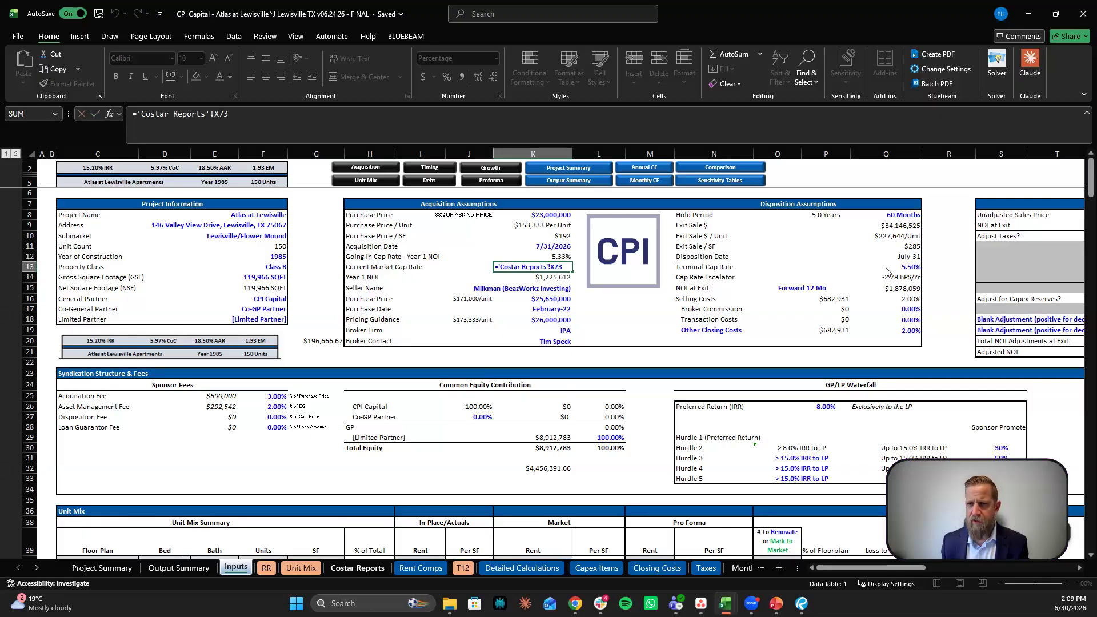
pyautogui.click(353, 568)
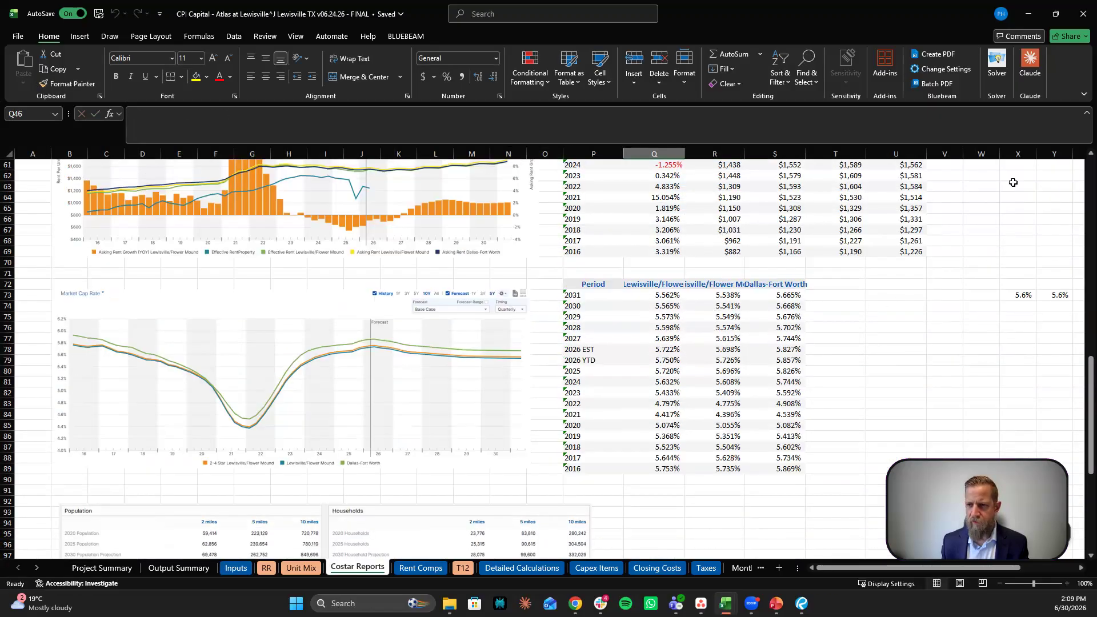
pyautogui.click(1018, 154)
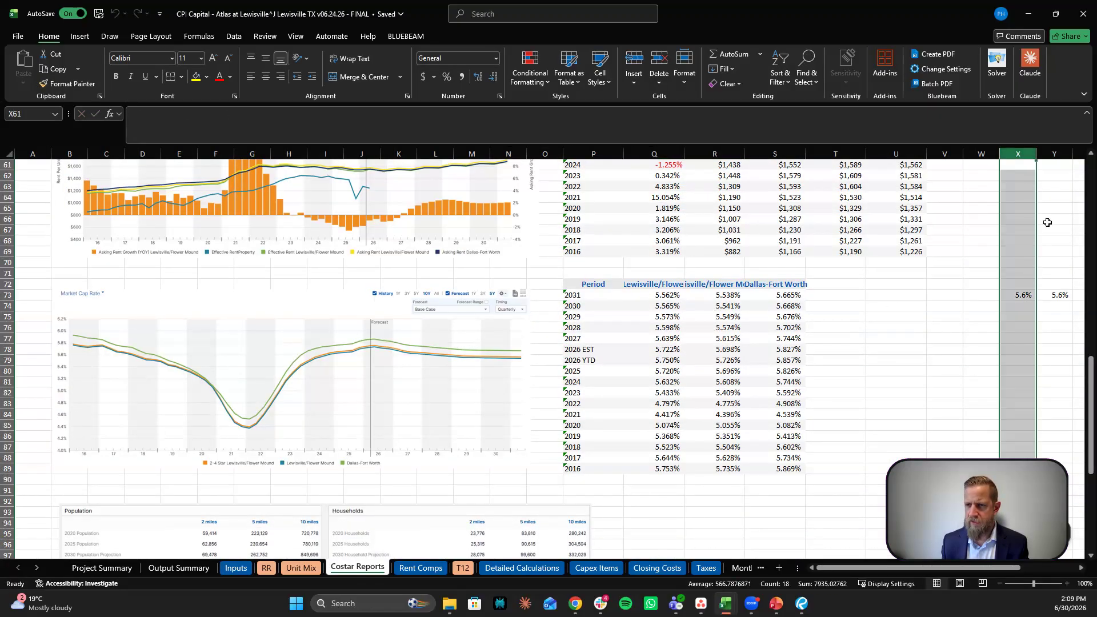
pyautogui.click(1020, 293)
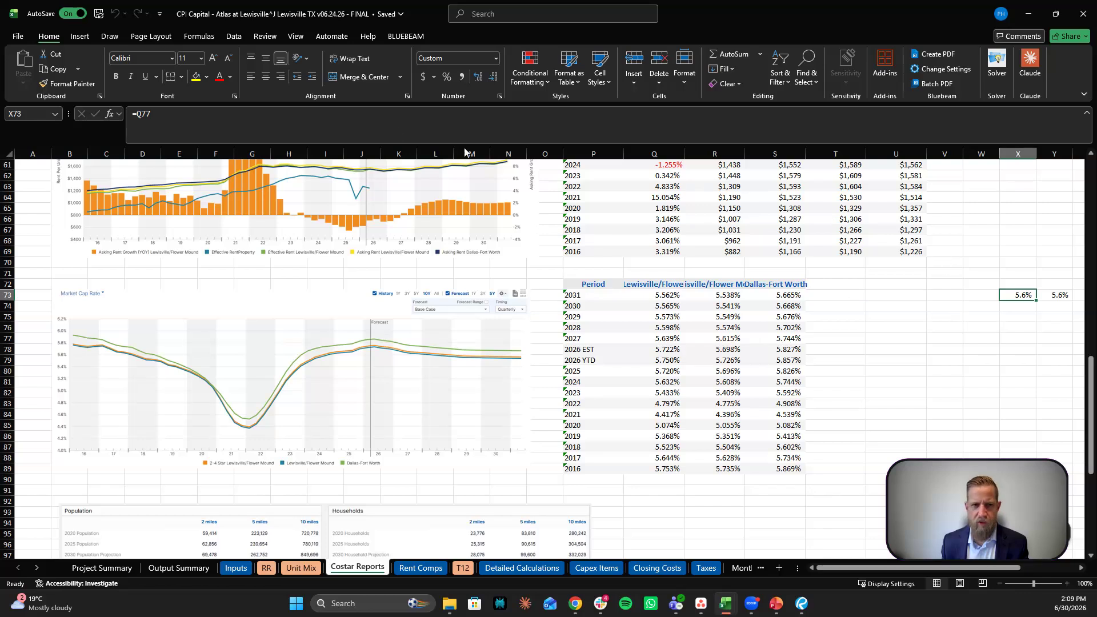
pyautogui.press('F2')
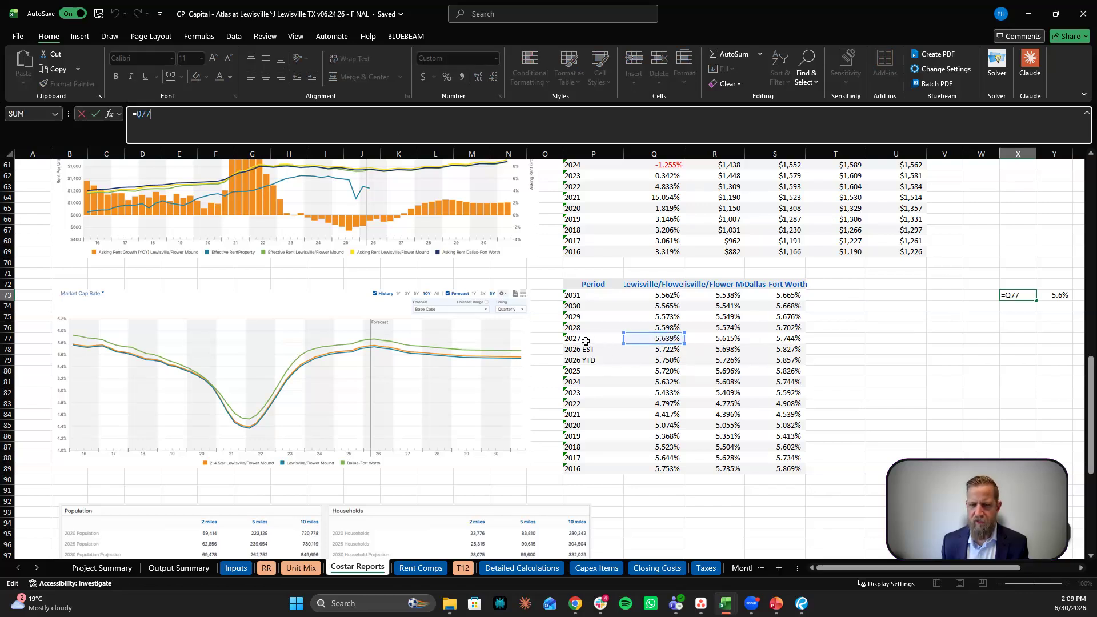
pyautogui.click(982, 338)
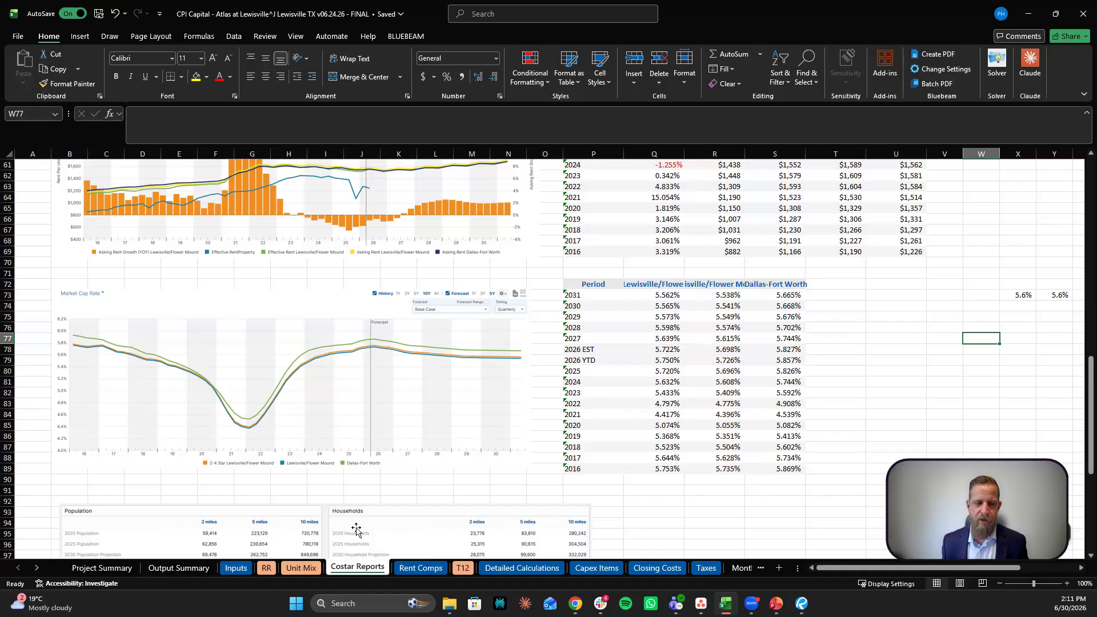
# Step: Check the Terminal Cap Rate on the Inputs sheet against the executive summary slide of the Sales Comp Briefing in PowerPoint
pyautogui.click(237, 569)
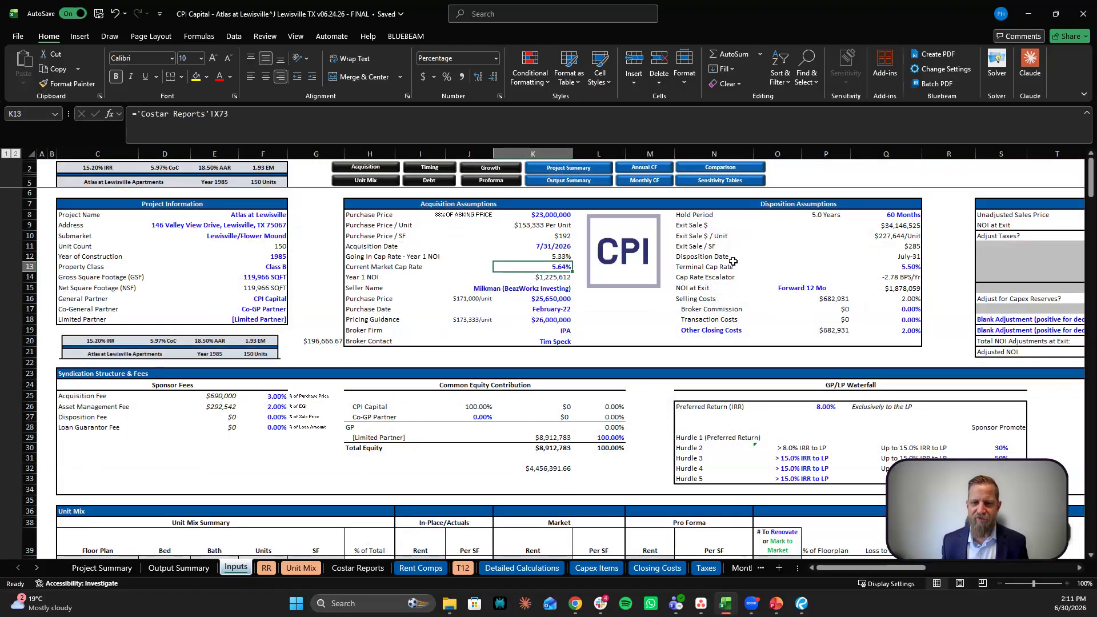
pyautogui.click(903, 265)
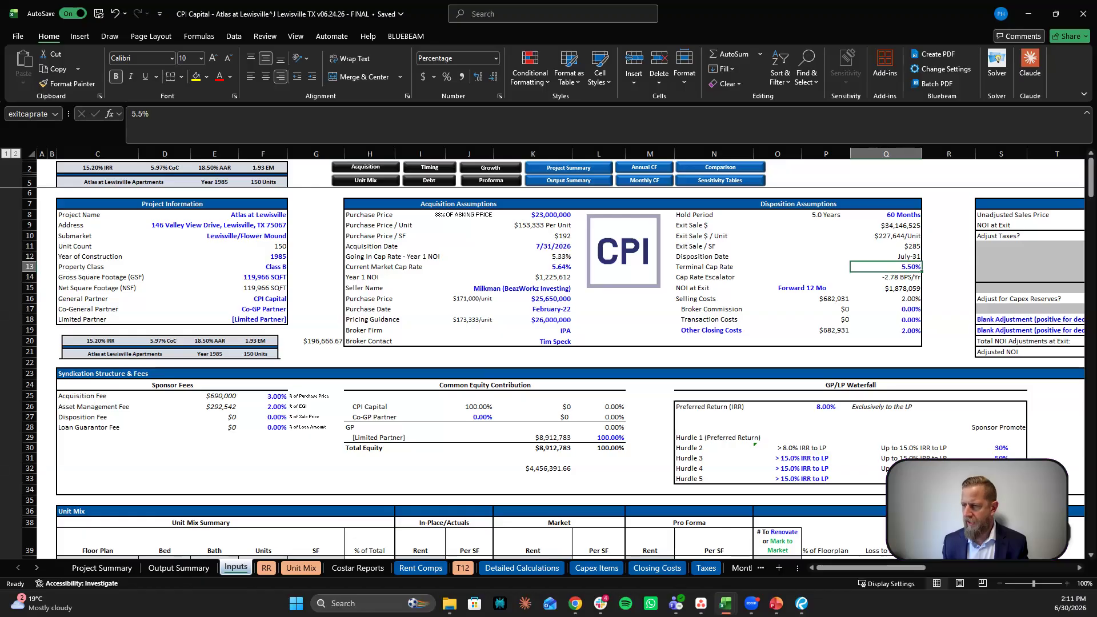
pyautogui.hotkey('alt', 'Tab')
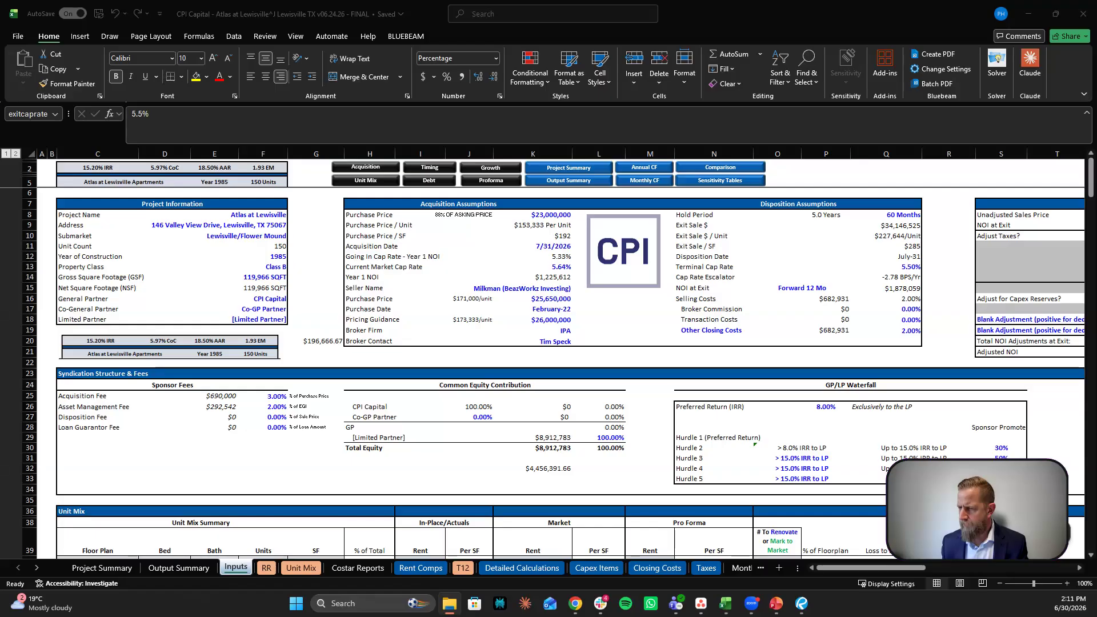
pyautogui.hotkey('alt', 'Tab')
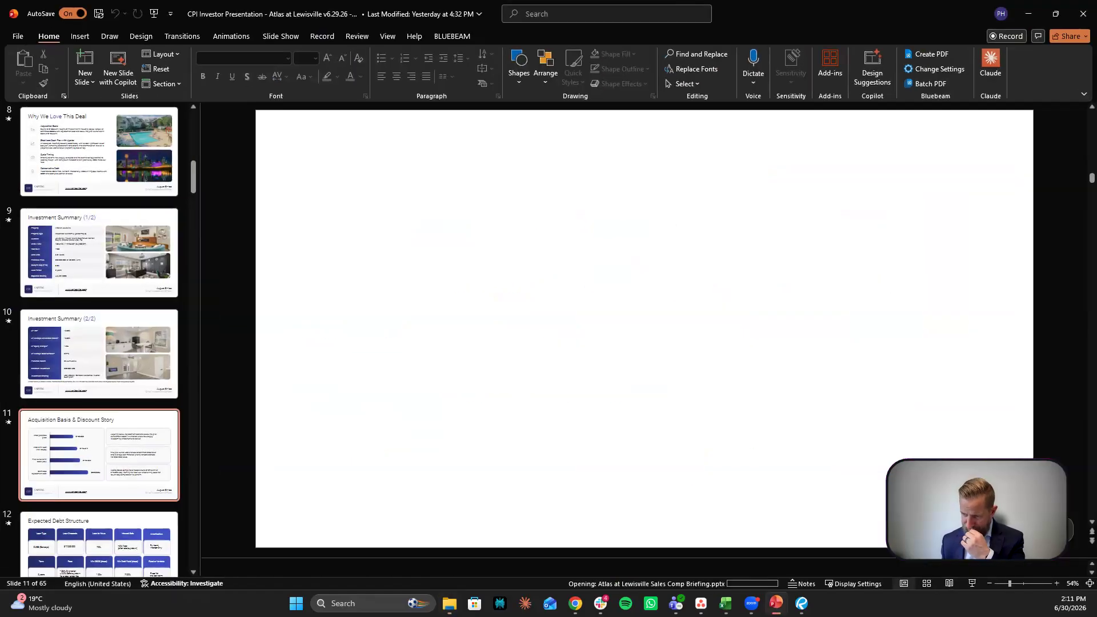
pyautogui.hotkey('alt', 'Tab')
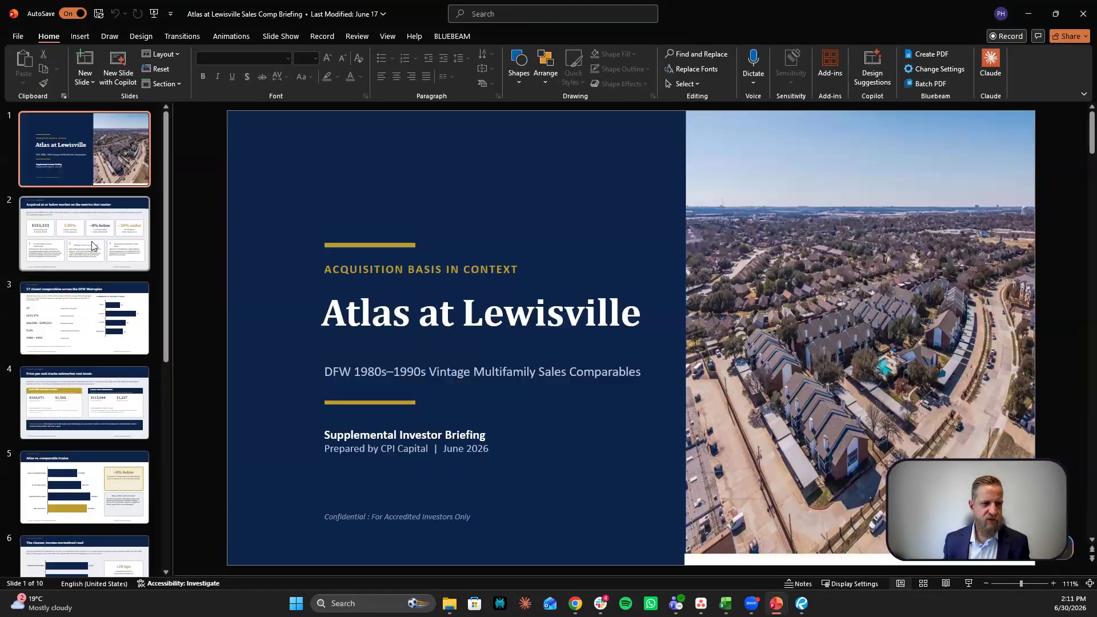
pyautogui.click(84, 237)
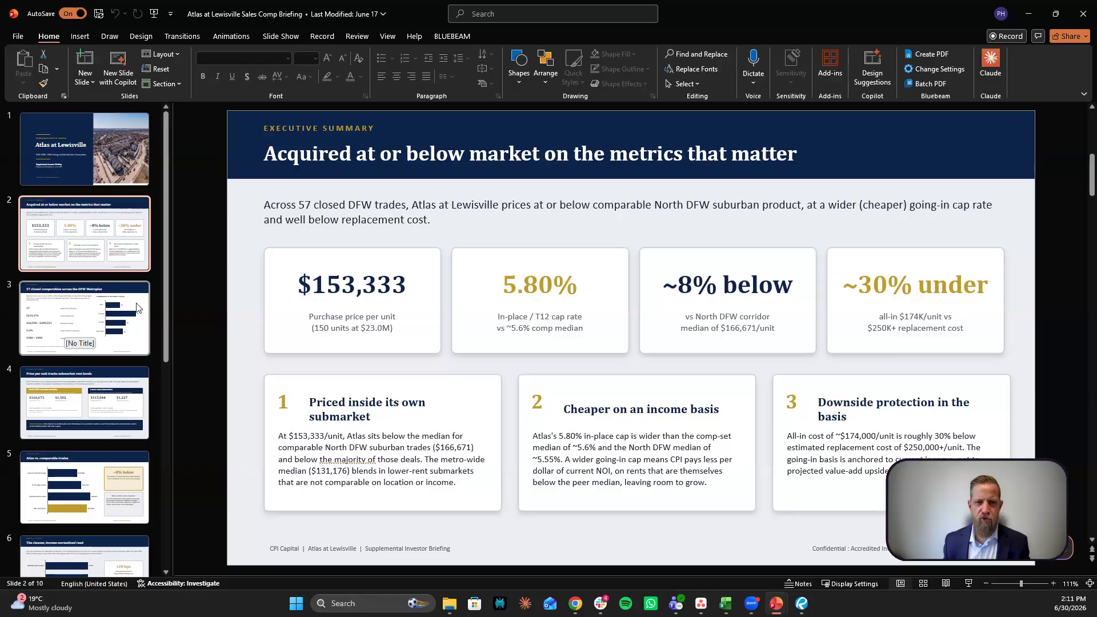
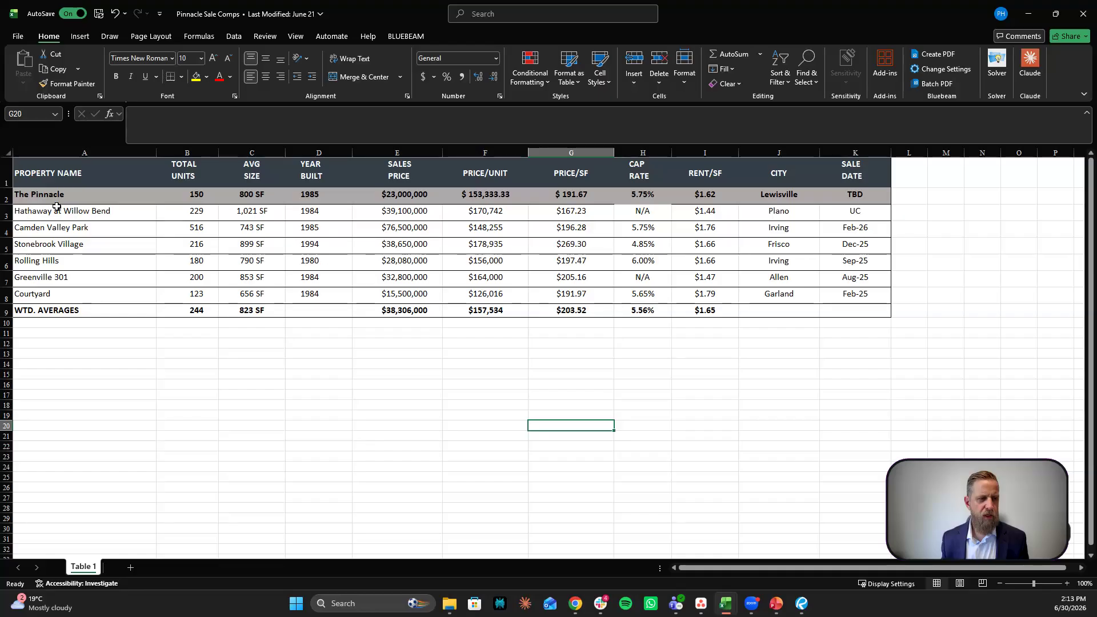
# Step: Compare the comparable properties' weighted average price per unit and cap rate with The Pinnacle in the Pinnacle Sale Comps workbook
pyautogui.moveTo(52, 211); pyautogui.dragTo(52, 280)
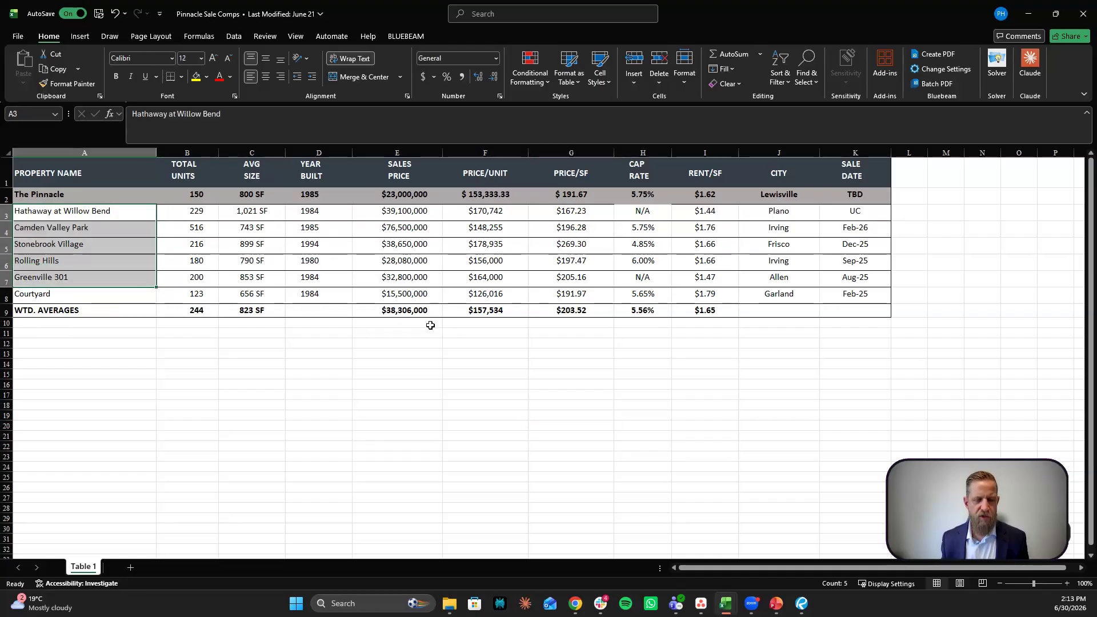
pyautogui.click(464, 309)
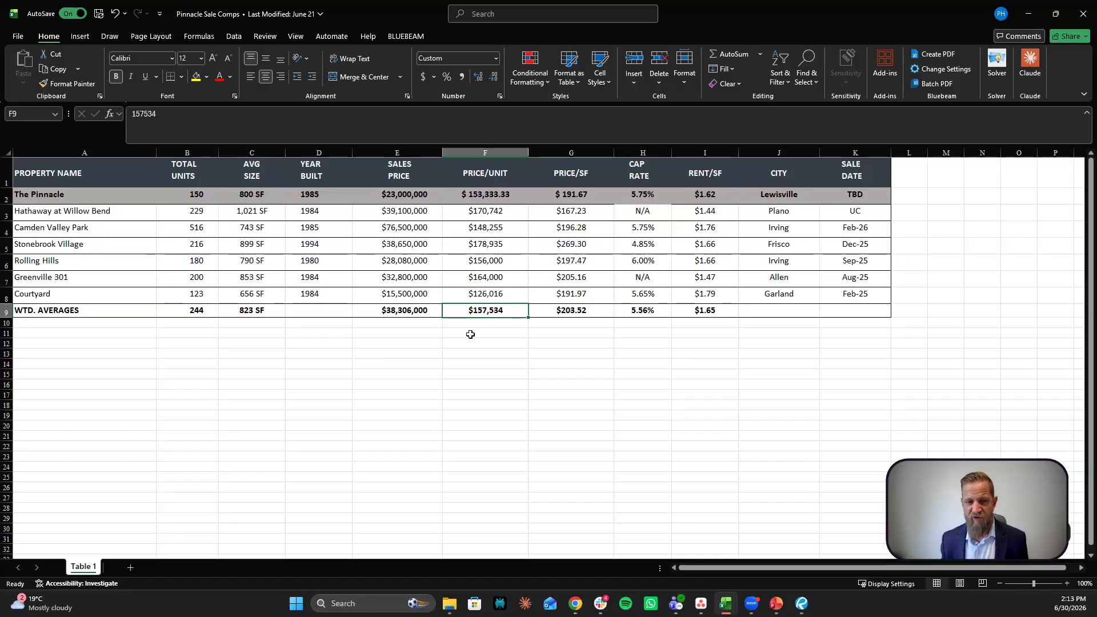
pyautogui.click(495, 199)
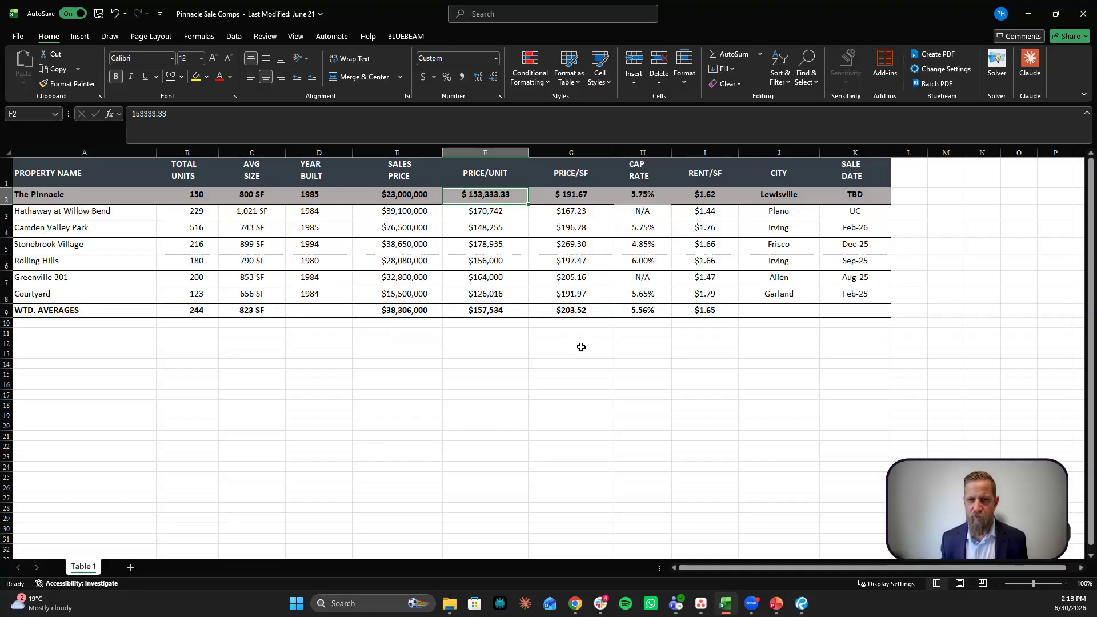
pyautogui.click(637, 309)
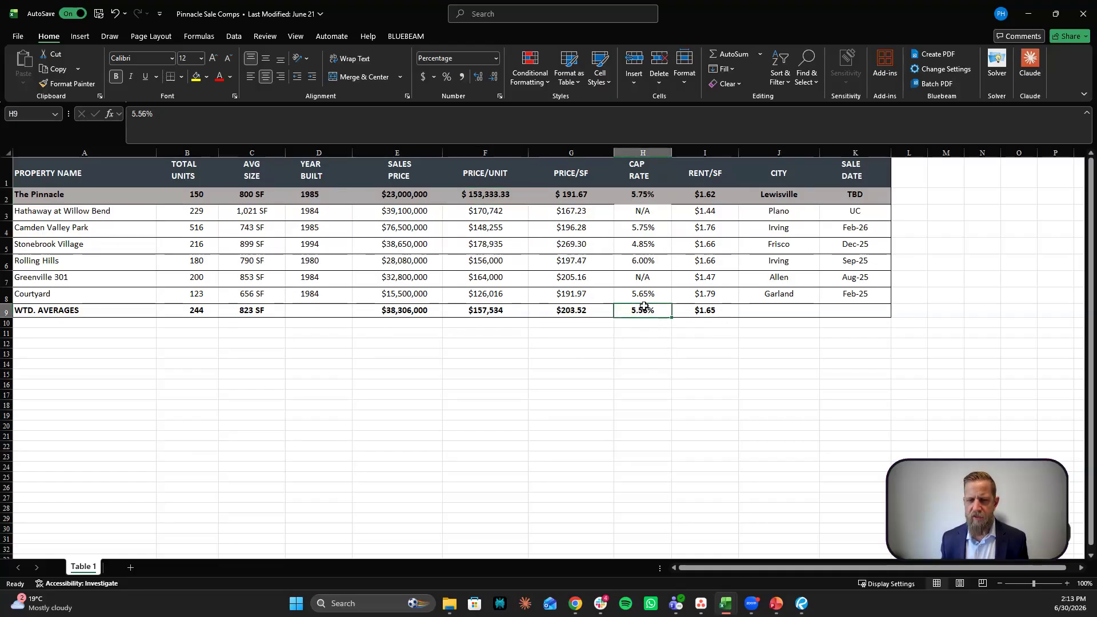
# Step: Set The Pinnacle's cap rate to 5.80% in the sale comps table
pyautogui.click(635, 197)
pyautogui.click(143, 112)
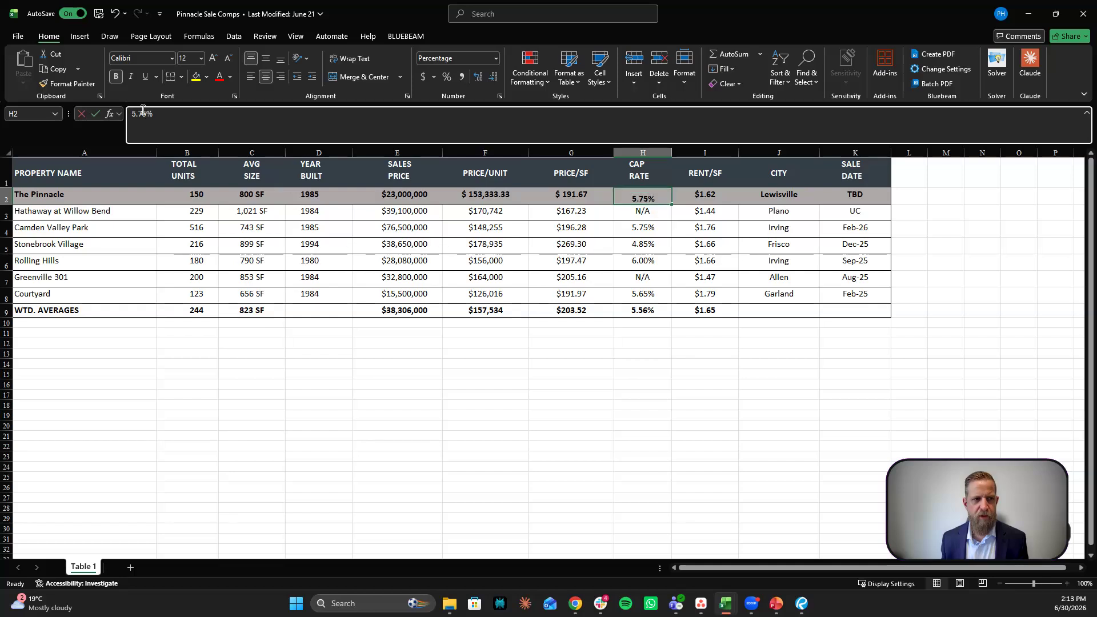
pyautogui.write('80')
pyautogui.press('Return')
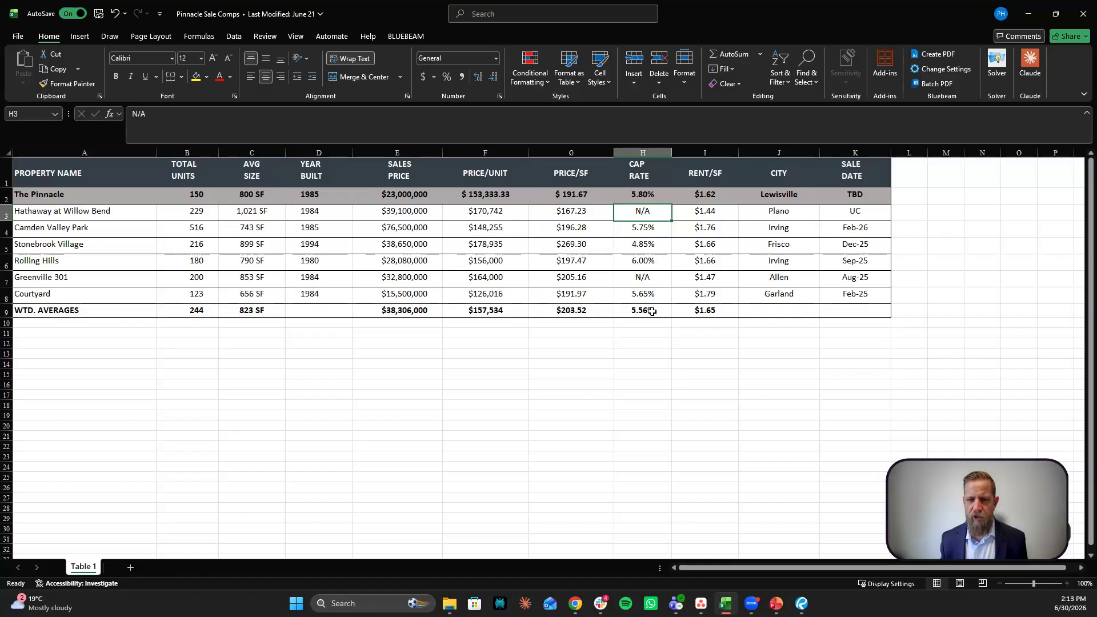
# Step: Return to the underwriting model and review the Sponsor Fees, Common Equity Contribution and GP/LP Waterfall on the Inputs sheet
pyautogui.click(1028, 14)
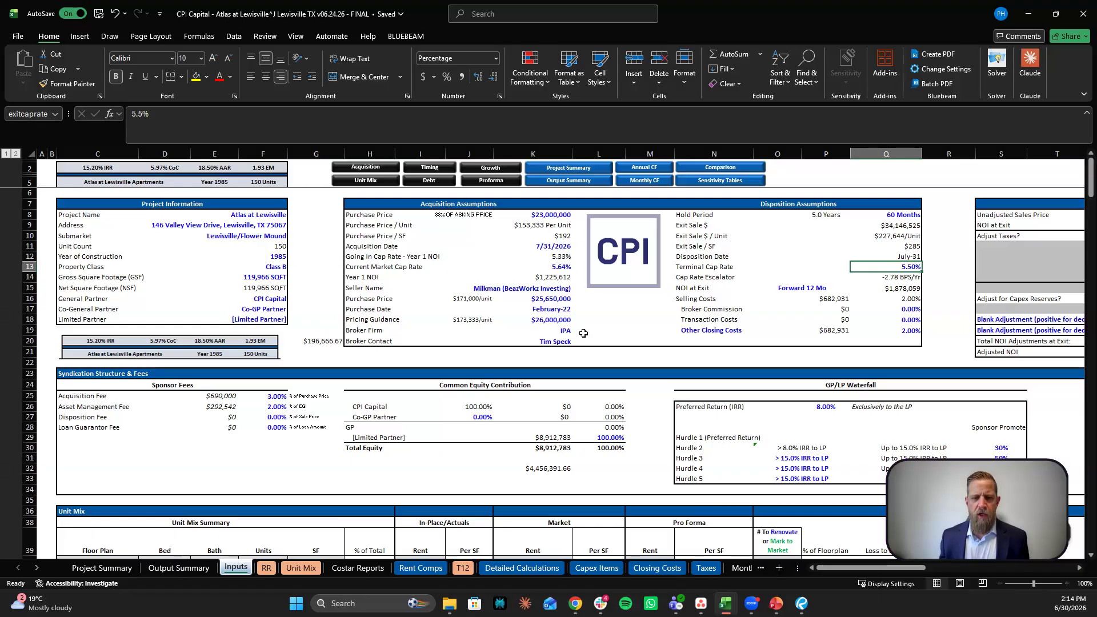
pyautogui.scroll(-1, 651, 347)
pyautogui.scroll(1, 651, 346)
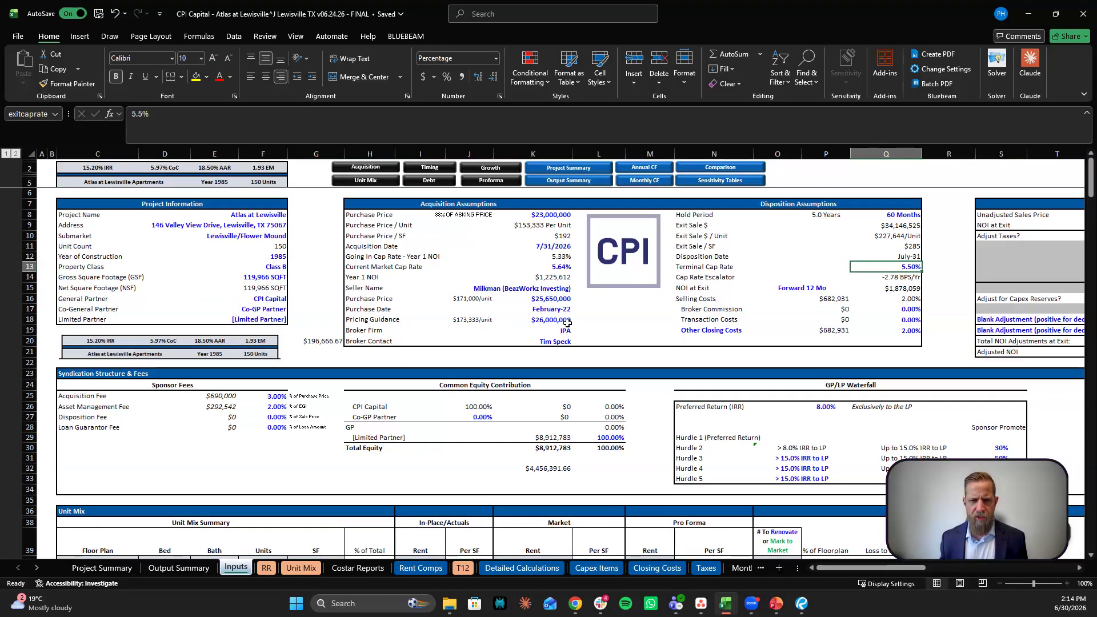
pyautogui.scroll(-3, 150, 316)
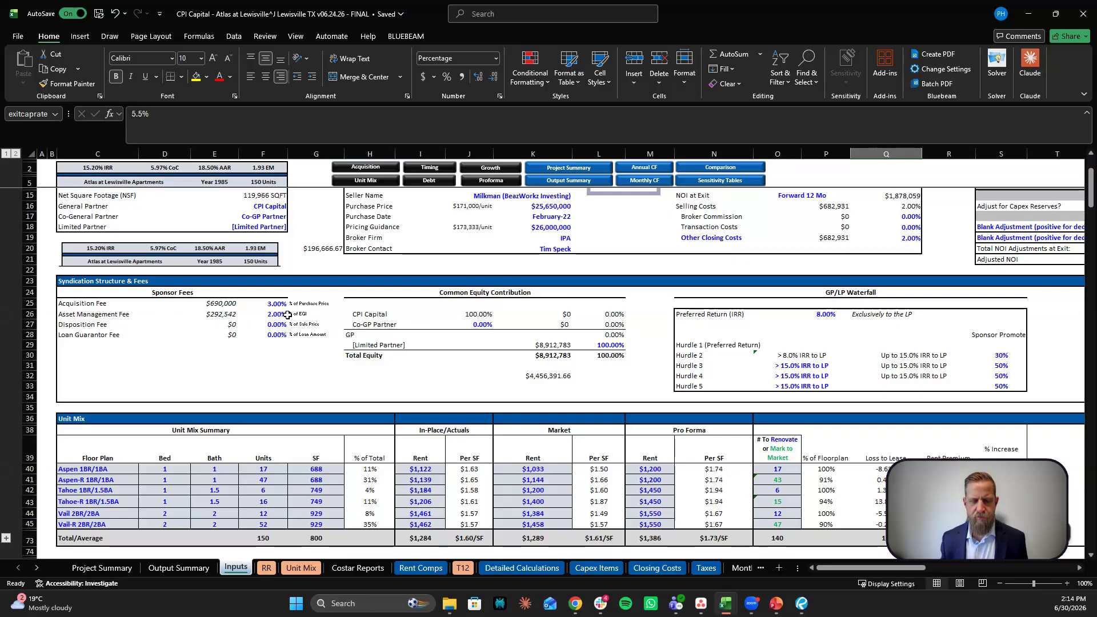
pyautogui.click(547, 364)
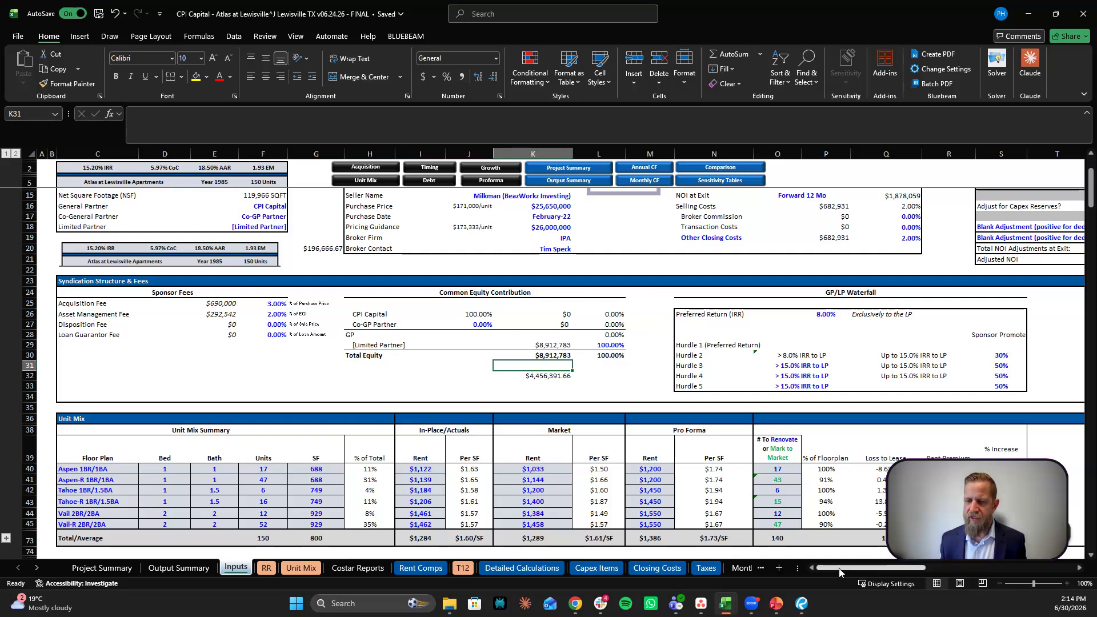
pyautogui.moveTo(839, 570); pyautogui.dragTo(884, 548)
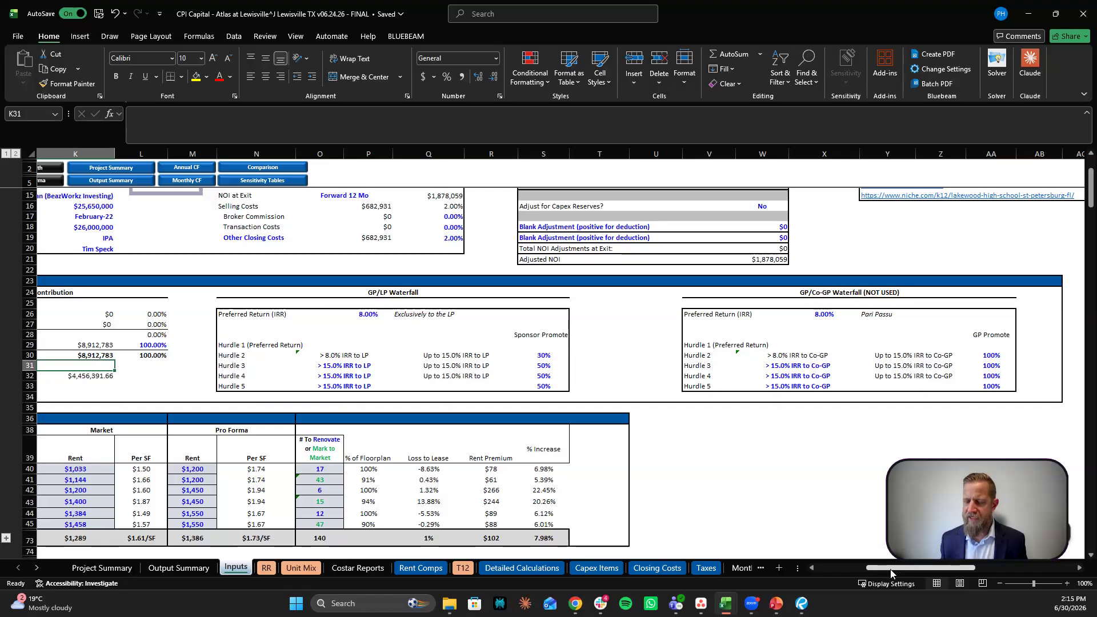
pyautogui.moveTo(888, 572); pyautogui.dragTo(849, 571)
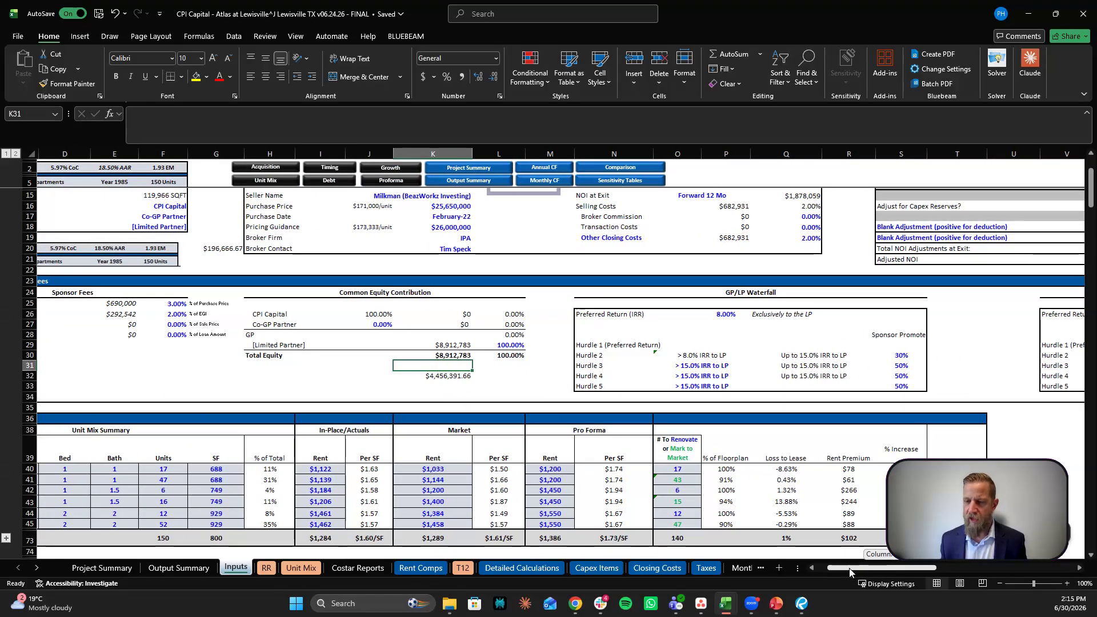
# Step: Review the sponsor fees and GP/LP Waterfall promote hurdles, along with the Unit Mix and Timing Assumptions on the Inputs sheet
pyautogui.moveTo(841, 572); pyautogui.dragTo(833, 572)
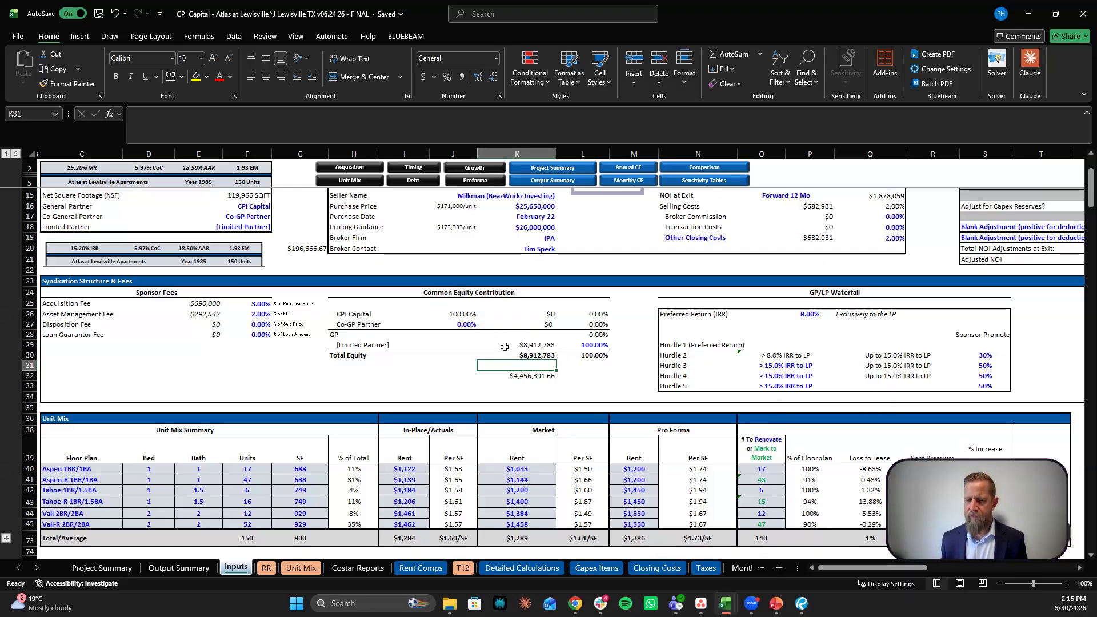
pyautogui.moveTo(834, 570); pyautogui.dragTo(852, 573)
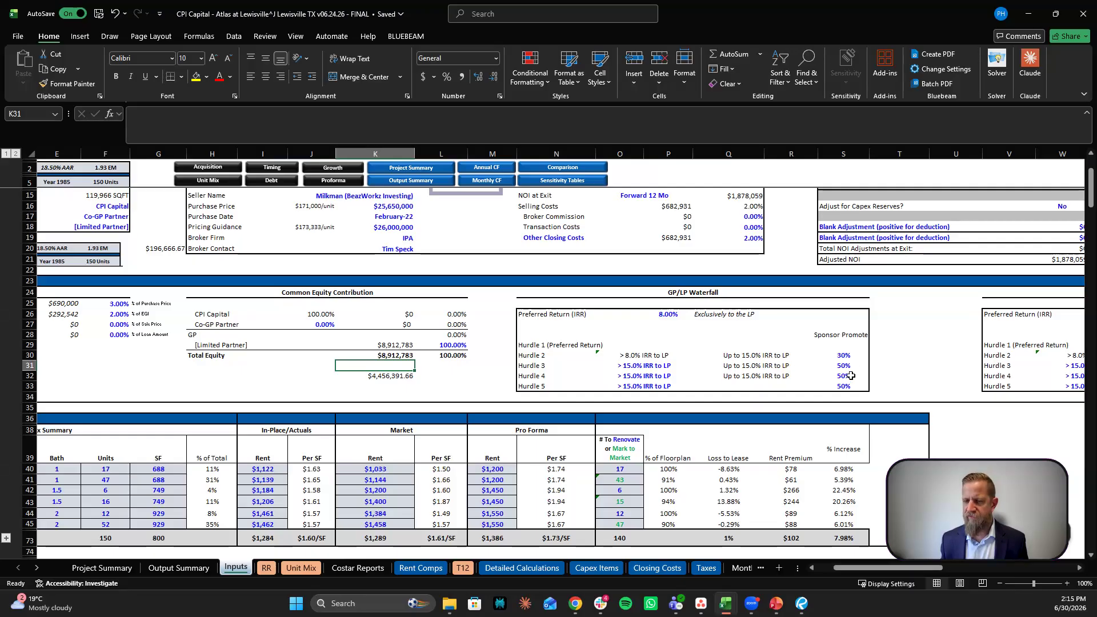
pyautogui.moveTo(868, 568); pyautogui.dragTo(840, 573)
pyautogui.scroll(-6, 279, 252)
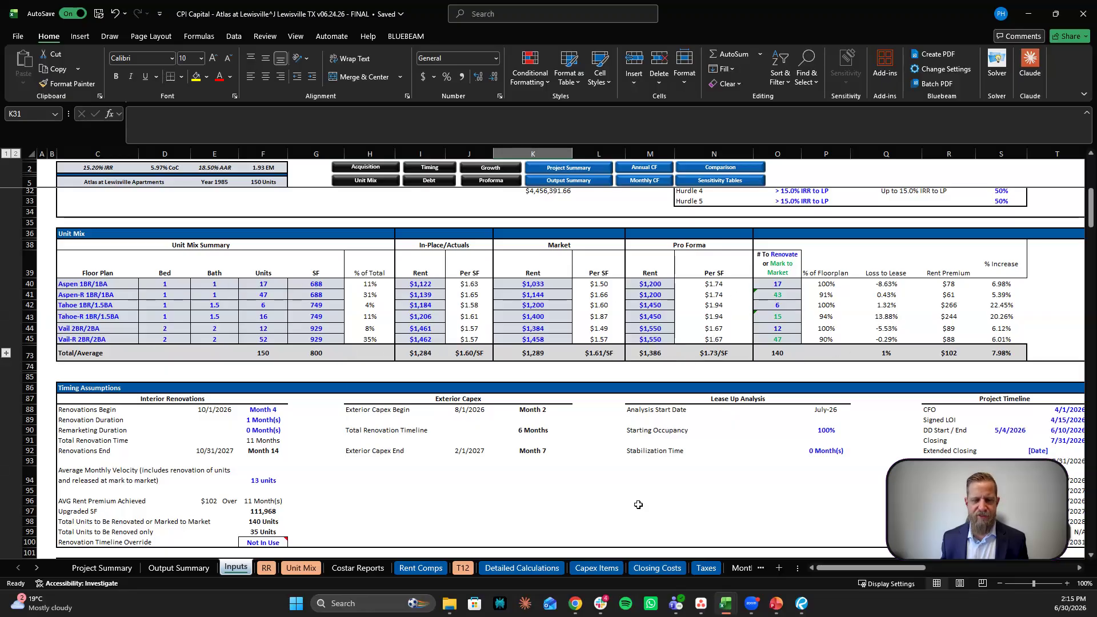
# Step: Look through the unit-by-unit rent roll on the RR sheet down to the unit type summary tables
pyautogui.click(267, 568)
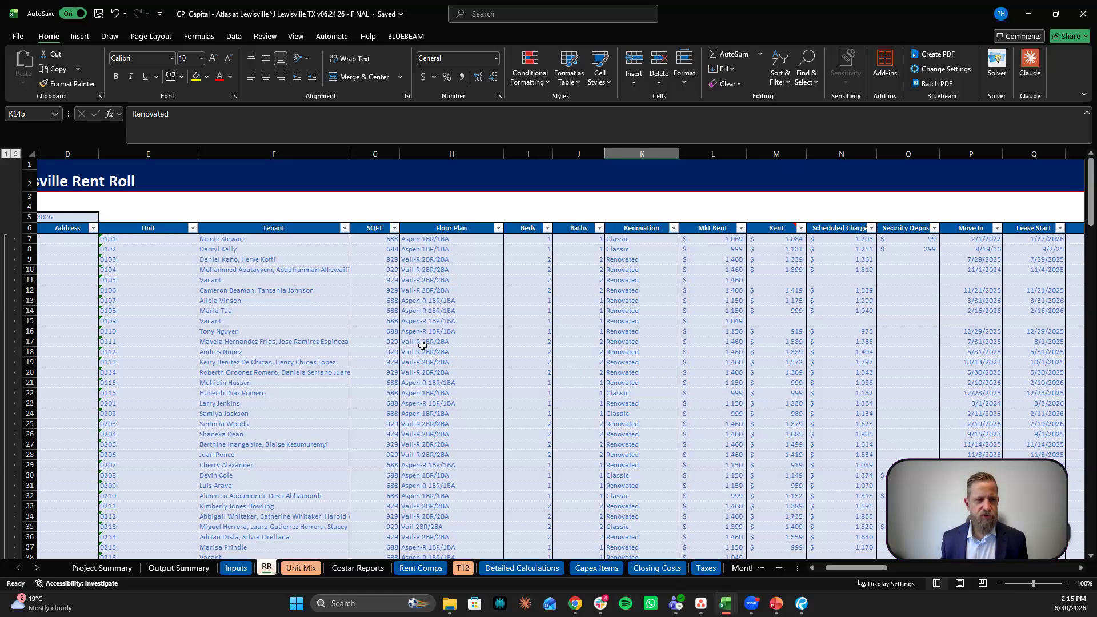
pyautogui.hscroll(-3, 857, 565)
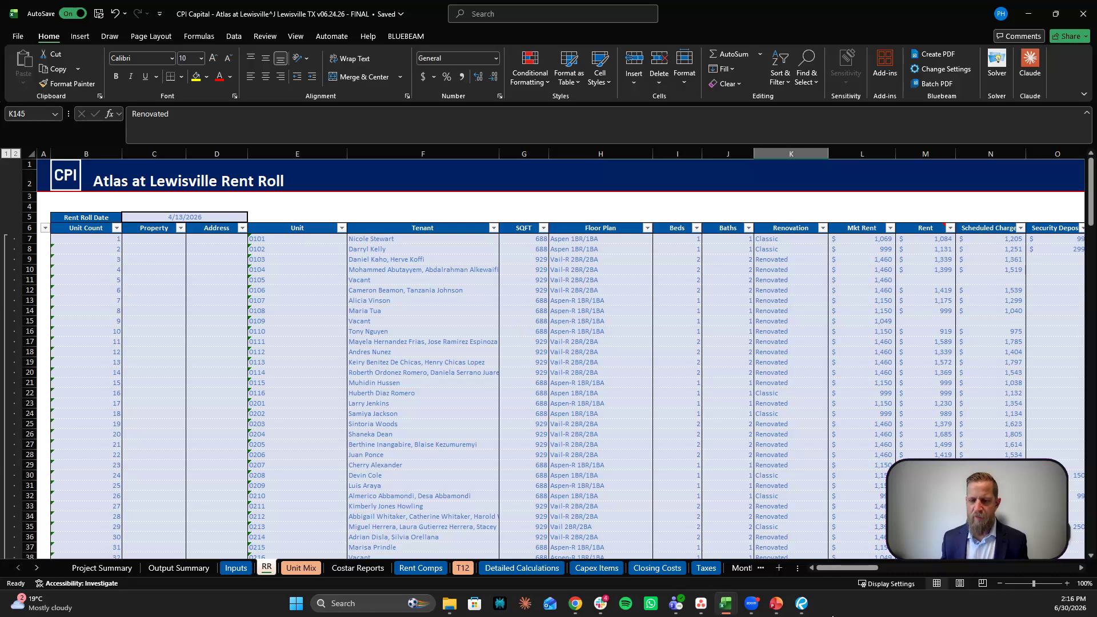
pyautogui.moveTo(851, 572)
pyautogui.mouseDown()
pyautogui.moveTo(877, 570)
pyautogui.moveTo(841, 573)
pyautogui.mouseUp()
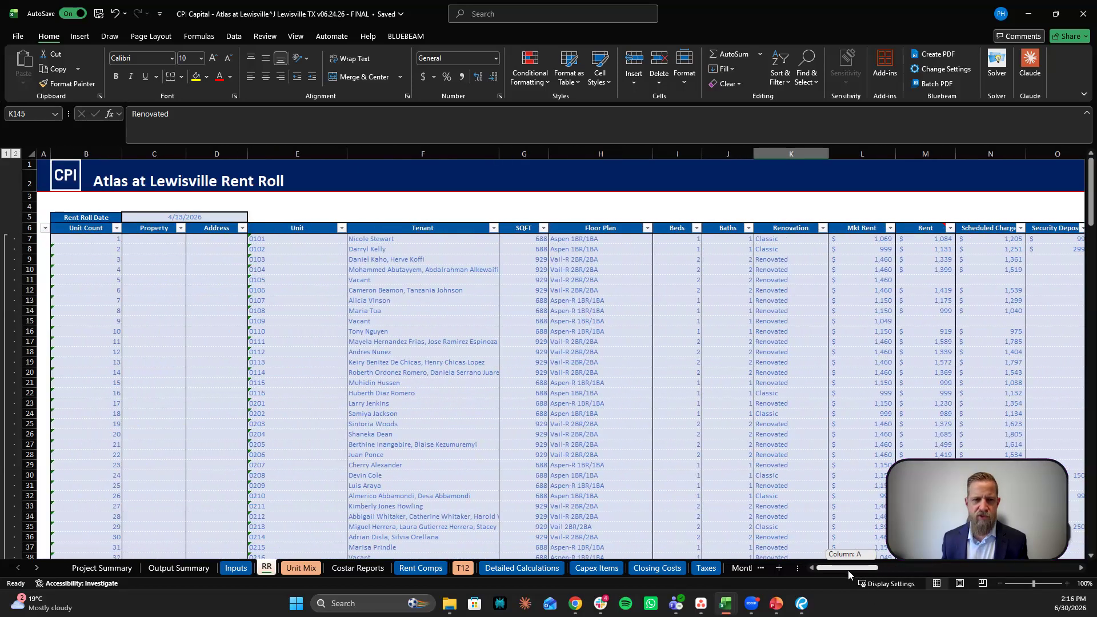
pyautogui.scroll(-20, 452, 226)
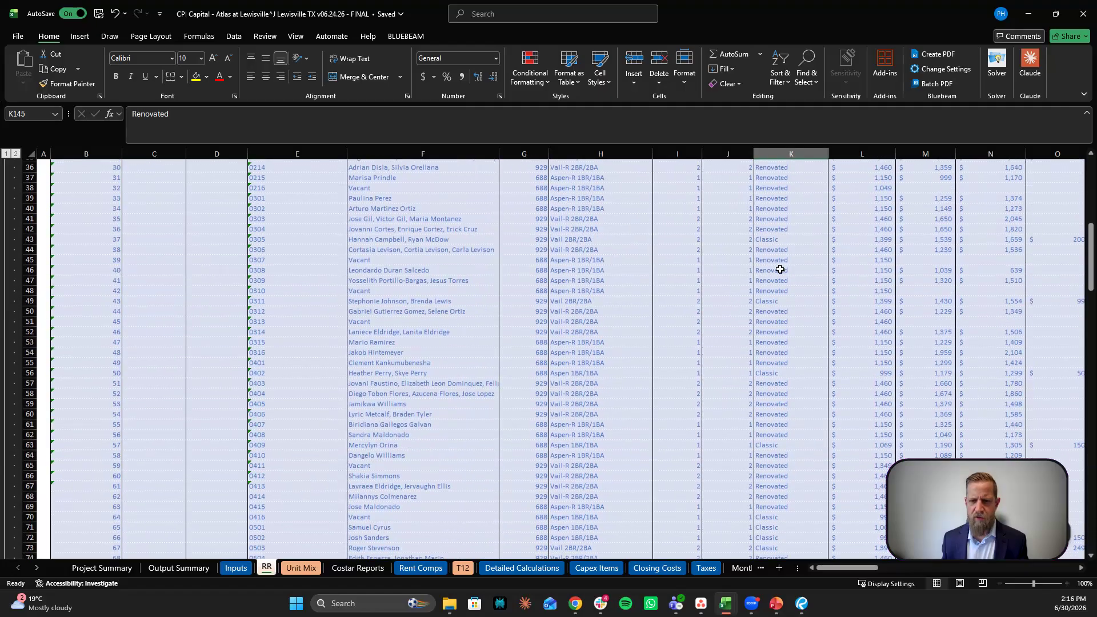
pyautogui.scroll(-20, 780, 269)
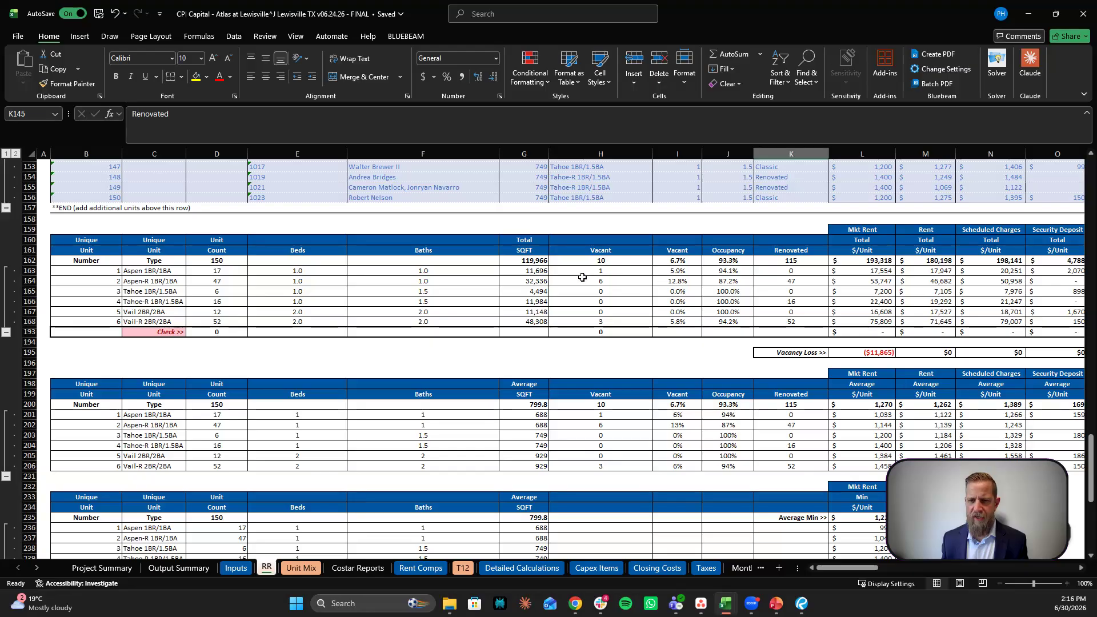
# Step: Inspect the formulas behind the vacancy percentage and vacant unit count for Aspen-R 1BR/1BA in the rent roll summary
pyautogui.click(681, 282)
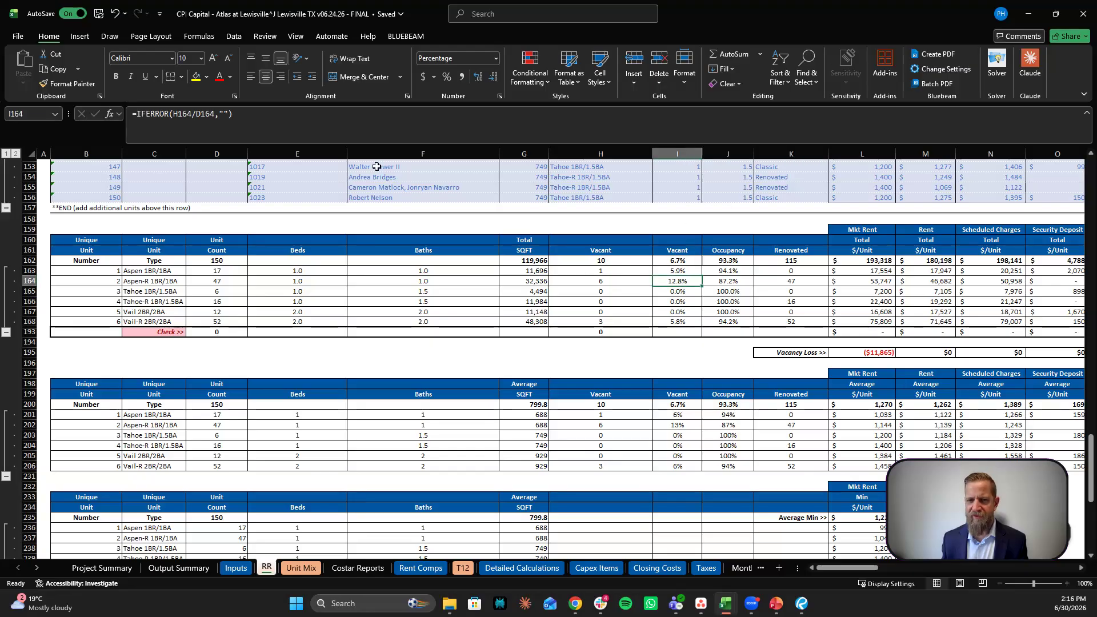
pyautogui.press('F2')
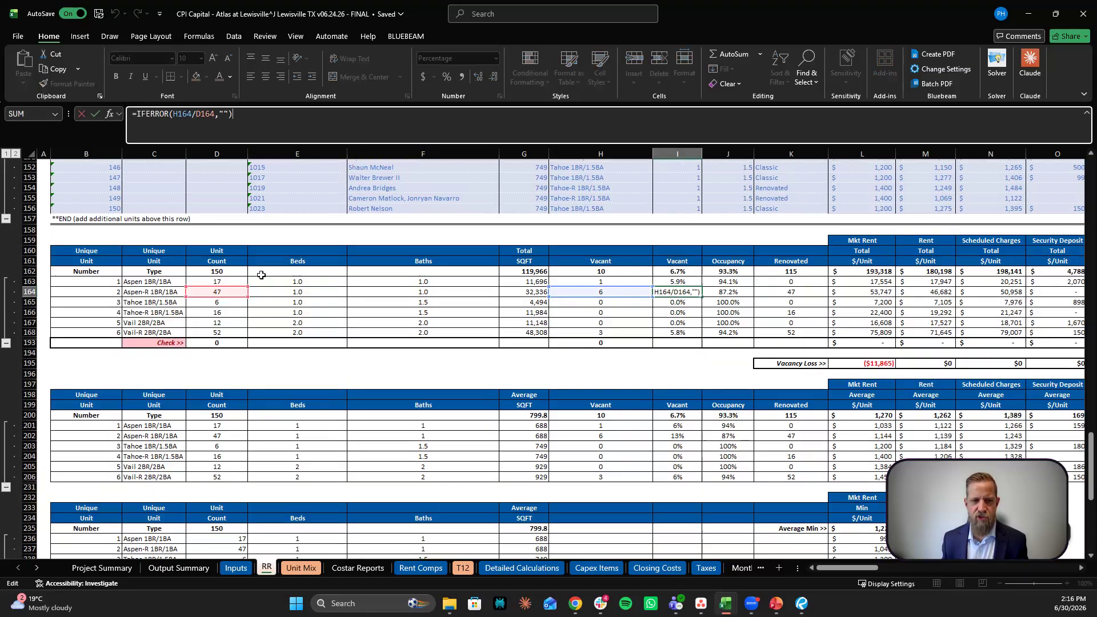
pyautogui.scroll(4, 502, 297)
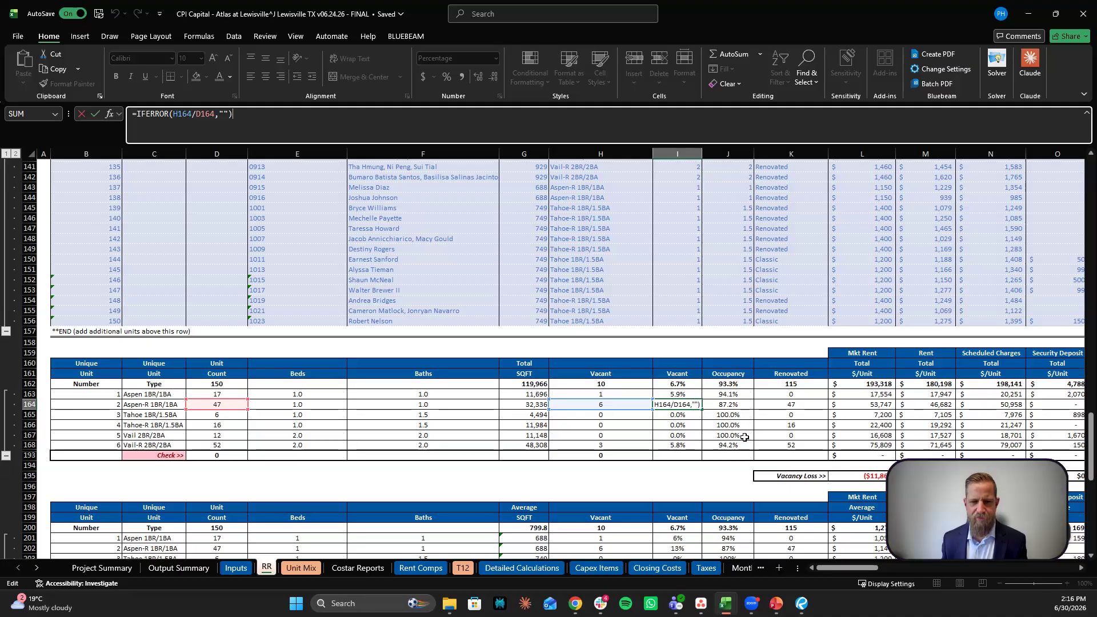
pyautogui.press('Escape')
pyautogui.press('Left')
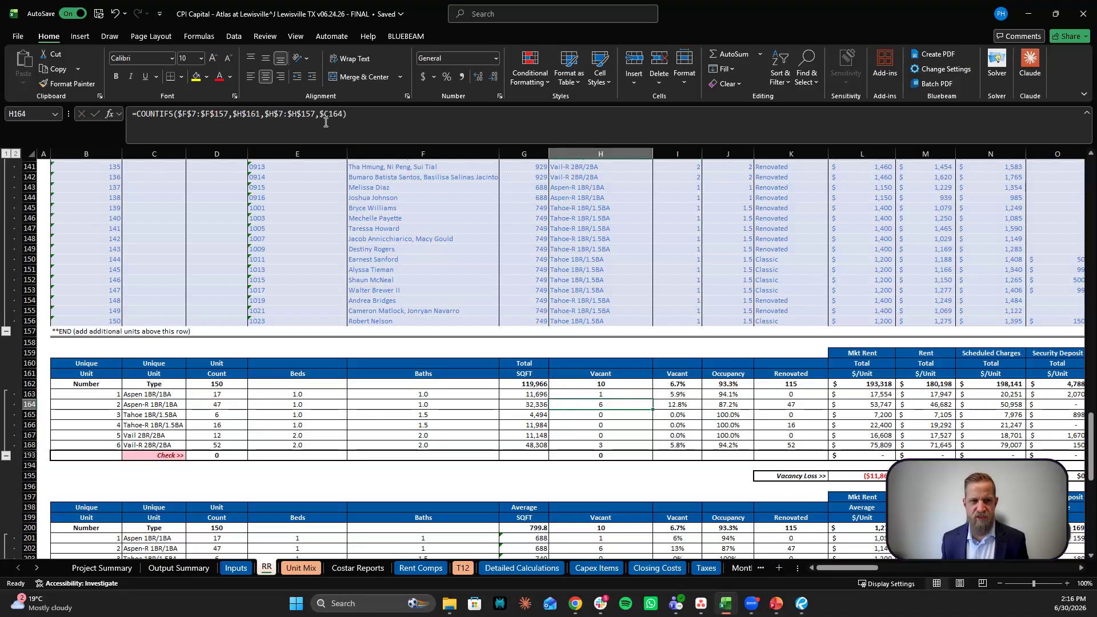
pyautogui.press('F2')
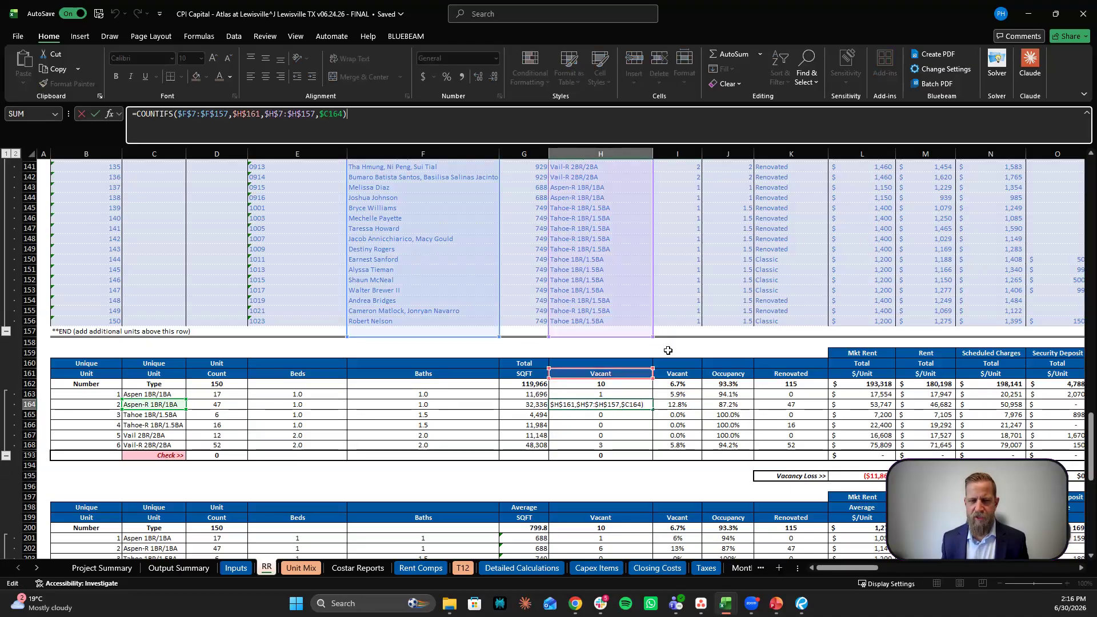
pyautogui.press('Escape')
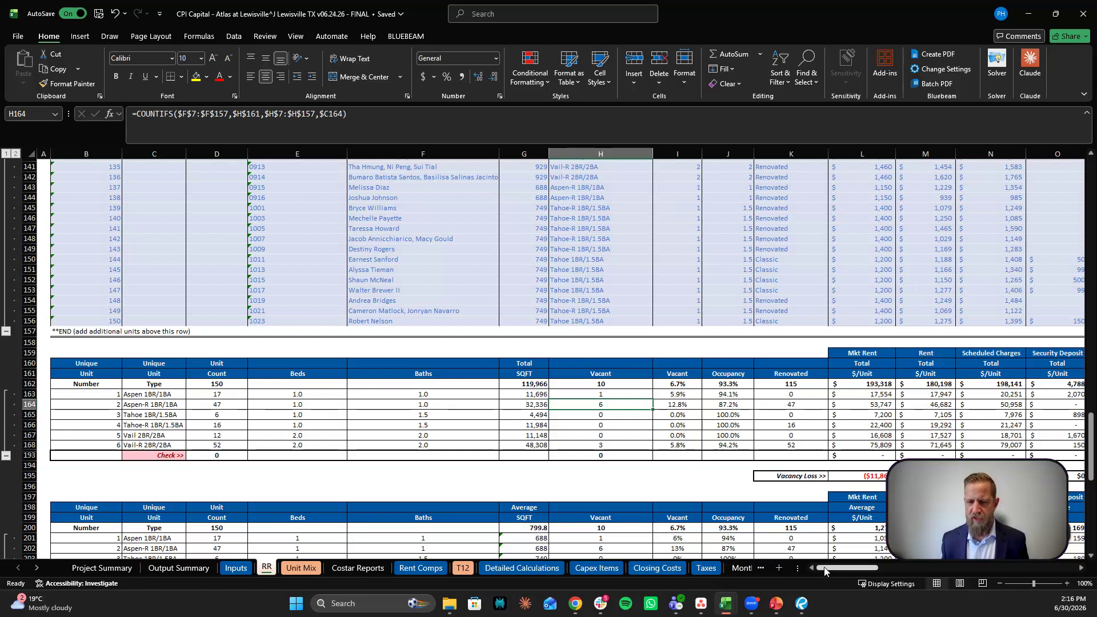
# Step: Check the total market rent and total in-place rent formulas in the rent roll summary
pyautogui.moveTo(827, 567)
pyautogui.mouseDown()
pyautogui.moveTo(861, 576)
pyautogui.moveTo(848, 575)
pyautogui.mouseUp()
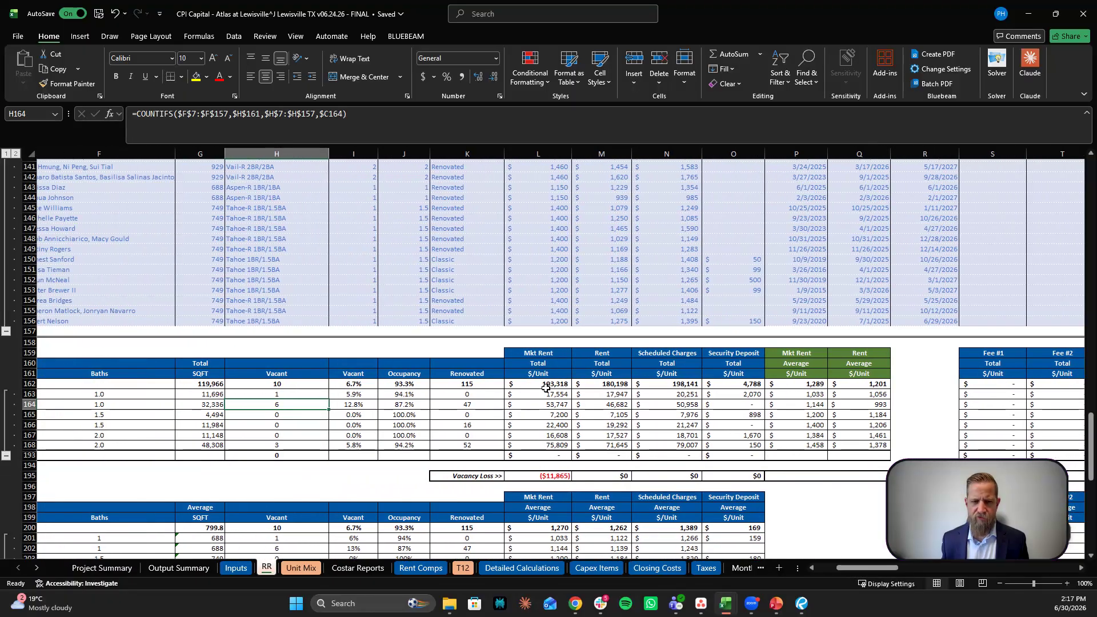
pyautogui.click(546, 387)
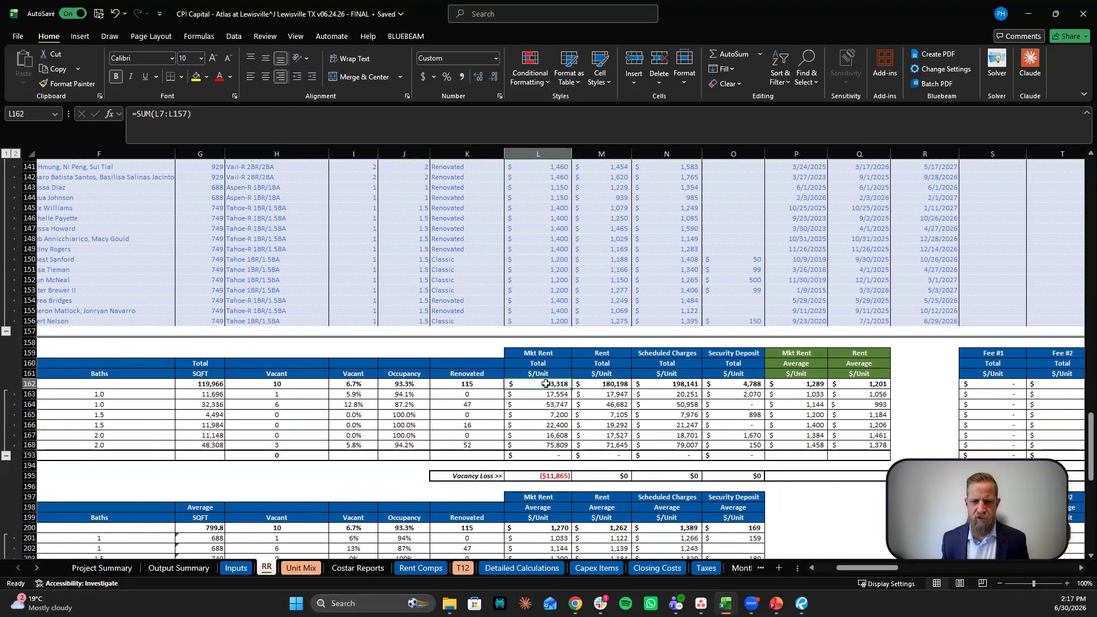
pyautogui.click(614, 385)
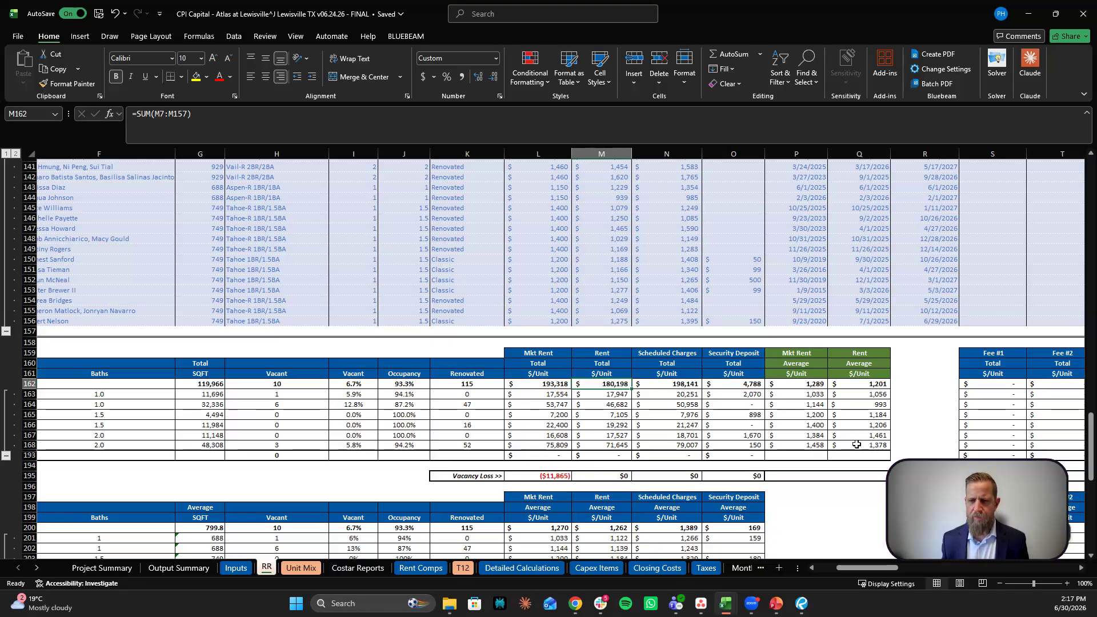
pyautogui.moveTo(855, 567); pyautogui.dragTo(835, 568)
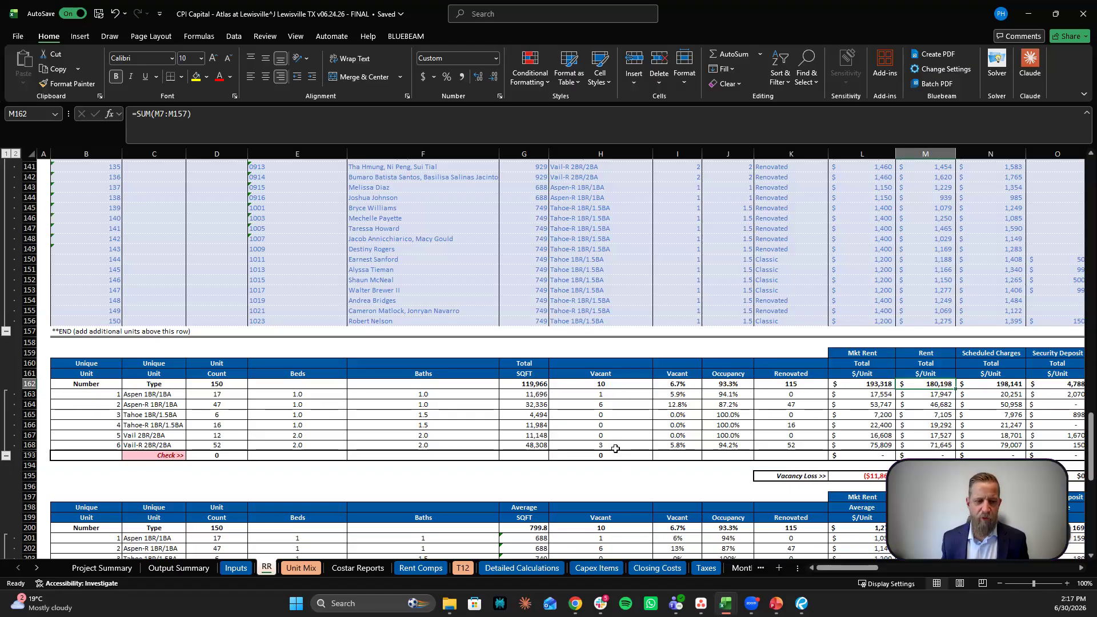
# Step: Inspect the formulas for the total renovated units and the Aspen-R 1BR/1BA renovated count in the rent roll summary
pyautogui.scroll(-4, 616, 449)
pyautogui.scroll(-2, 615, 448)
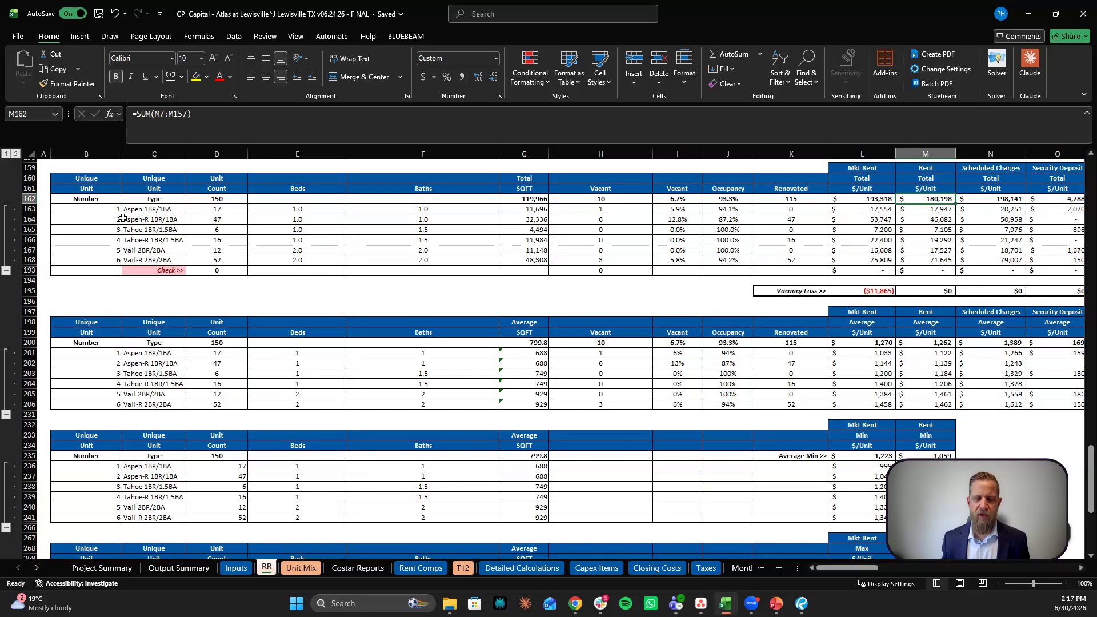
pyautogui.click(791, 200)
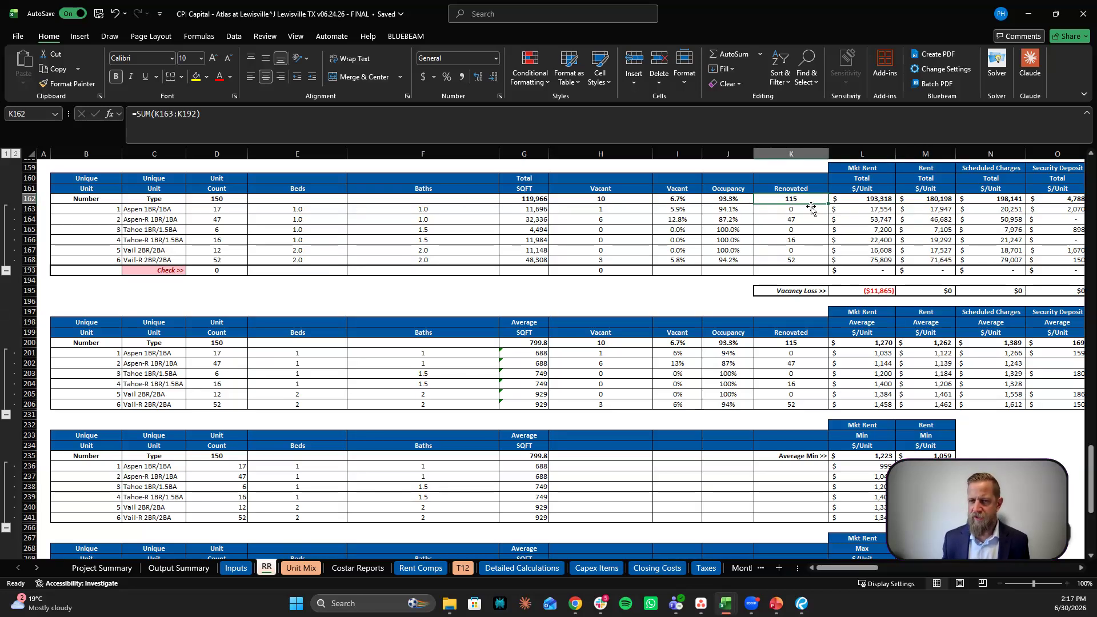
pyautogui.click(809, 219)
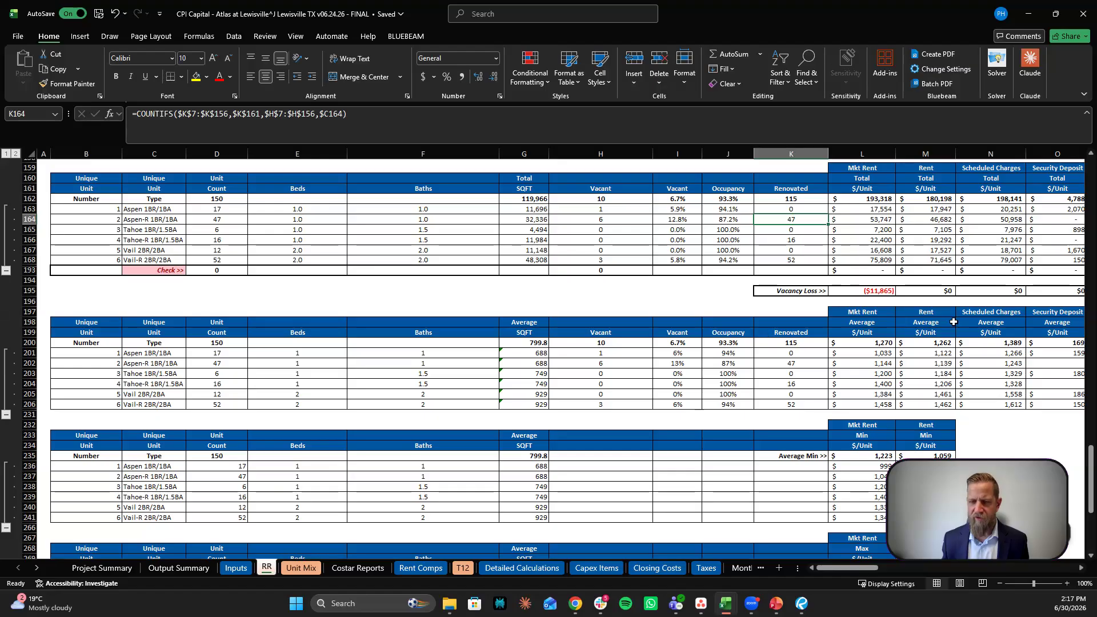
# Step: Review the average, minimum and maximum rent tables by unit type below the rent roll totals
pyautogui.scroll(-1, 642, 356)
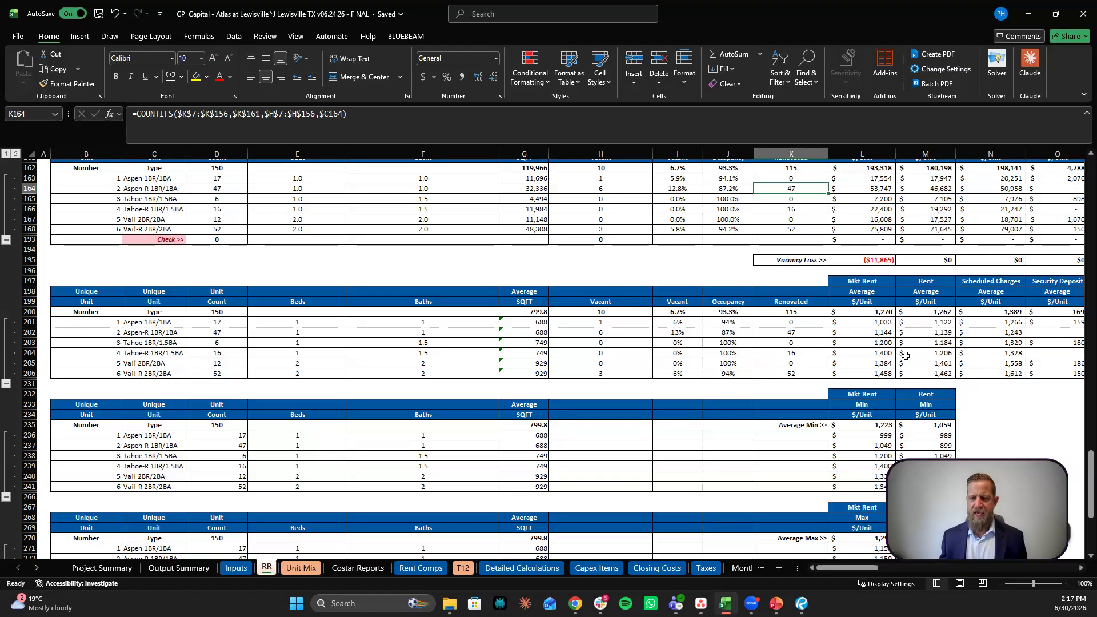
pyautogui.scroll(-4, 901, 355)
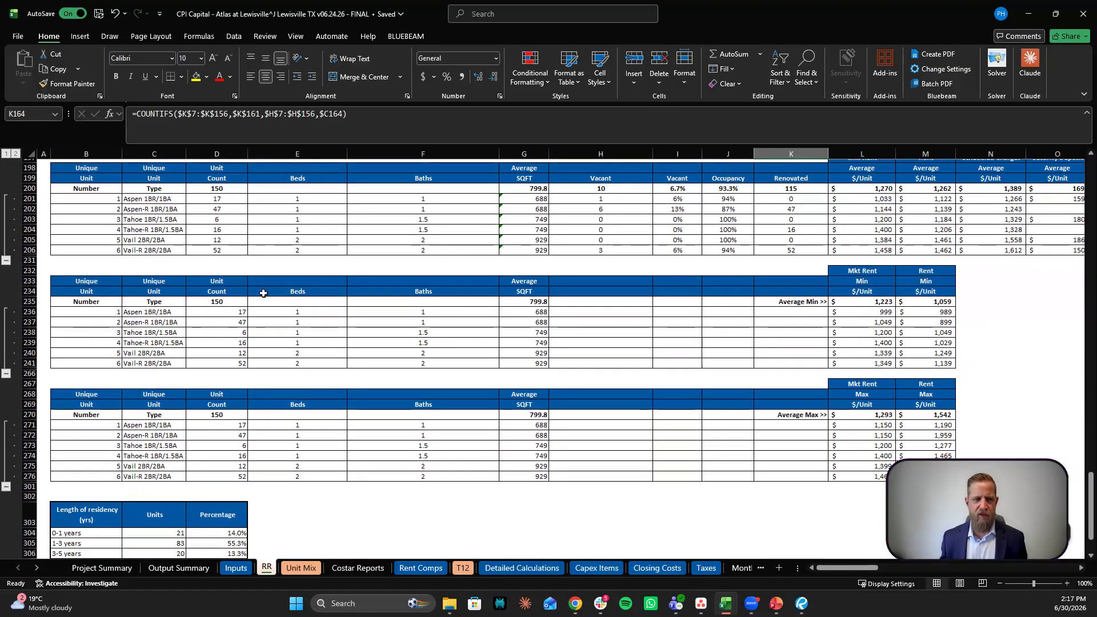
pyautogui.scroll(-2, 857, 306)
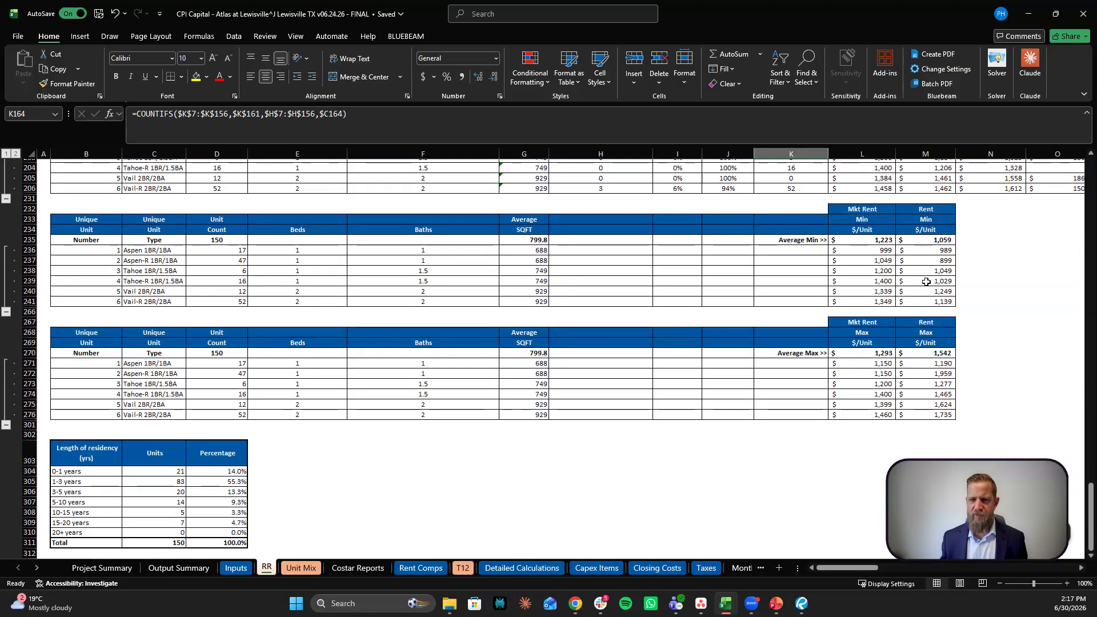
pyautogui.scroll(-5, 914, 291)
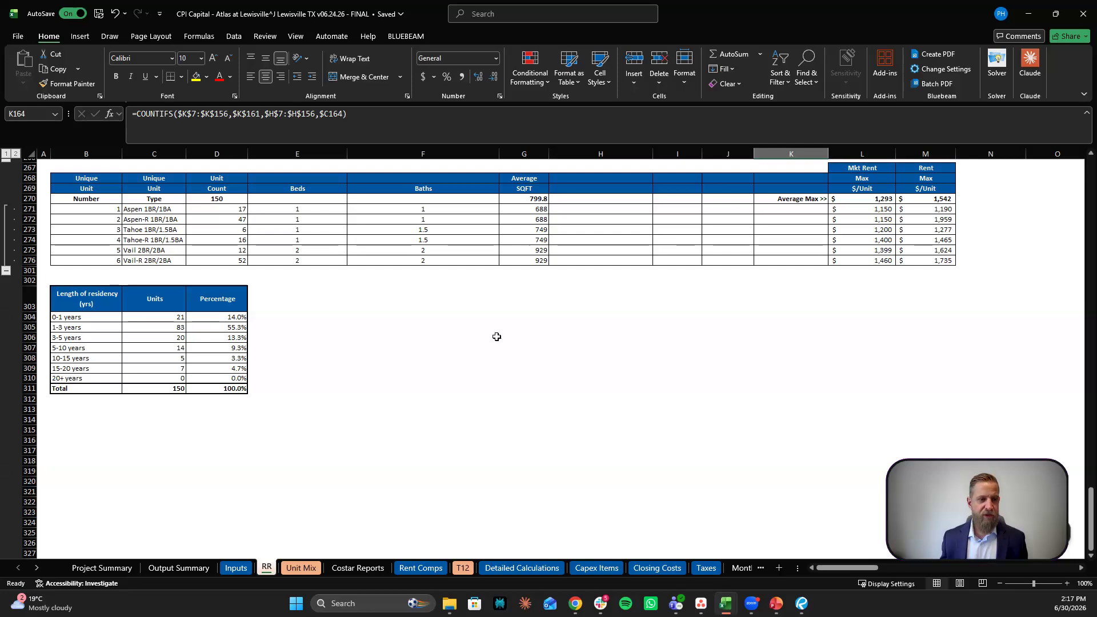
# Step: Examine the Length of residency table's unit counts and percentages, including the 0-1, 1-3, 10-15 and 15-20 year bands
pyautogui.click(497, 336)
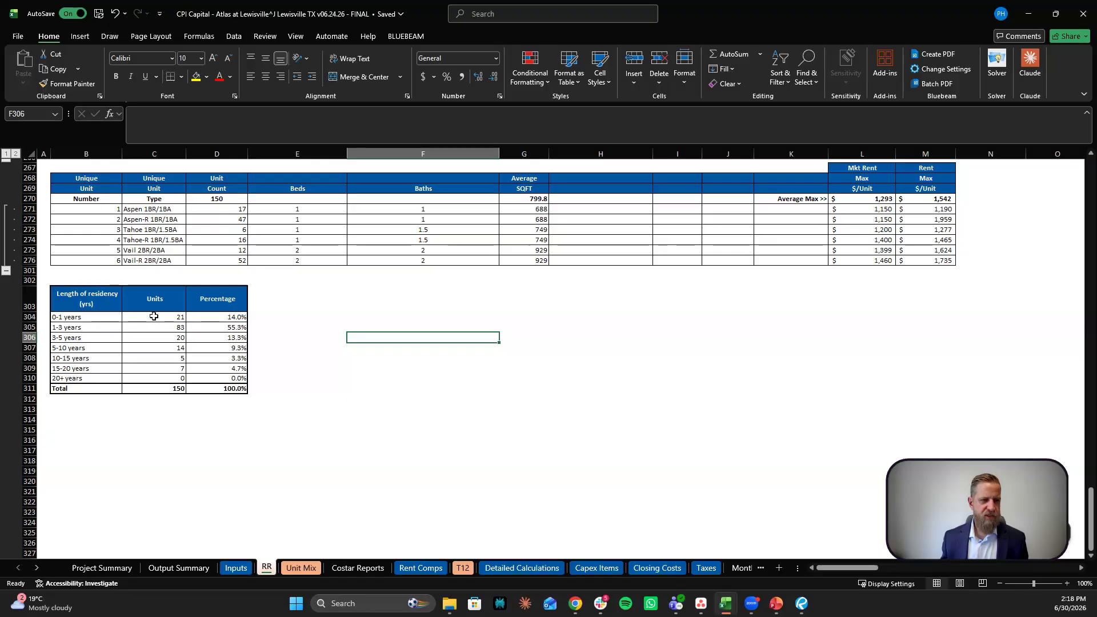
pyautogui.click(206, 316)
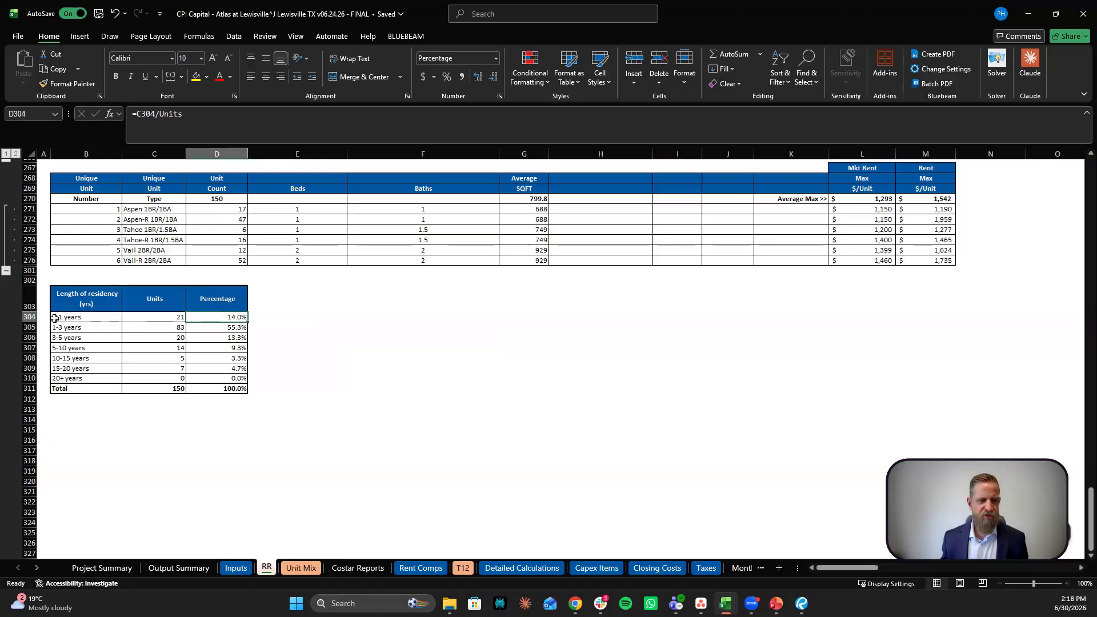
pyautogui.click(218, 326)
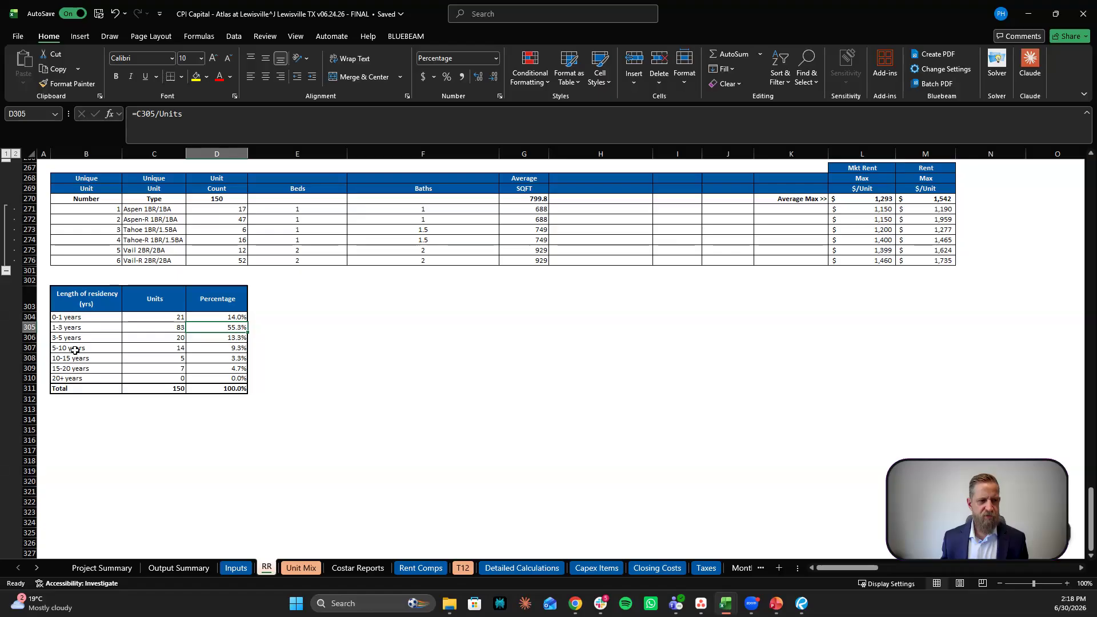
pyautogui.click(136, 369)
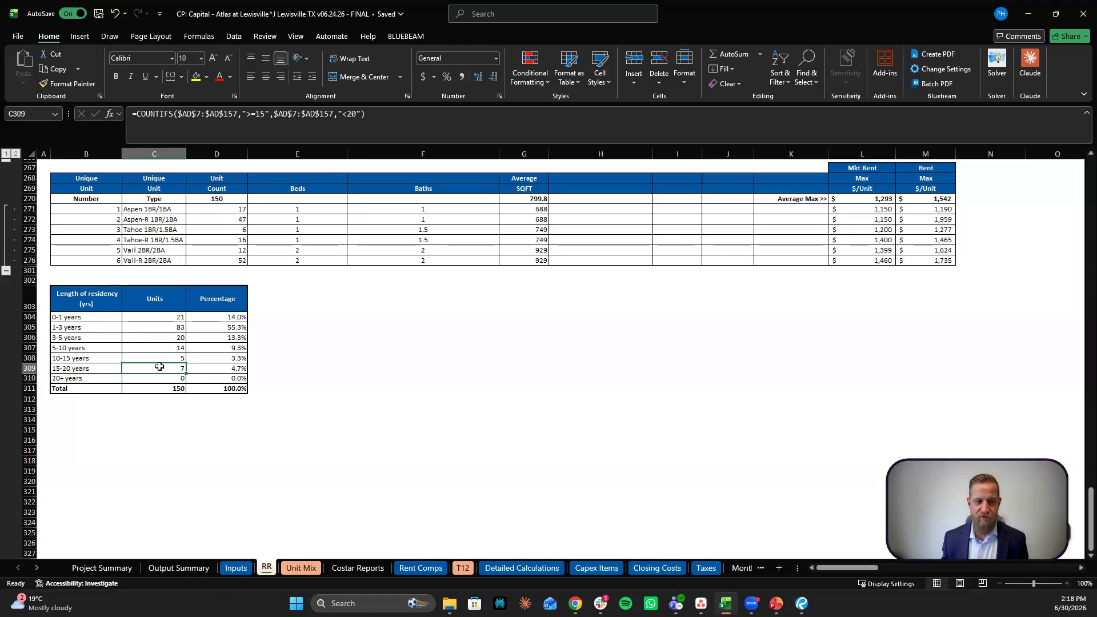
pyautogui.moveTo(159, 362); pyautogui.dragTo(159, 356)
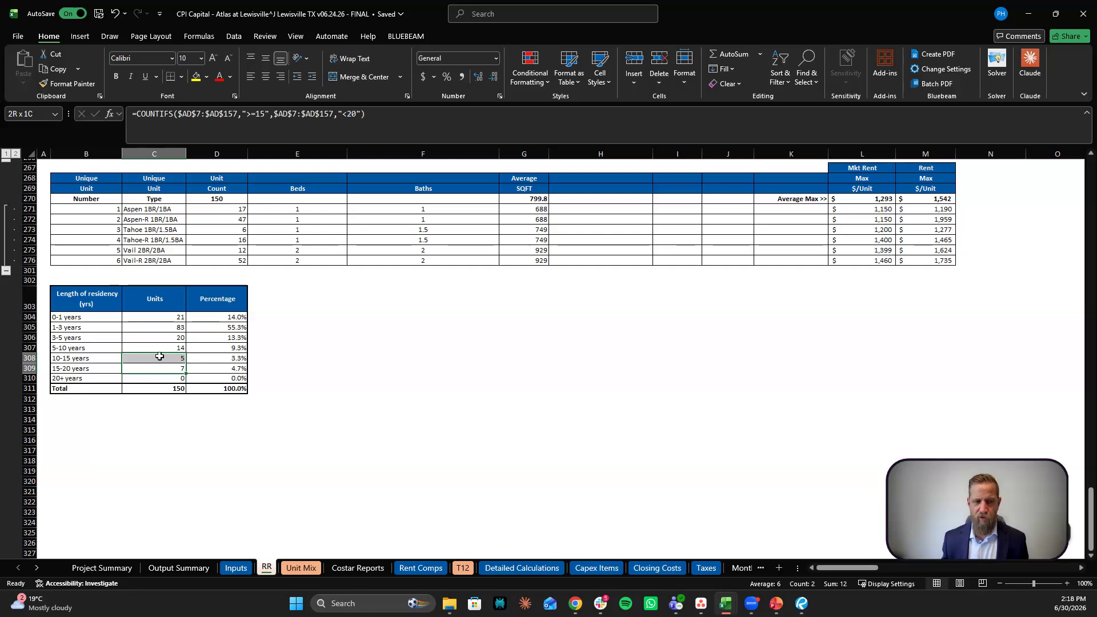
pyautogui.click(325, 336)
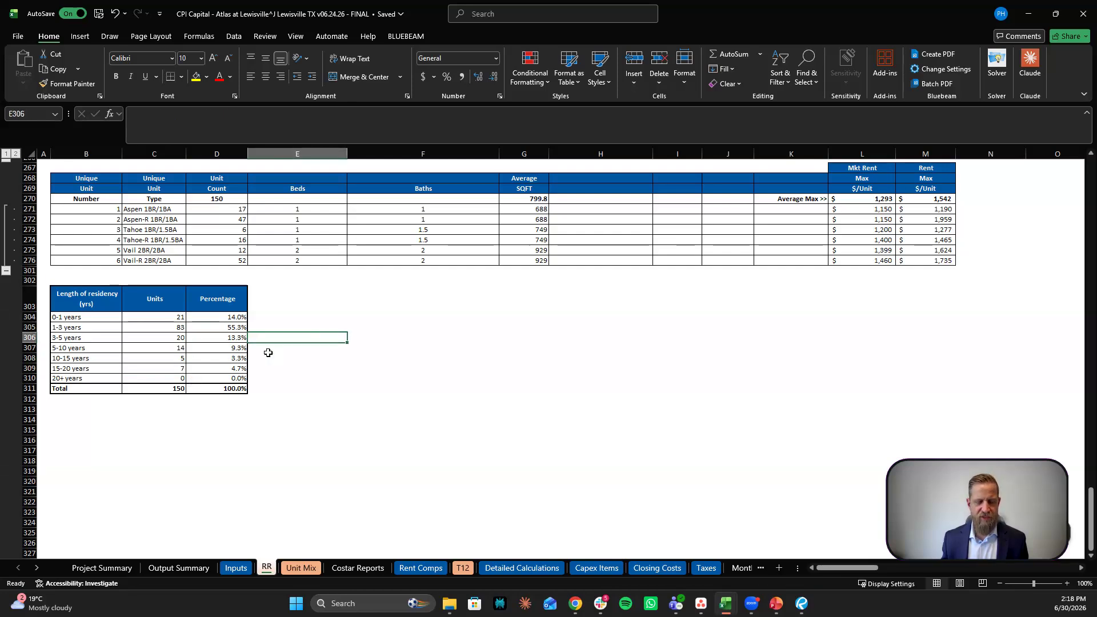
# Step: Review the total and average rent tables on the RR sheet for rents increased to market upon lease
pyautogui.scroll(10, 561, 485)
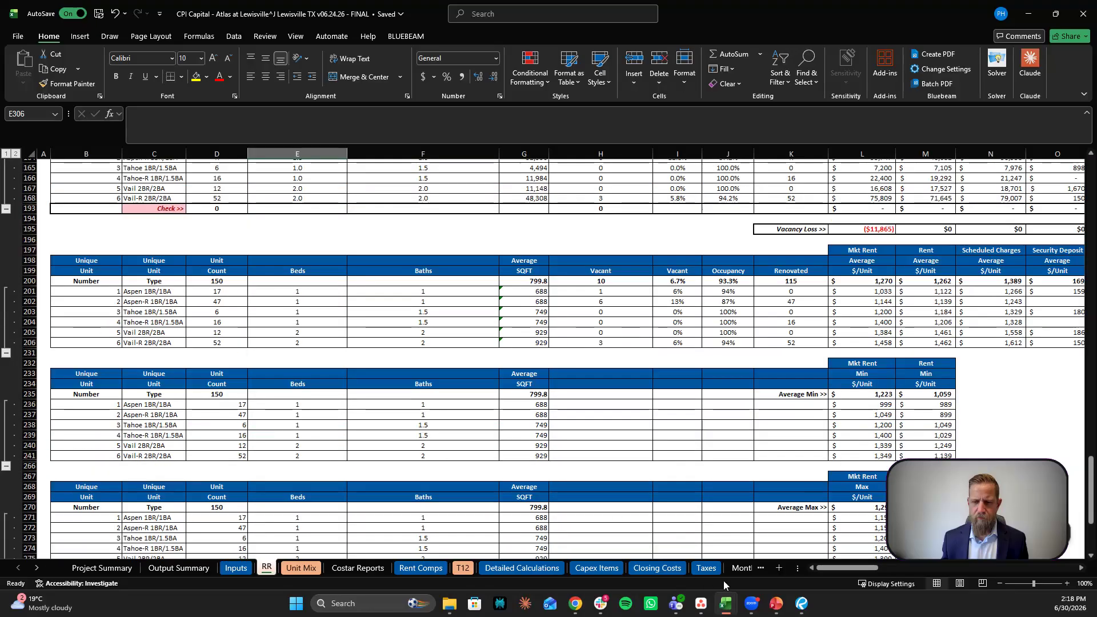
pyautogui.moveTo(826, 572); pyautogui.dragTo(928, 566)
pyautogui.scroll(8, 584, 483)
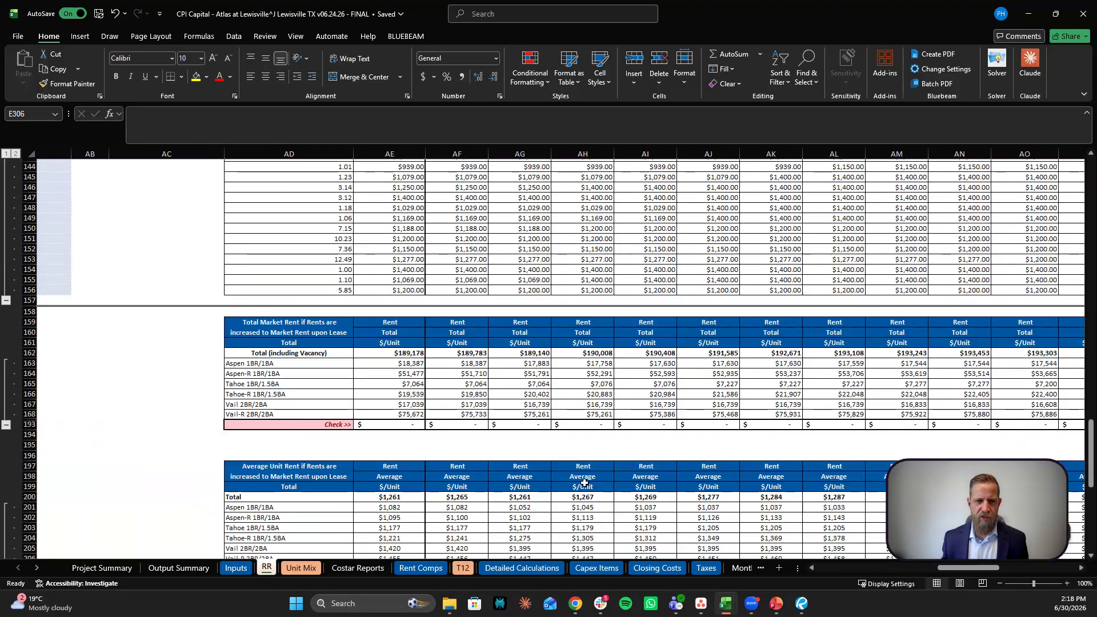
pyautogui.scroll(8, 585, 483)
pyautogui.scroll(-10, 579, 481)
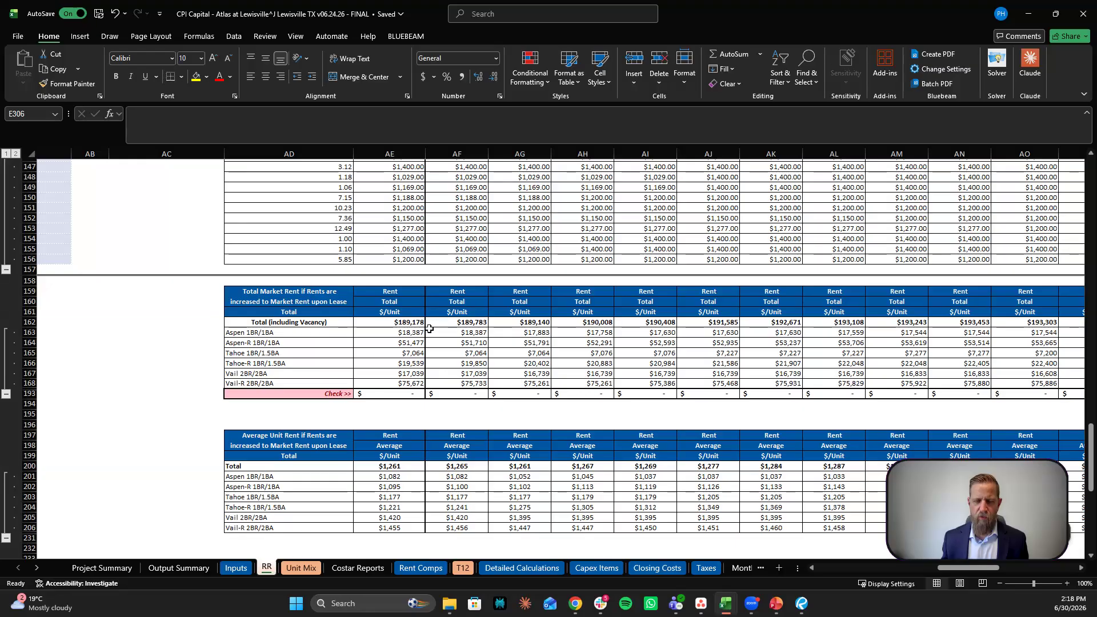
pyautogui.scroll(-1, 437, 329)
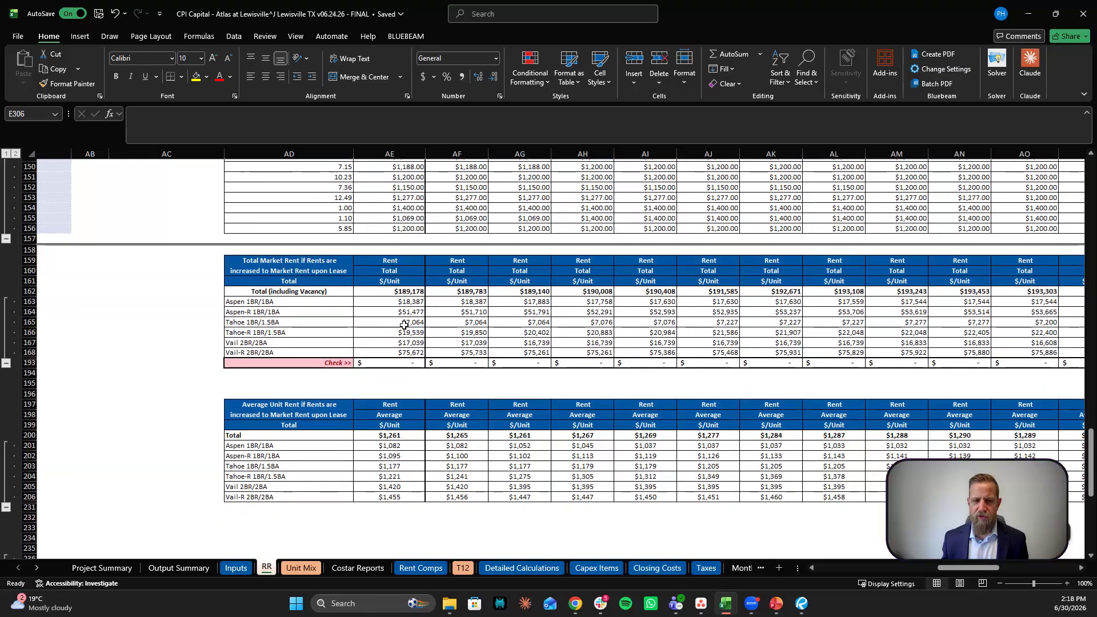
# Step: Review the Lease Expiration per month table by unit type on the RR sheet
pyautogui.scroll(-2, 311, 351)
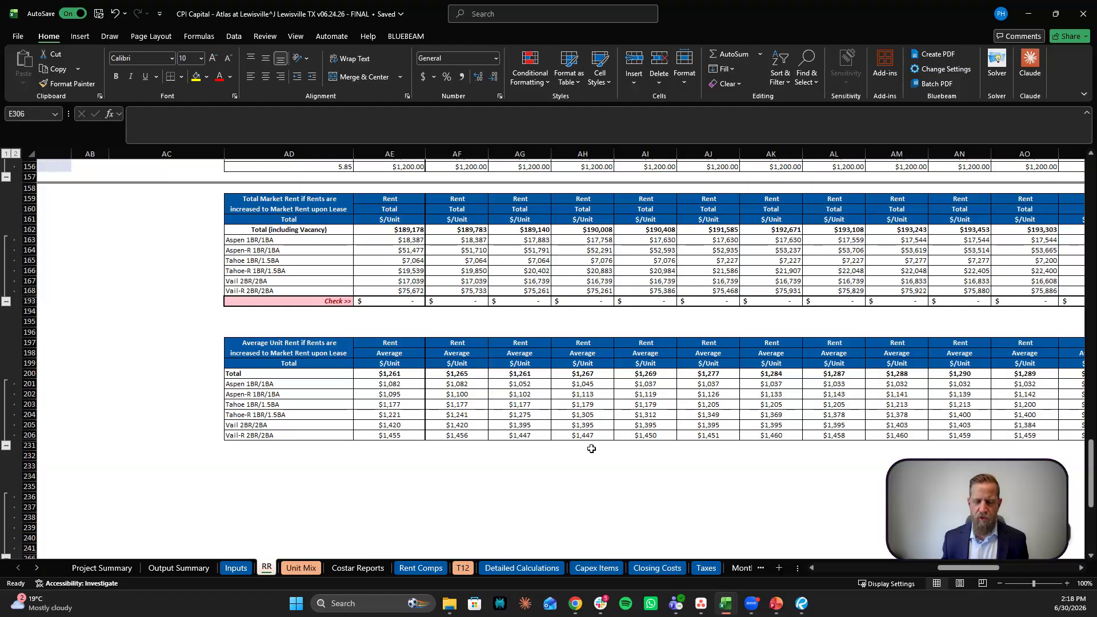
pyautogui.moveTo(961, 570); pyautogui.dragTo(1029, 574)
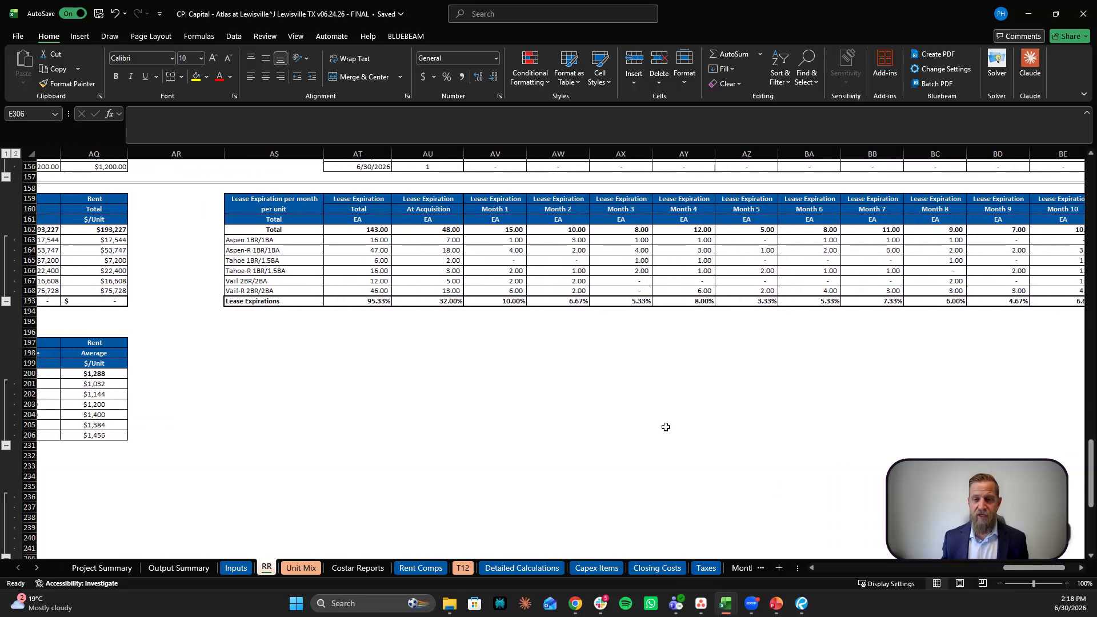
pyautogui.scroll(3, 376, 385)
pyautogui.scroll(1, 376, 386)
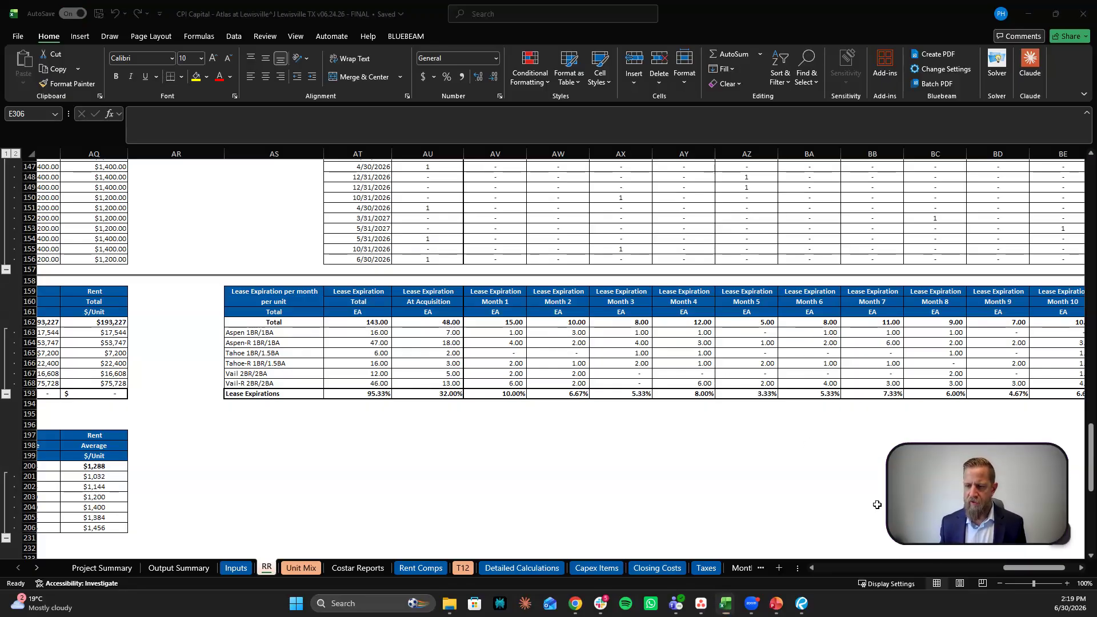
pyautogui.click(1019, 568)
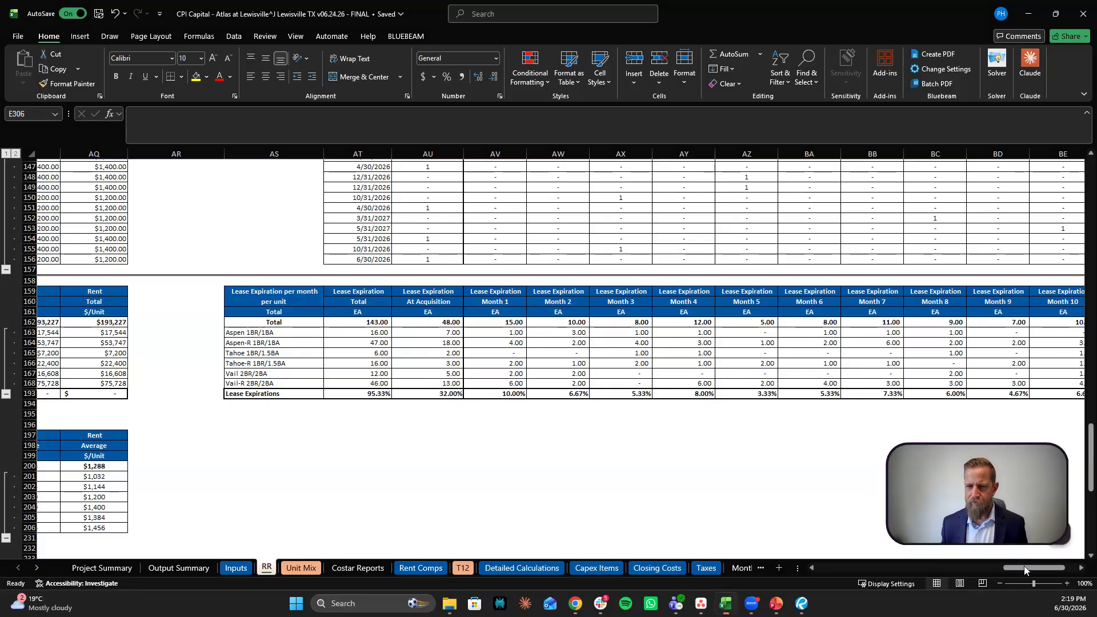
# Step: Inspect the Month 1 lease expiration total's formula and trace it through the per-unit expiration analysis, then review the remaining months through Month 12
pyautogui.click(498, 324)
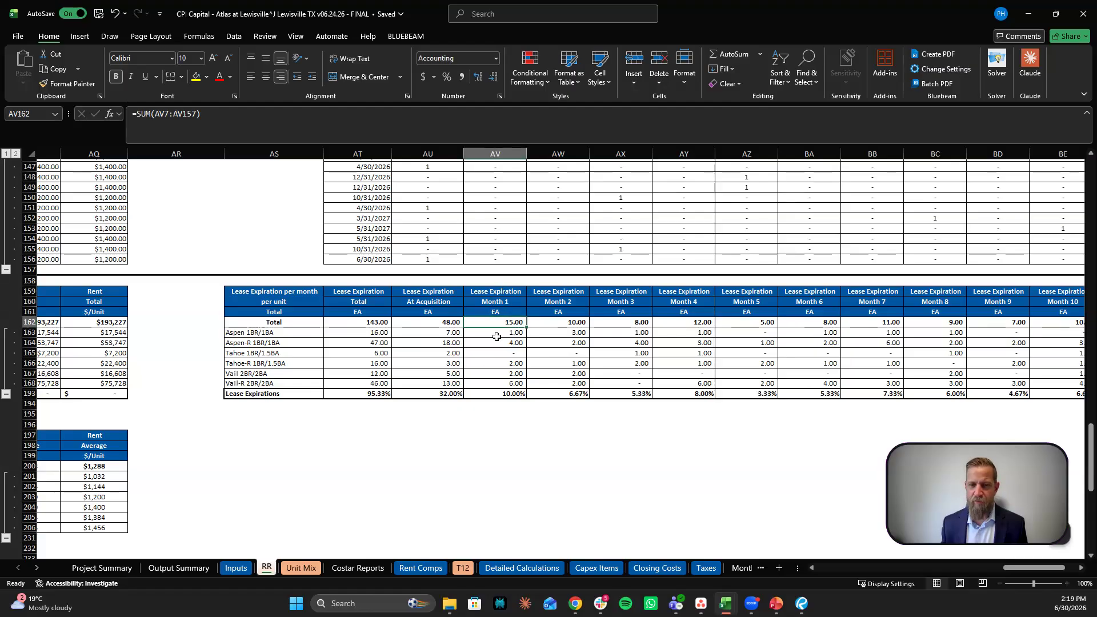
pyautogui.scroll(20, 497, 332)
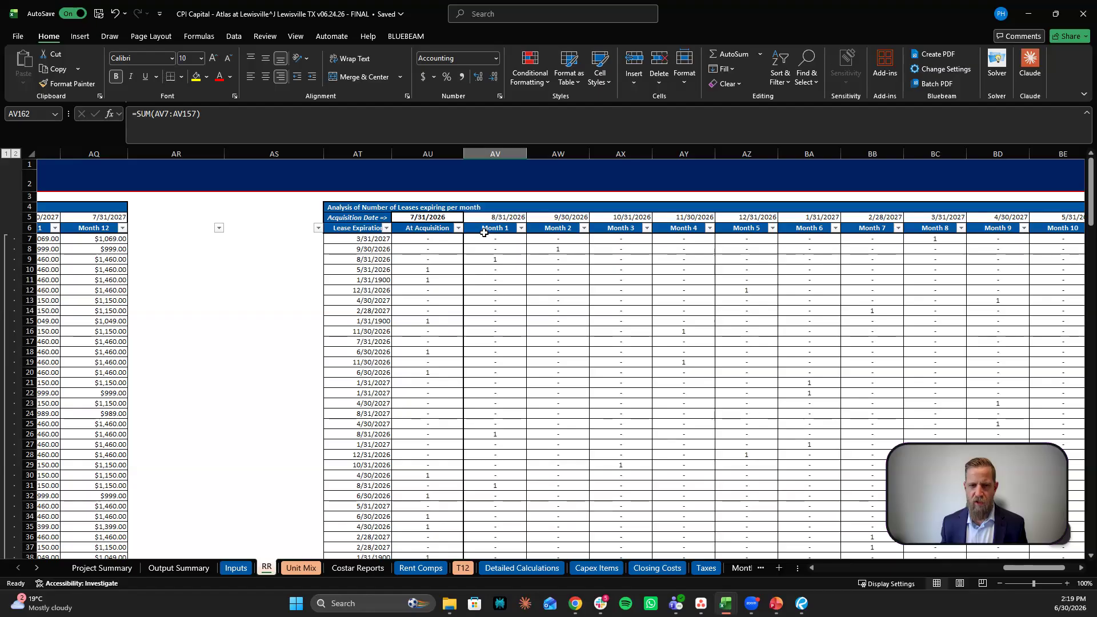
pyautogui.scroll(-20, 484, 234)
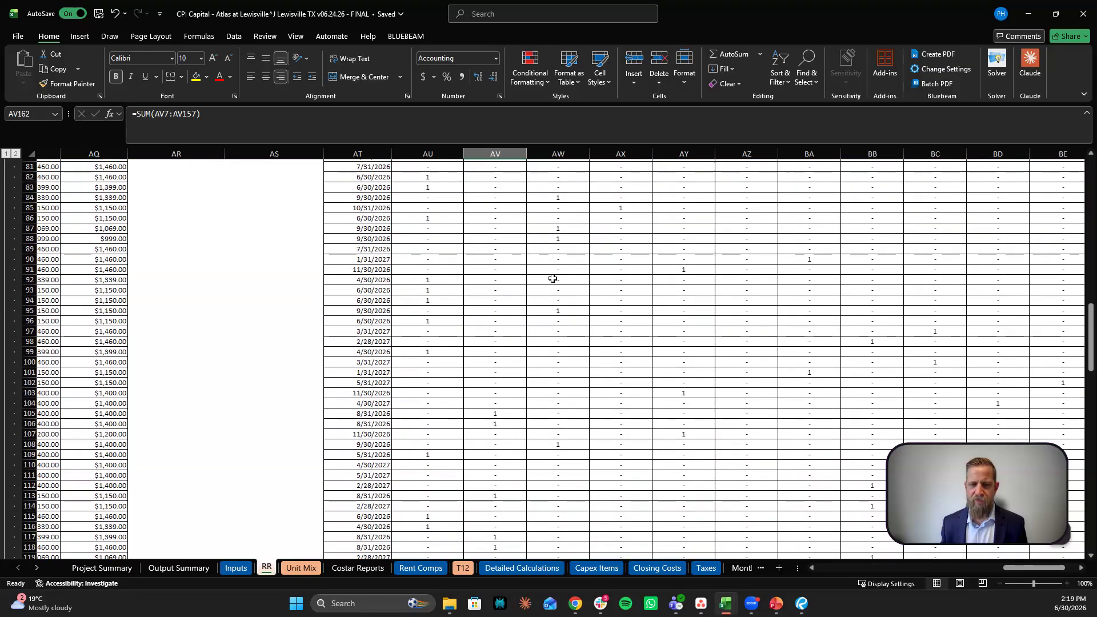
pyautogui.scroll(-10, 552, 278)
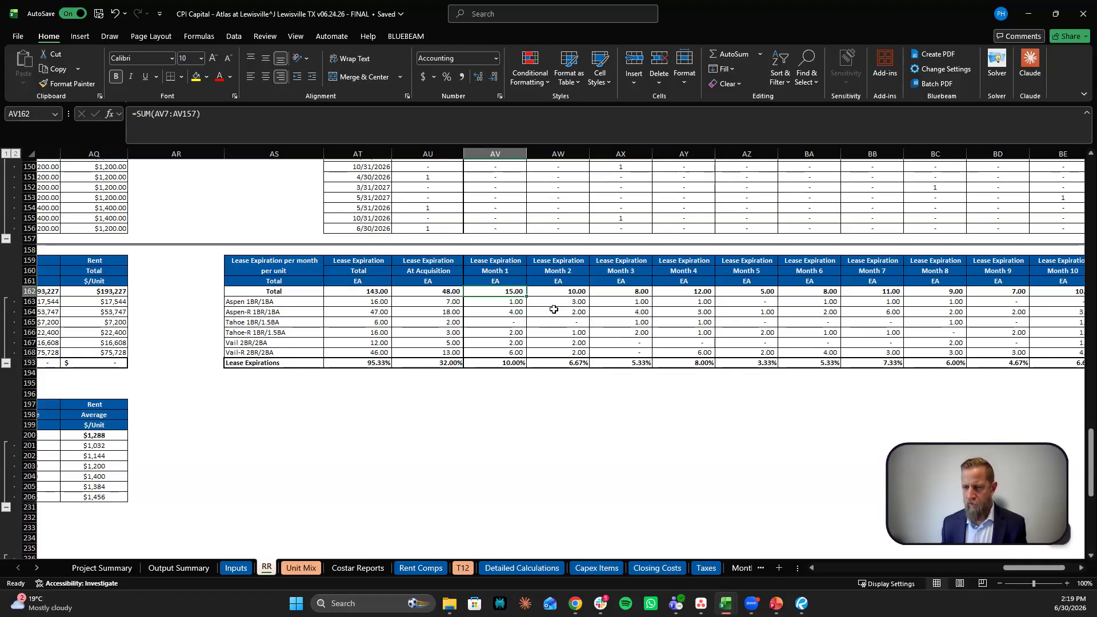
pyautogui.hscroll(3, 1034, 568)
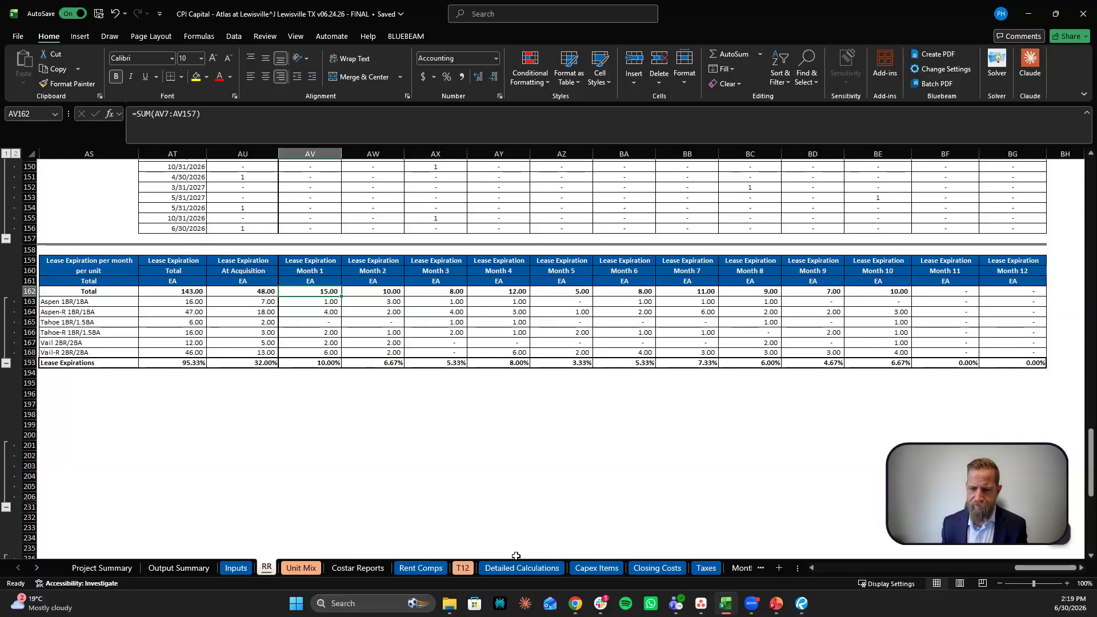
# Step: Revisit the unit mix on the Inputs sheet and the unit type summary tables below the RR sheet's rent roll
pyautogui.click(237, 568)
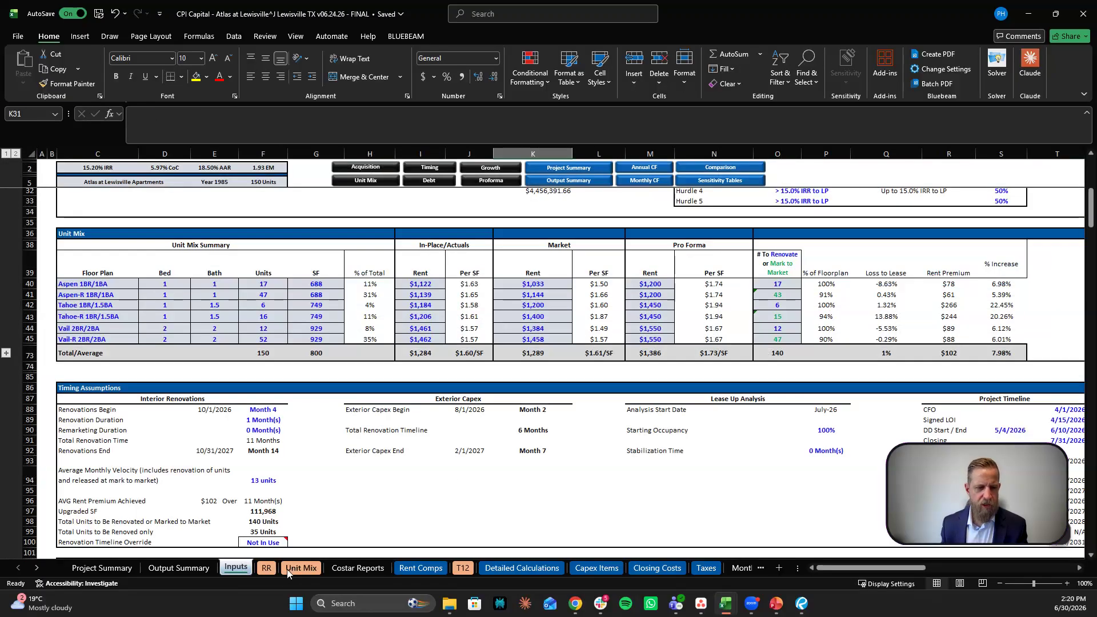
pyautogui.click(268, 569)
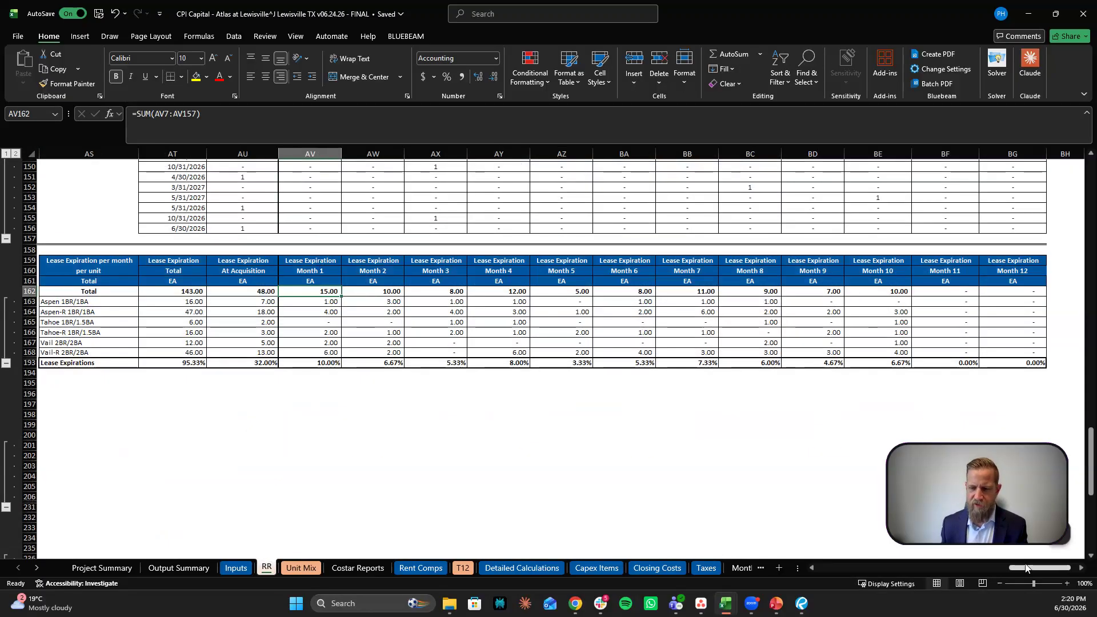
pyautogui.moveTo(1028, 567); pyautogui.dragTo(760, 554)
pyautogui.scroll(12, 657, 360)
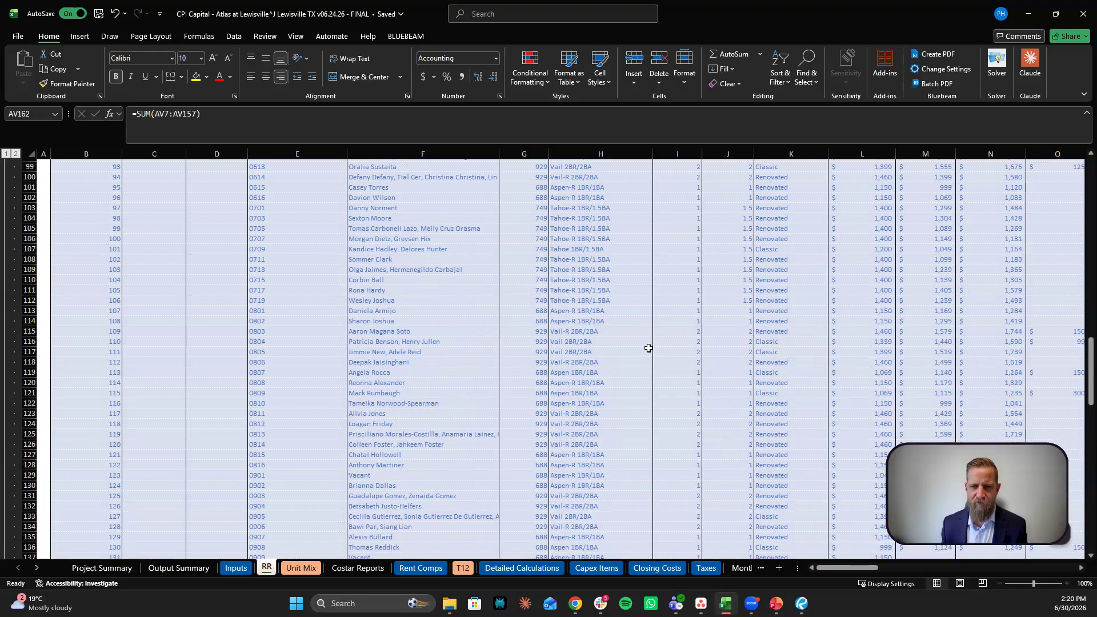
pyautogui.scroll(-10, 623, 326)
pyautogui.scroll(-4, 619, 335)
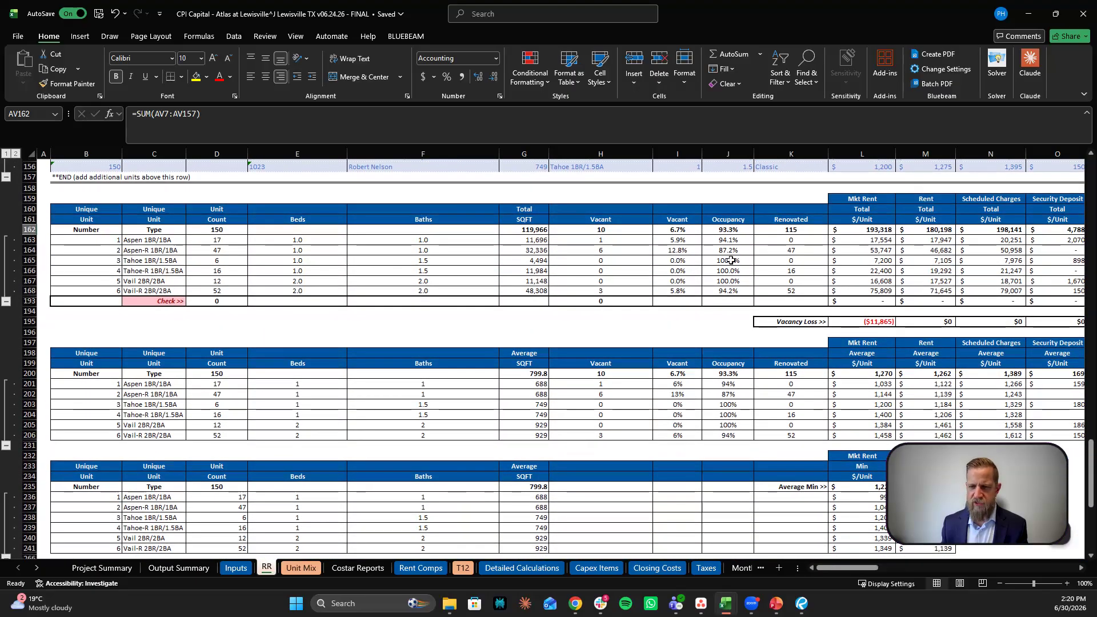
# Step: Unhide the Market (Economic) Rents columns within columns C to V on the Unit Mix sheet
pyautogui.click(294, 568)
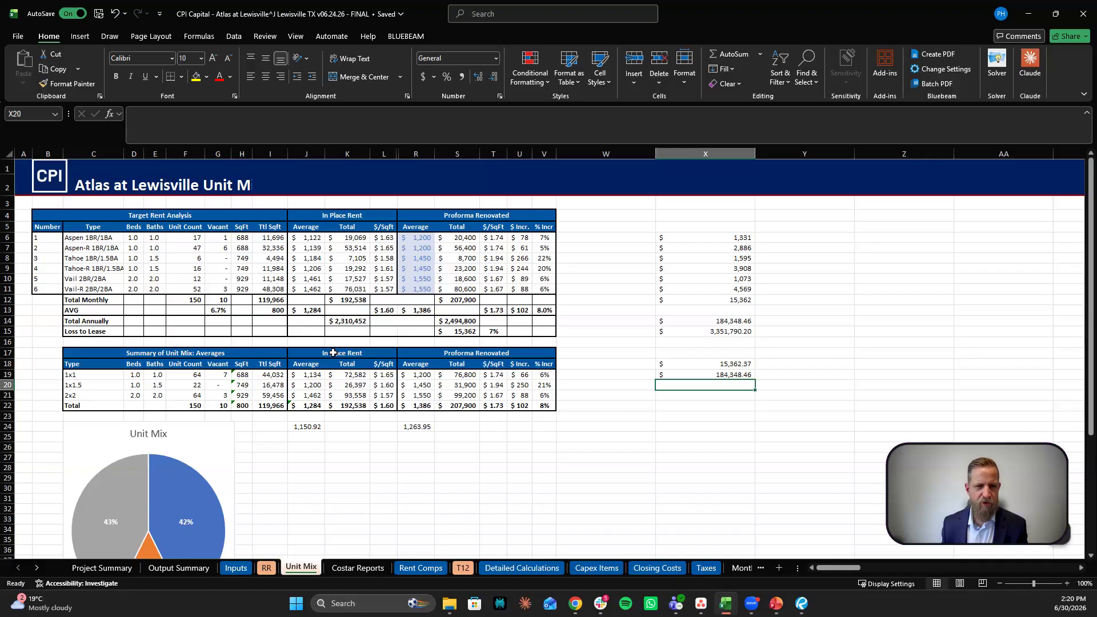
pyautogui.moveTo(542, 150); pyautogui.dragTo(91, 153)
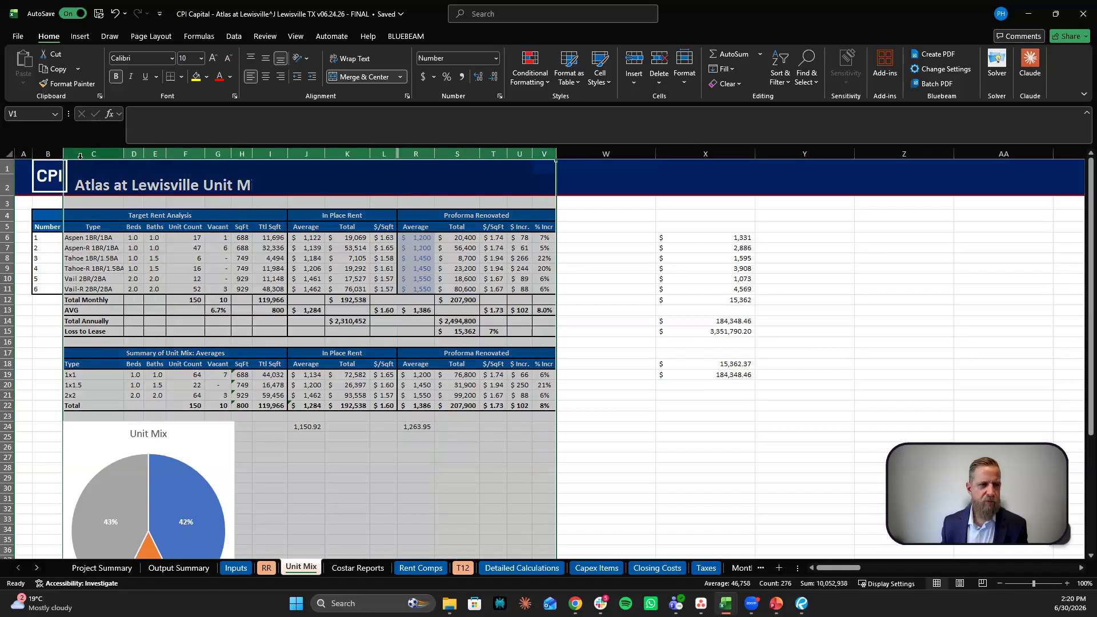
pyautogui.rightClick(89, 153)
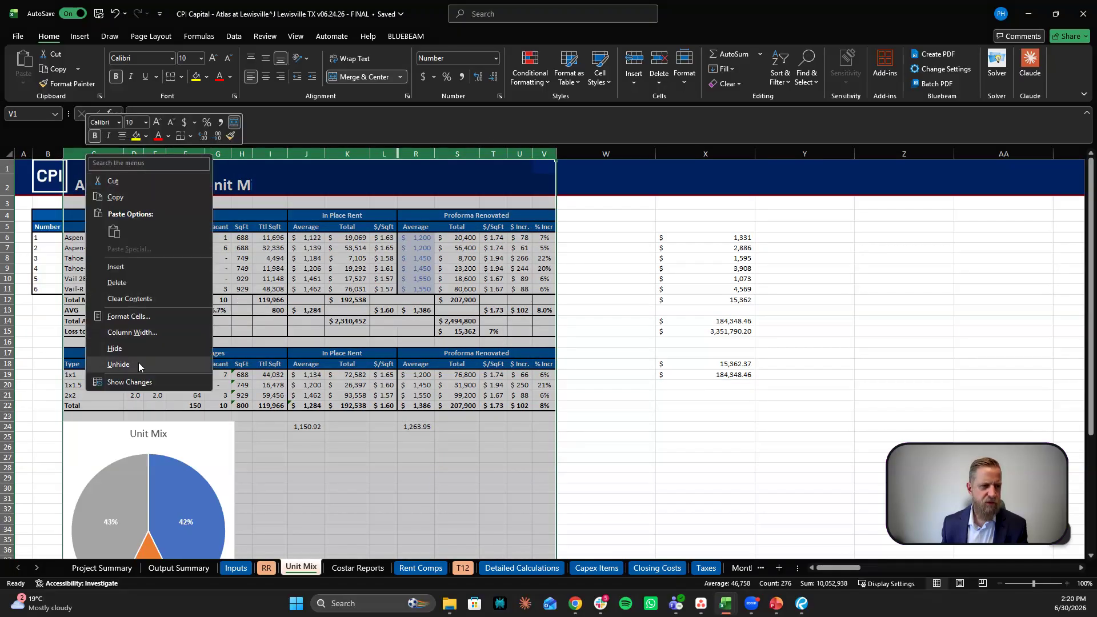
pyautogui.click(139, 363)
pyautogui.click(573, 516)
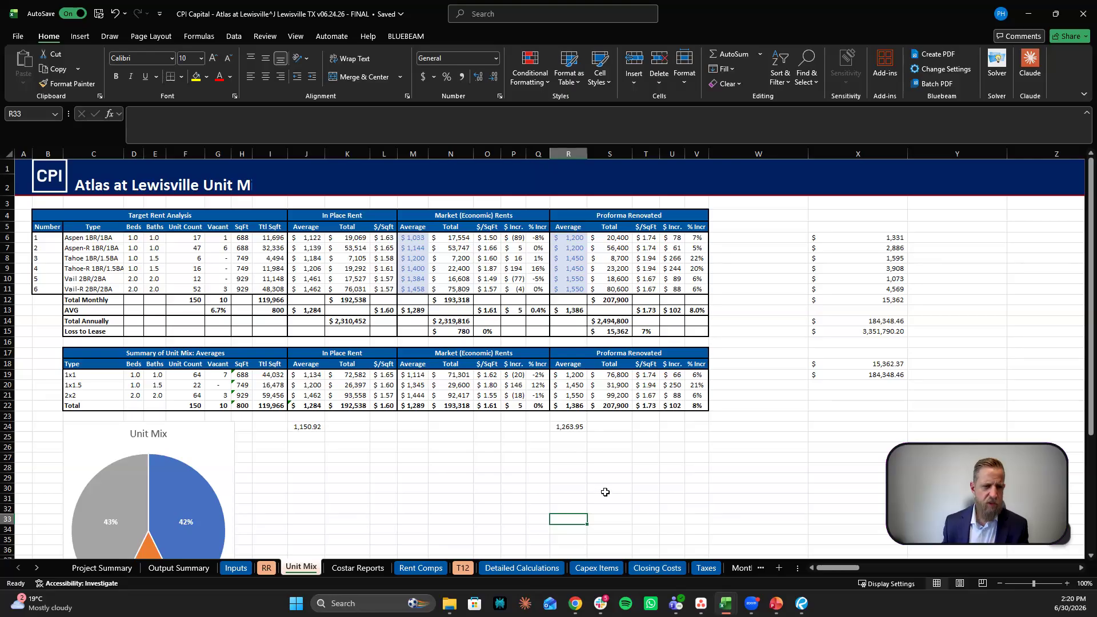
# Step: Inspect the in-place average rent and rent per square foot formulas in the Target Rent Analysis AVG row
pyautogui.scroll(-1, 605, 492)
pyautogui.scroll(1, 326, 336)
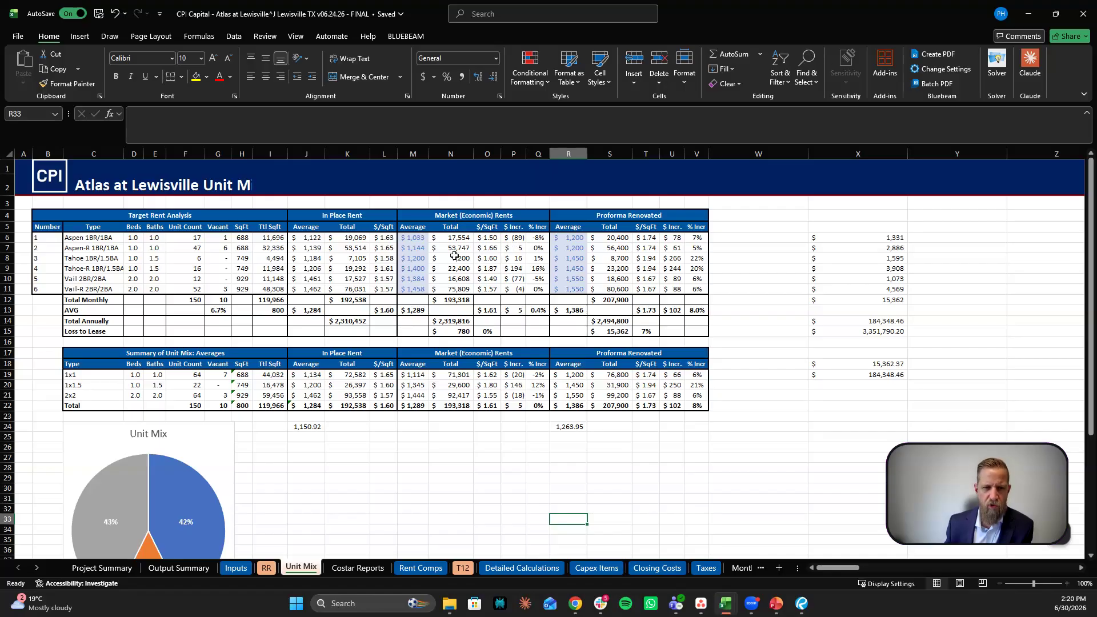
pyautogui.click(307, 312)
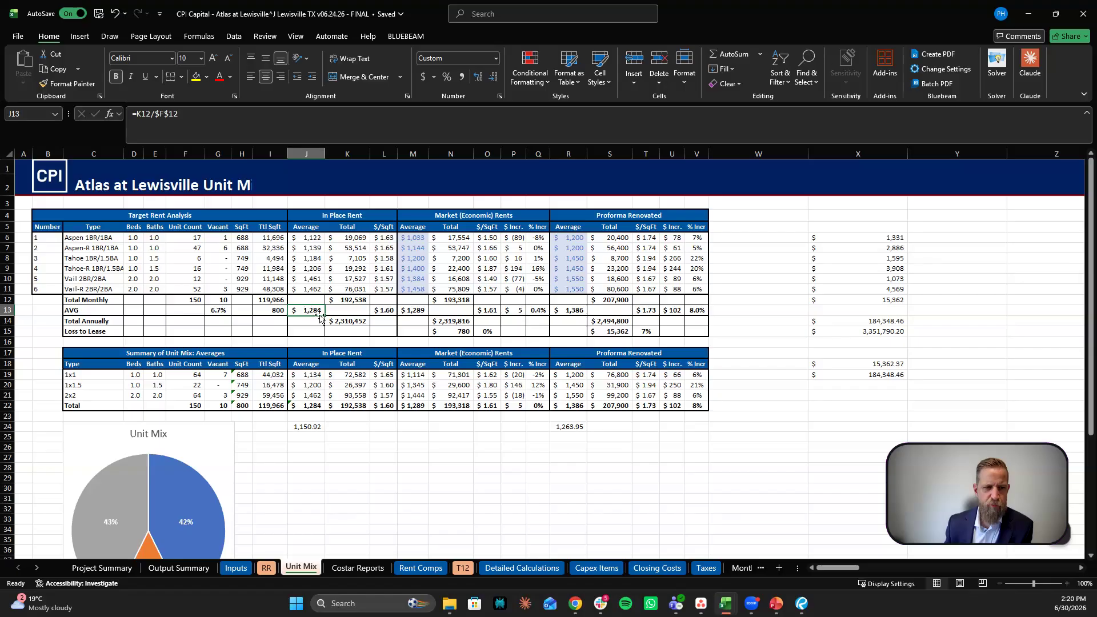
pyautogui.click(385, 309)
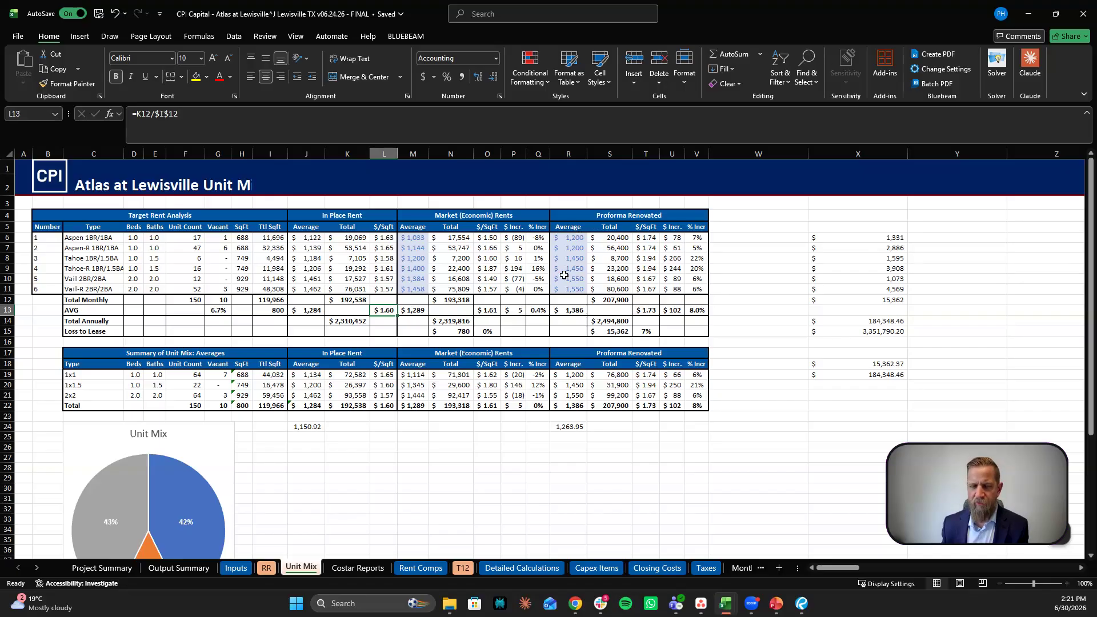
# Step: Examine the Proforma Renovated average rents and their percentage and dollar increases for the six unit types
pyautogui.moveTo(571, 237); pyautogui.dragTo(575, 286)
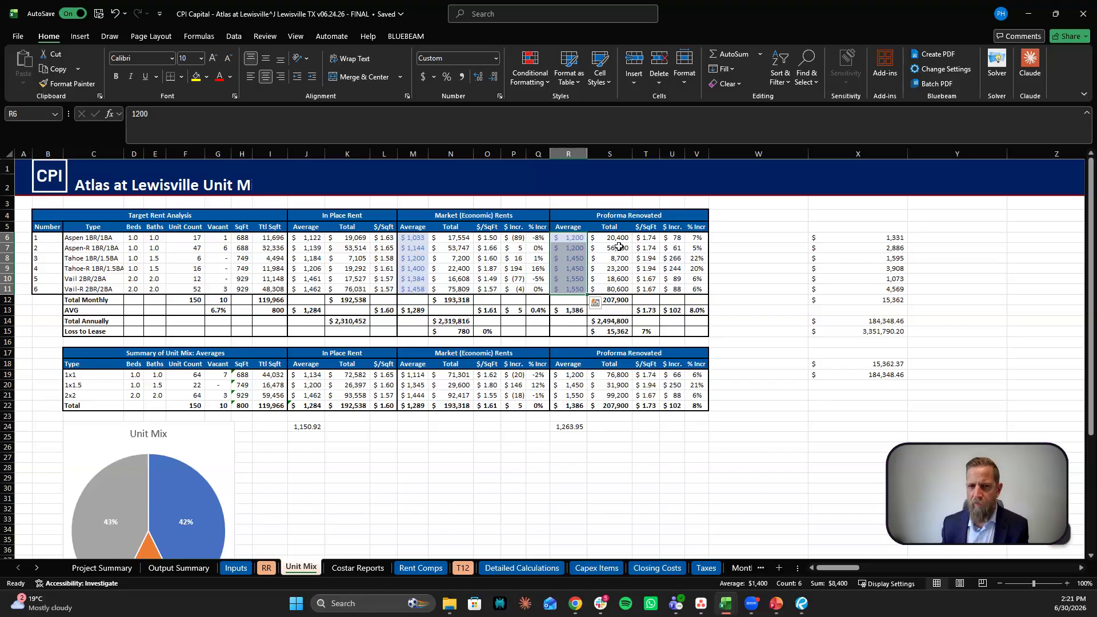
pyautogui.moveTo(697, 237); pyautogui.dragTo(698, 300)
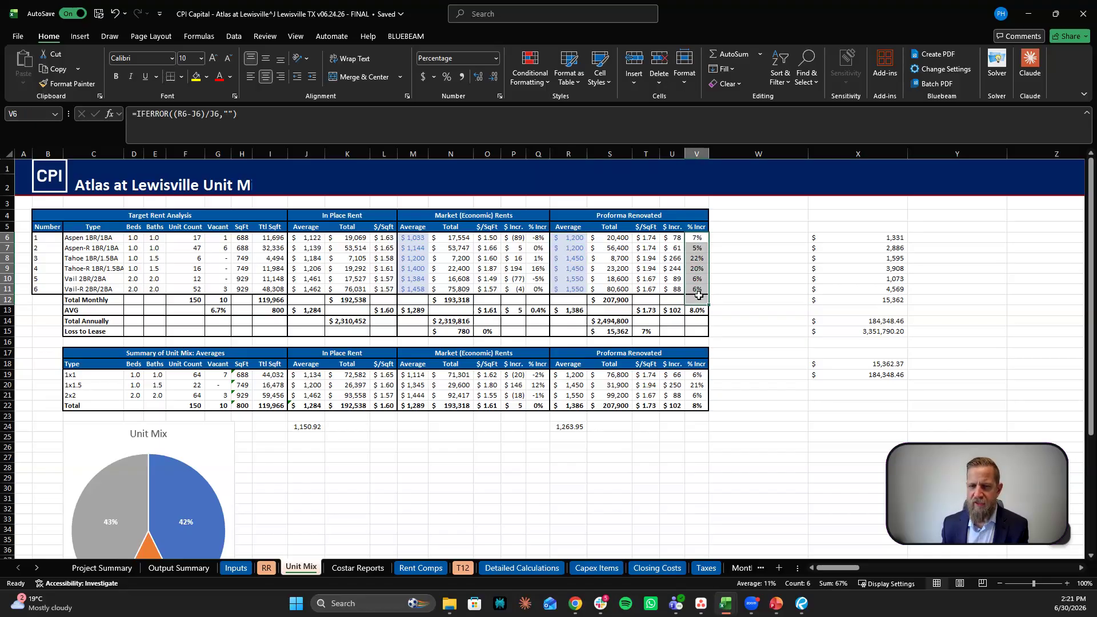
pyautogui.click(675, 238)
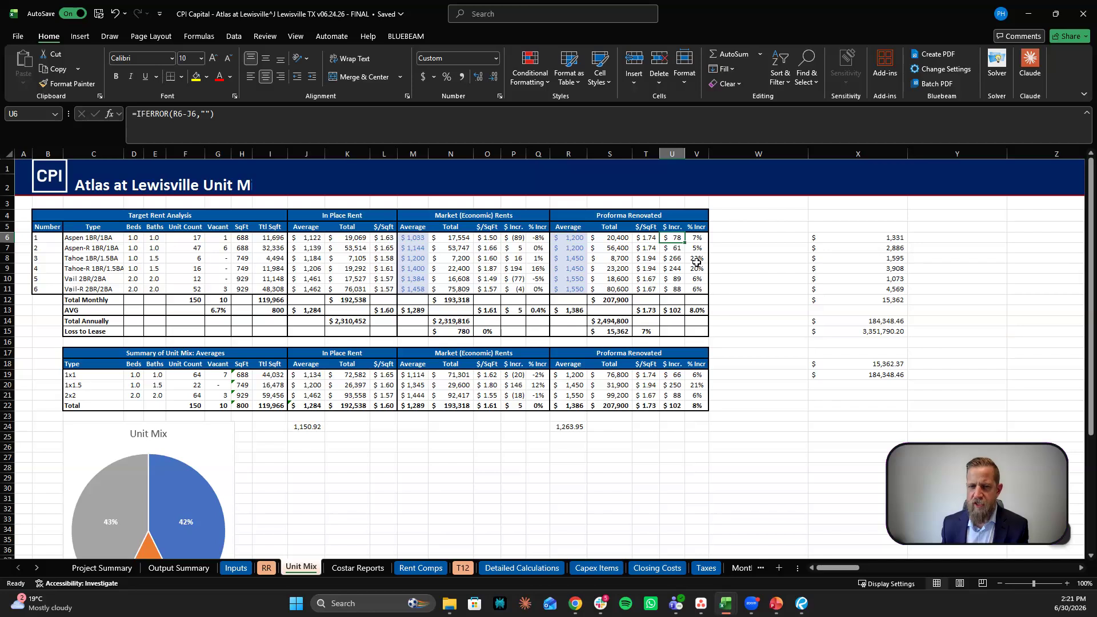
# Step: Examine the Tahoe 1BR/1.5BA and Tahoe-R 1BR/1.5BA rows and the Unit Mix pie chart
pyautogui.moveTo(698, 258); pyautogui.dragTo(96, 269)
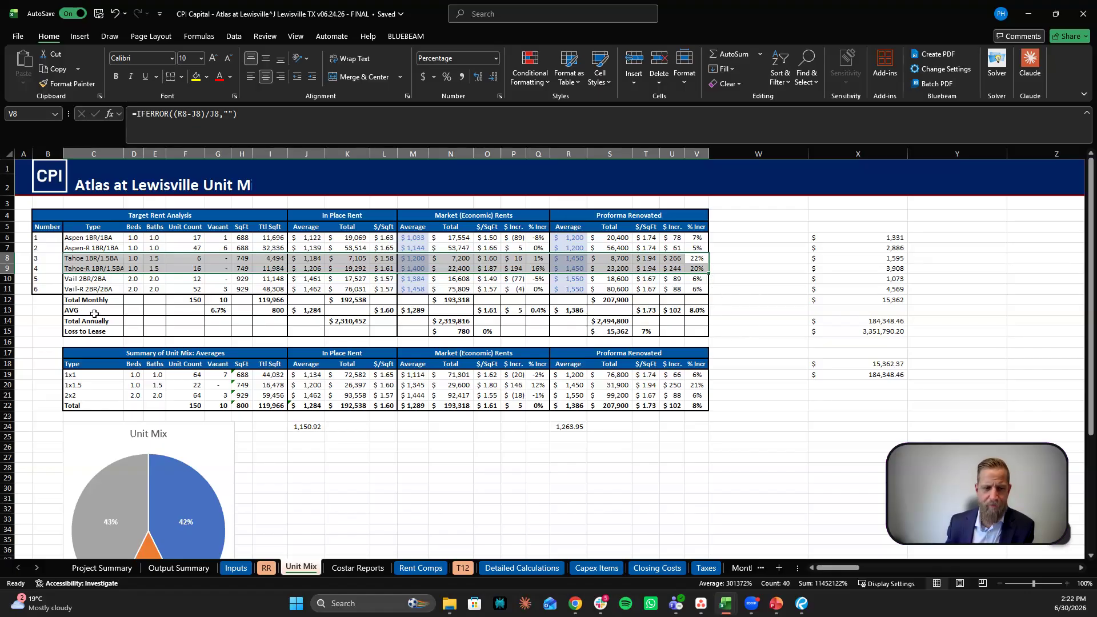
pyautogui.scroll(-1, 95, 313)
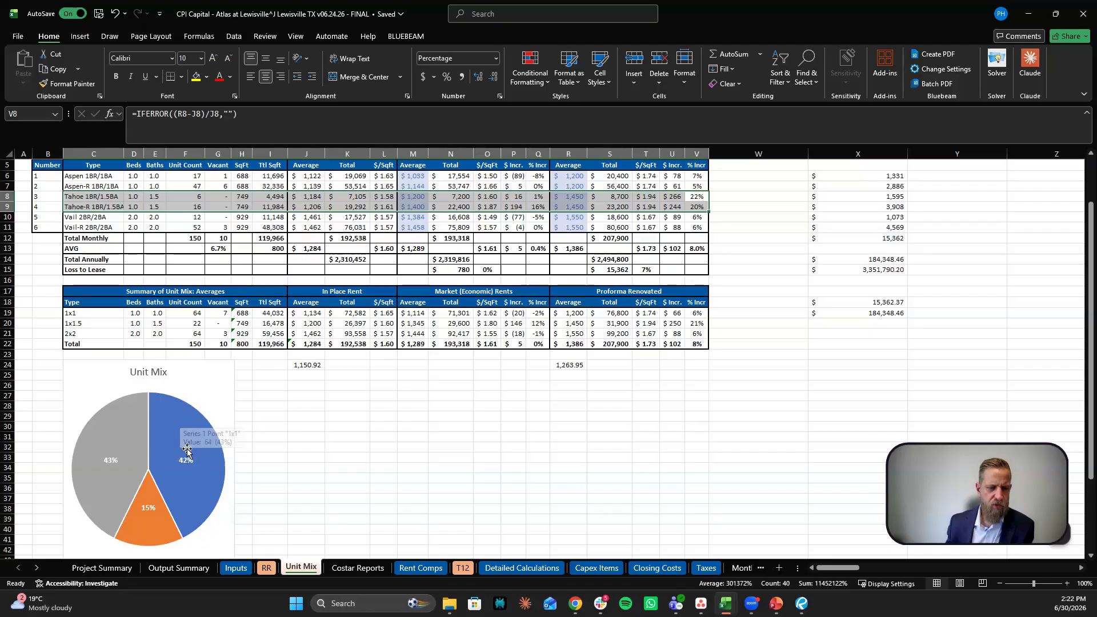
pyautogui.moveTo(185, 458)
pyautogui.scroll(1, 486, 446)
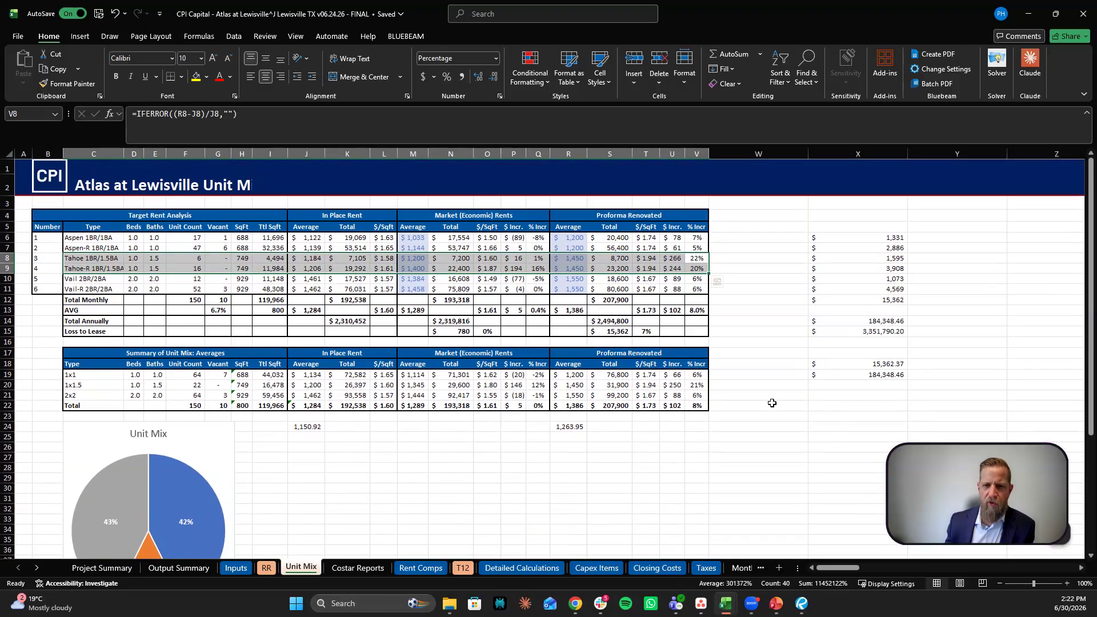
pyautogui.click(771, 403)
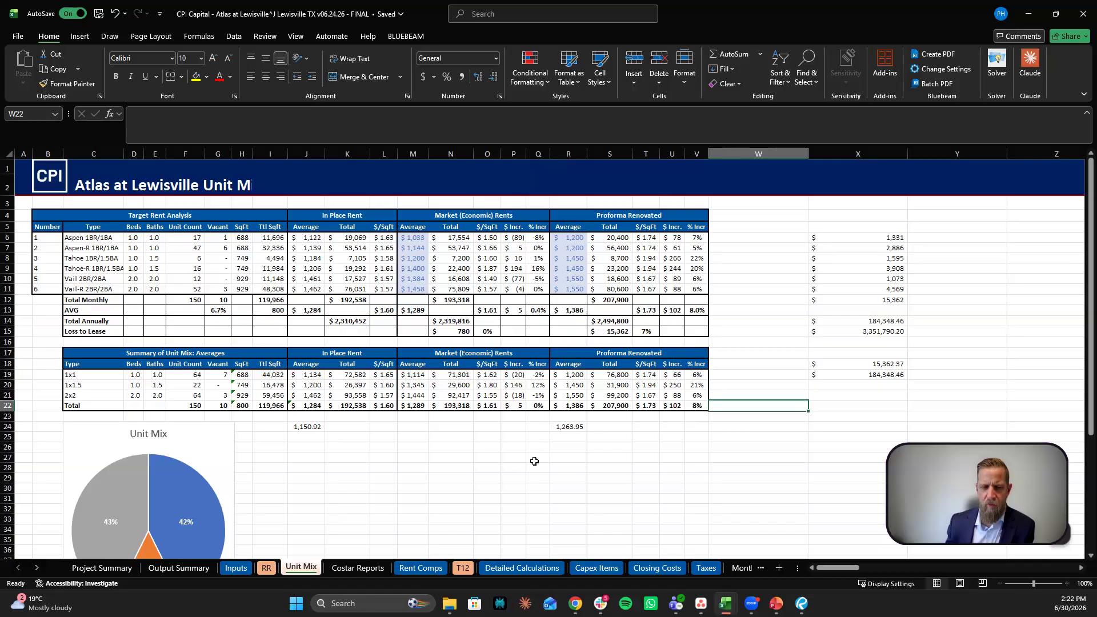
# Step: Review the Rent Comps sheet's Costar Data, the 1 Bedroom and 2 Bedroom comparison tables, and the property map
pyautogui.click(421, 569)
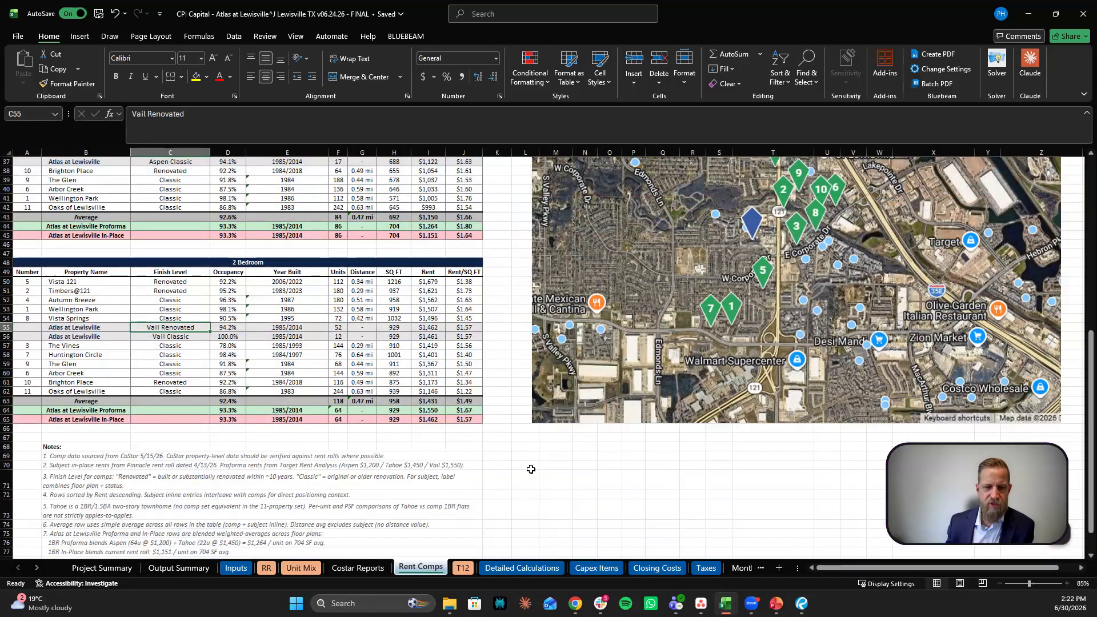
pyautogui.scroll(12, 531, 469)
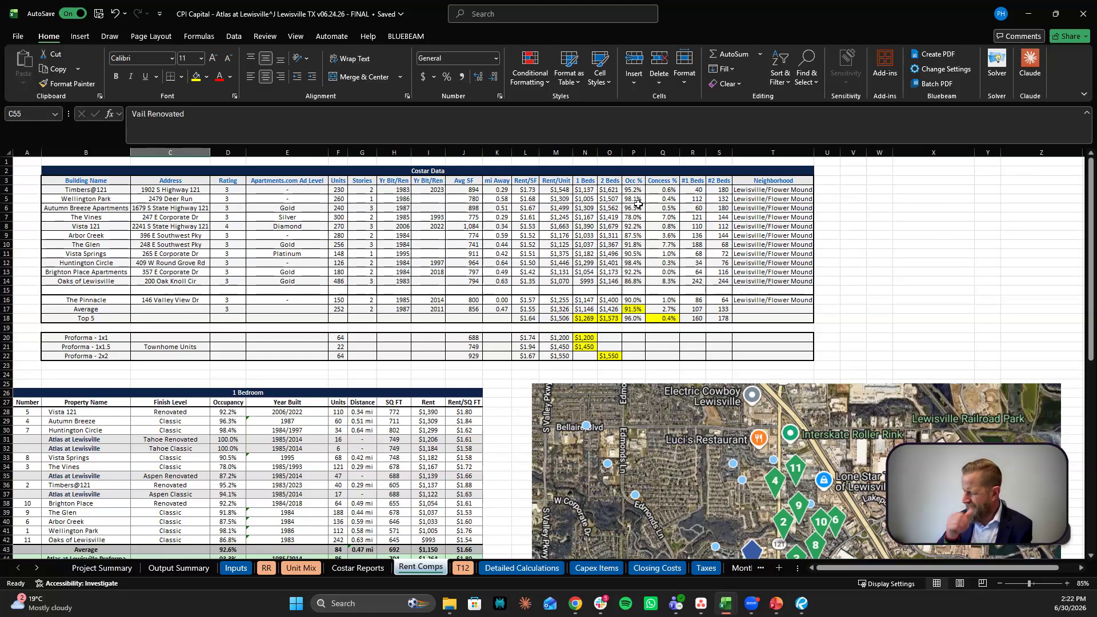
pyautogui.scroll(-6, 779, 234)
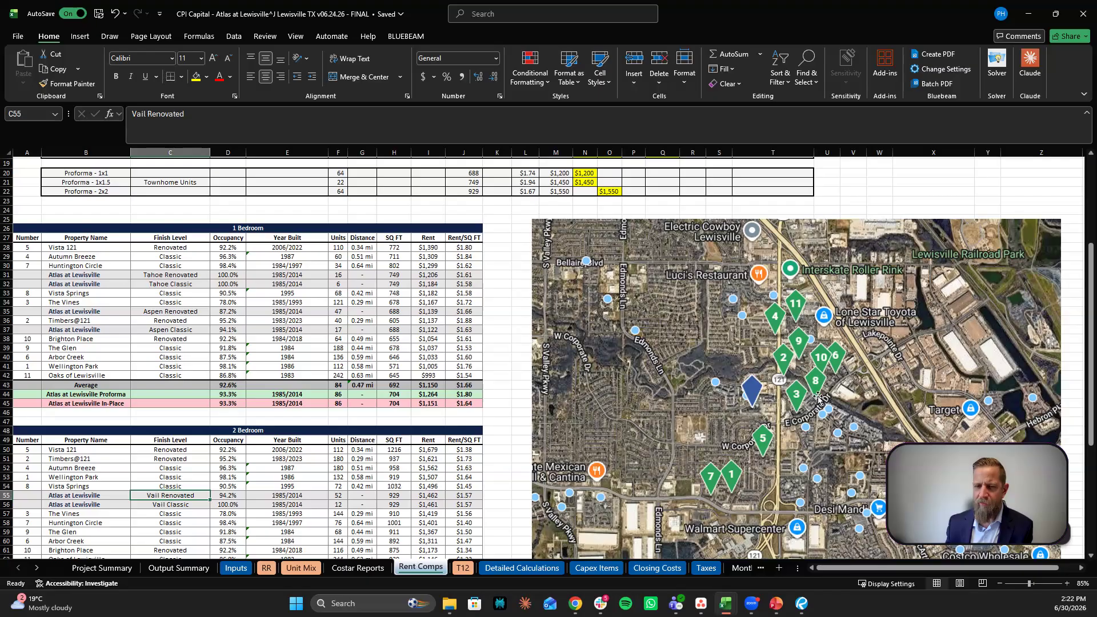
pyautogui.scroll(6, 754, 393)
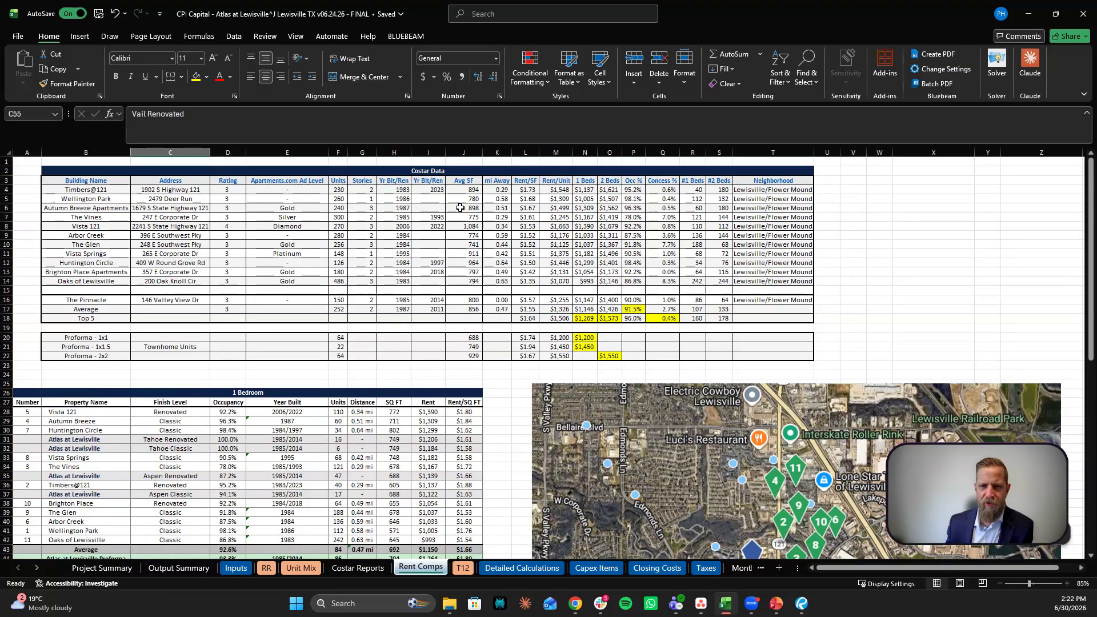
# Step: Compare The Pinnacle's rent per unit and bedroom rents with the Average row in the Costar Data table
pyautogui.click(90, 300)
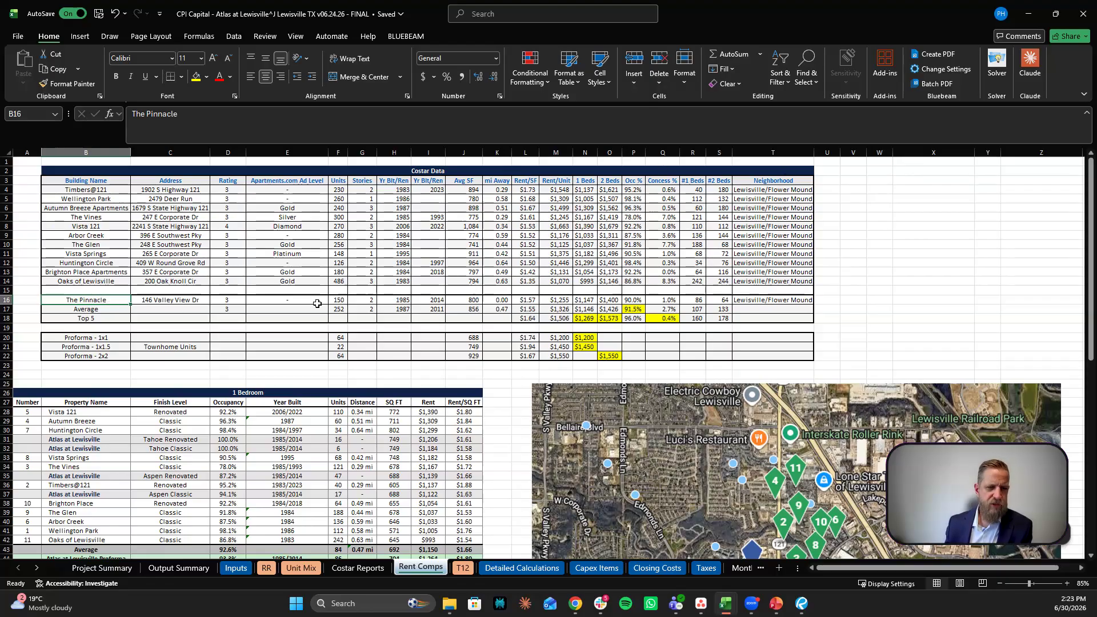
pyautogui.click(555, 300)
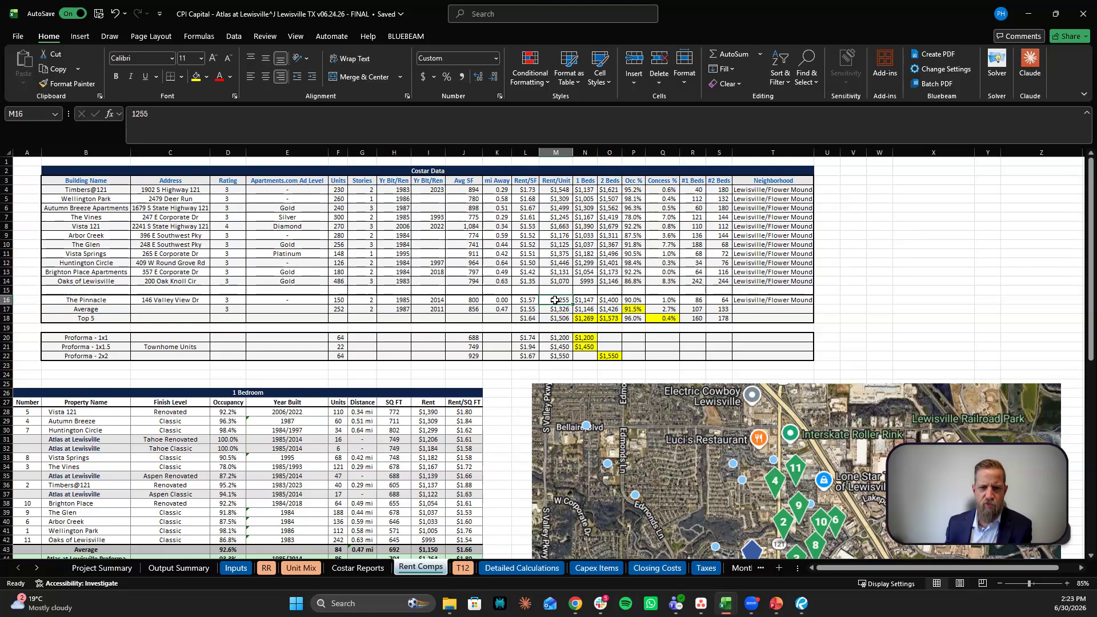
pyautogui.click(595, 300)
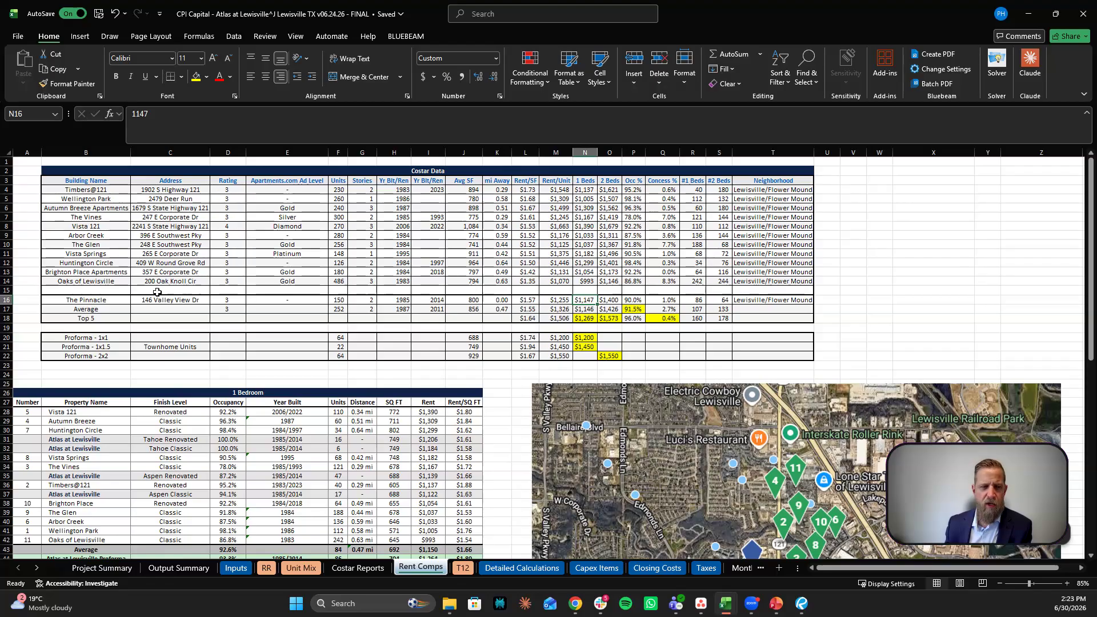
pyautogui.moveTo(549, 309); pyautogui.dragTo(609, 309)
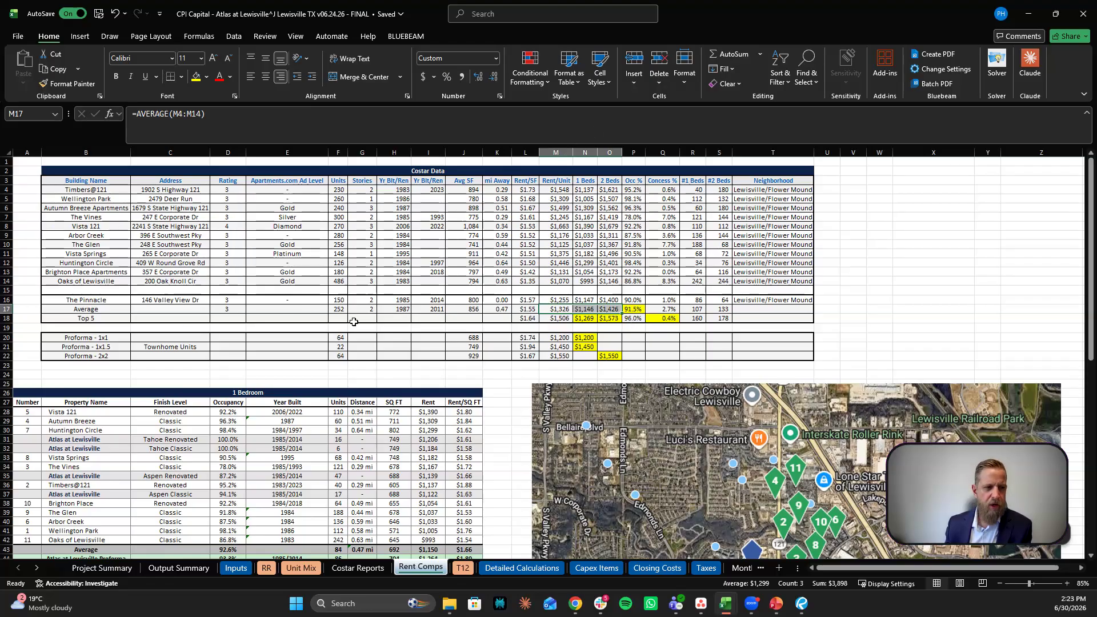
# Step: Compare the Top 5 and Average rent per unit in the Costar Data table with The Pinnacle's rents
pyautogui.click(565, 319)
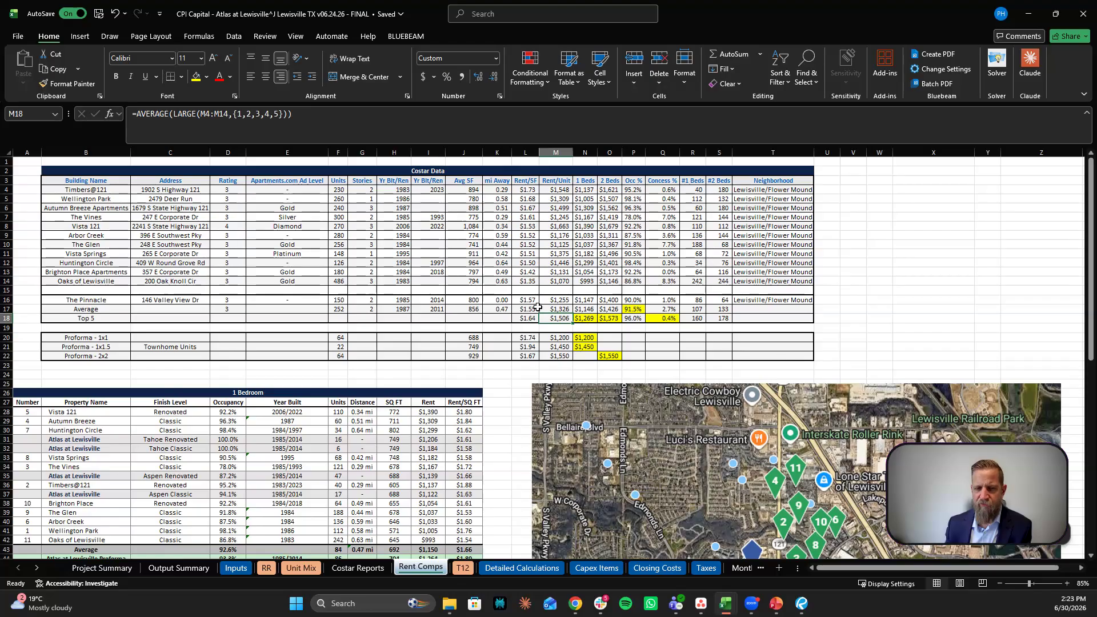
pyautogui.press('Up')
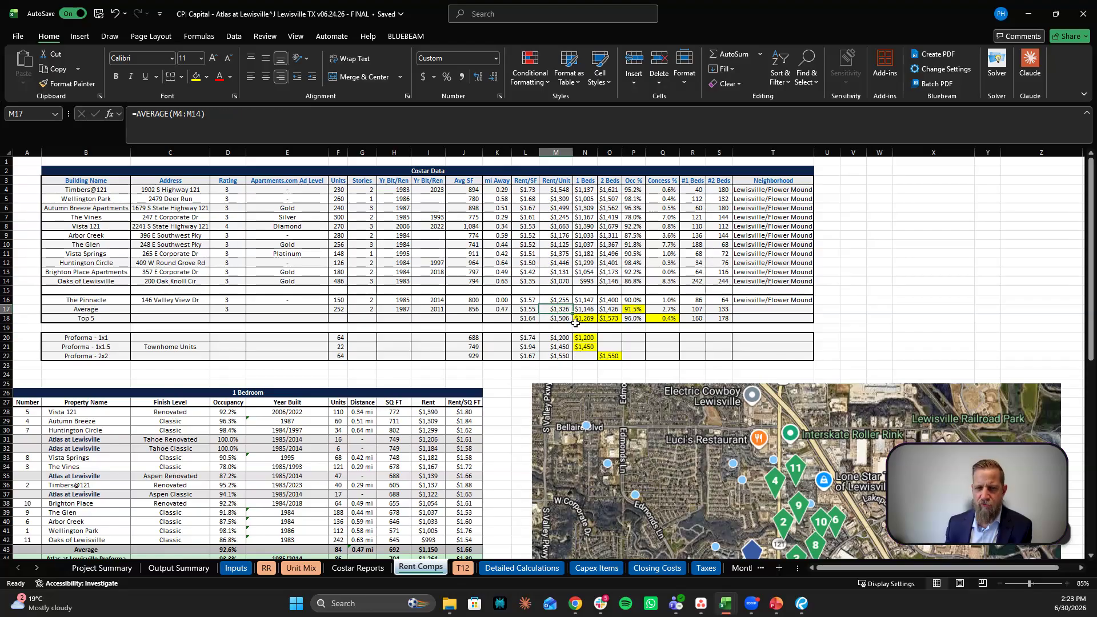
pyautogui.click(548, 318)
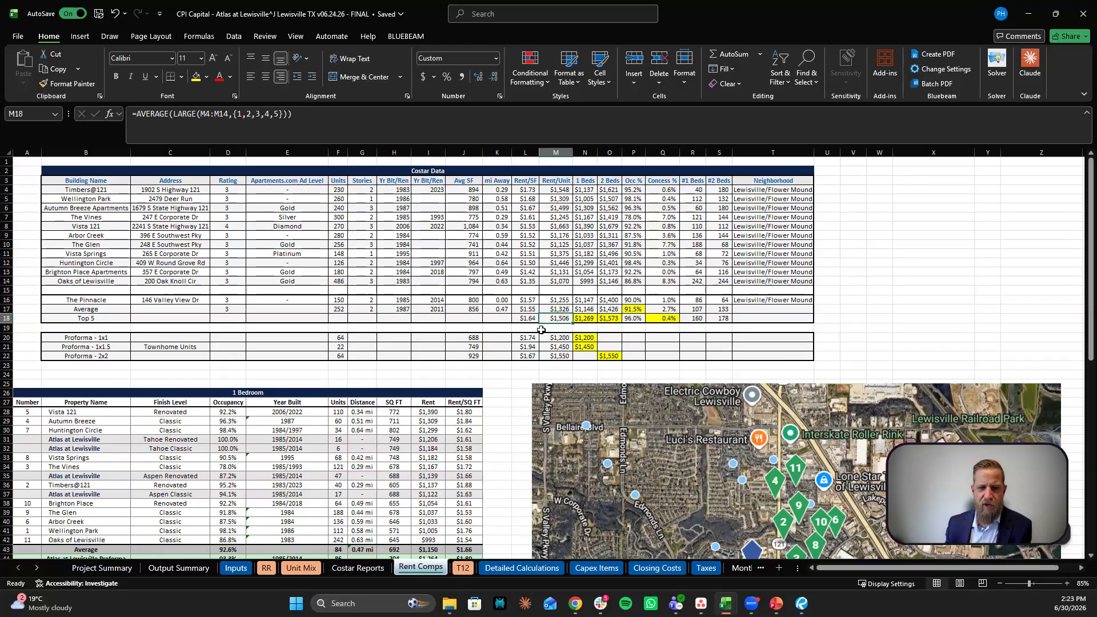
pyautogui.click(563, 298)
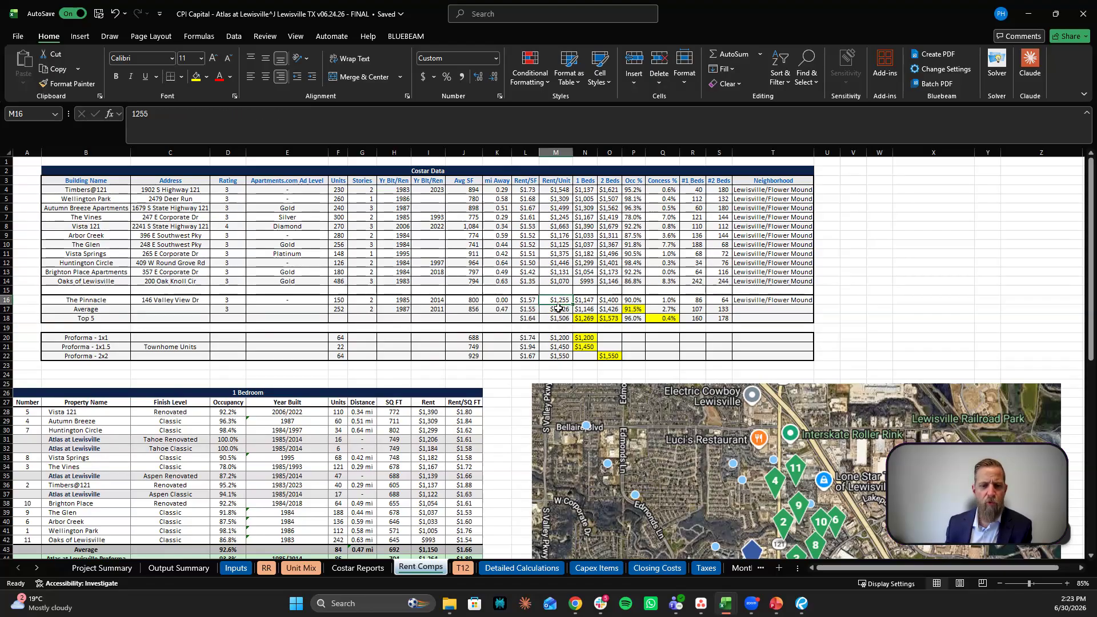
pyautogui.click(594, 300)
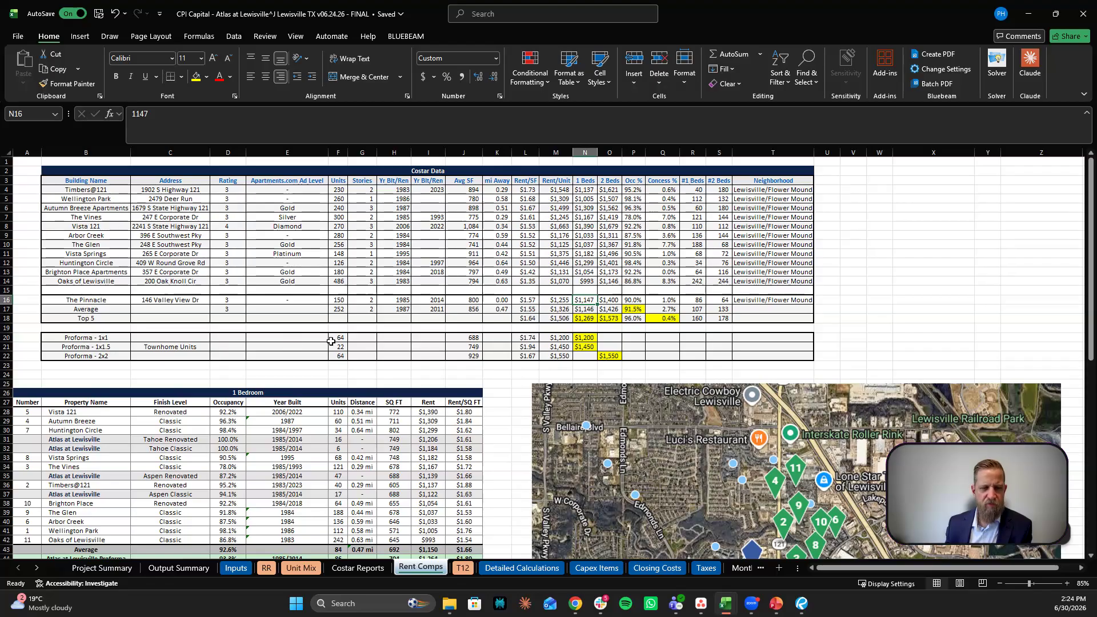
# Step: Compare the Proforma 1x1, 1x1.5 and 2x2 rents with the Top 5 row and the bedroom comparison tables beneath
pyautogui.click(591, 339)
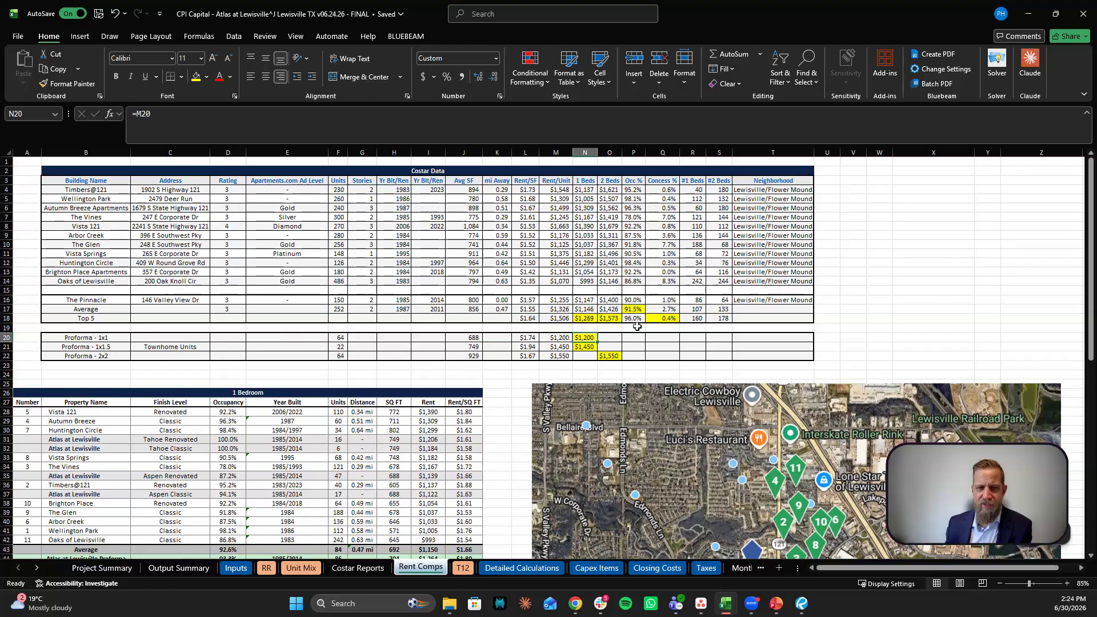
pyautogui.write('=')
pyautogui.press('Left')
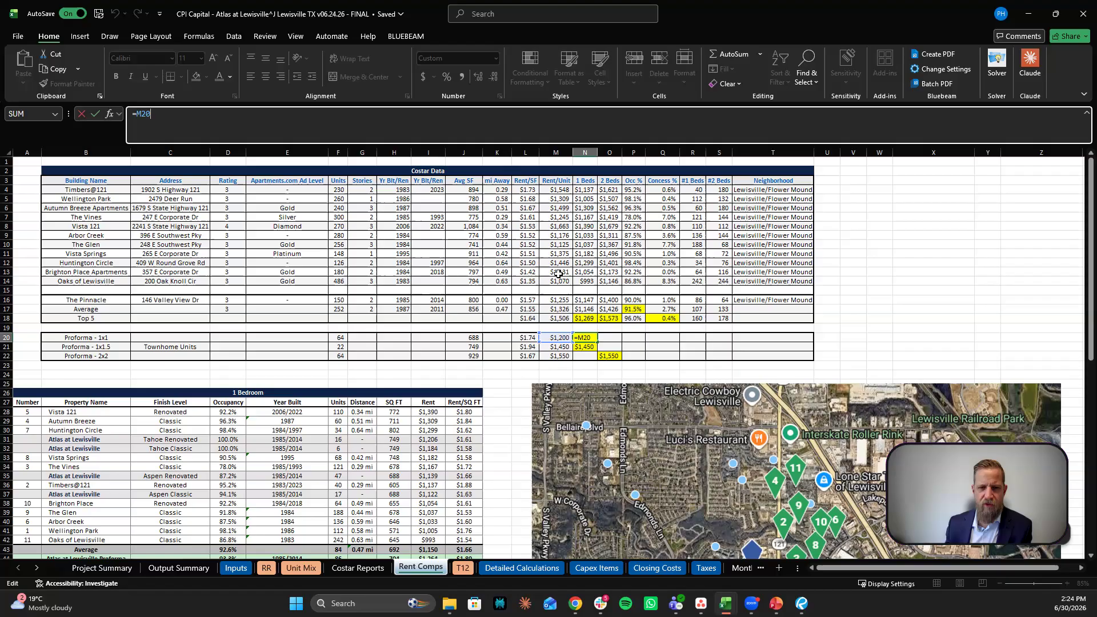
pyautogui.click(868, 321)
pyautogui.click(558, 340)
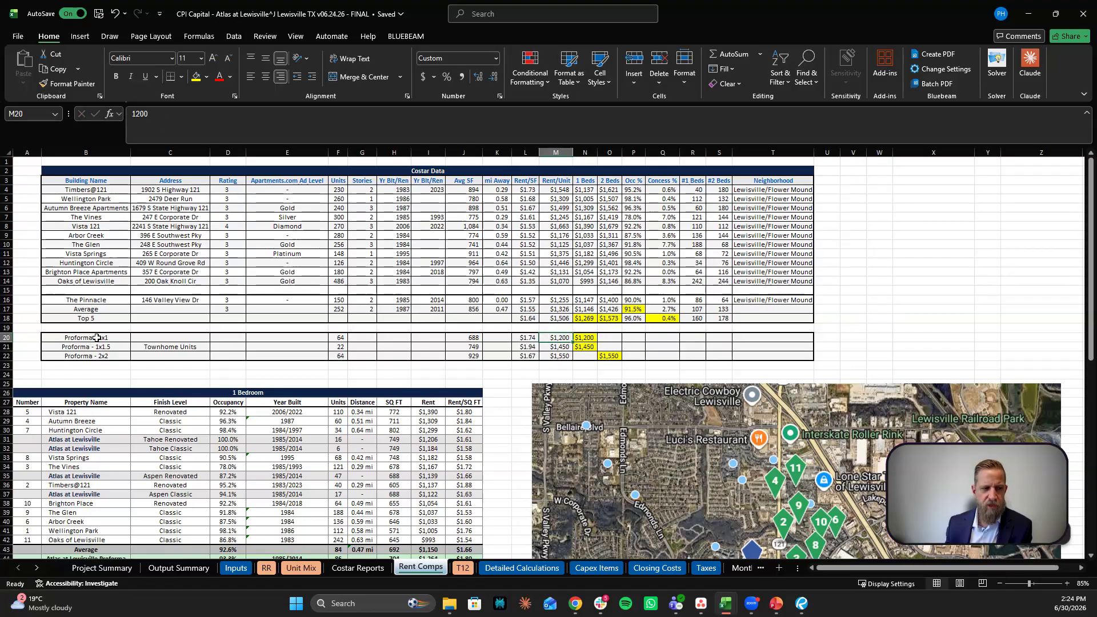
pyautogui.click(549, 349)
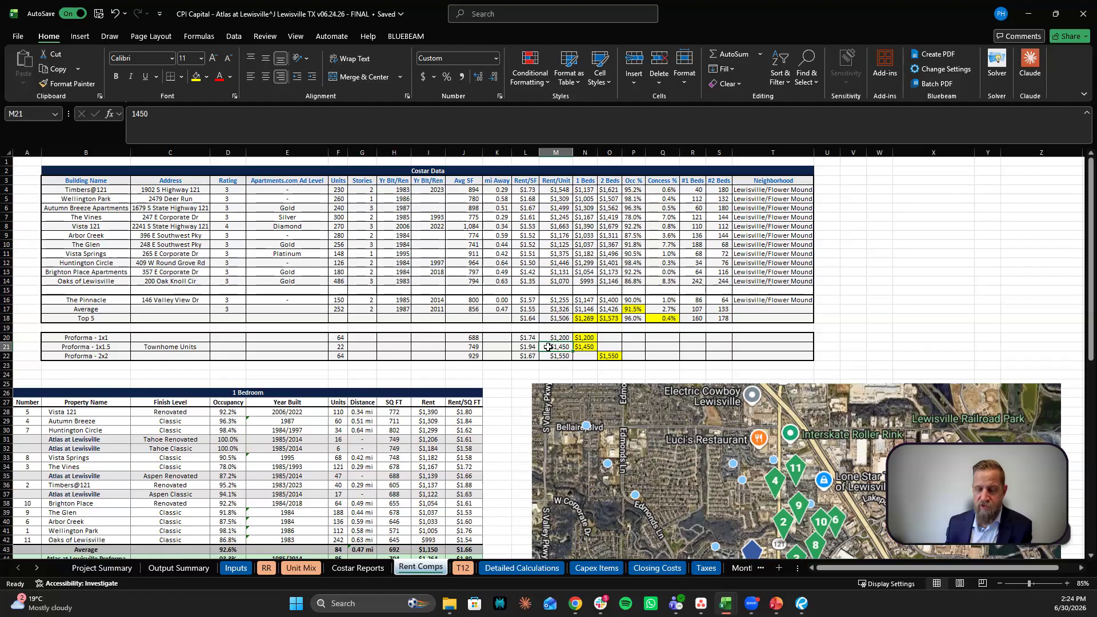
pyautogui.click(562, 318)
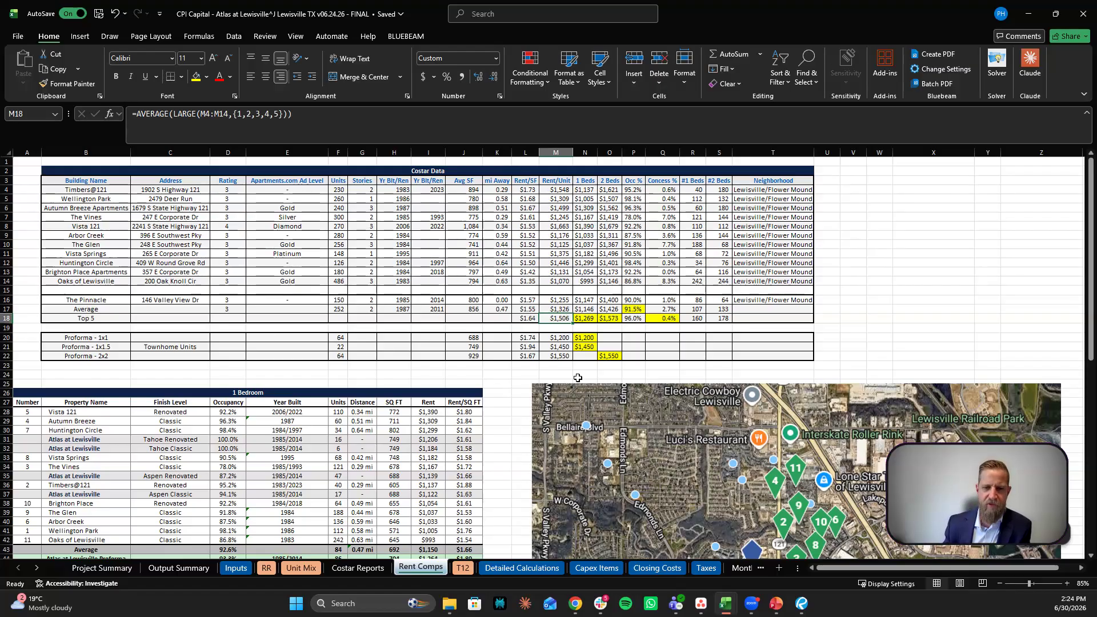
pyautogui.click(564, 358)
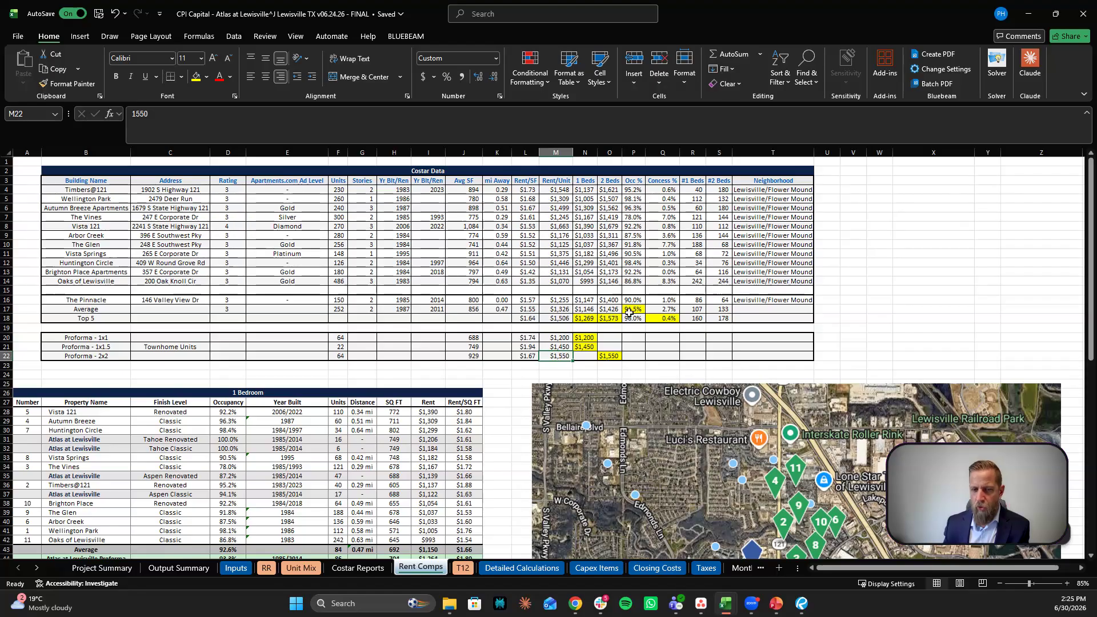
pyautogui.scroll(-2, 795, 312)
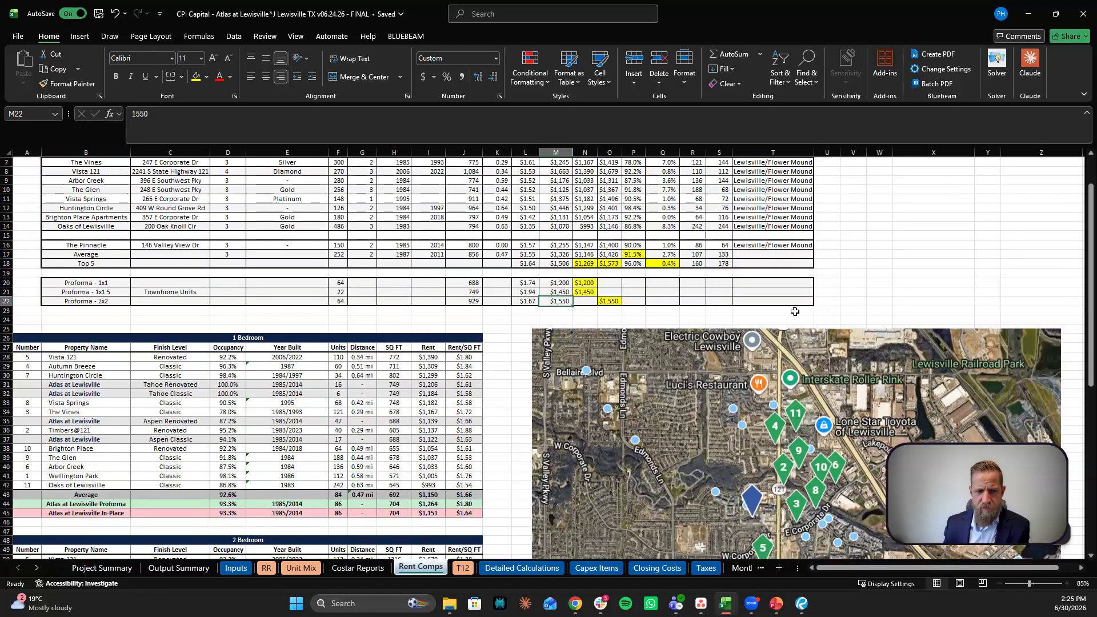
pyautogui.scroll(-1, 795, 311)
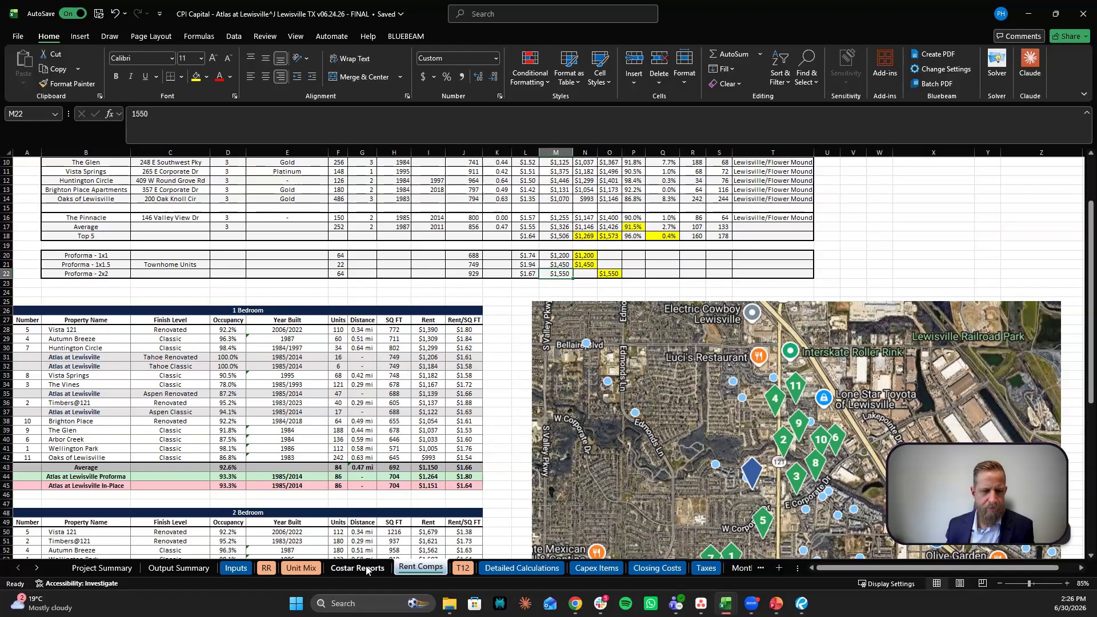
# Step: Review the Inputs sheet's Unit Mix, checking the average Pro Forma rent, In-Place rents and the formulas for units to renovate or mark to market
pyautogui.click(266, 568)
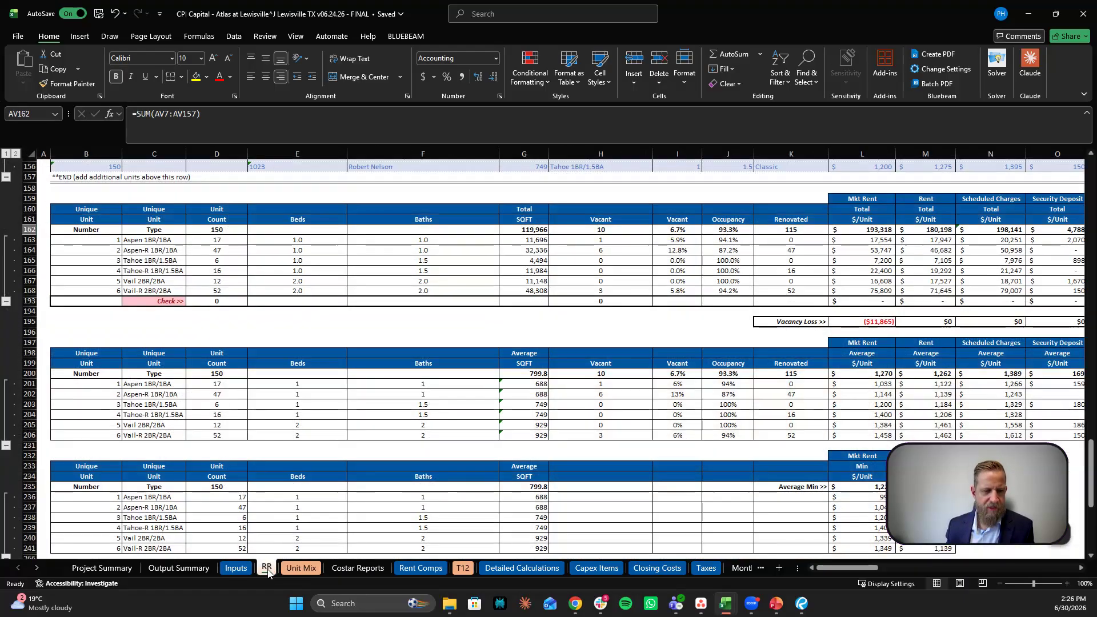
pyautogui.click(235, 568)
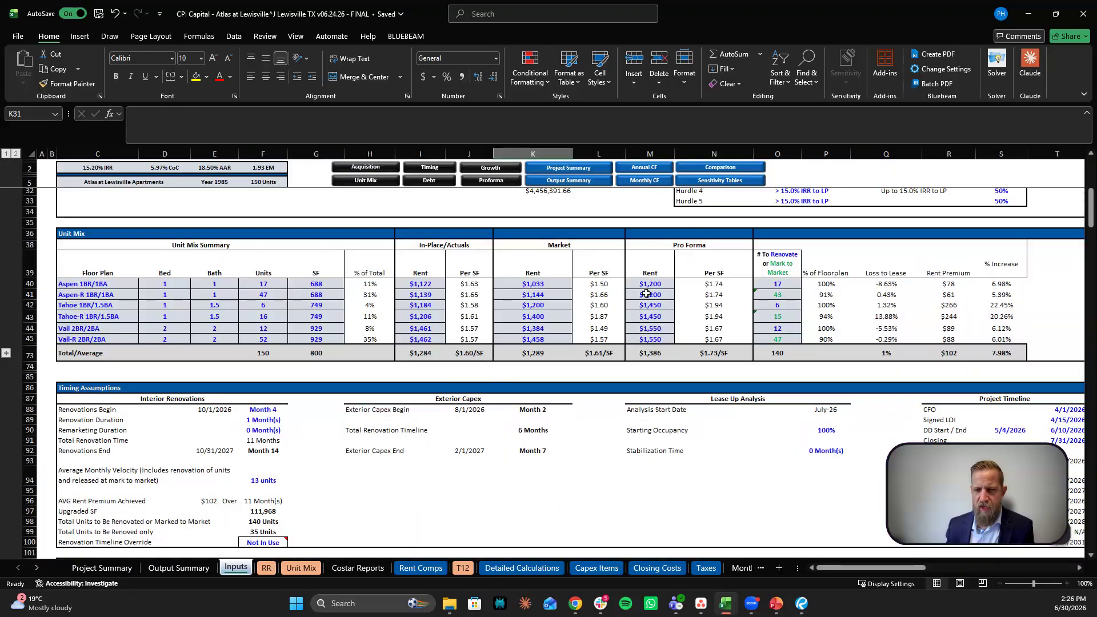
pyautogui.click(662, 354)
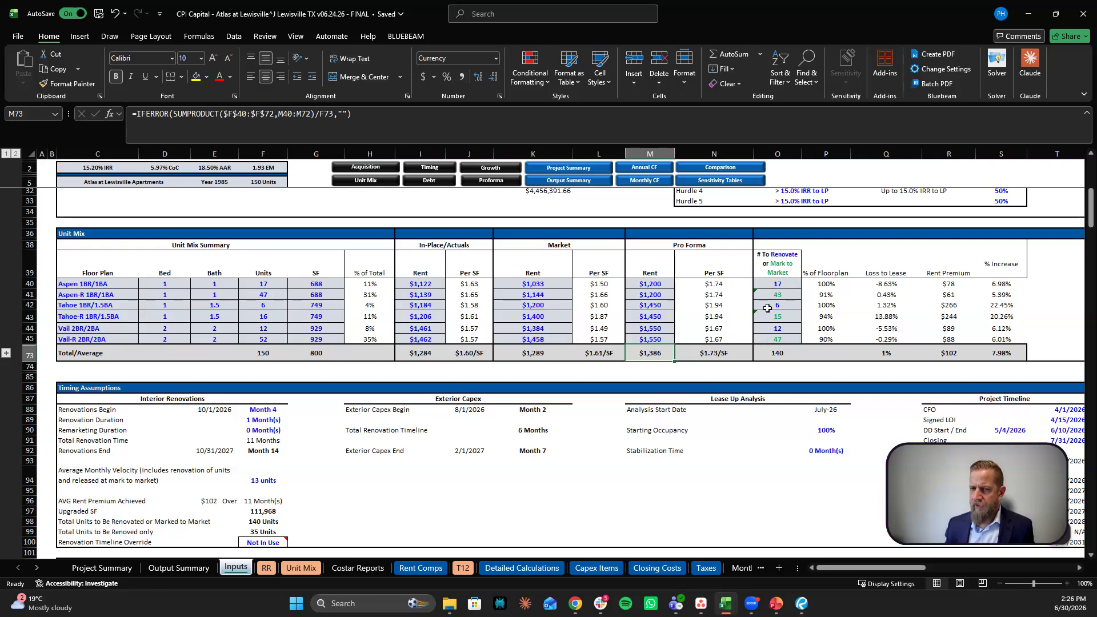
pyautogui.click(411, 294)
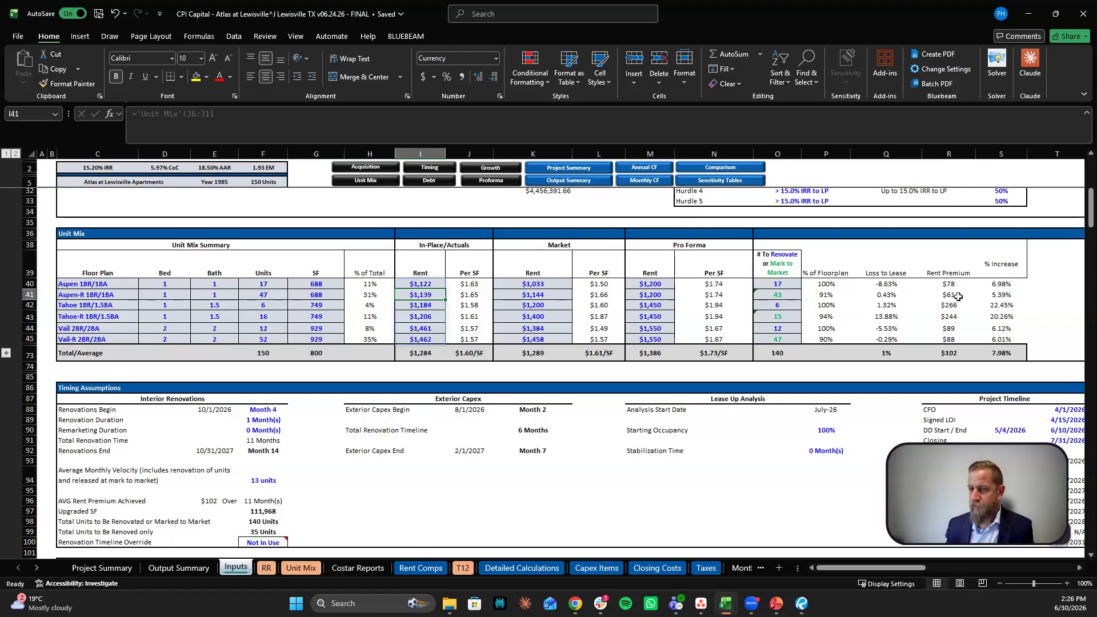
pyautogui.click(796, 295)
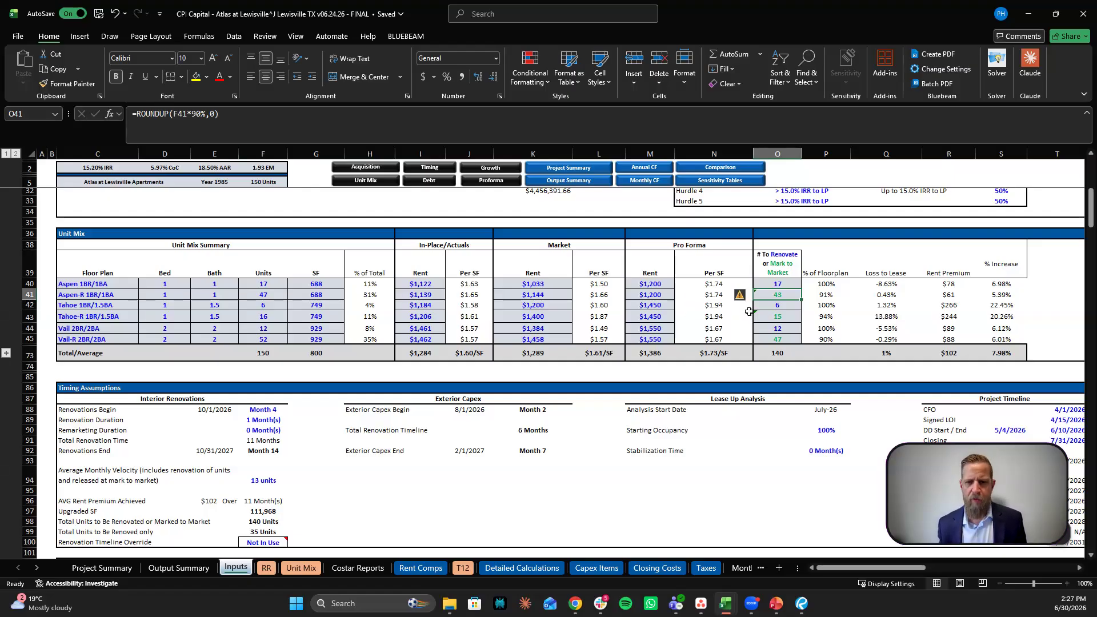
pyautogui.click(784, 285)
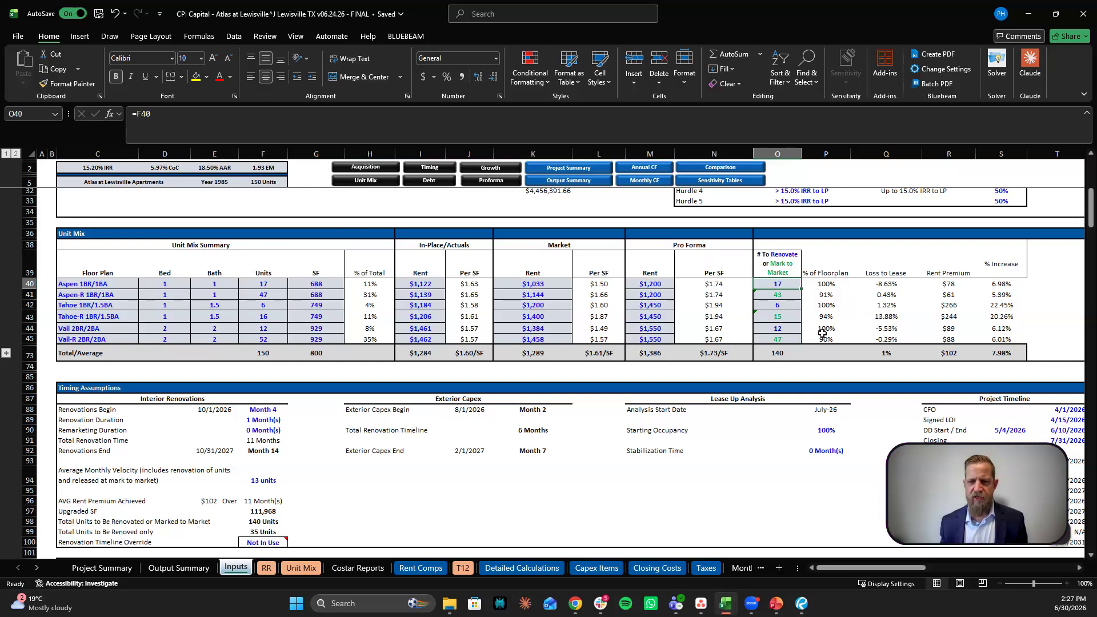
pyautogui.click(787, 353)
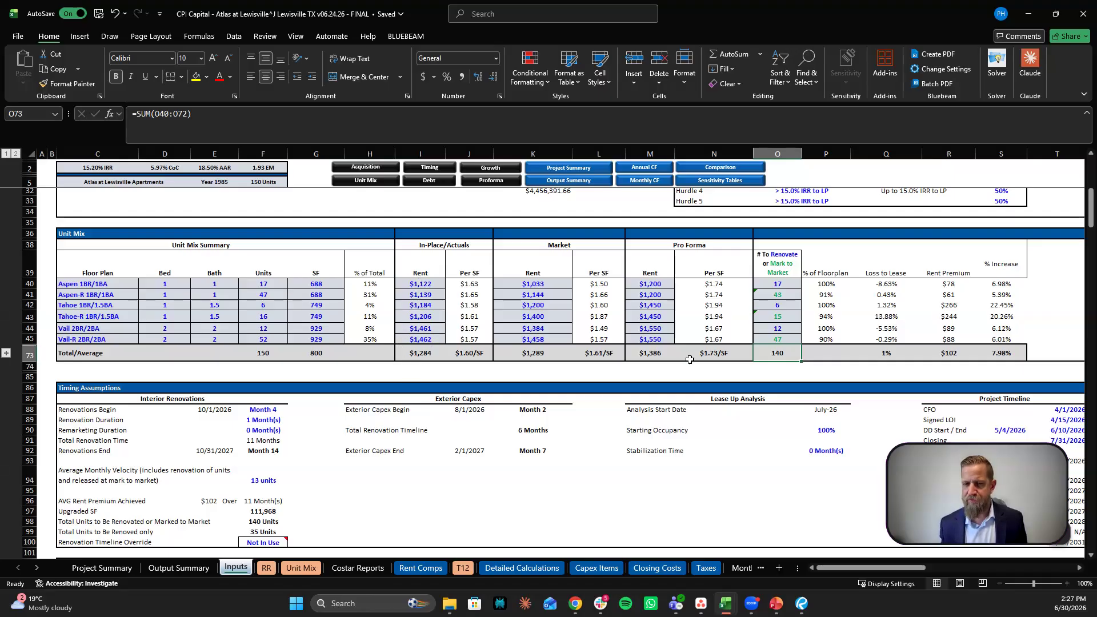
# Step: Examine the Interior Renovations timing assumptions on the Inputs sheet, including the Average Monthly Velocity
pyautogui.scroll(-3, 755, 300)
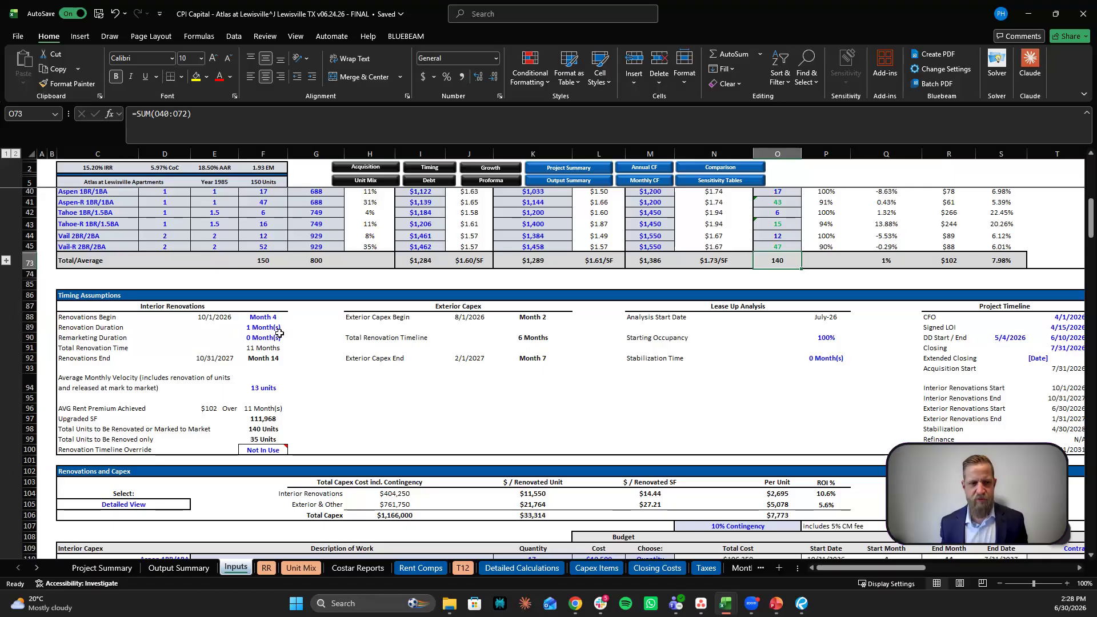
pyautogui.click(483, 429)
pyautogui.click(259, 387)
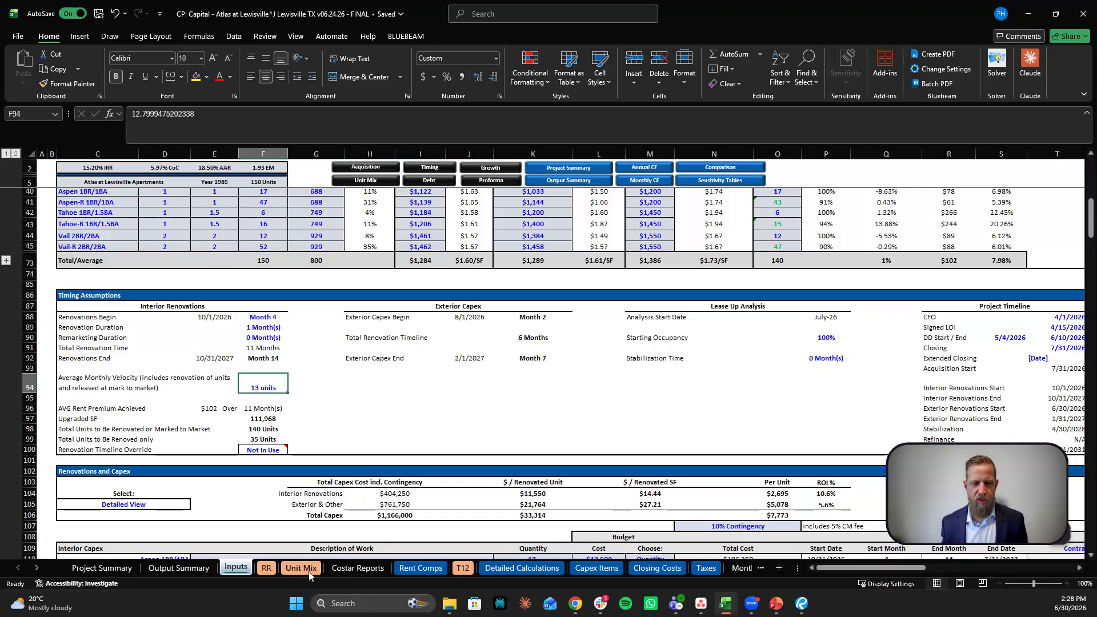
# Step: Sum the RR sheet's total lease expirations for Months 1 to 10 and compare them with the renovation timing on the Inputs sheet
pyautogui.click(266, 568)
pyautogui.moveTo(924, 568); pyautogui.dragTo(1057, 568)
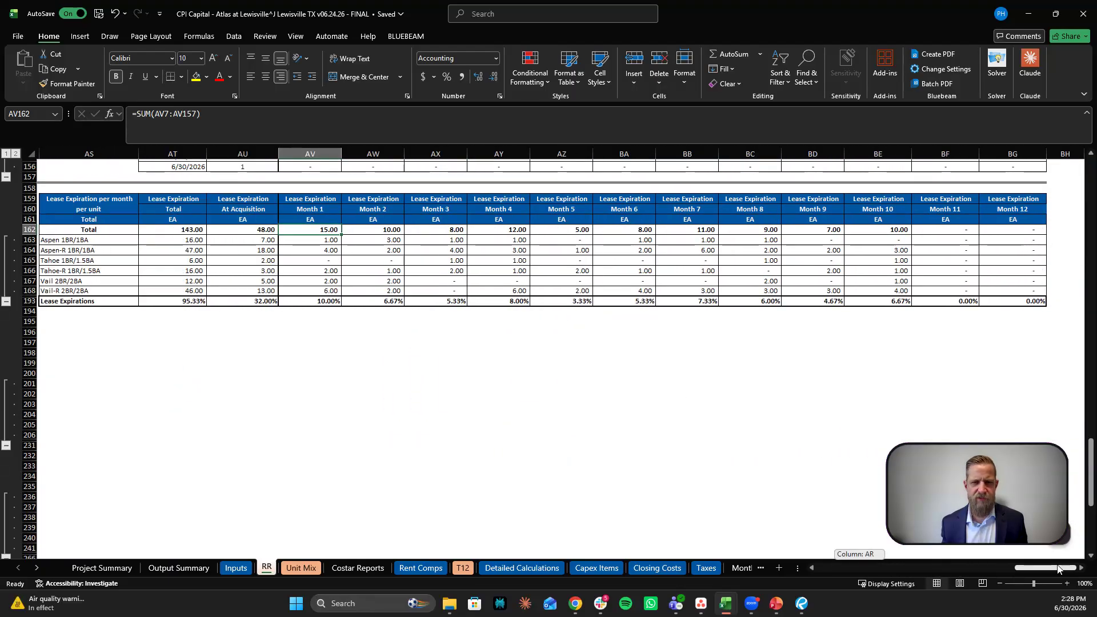
pyautogui.moveTo(316, 228); pyautogui.dragTo(891, 229)
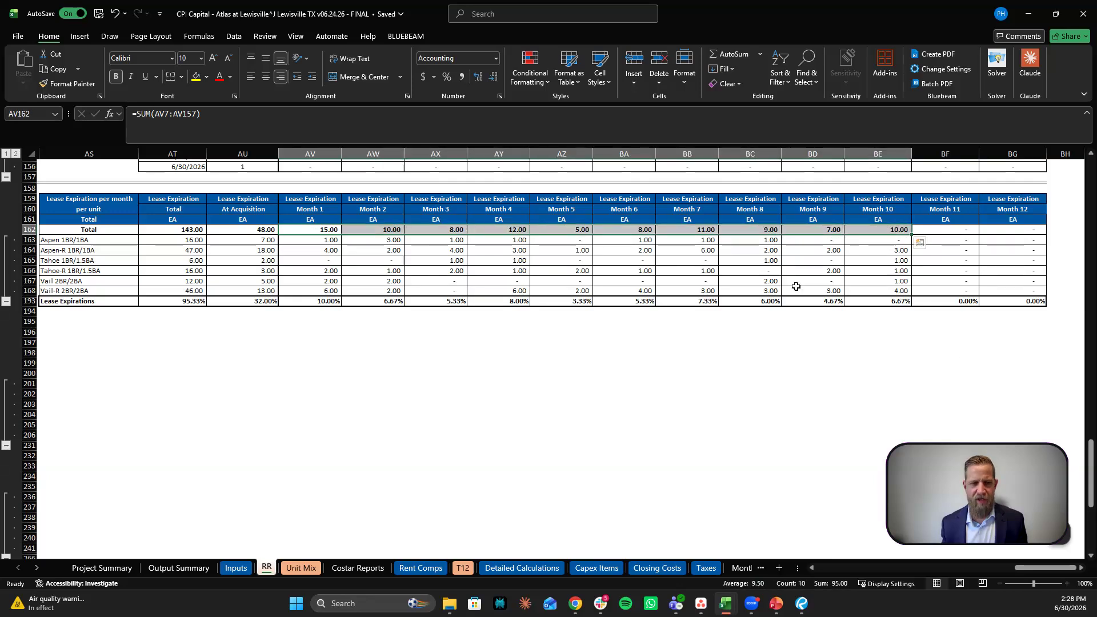
pyautogui.click(236, 568)
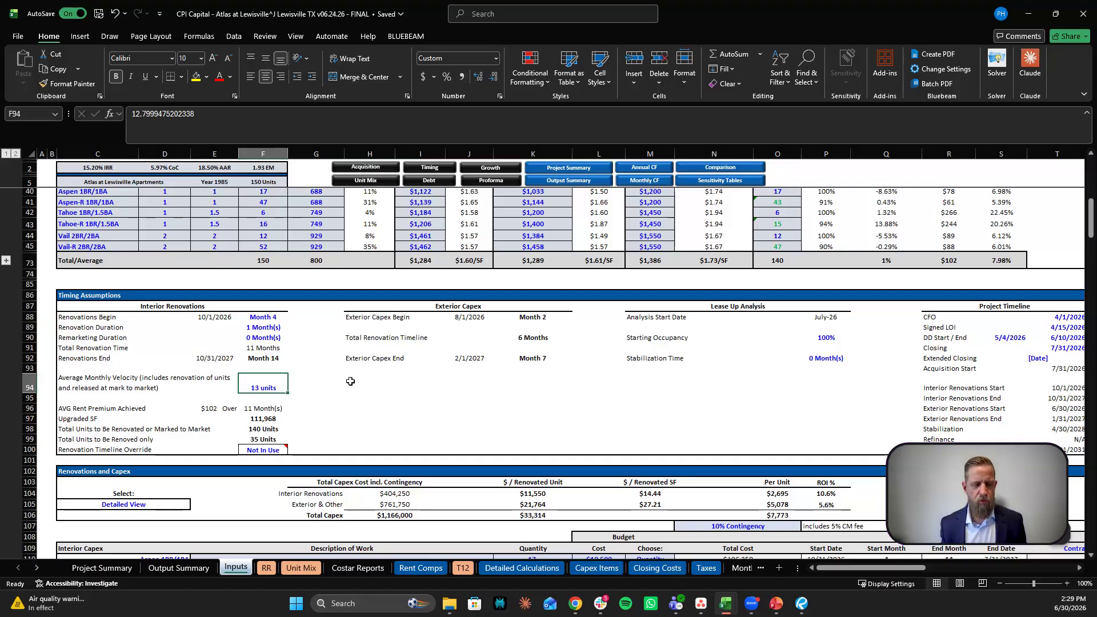
pyautogui.scroll(1, 870, 298)
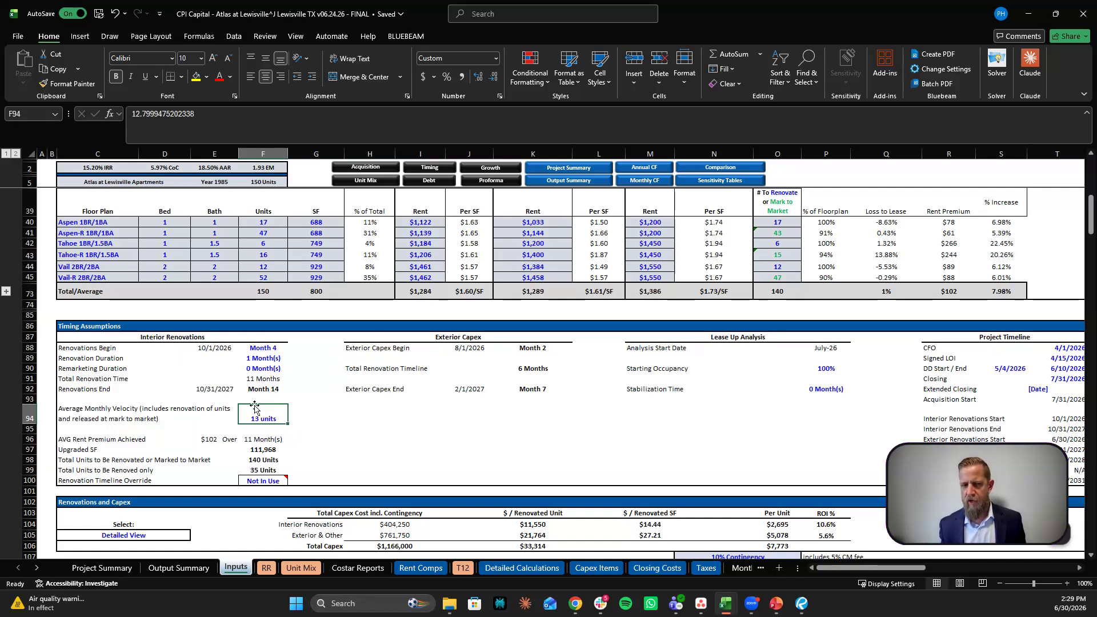
pyautogui.click(522, 428)
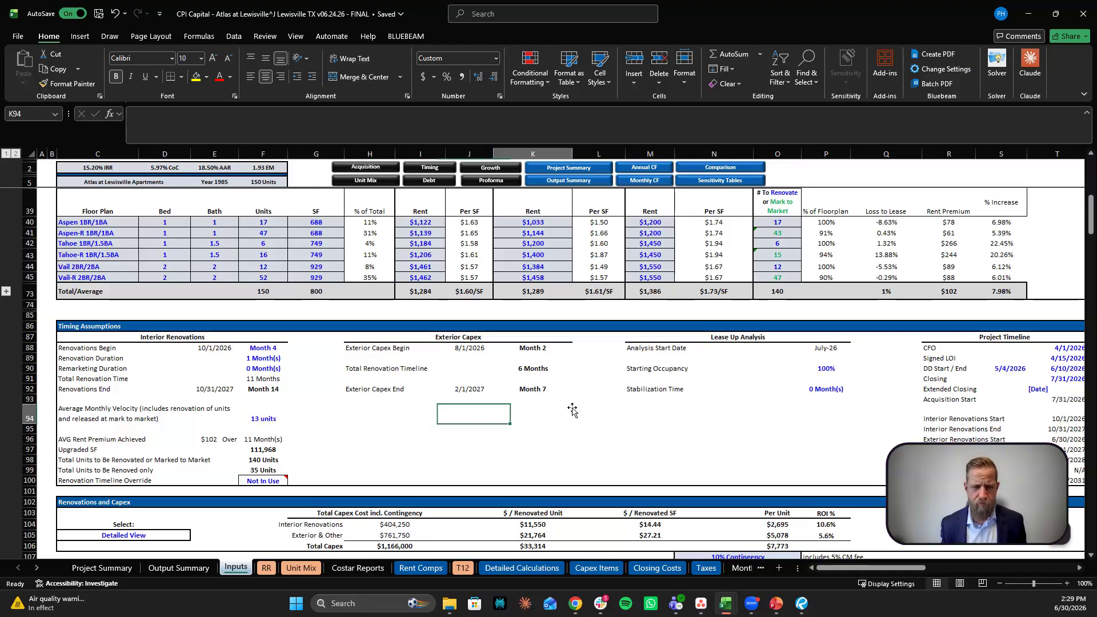
# Step: Examine the Renovations and Capex section and trace the Aspen 1BR/1BA interior capex quantity back to the Unit Mix renovation counts
pyautogui.scroll(-6, 858, 404)
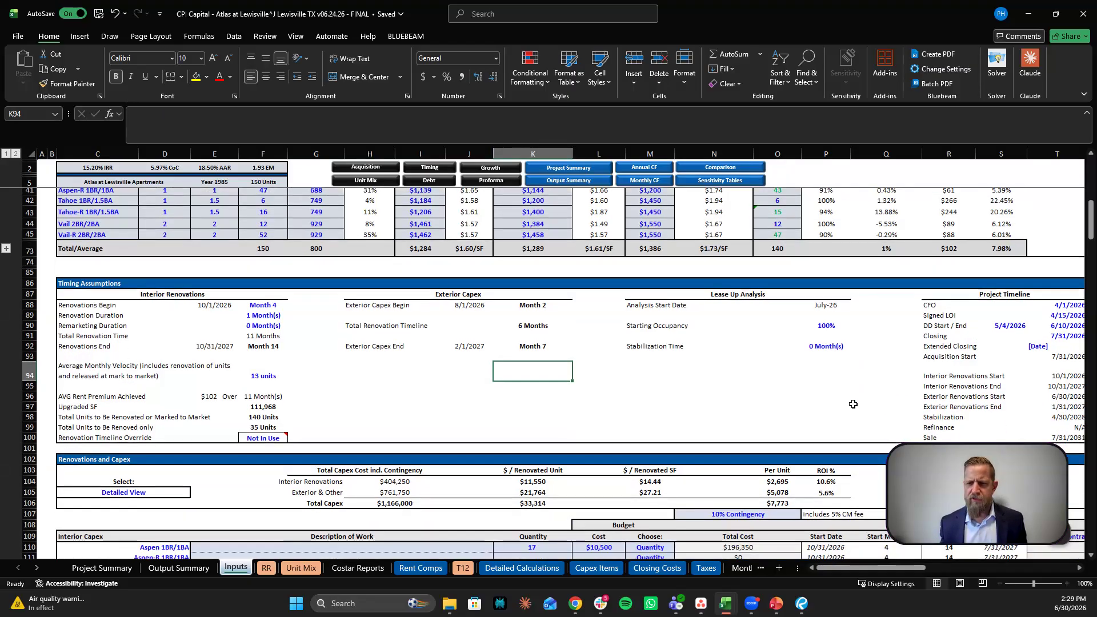
pyautogui.scroll(-1, 850, 404)
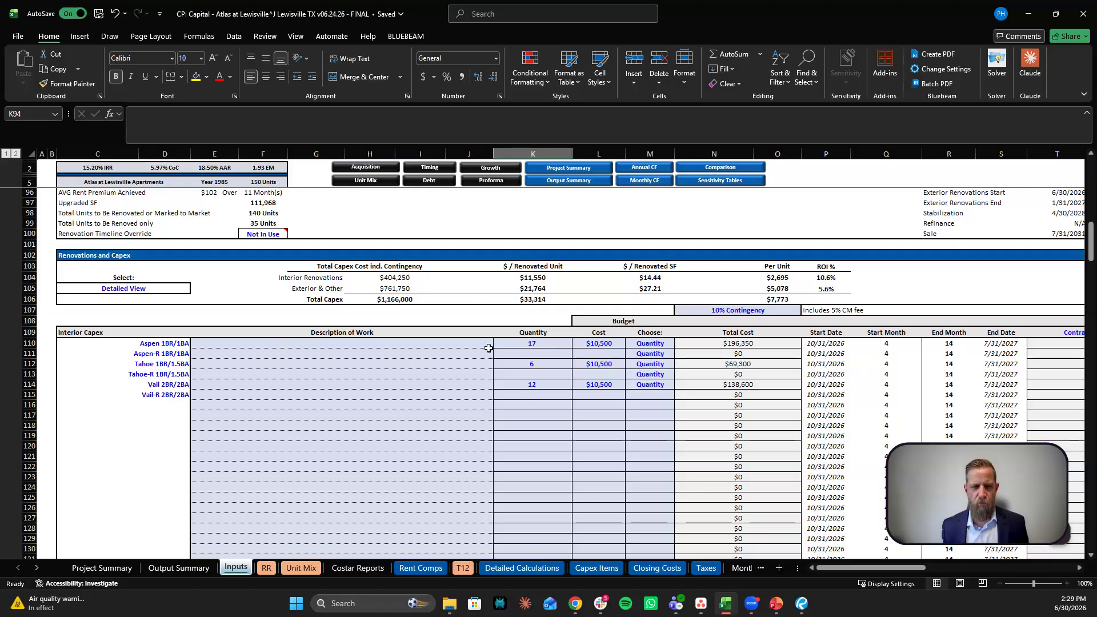
pyautogui.click(557, 342)
pyautogui.scroll(2, 696, 322)
pyautogui.scroll(7, 696, 323)
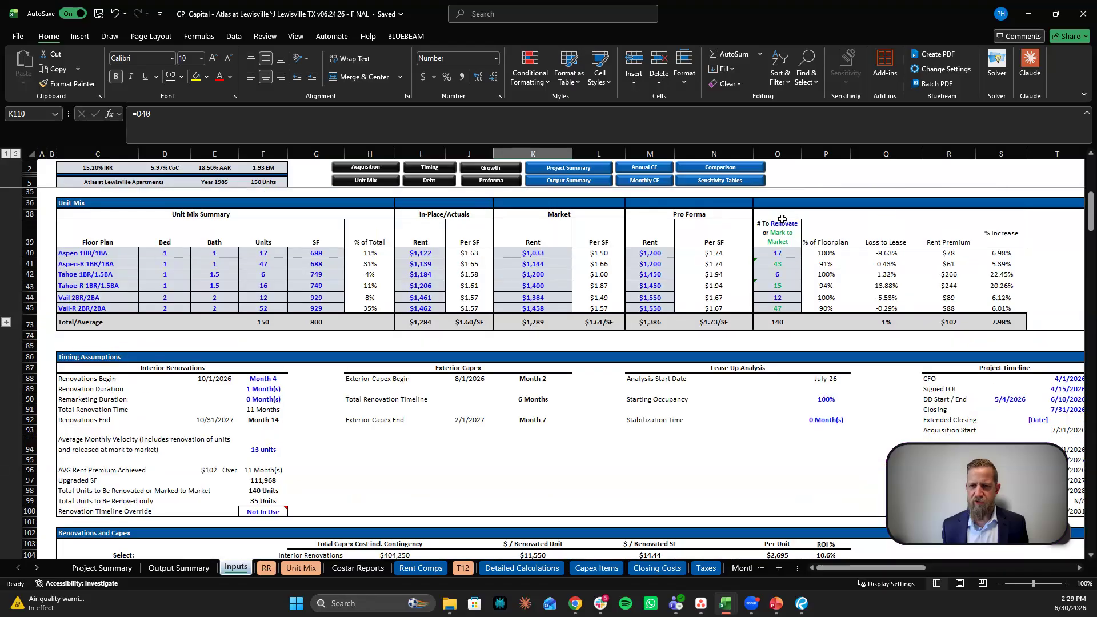
pyautogui.scroll(-10, 786, 294)
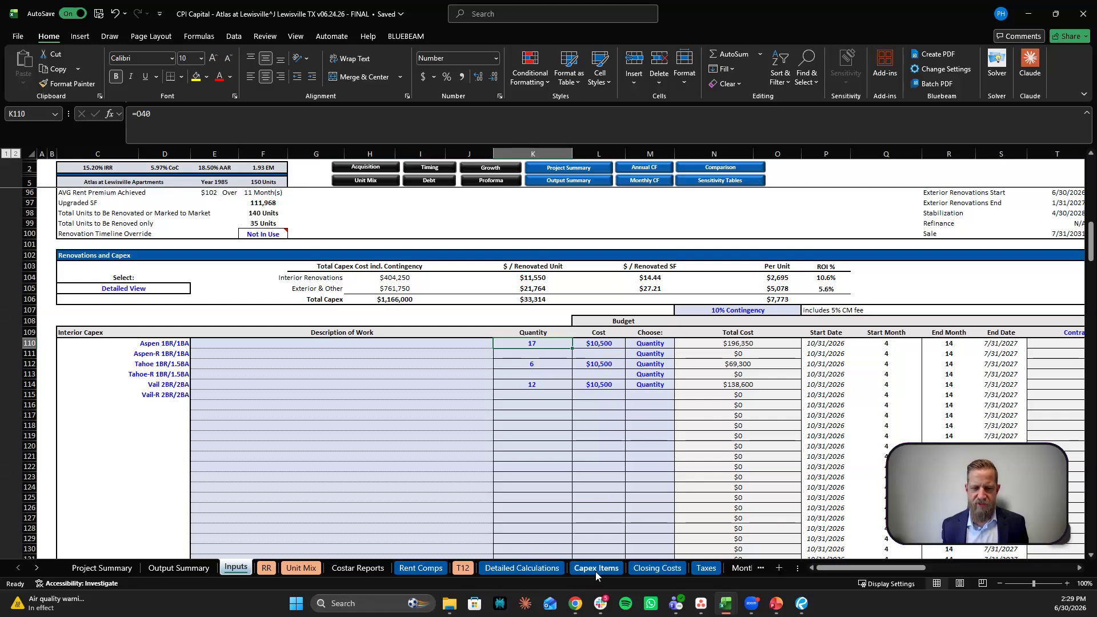
# Step: Review the Unit Renovations Estimate table on the Capex Items sheet
pyautogui.click(542, 570)
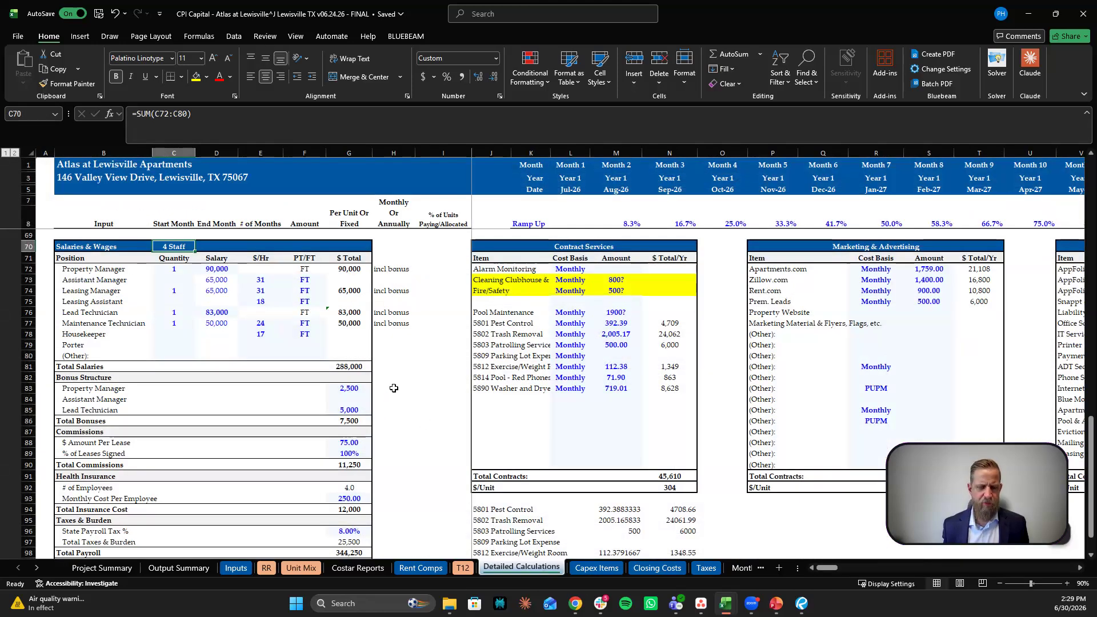
pyautogui.scroll(6, 394, 388)
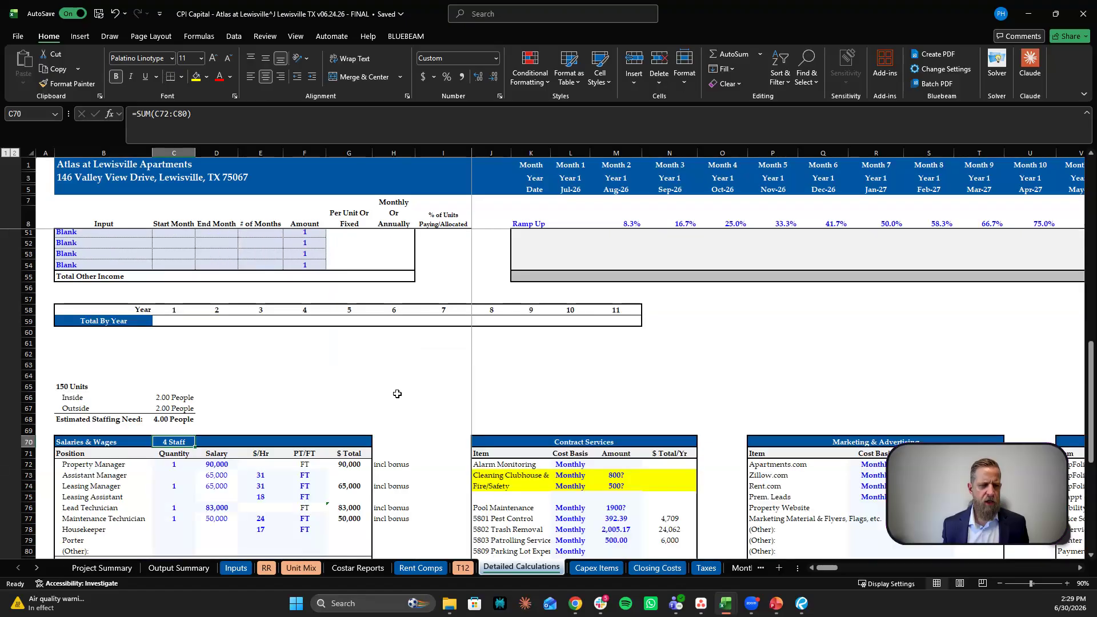
pyautogui.click(596, 568)
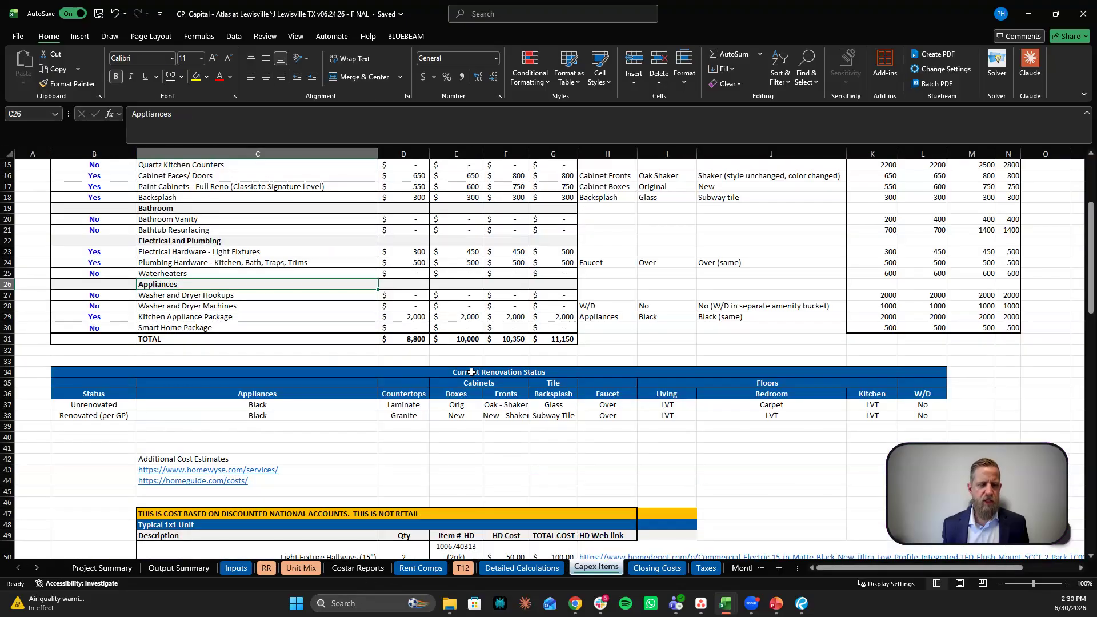
pyautogui.scroll(7, 473, 372)
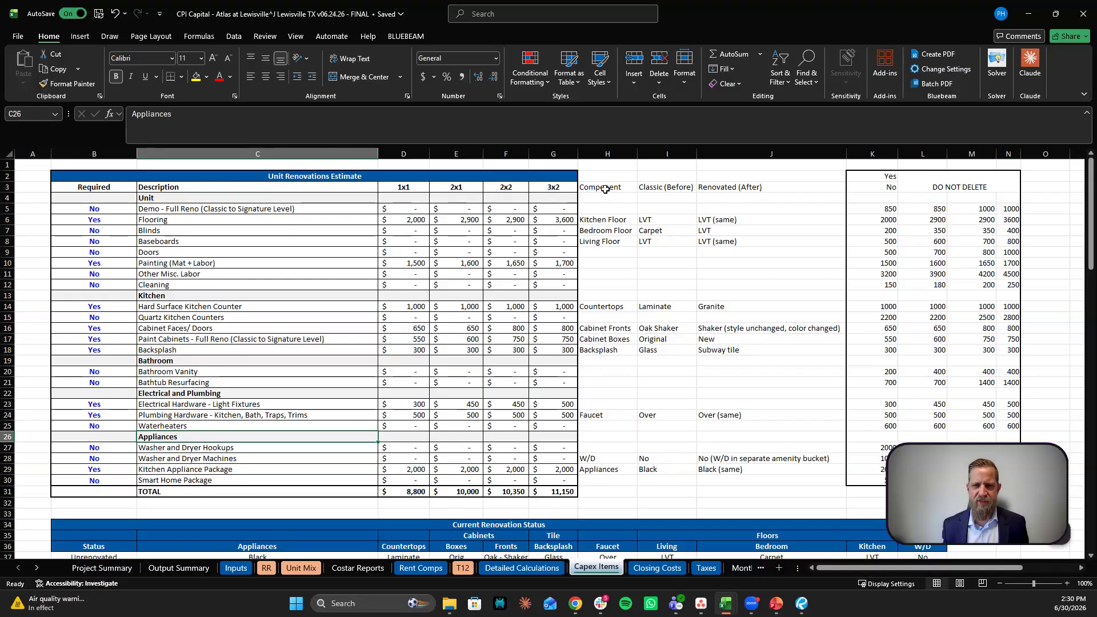
# Step: Compare the Classic (Before) and Renovated (After) finishes and inspect the total renovation costs for the 1x1, 2x1 and 2x2 units
pyautogui.click(673, 186)
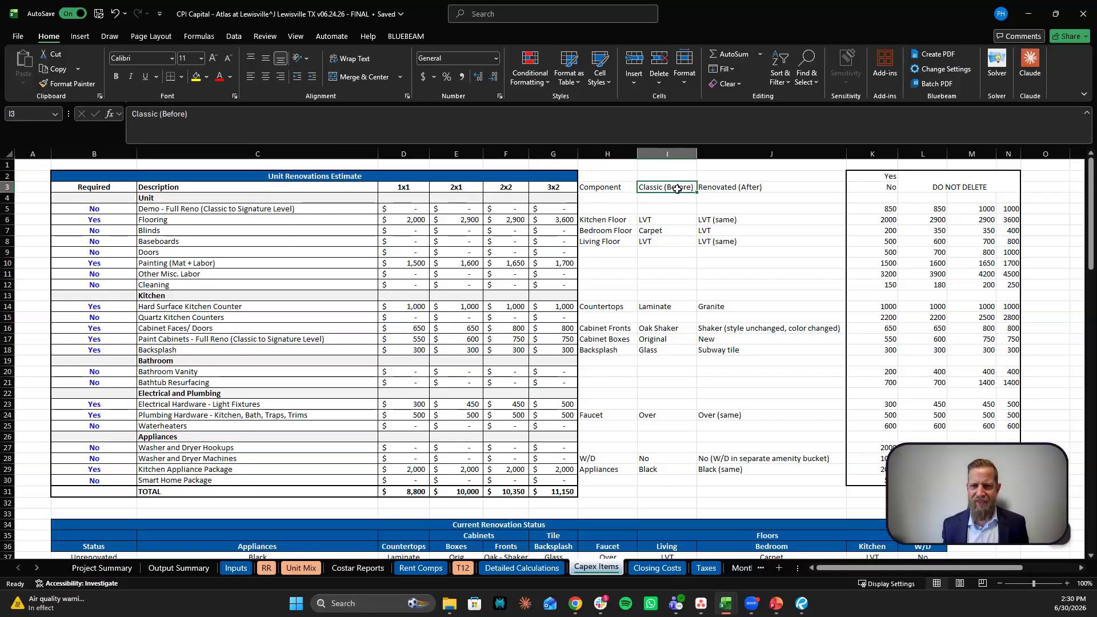
pyautogui.click(741, 187)
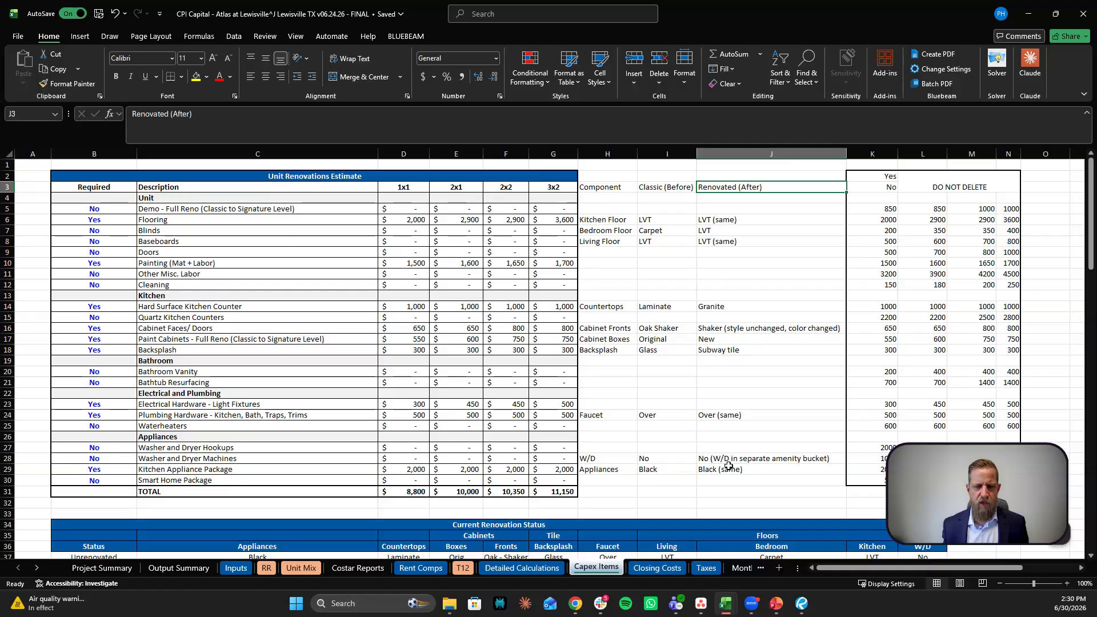
pyautogui.click(408, 491)
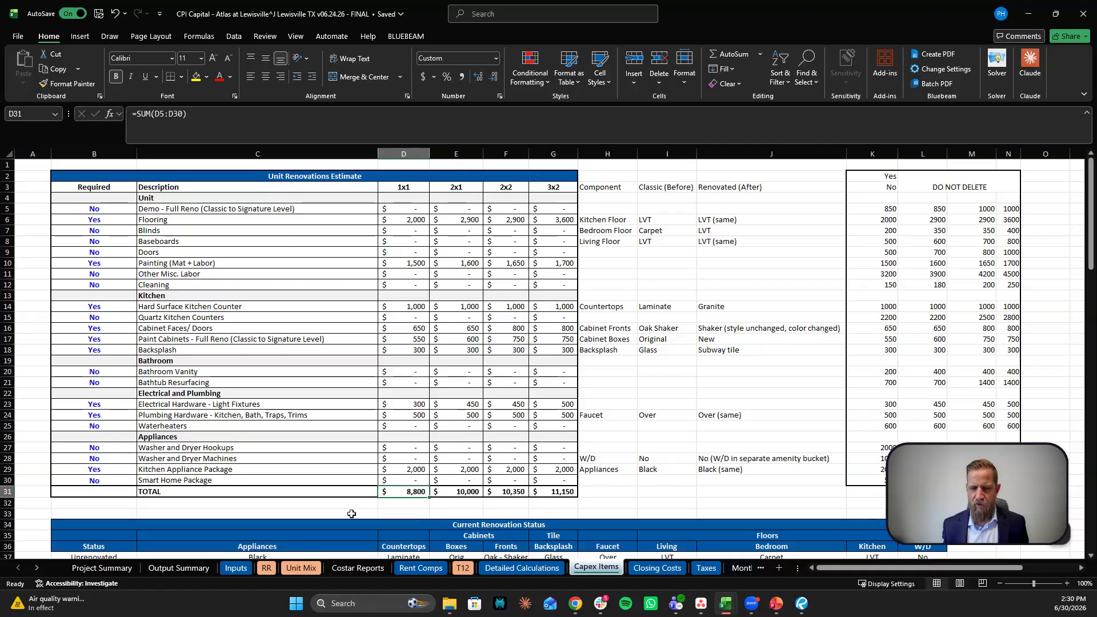
pyautogui.click(456, 495)
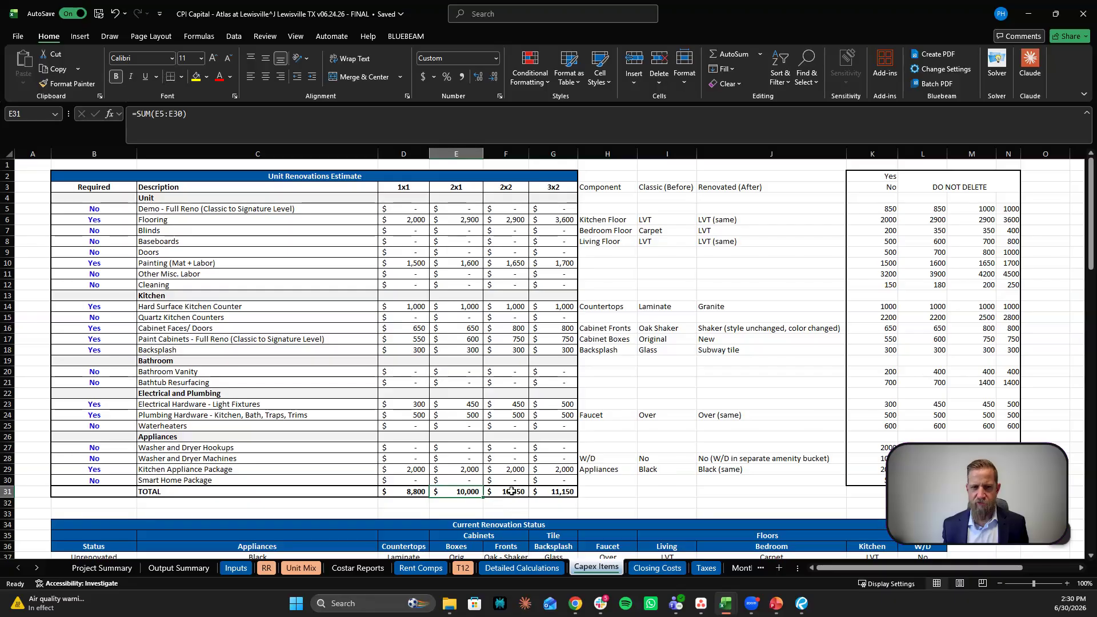
pyautogui.click(512, 491)
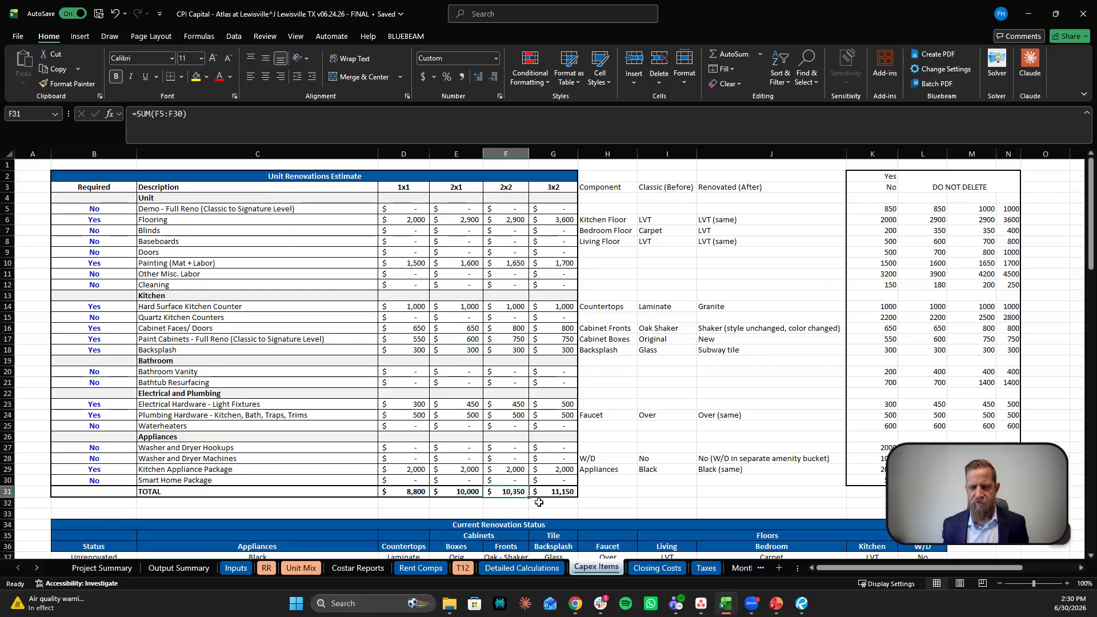
# Step: Examine the itemized Home Depot cost list for a typical 1x1 unit on the Capex Items sheet, including the optional items
pyautogui.scroll(-12, 561, 496)
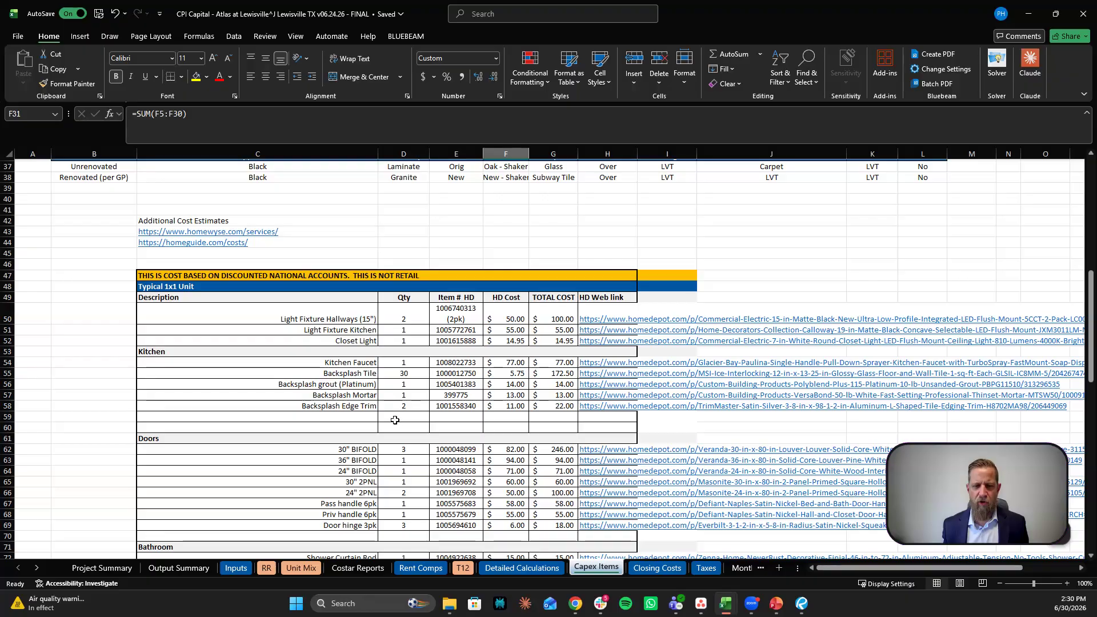
pyautogui.scroll(-11, 561, 495)
pyautogui.scroll(13, 690, 410)
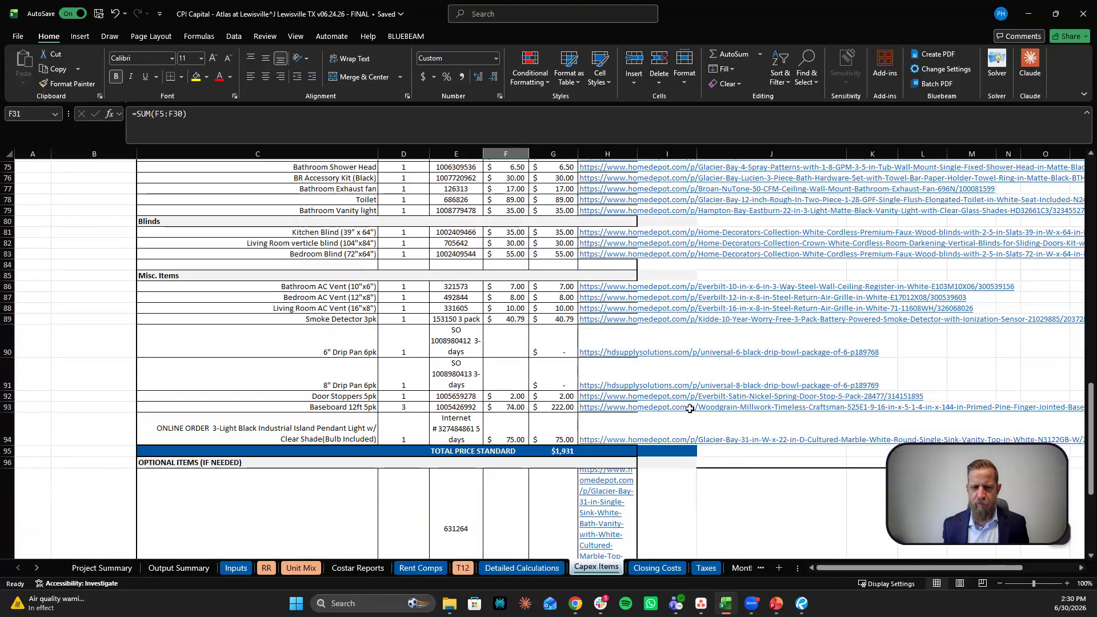
pyautogui.scroll(-3, 690, 409)
pyautogui.scroll(-5, 689, 409)
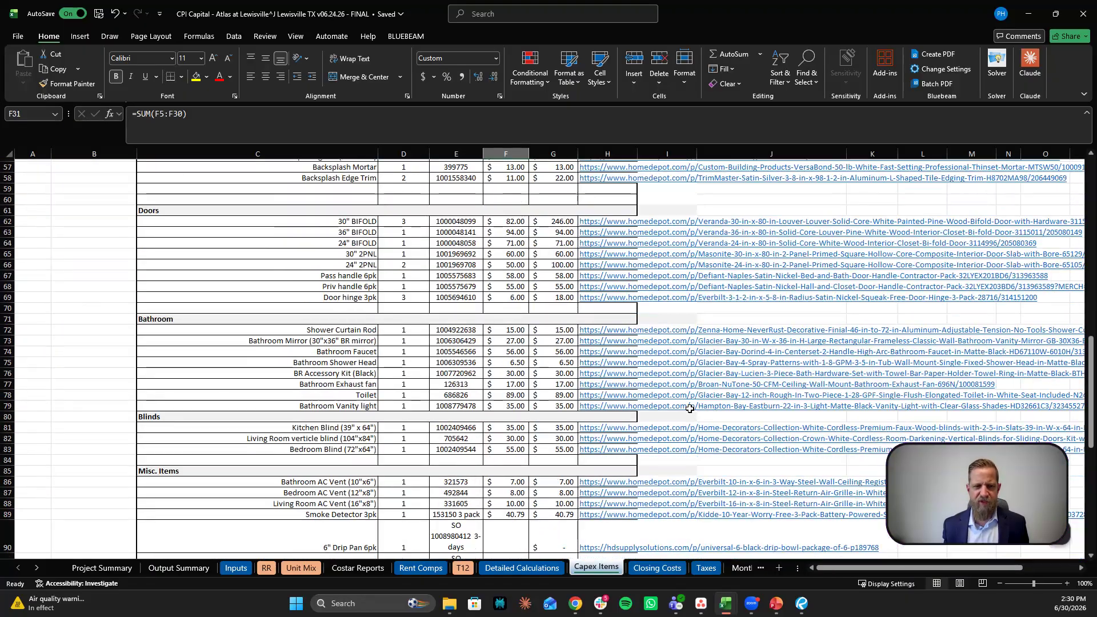
pyautogui.scroll(4, 585, 296)
pyautogui.scroll(2, 627, 273)
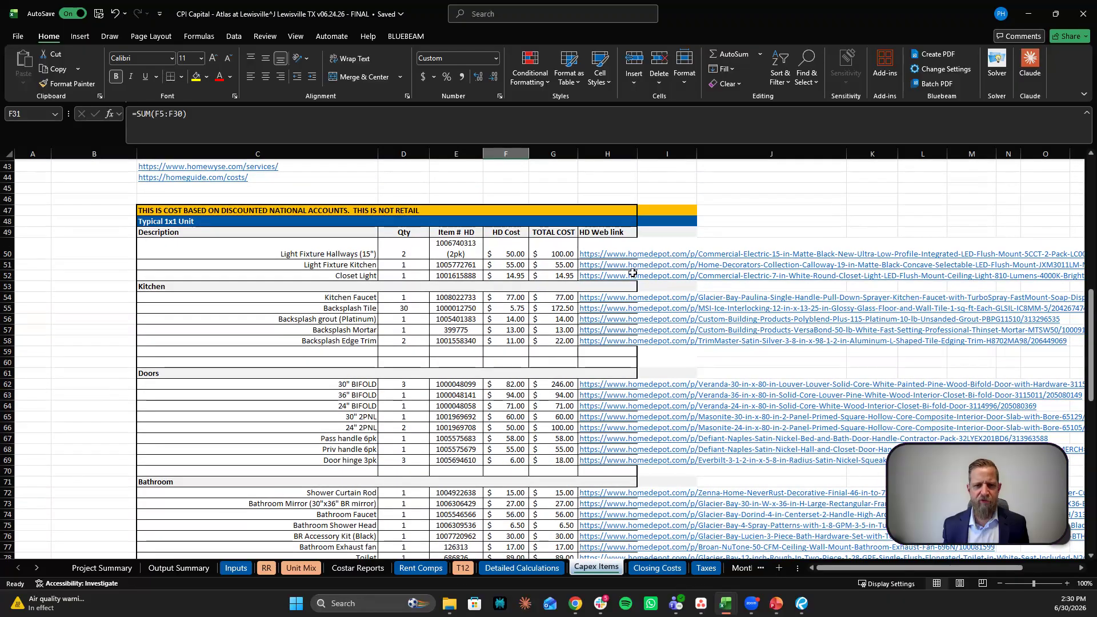
pyautogui.scroll(-2, 640, 347)
pyautogui.scroll(-16, 639, 346)
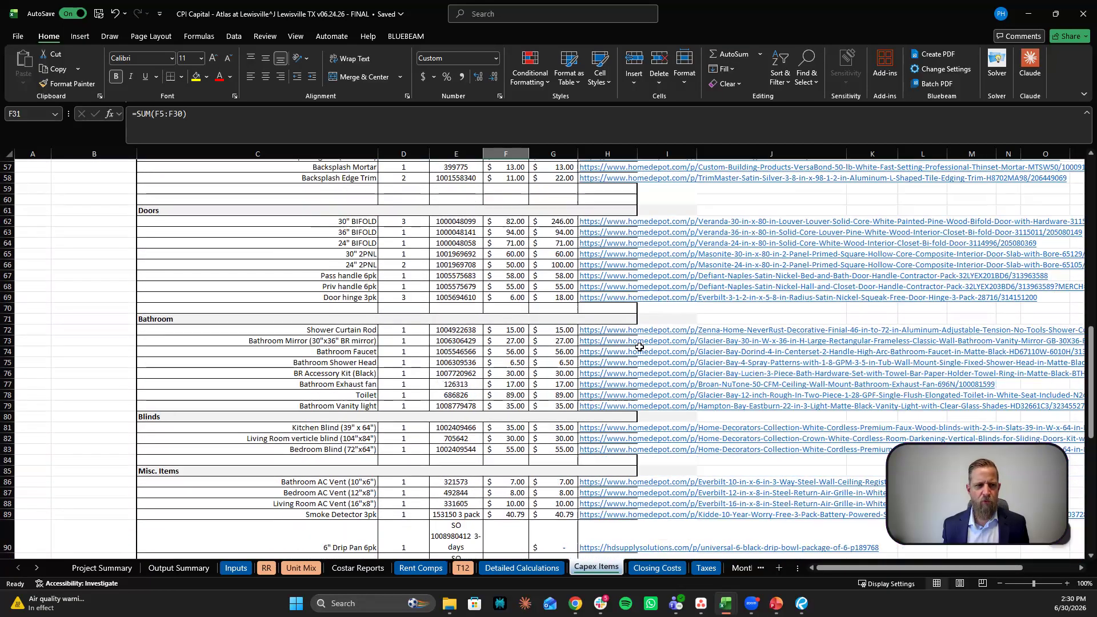
pyautogui.scroll(17, 639, 347)
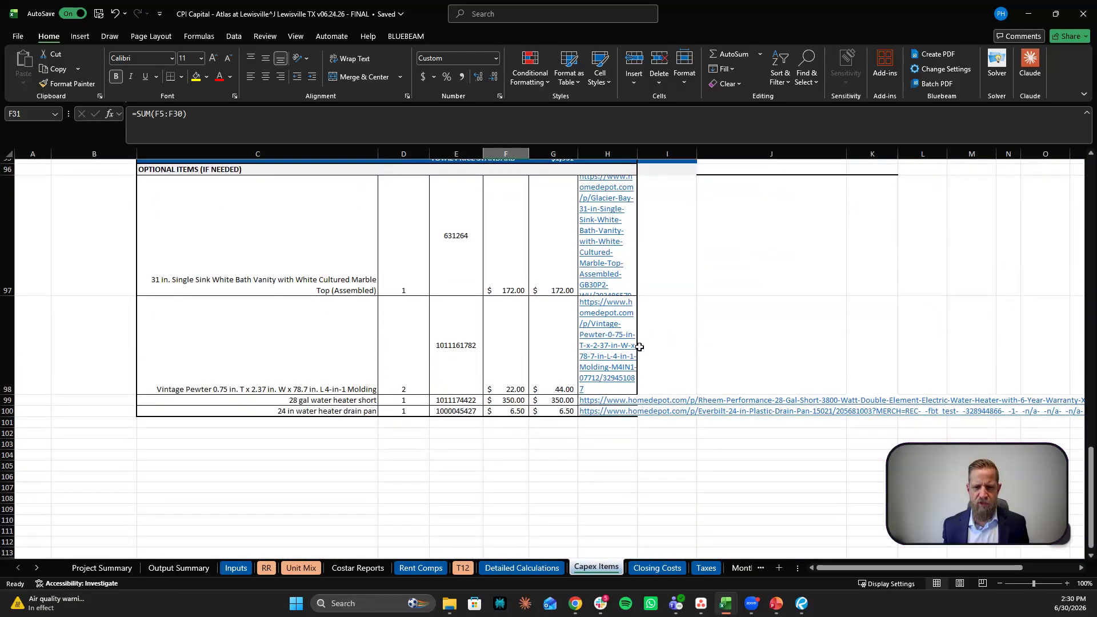
# Step: On the Inputs sheet, review the exterior capex costs for drainage, painting and siding, roof maintenance, HVACs and miscellaneous
pyautogui.scroll(14, 639, 347)
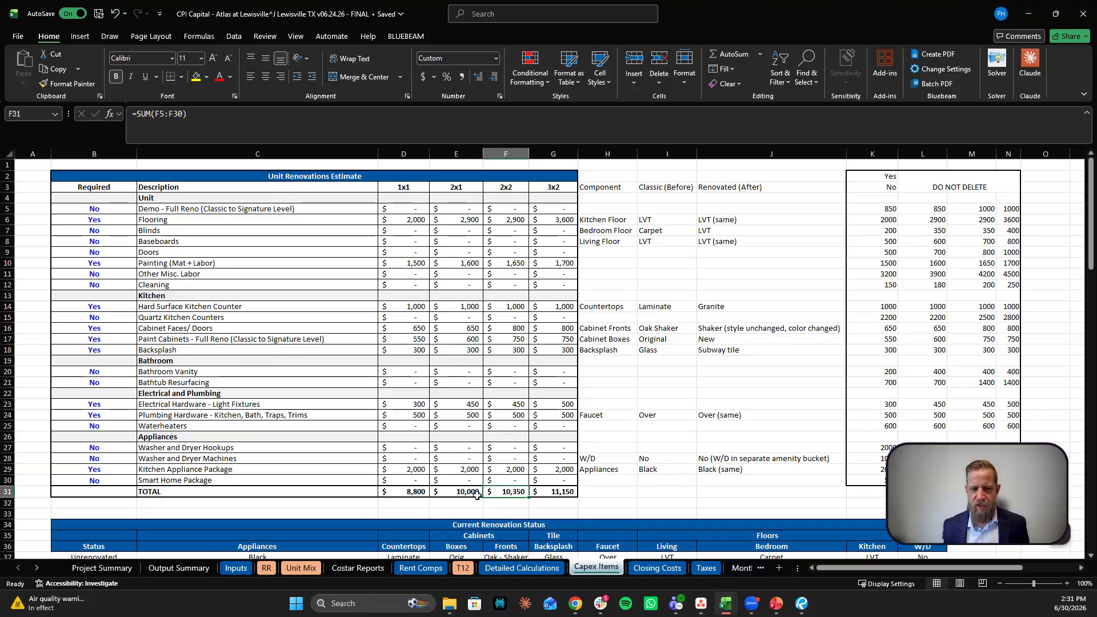
pyautogui.click(237, 568)
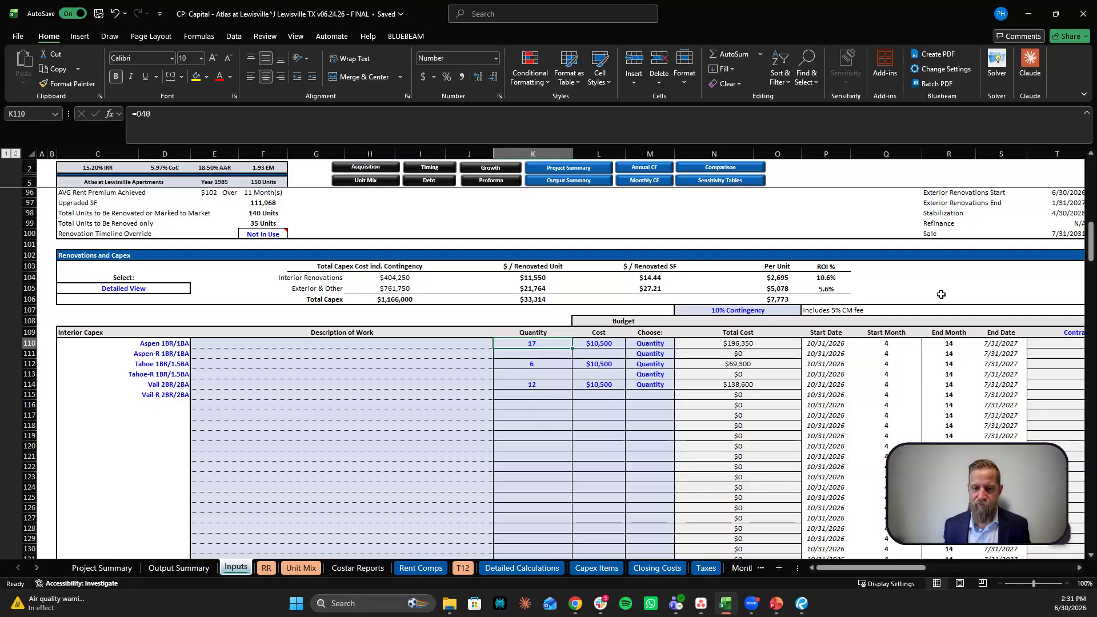
pyautogui.scroll(-8, 791, 287)
pyautogui.scroll(-9, 791, 287)
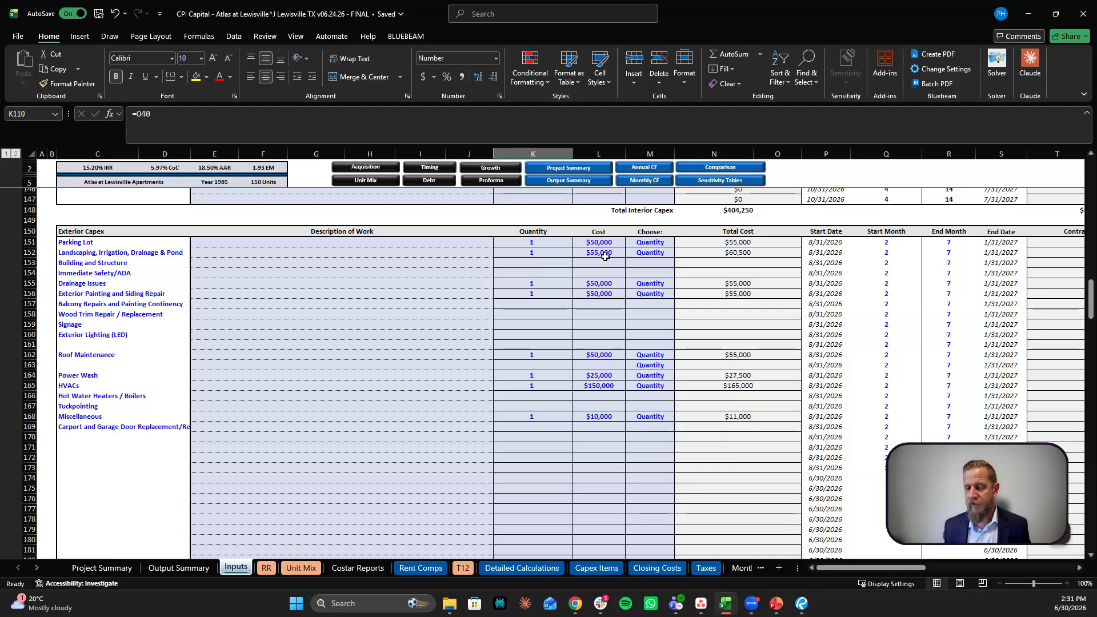
pyautogui.click(600, 283)
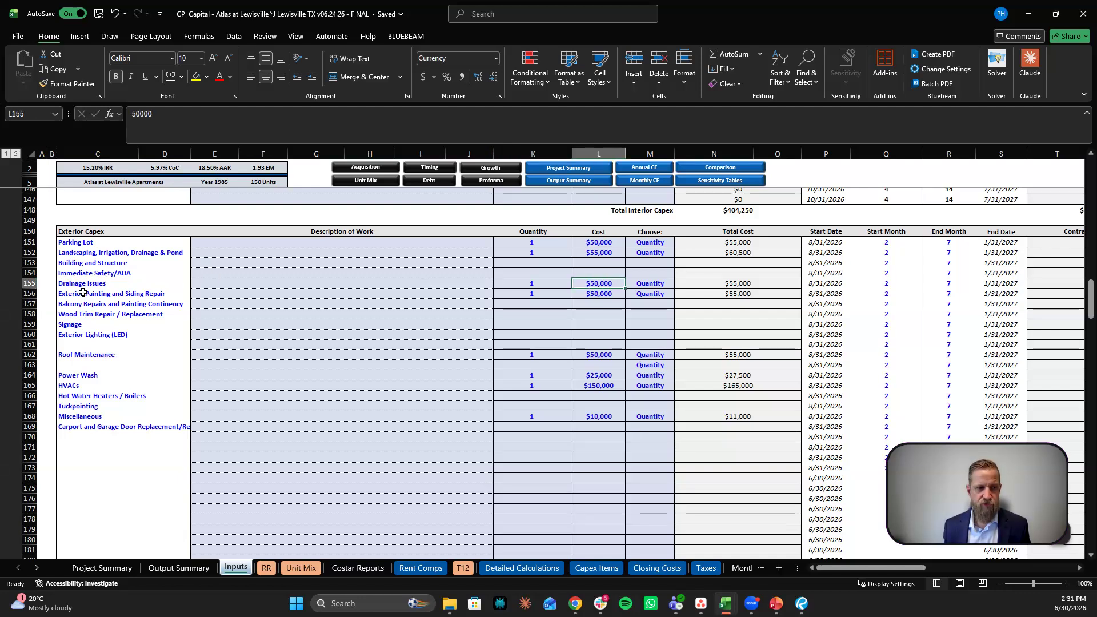
pyautogui.click(609, 294)
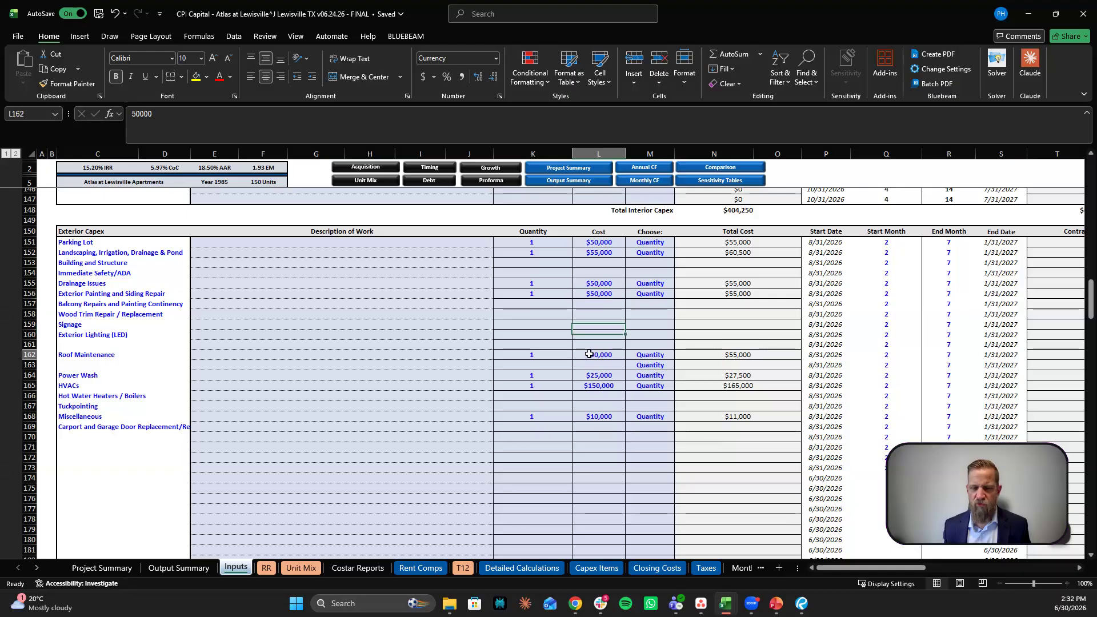
pyautogui.click(594, 354)
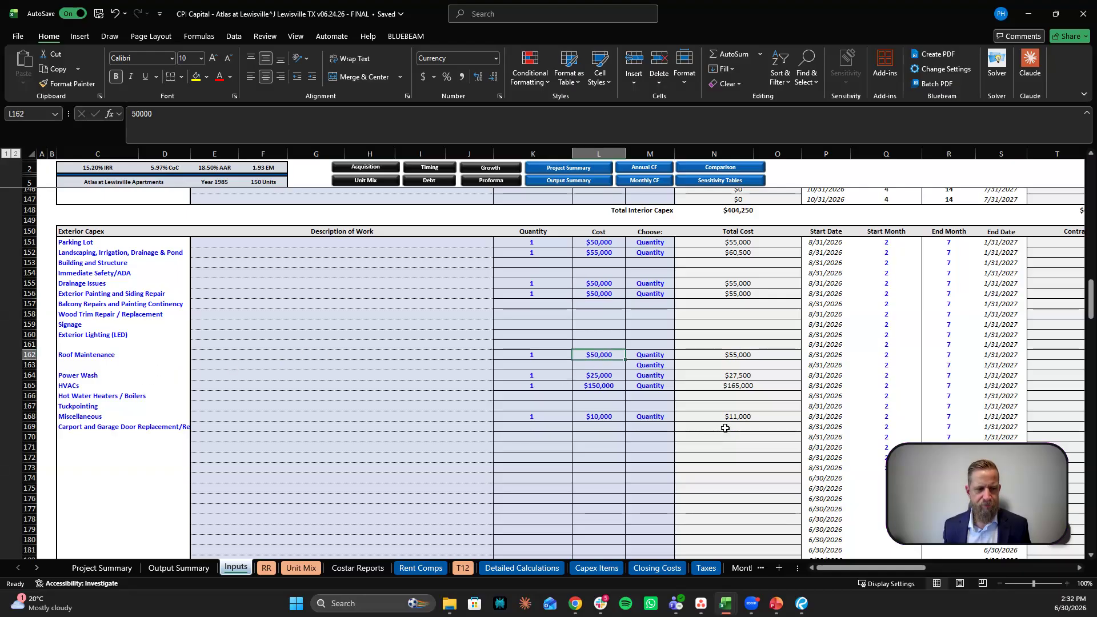
pyautogui.click(610, 385)
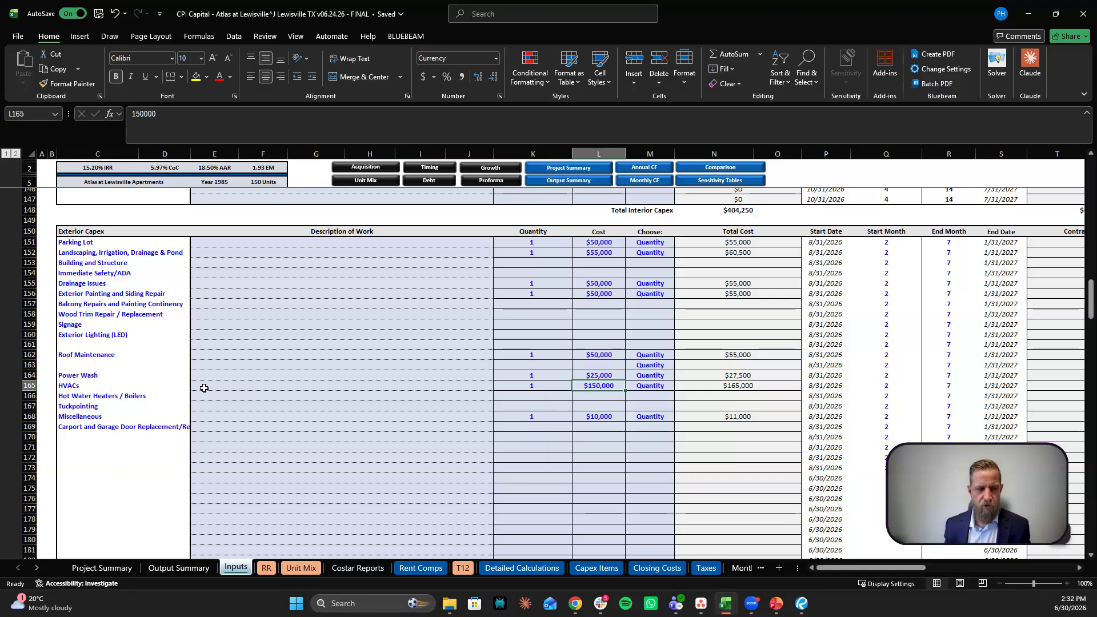
pyautogui.click(597, 415)
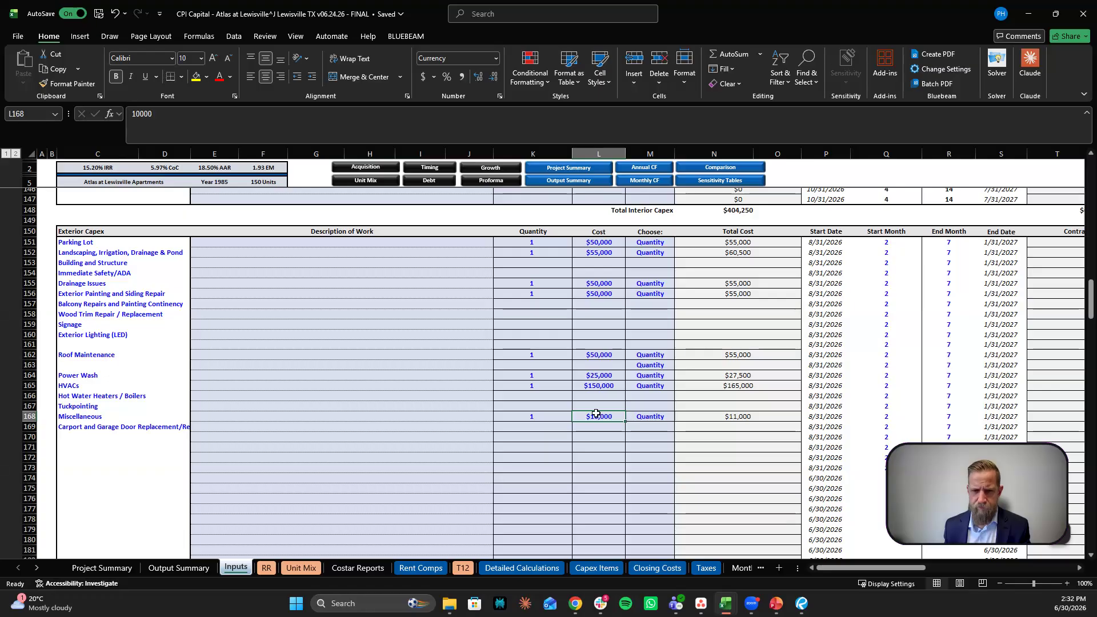
# Step: Review the playground cost in the amenity package and the total capex costs including contingency
pyautogui.scroll(-4, 596, 413)
pyautogui.scroll(-1, 746, 314)
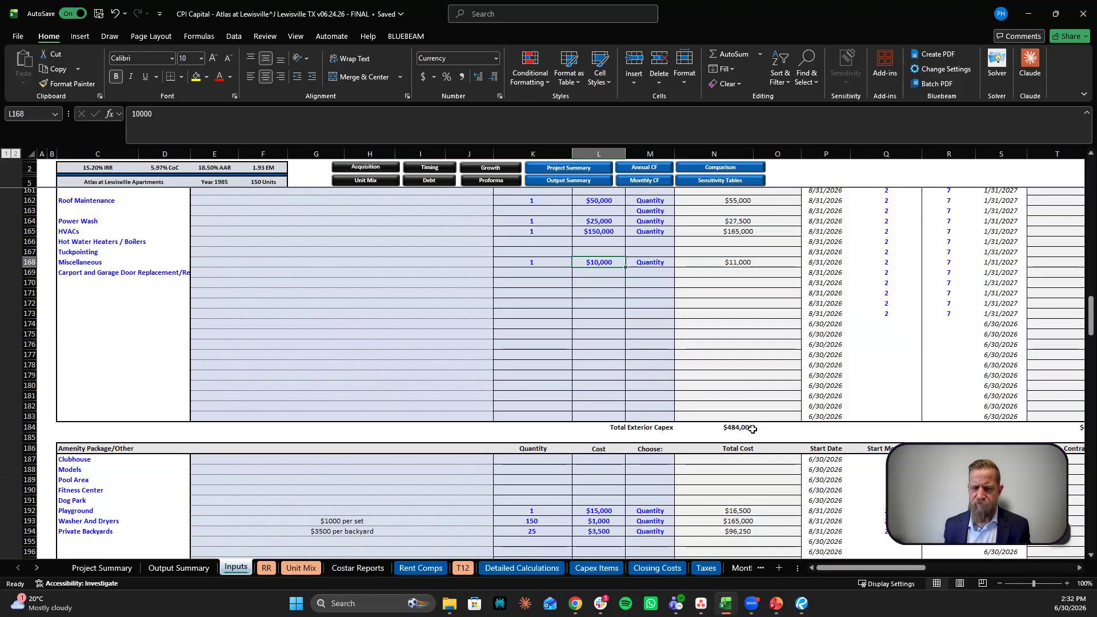
pyautogui.scroll(-5, 743, 428)
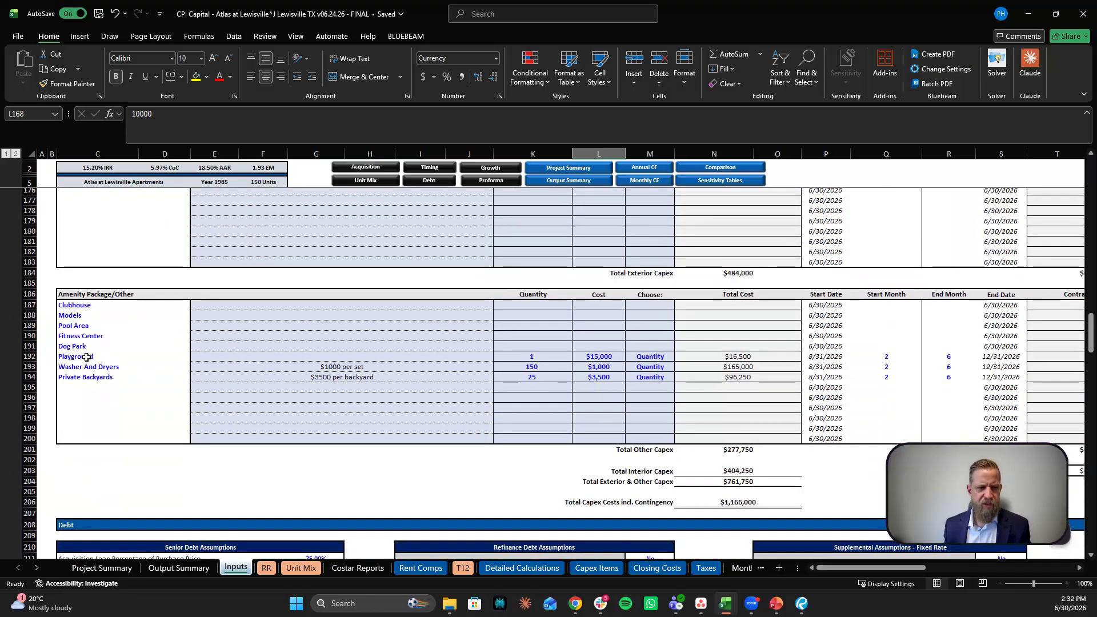
pyautogui.click(610, 356)
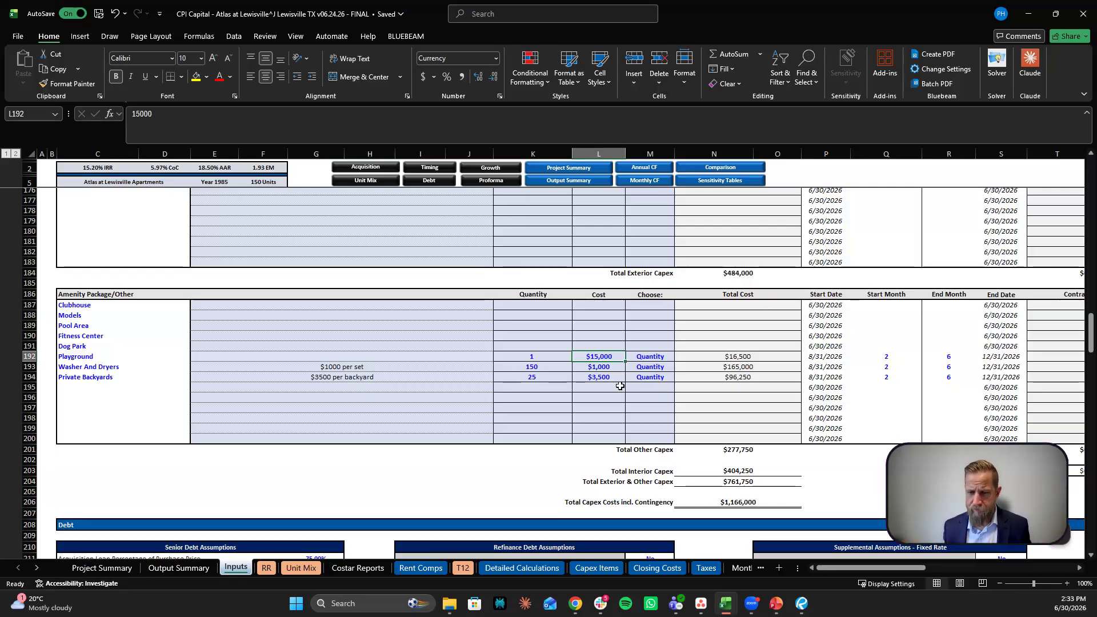
pyautogui.click(744, 501)
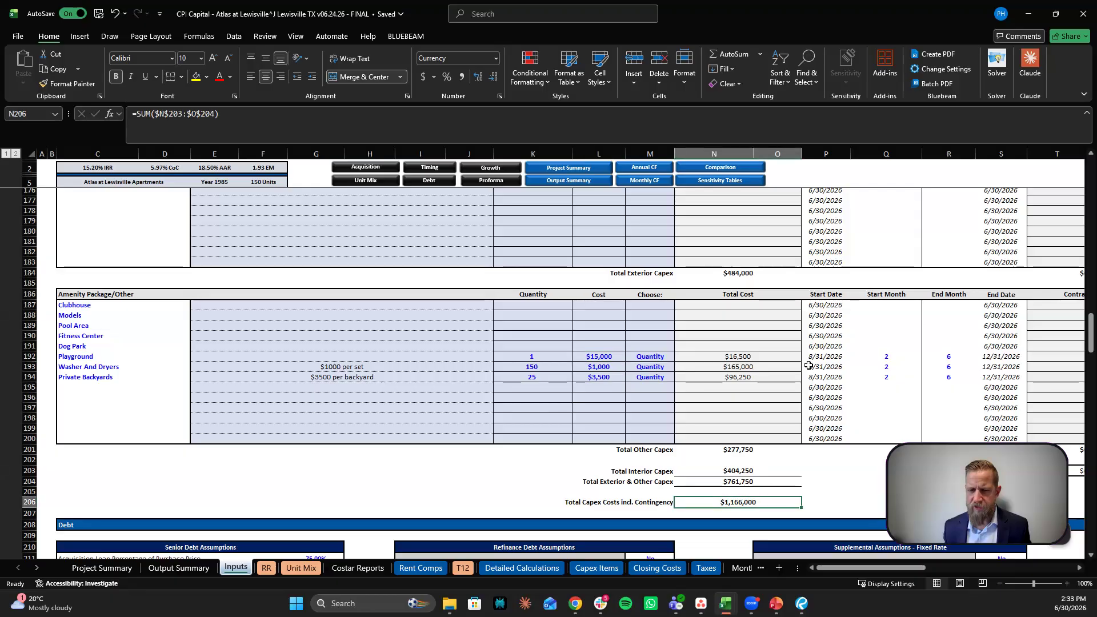
# Step: Examine the spread, all-in rate, term and interest-only period of the 5-year fixed, 75% LTV loan quote beside the Debt section
pyautogui.scroll(-7, 740, 397)
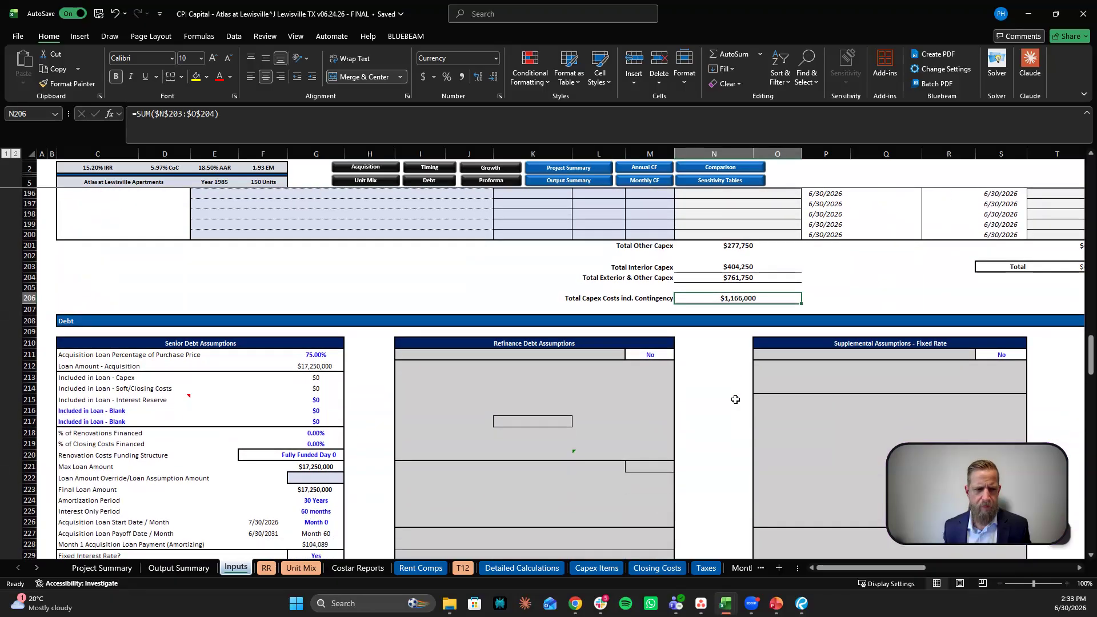
pyautogui.scroll(-3, 736, 400)
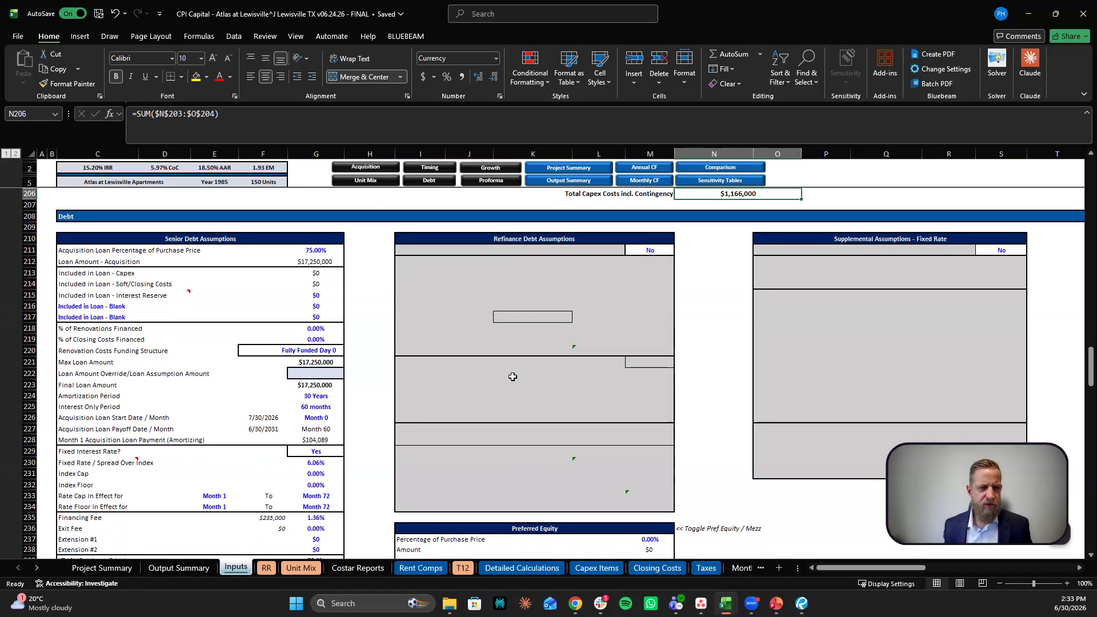
pyautogui.scroll(-1, 352, 280)
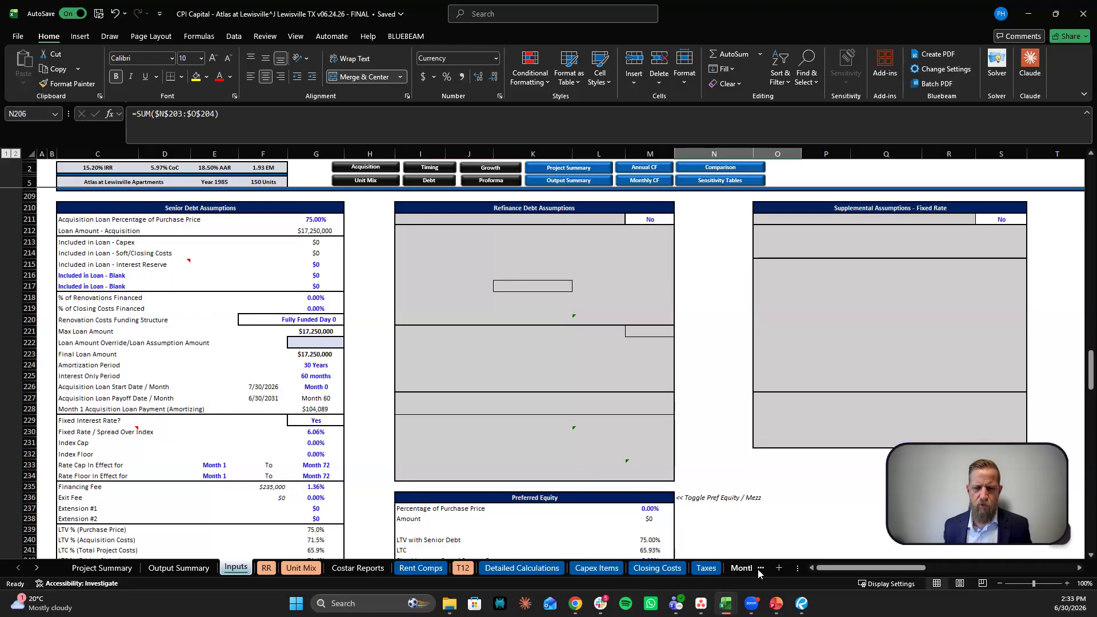
pyautogui.moveTo(835, 569); pyautogui.dragTo(922, 567)
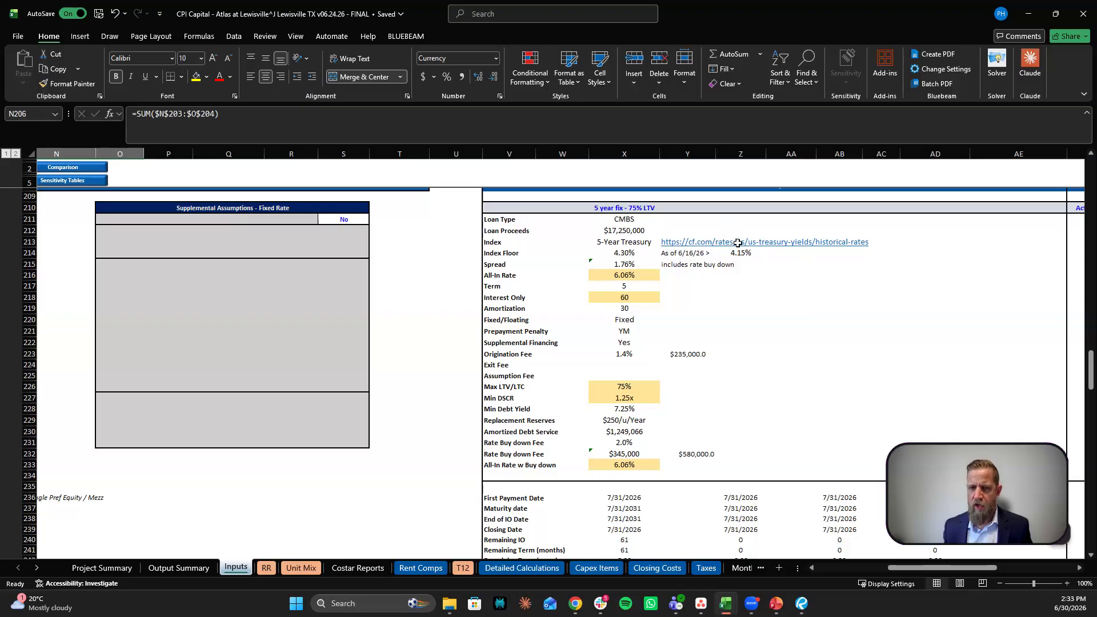
pyautogui.click(641, 268)
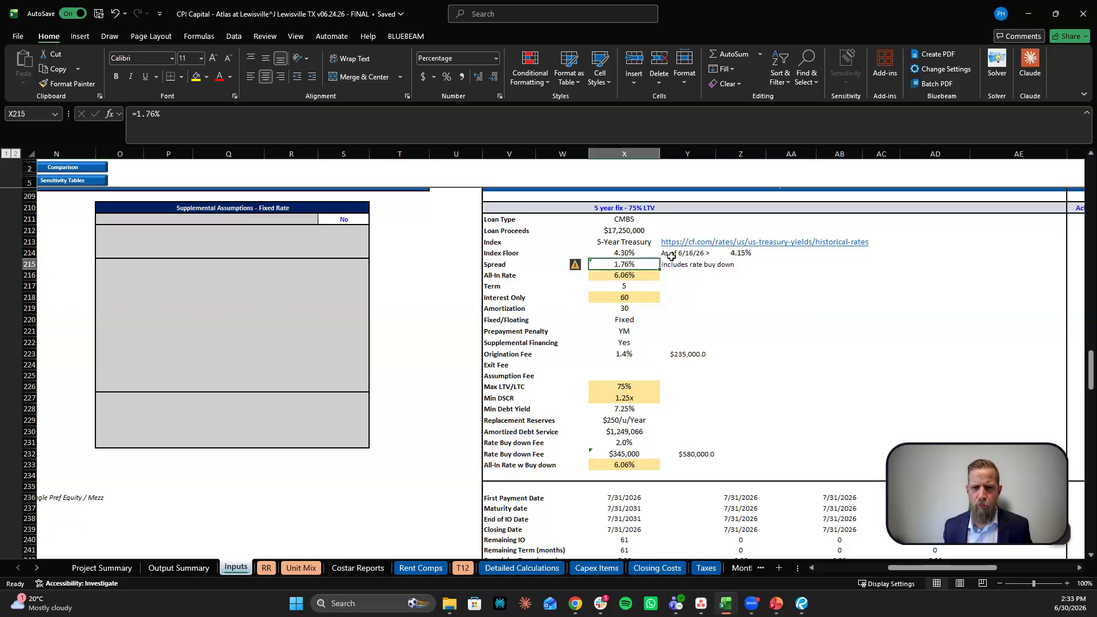
pyautogui.click(643, 275)
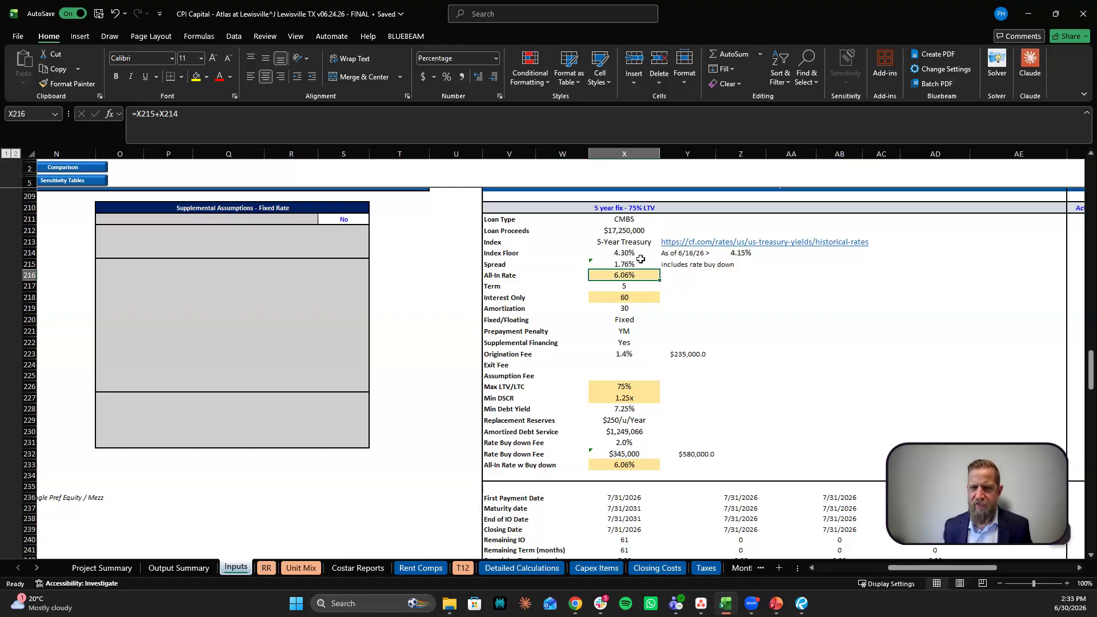
pyautogui.click(631, 288)
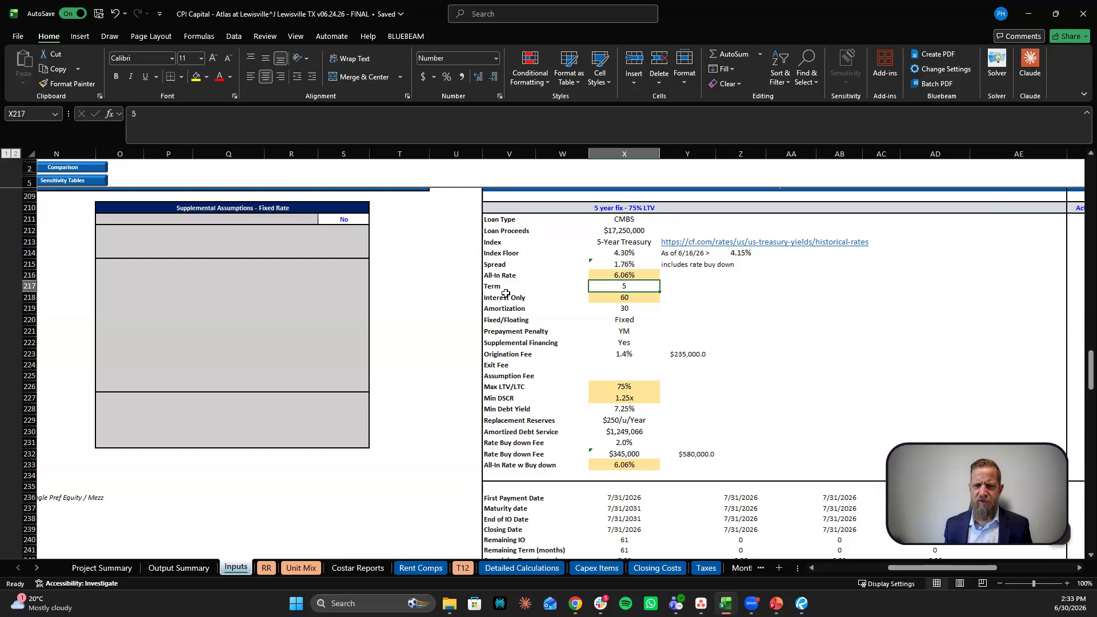
pyautogui.click(636, 300)
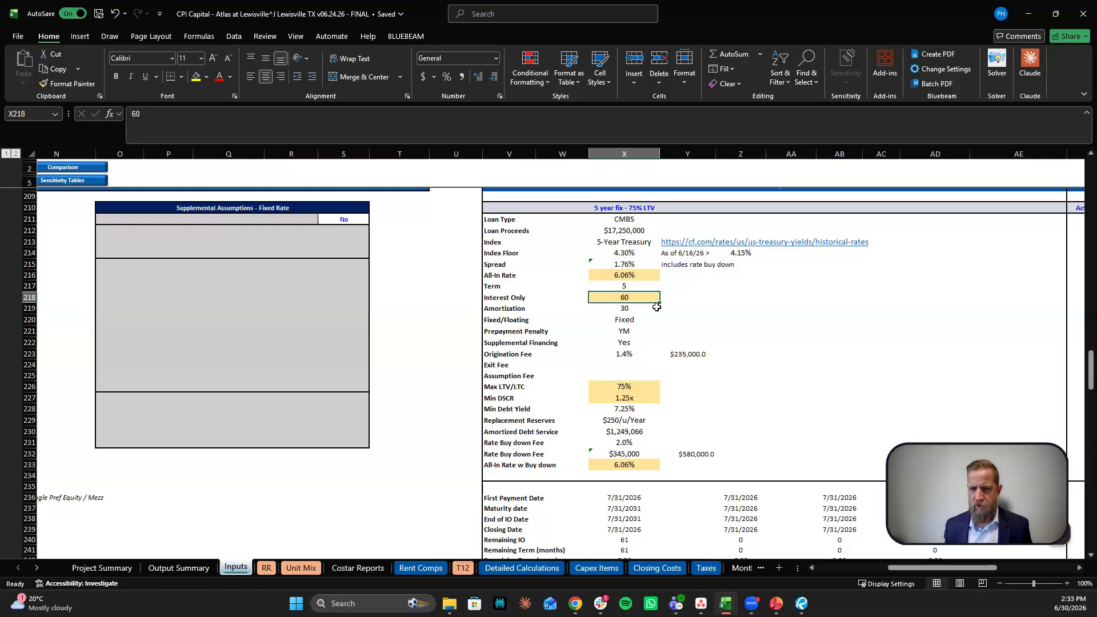
# Step: Examine the loan quote's origination fee, minimum DSCR, minimum debt yield and rate buy down fee, including the combined fee amount
pyautogui.scroll(-1, 656, 307)
pyautogui.click(628, 323)
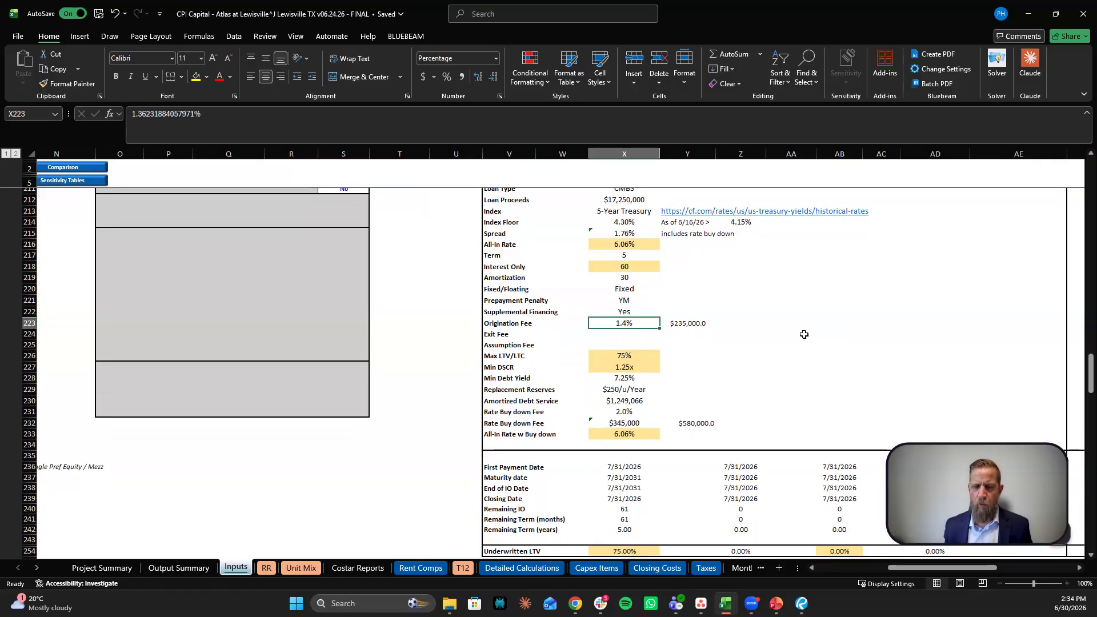
pyautogui.click(697, 323)
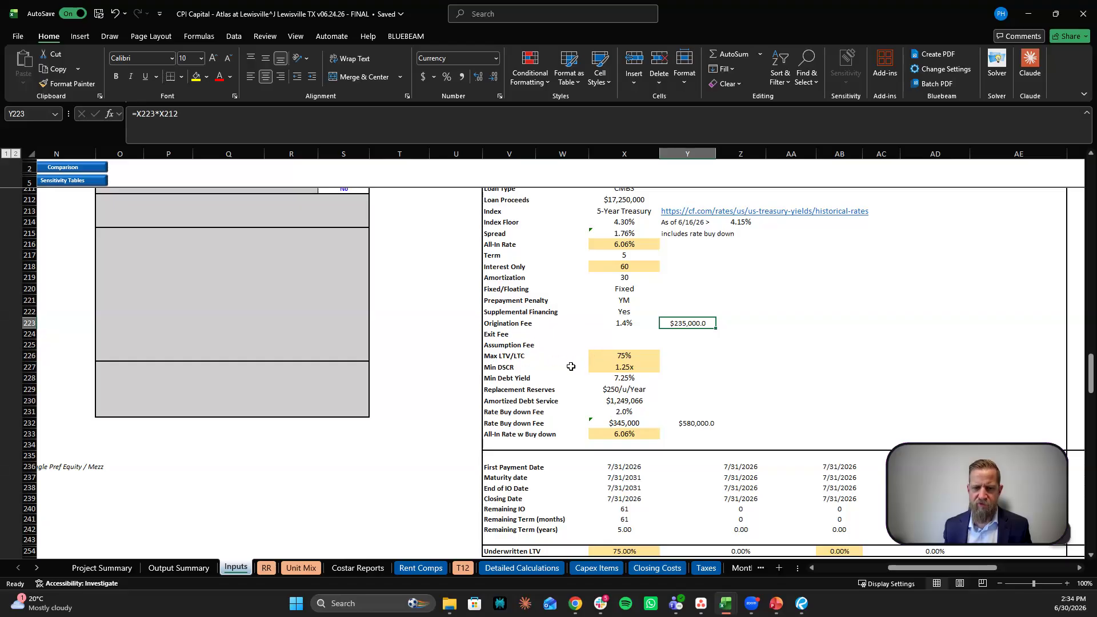
pyautogui.click(623, 367)
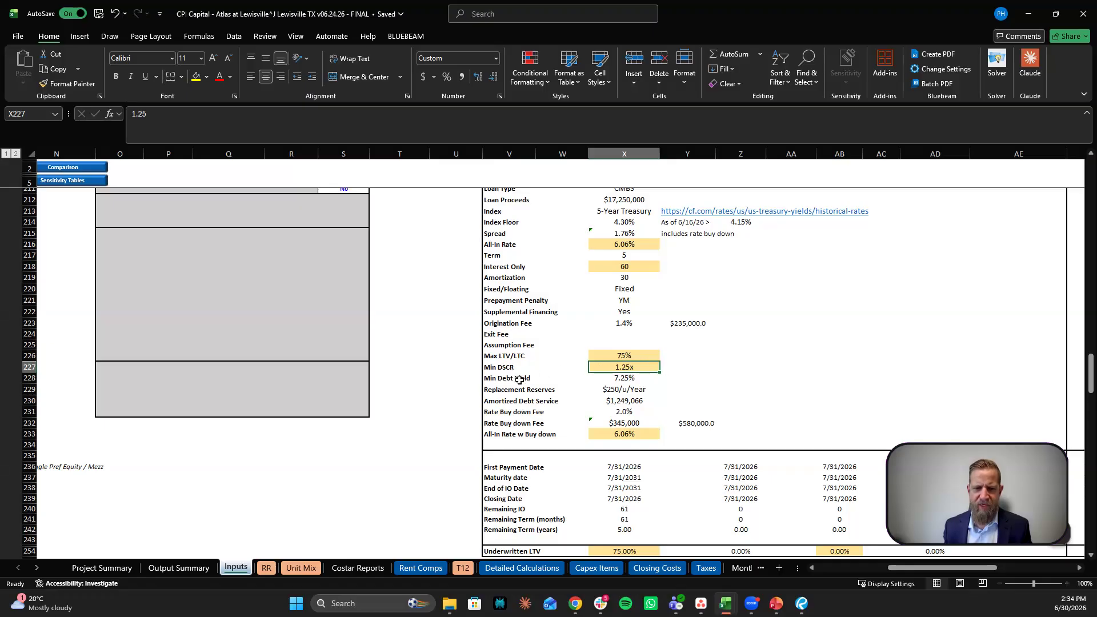
pyautogui.click(625, 378)
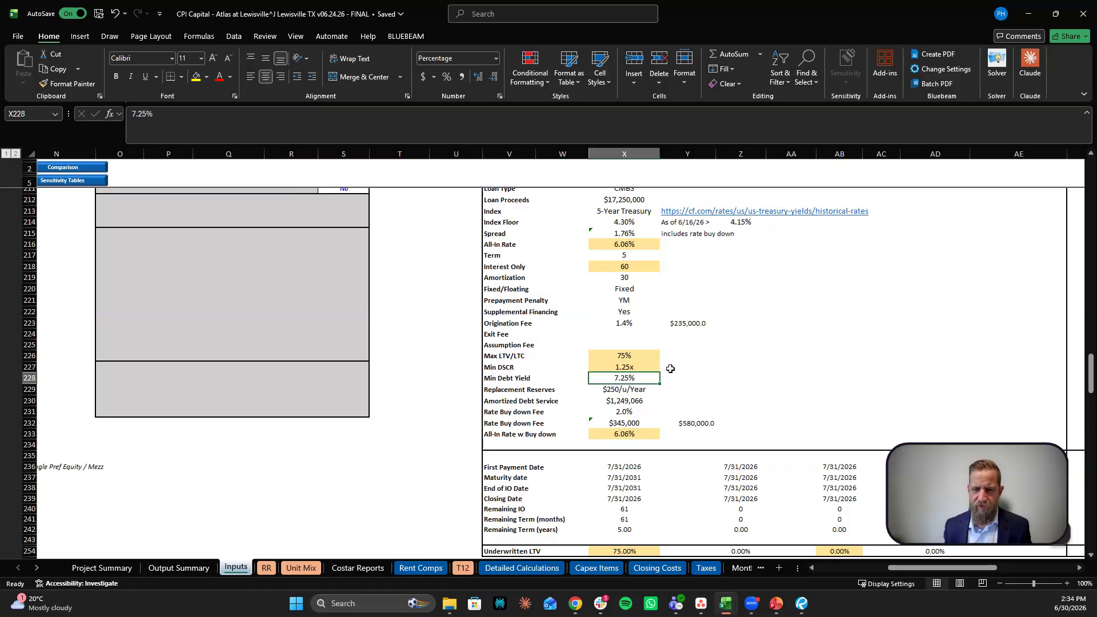
pyautogui.click(626, 422)
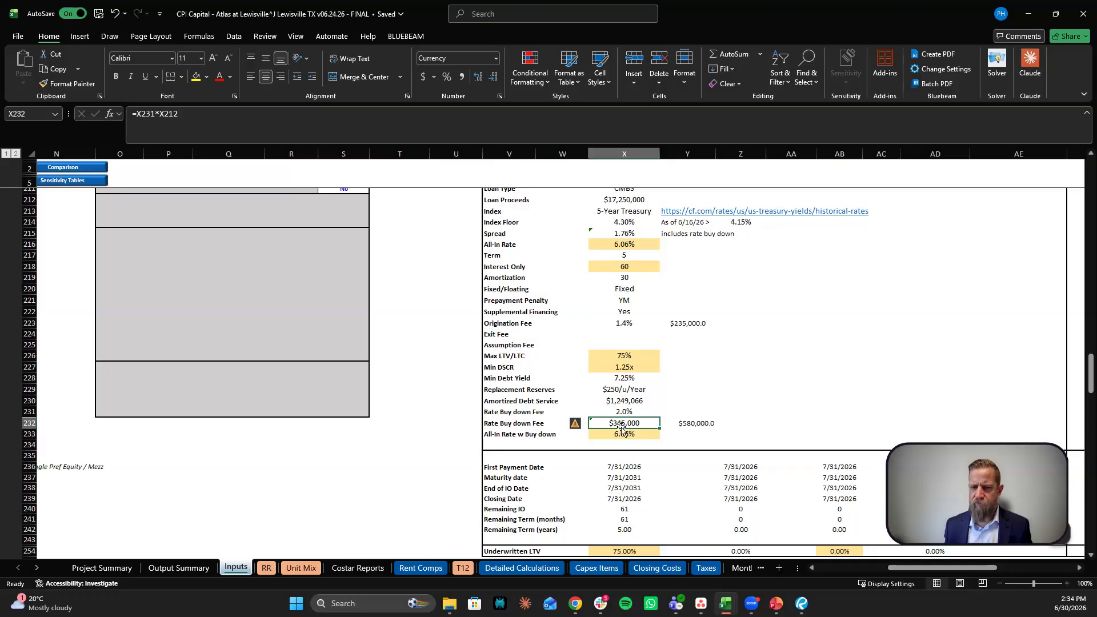
pyautogui.click(692, 424)
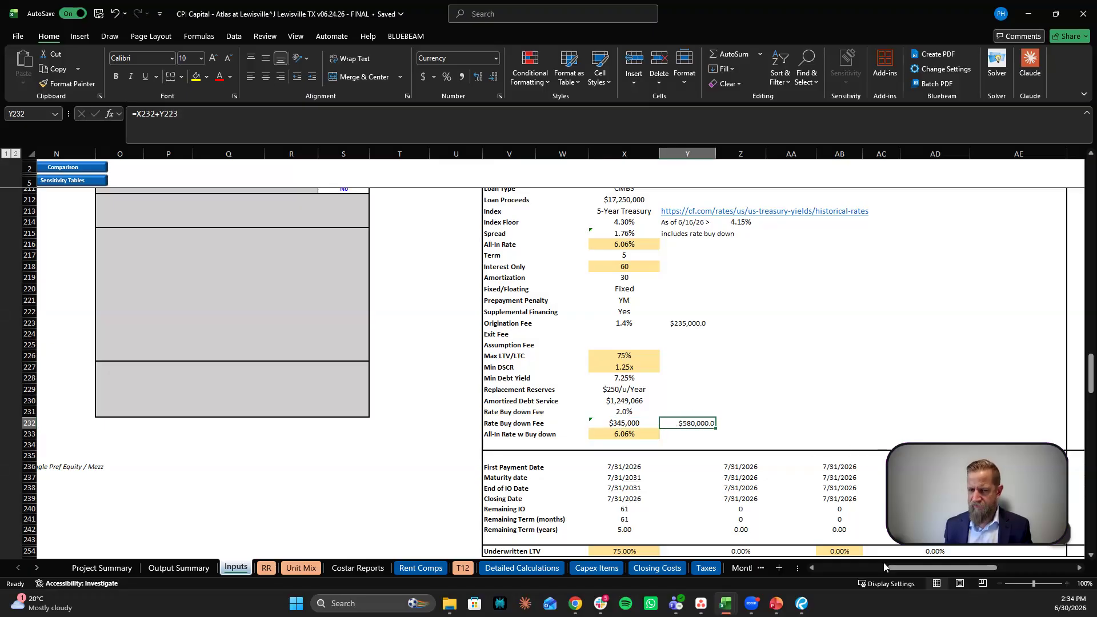
# Step: Check the senior debt assumptions for loan percentage of purchase price, amortization, interest-only period and fixed rate
pyautogui.moveTo(883, 568); pyautogui.dragTo(757, 571)
pyautogui.scroll(2, 360, 300)
pyautogui.click(309, 253)
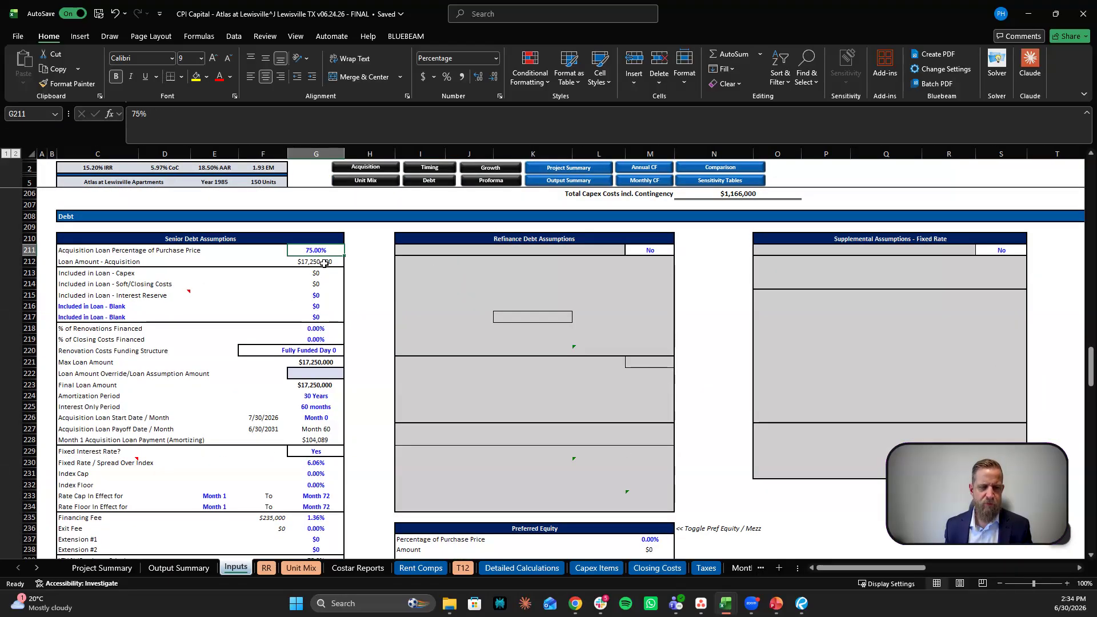
pyautogui.scroll(-3, 319, 264)
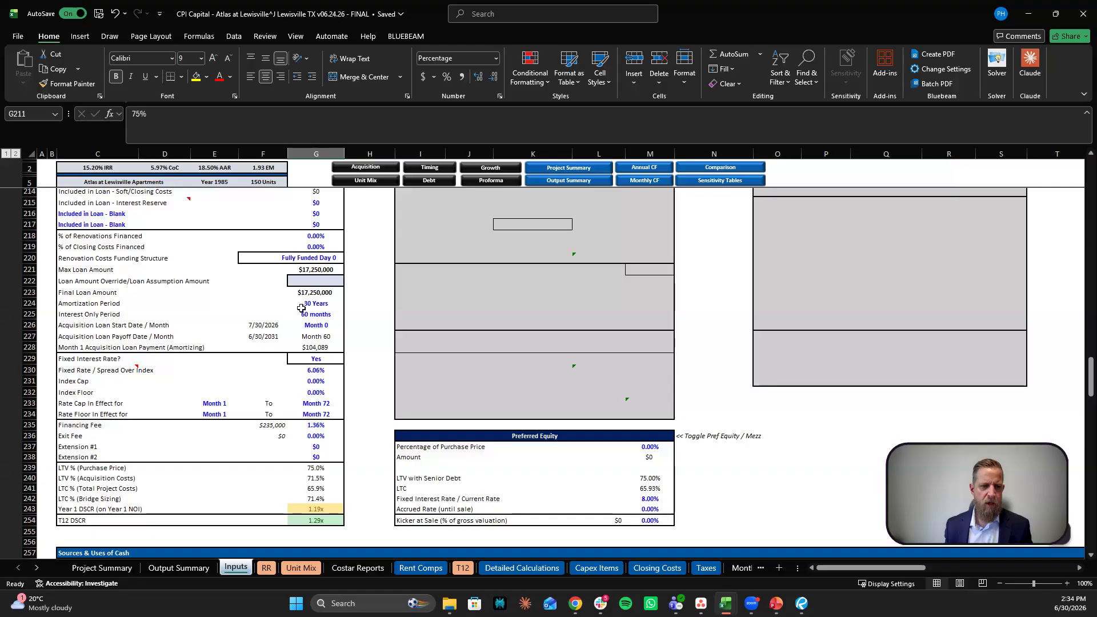
pyautogui.click(318, 303)
pyautogui.click(318, 315)
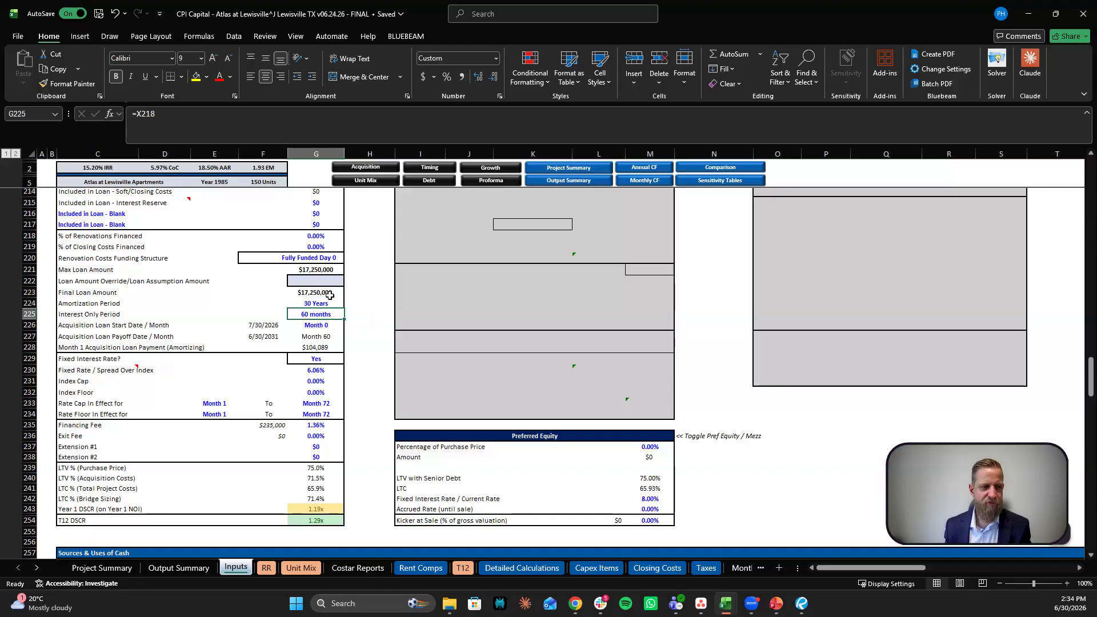
pyautogui.click(314, 370)
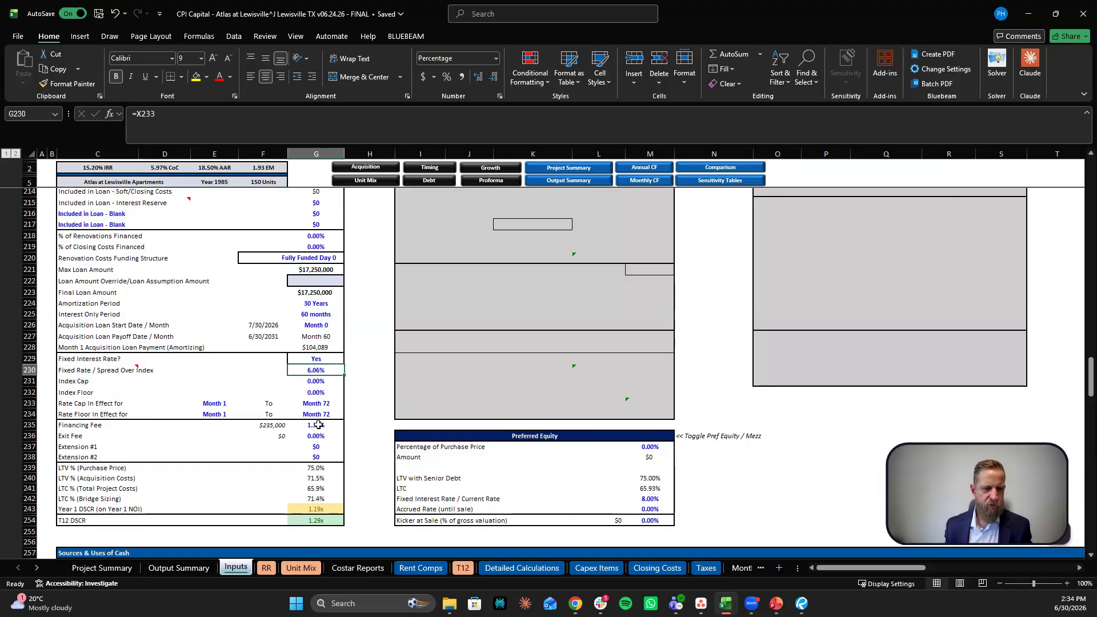
# Step: Select the rate buy down fee in Uses of Cash together with the senior debt financing fee to total them, and inspect the T12 DSCR
pyautogui.scroll(-9, 531, 428)
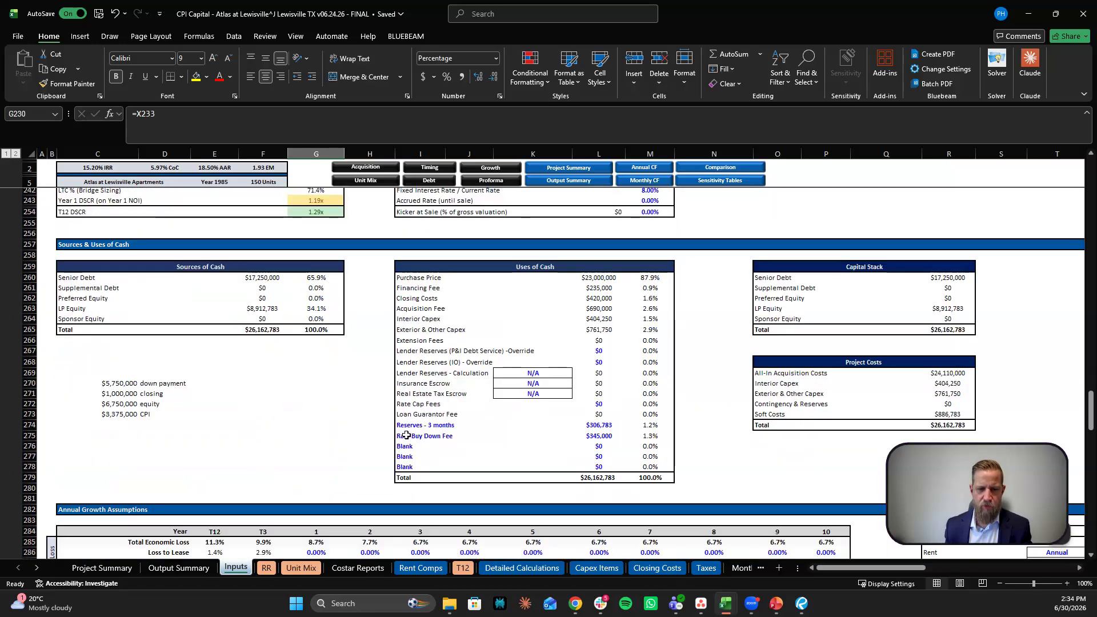
pyautogui.click(406, 435)
pyautogui.click(608, 434)
pyautogui.scroll(6, 336, 284)
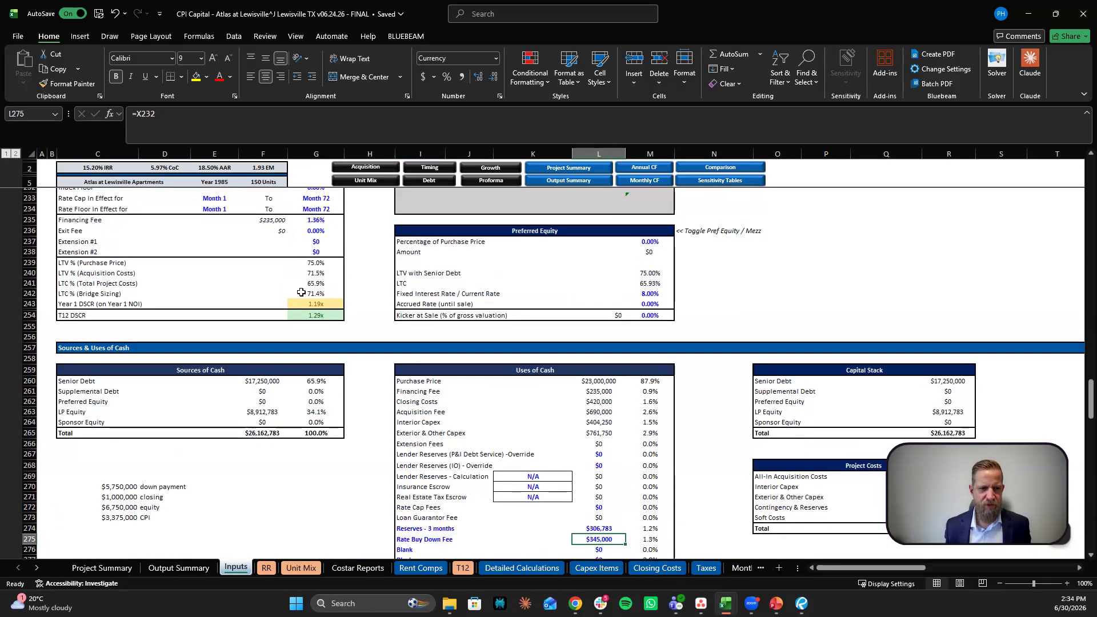
pyautogui.keyDown('ctrl'); pyautogui.click(274, 306); pyautogui.keyUp('ctrl')
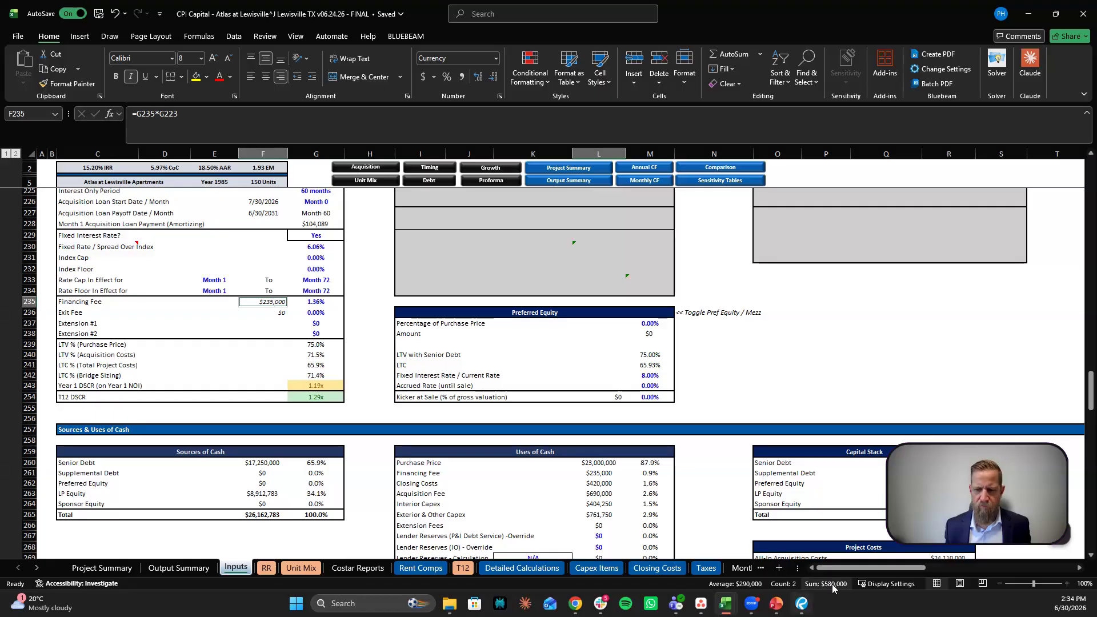
pyautogui.click(725, 375)
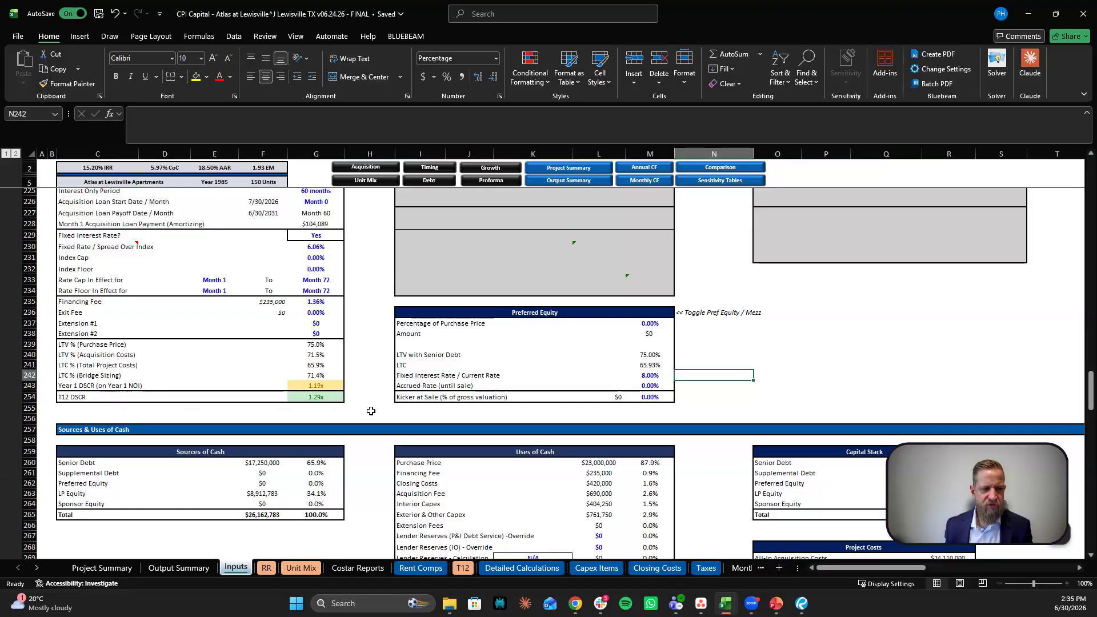
pyautogui.click(317, 399)
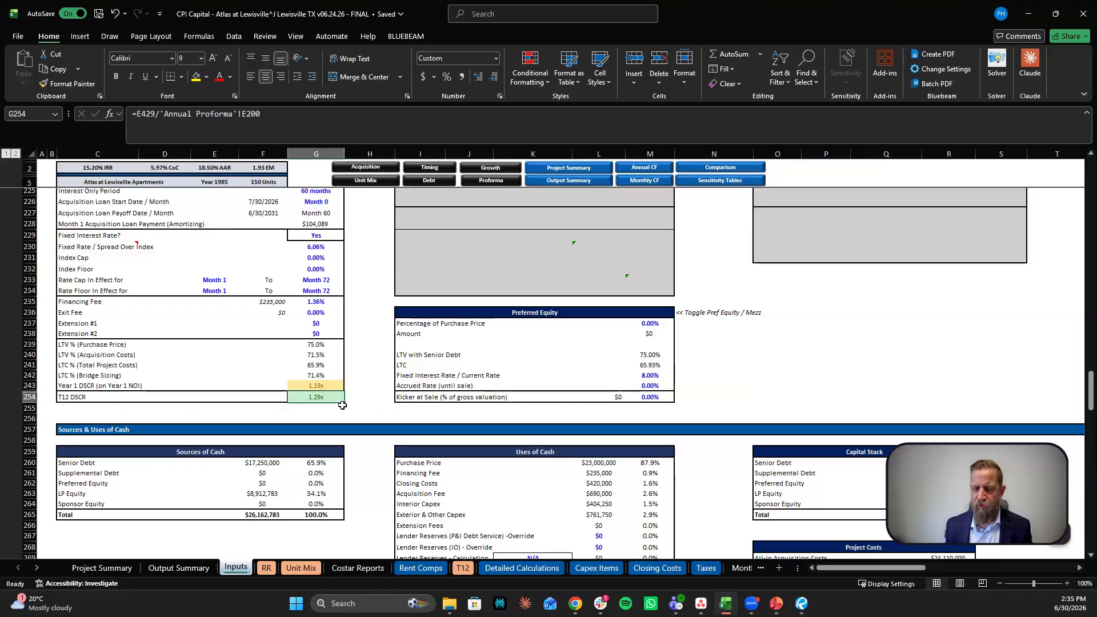
# Step: Inspect the Year 1 DSCR formula and review the senior debt loan terms above it
pyautogui.click(309, 383)
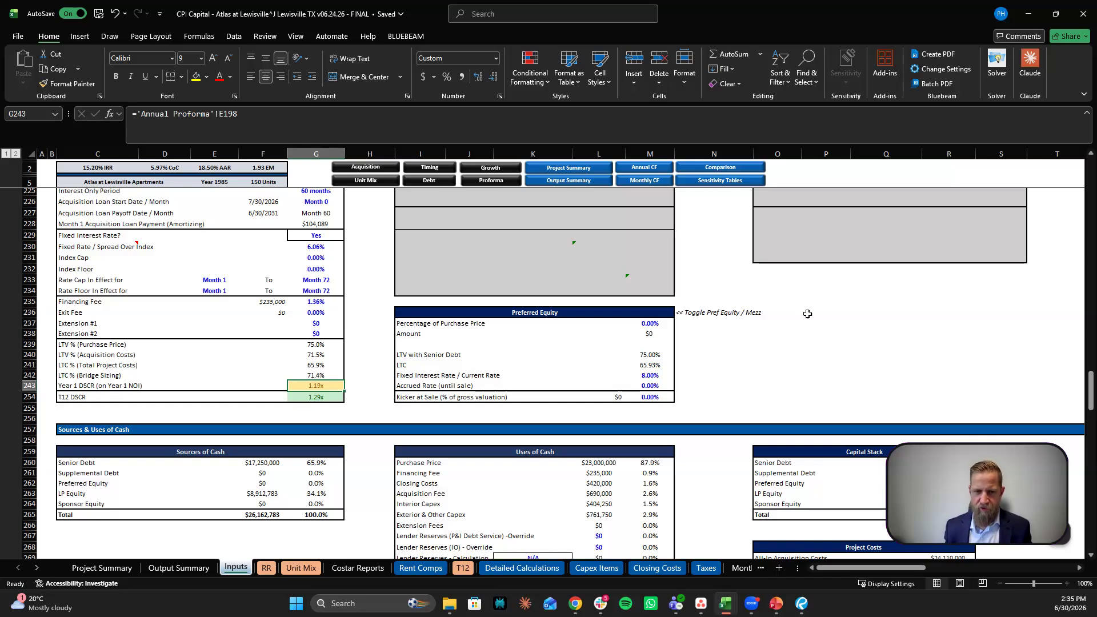
pyautogui.scroll(1, 240, 315)
pyautogui.scroll(-3, 355, 303)
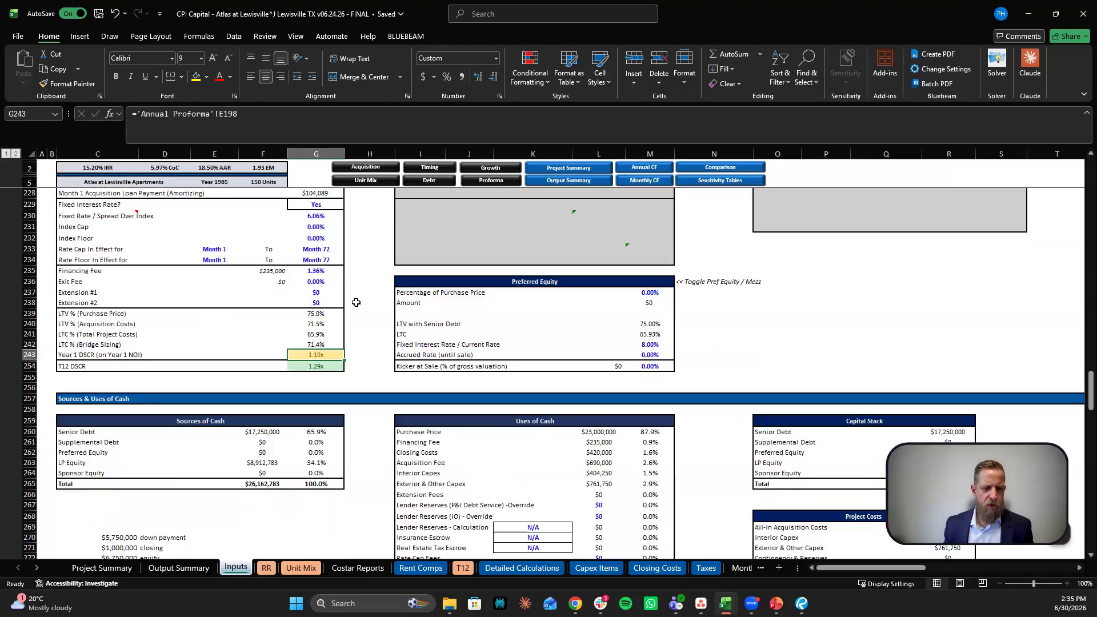
pyautogui.scroll(5, 366, 299)
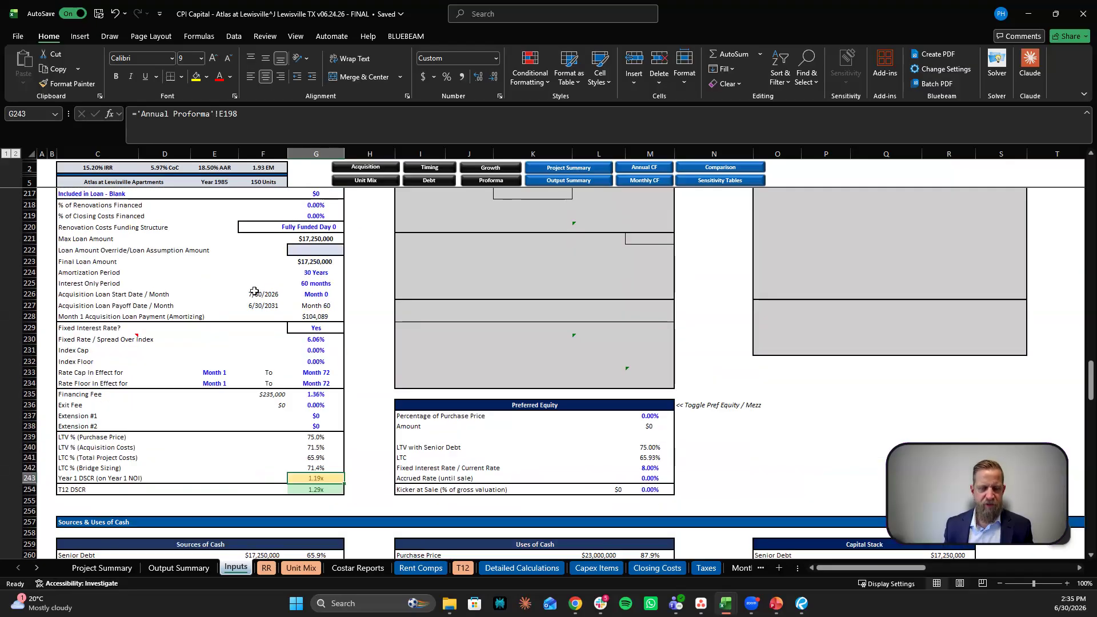
# Step: Delete the scratch notes for down payment, closing, equity and CPI beneath the Sources of Cash table
pyautogui.scroll(-6, 338, 386)
pyautogui.scroll(-2, 338, 387)
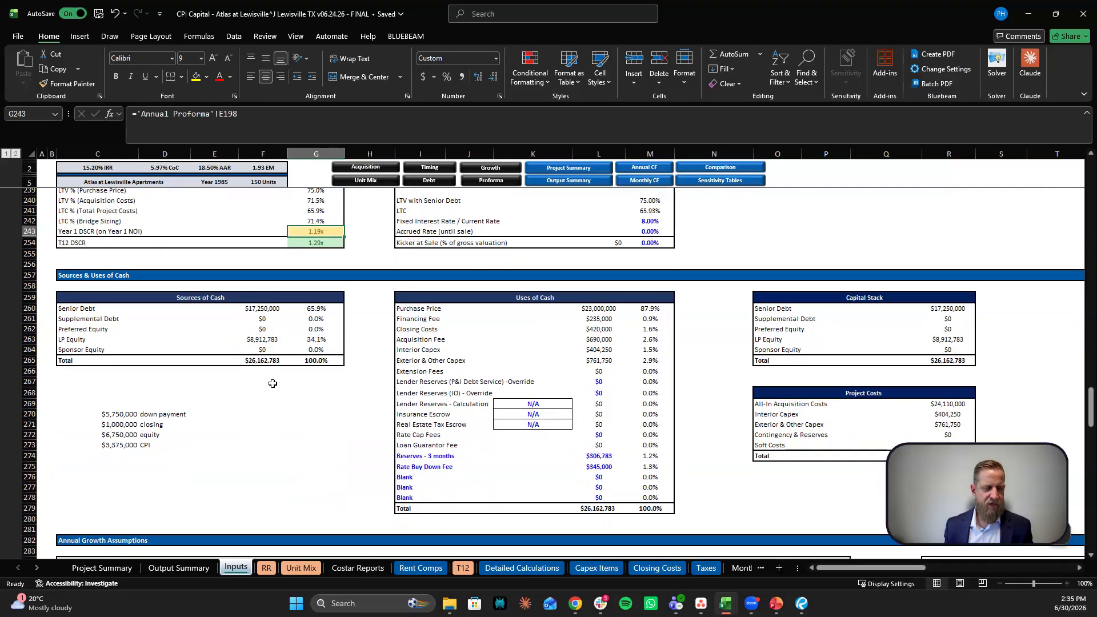
pyautogui.moveTo(129, 412); pyautogui.dragTo(168, 475)
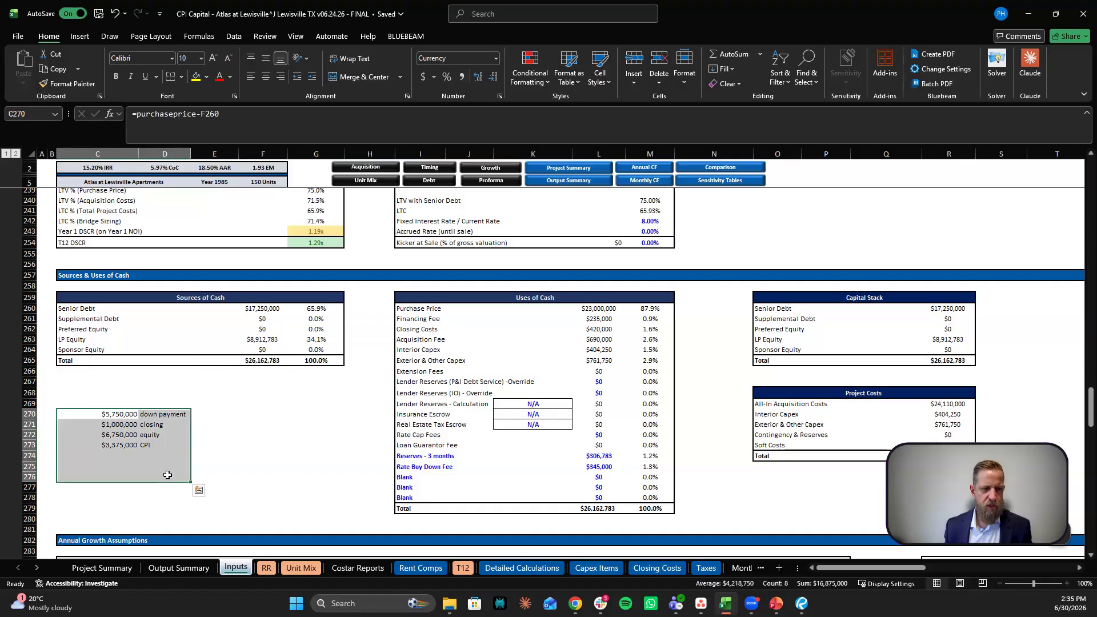
pyautogui.click(266, 426)
pyautogui.moveTo(97, 371); pyautogui.dragTo(203, 452)
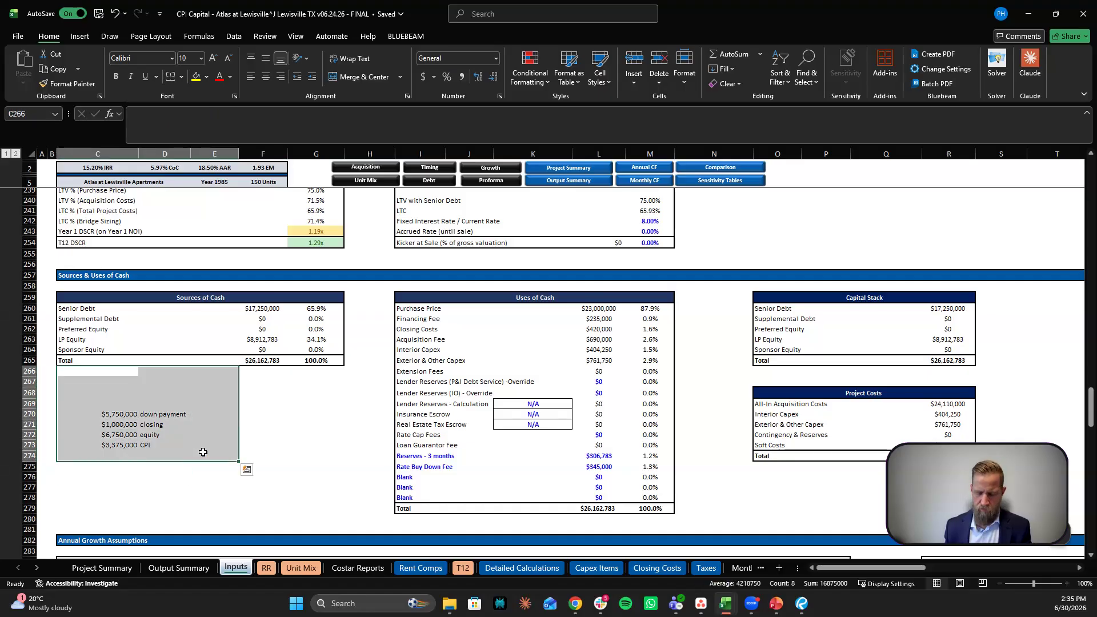
pyautogui.press('Delete')
pyautogui.click(296, 433)
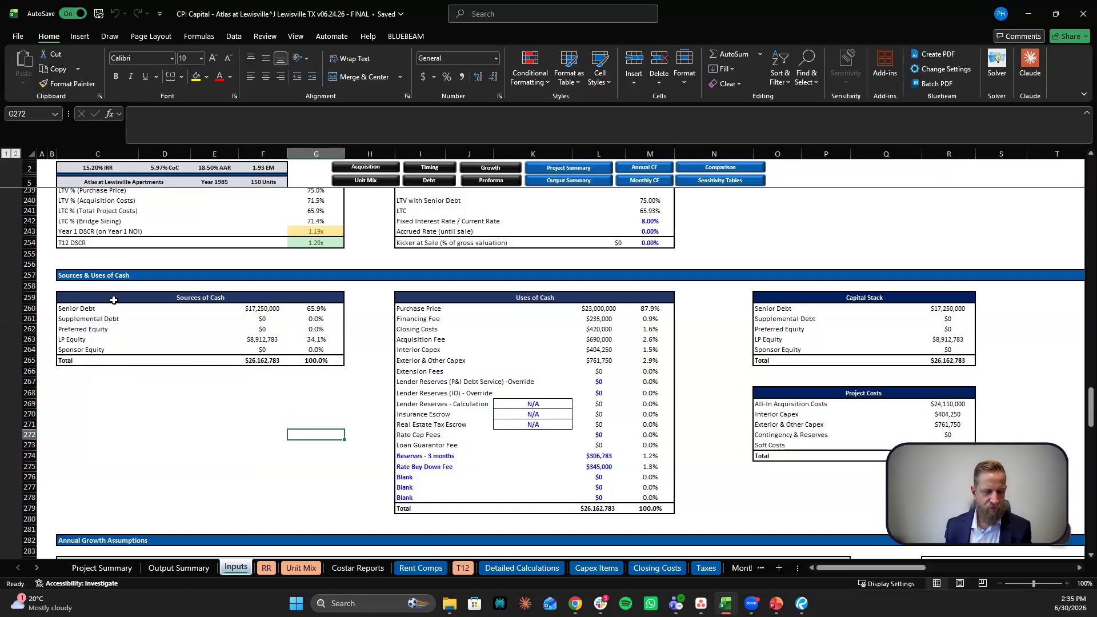
# Step: Inspect the Senior Debt and LP Equity amounts in the Sources of Cash table
pyautogui.click(253, 309)
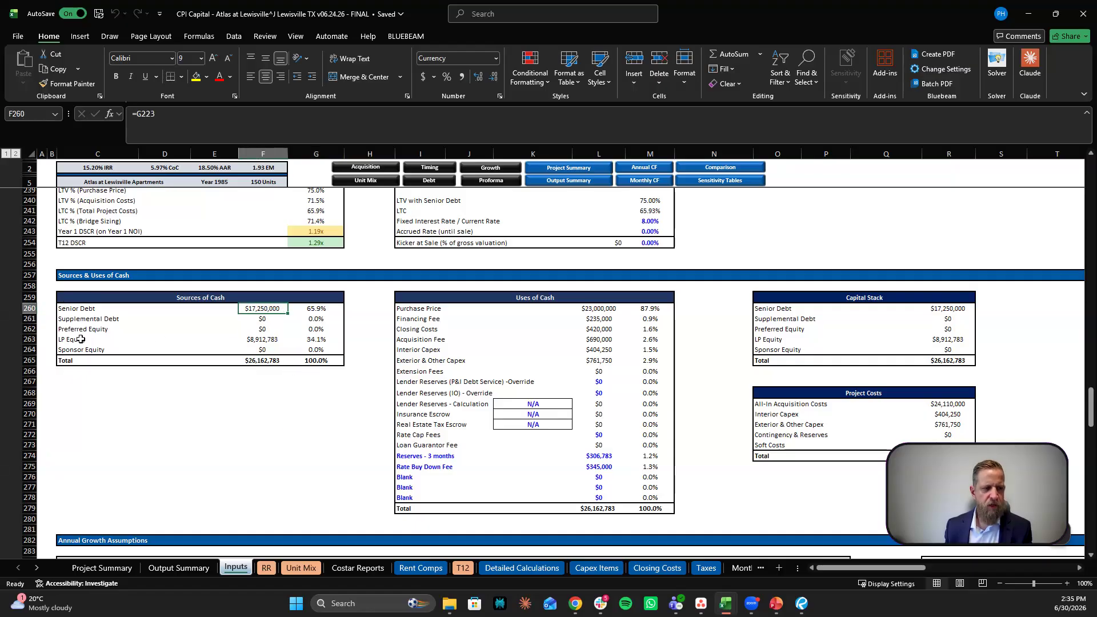
pyautogui.click(263, 339)
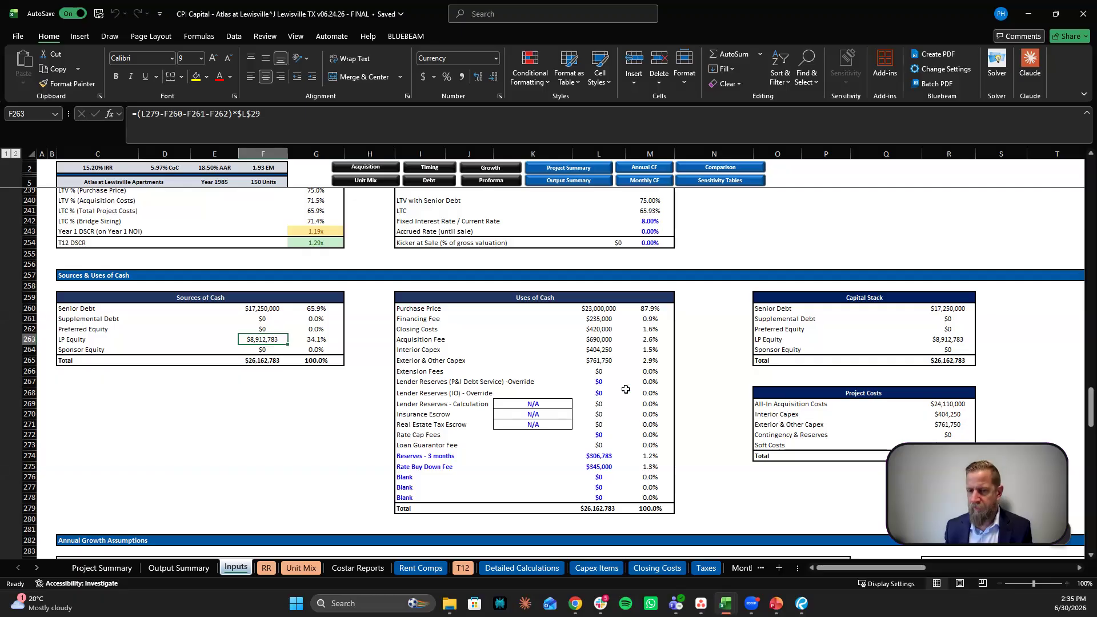
pyautogui.click(708, 404)
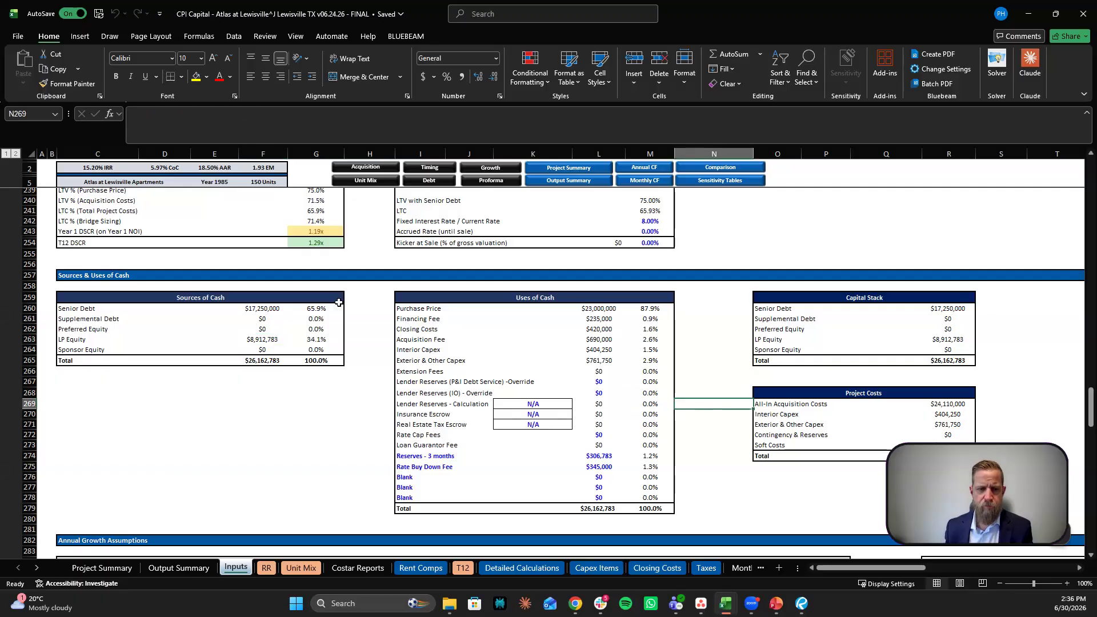
# Step: Check the Purchase Price and Financing Fee in Uses of Cash against the senior debt financing fee input
pyautogui.click(602, 308)
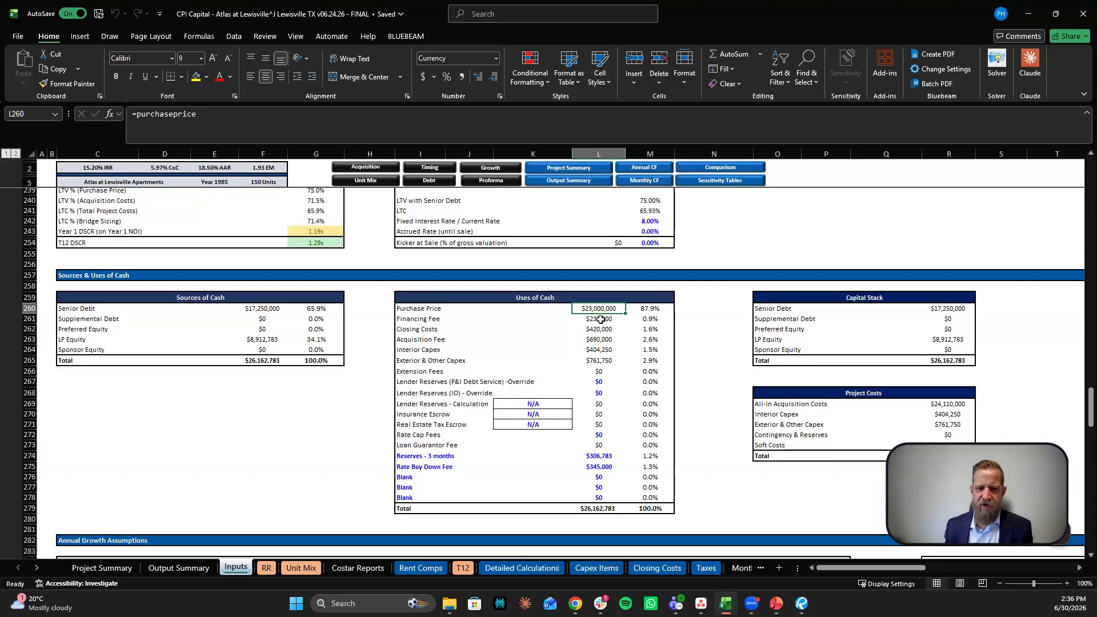
pyautogui.click(606, 321)
pyautogui.scroll(6, 390, 296)
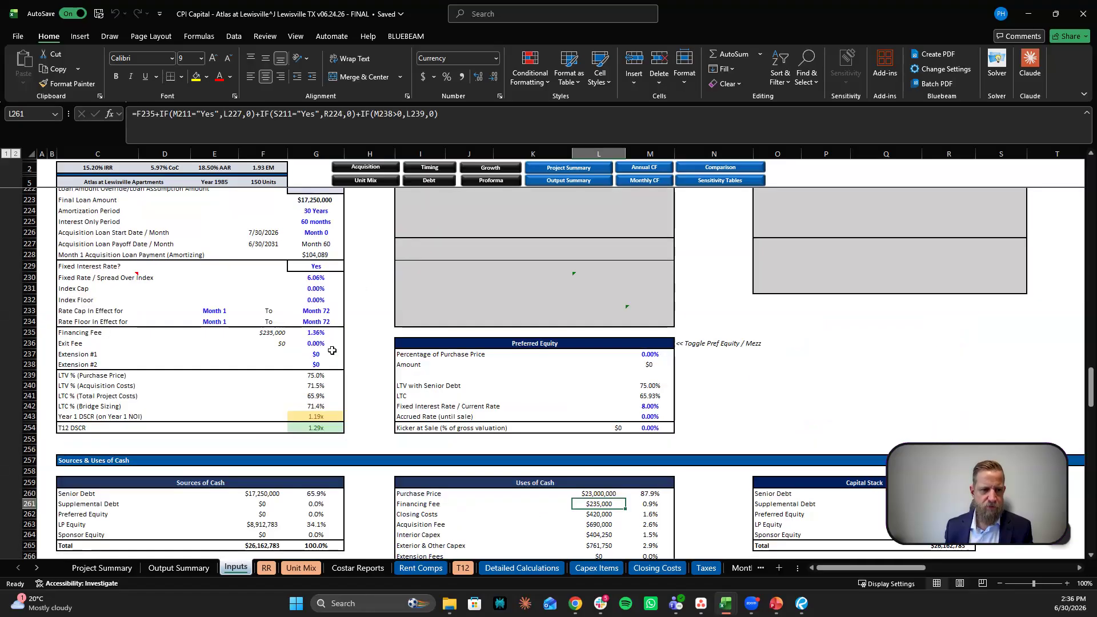
pyautogui.scroll(-1, 651, 496)
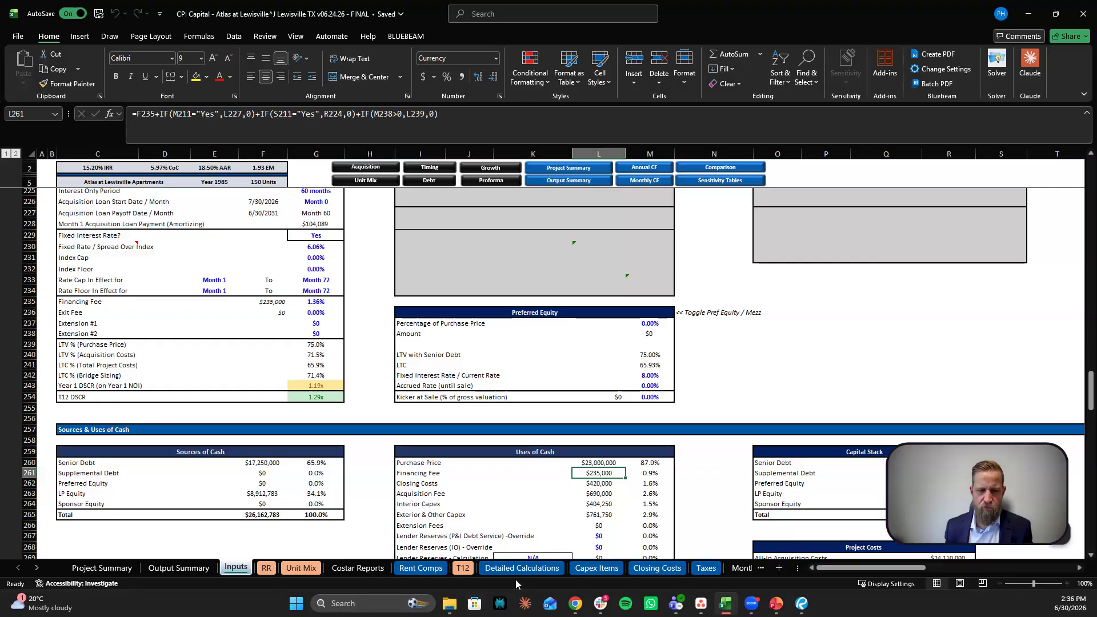
# Step: Test a 0% Closing Cost Override on the Closing Costs sheet against the itemised costs, and undo the change
pyautogui.click(657, 568)
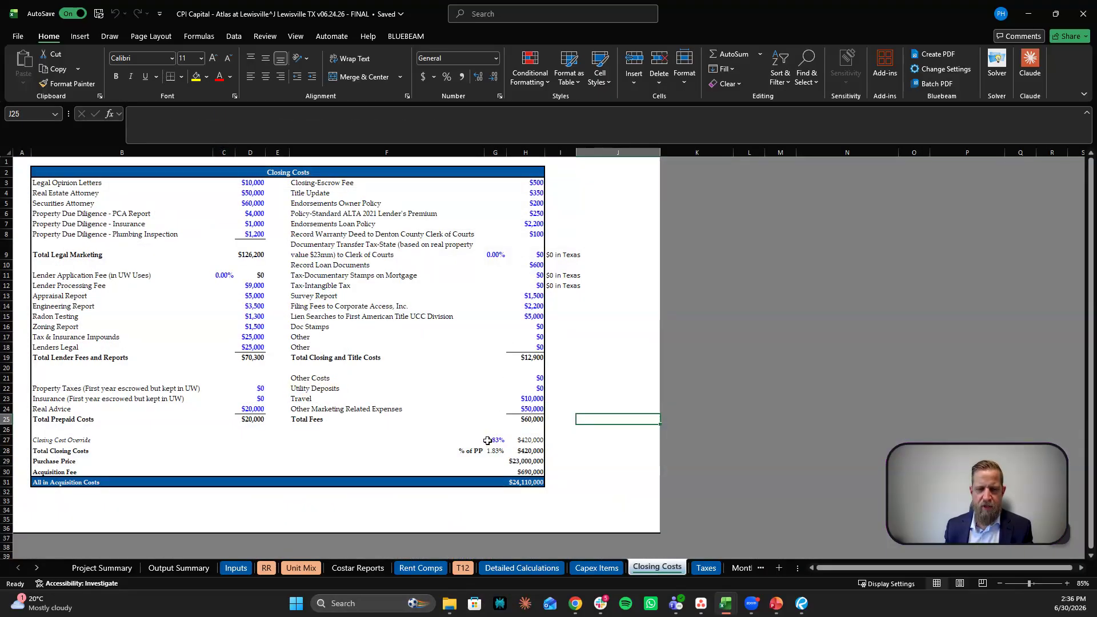
pyautogui.click(589, 450)
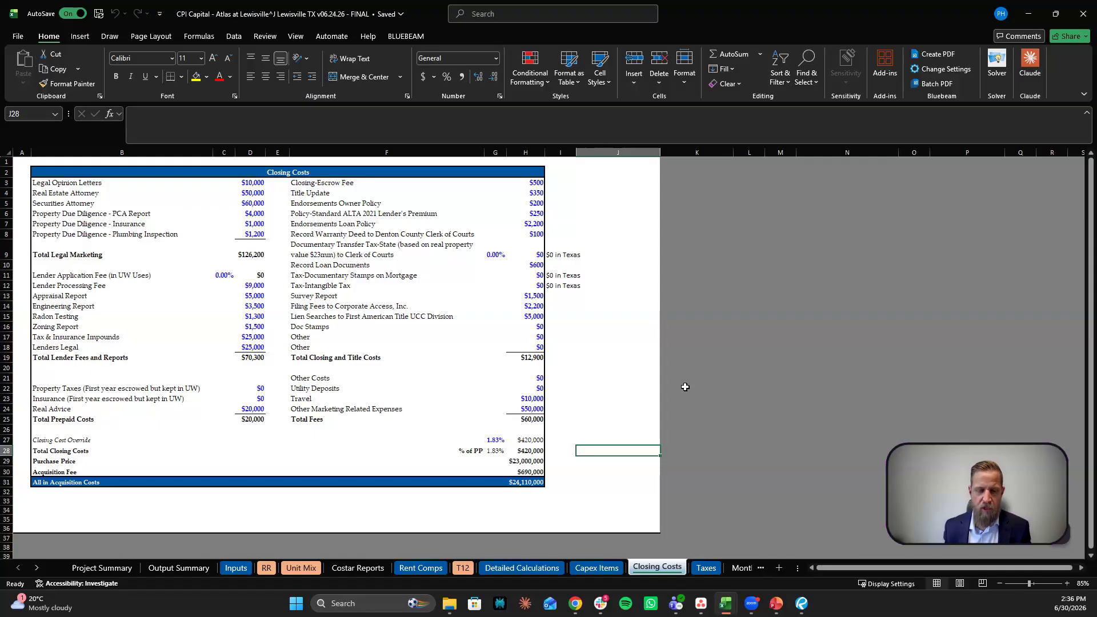
pyautogui.click(495, 440)
pyautogui.write('0')
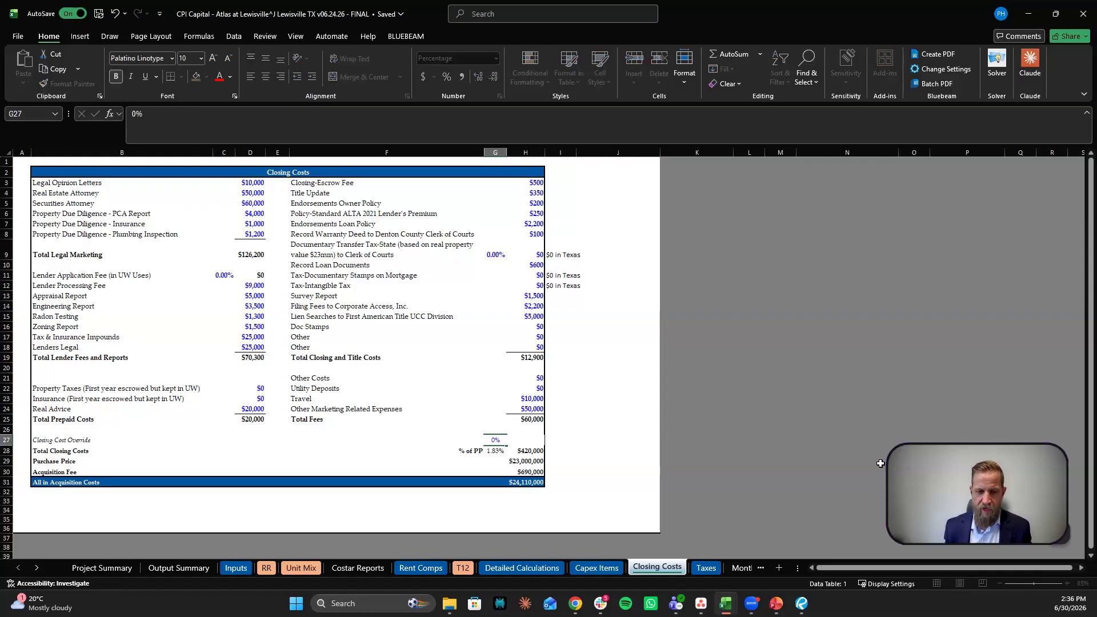
pyautogui.press('Return')
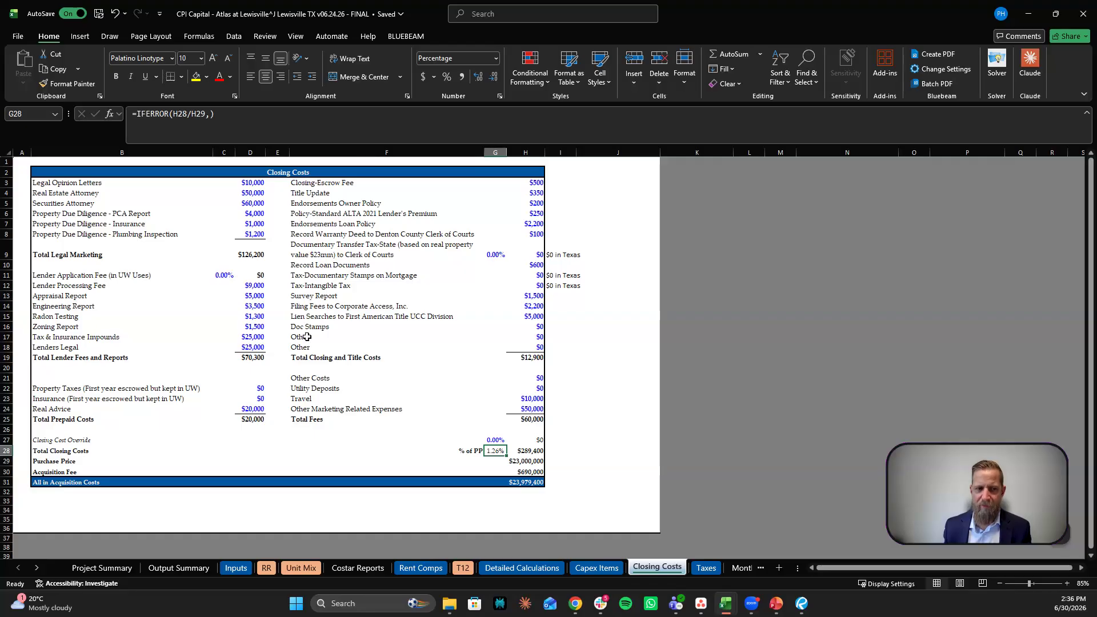
pyautogui.click(495, 439)
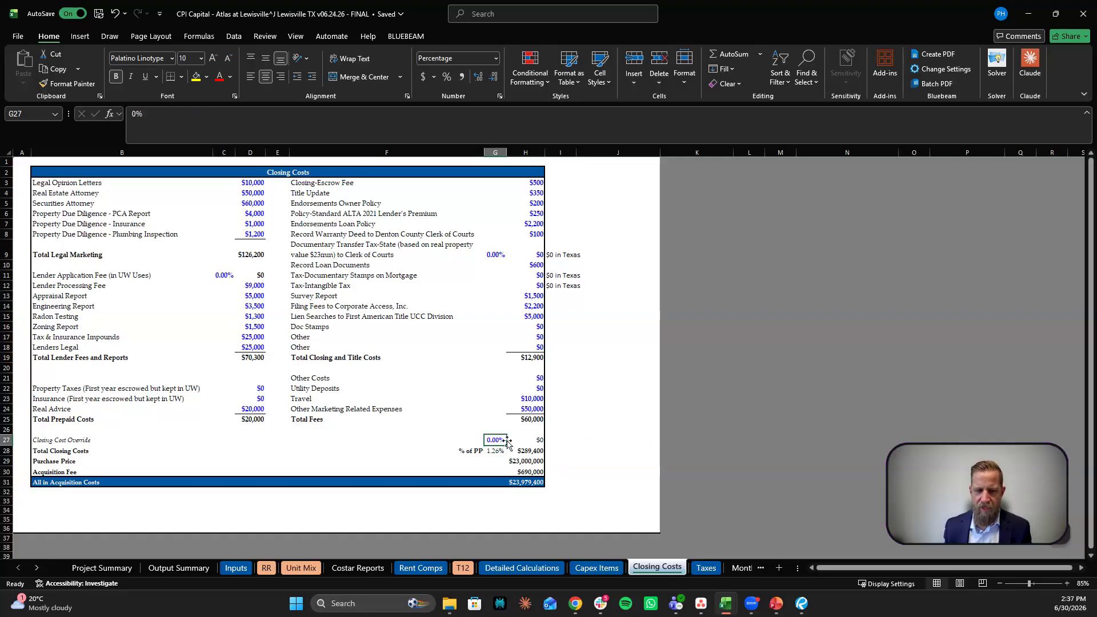
pyautogui.click(115, 13)
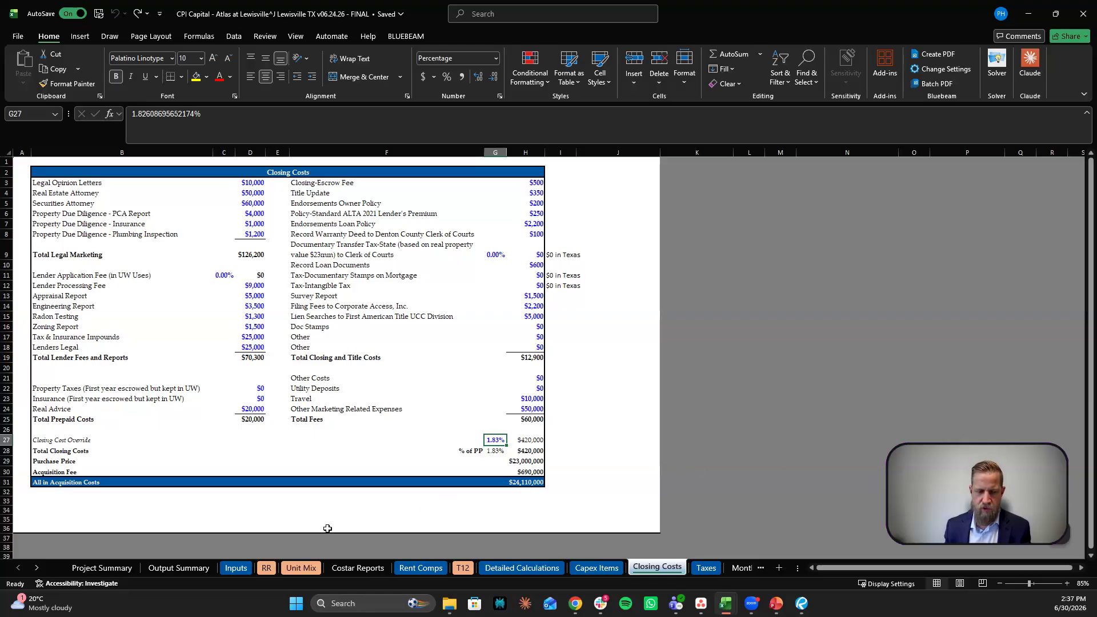
# Step: Inspect the Closing Costs and Acquisition Fee formulas in Uses of Cash on the Inputs sheet
pyautogui.click(235, 567)
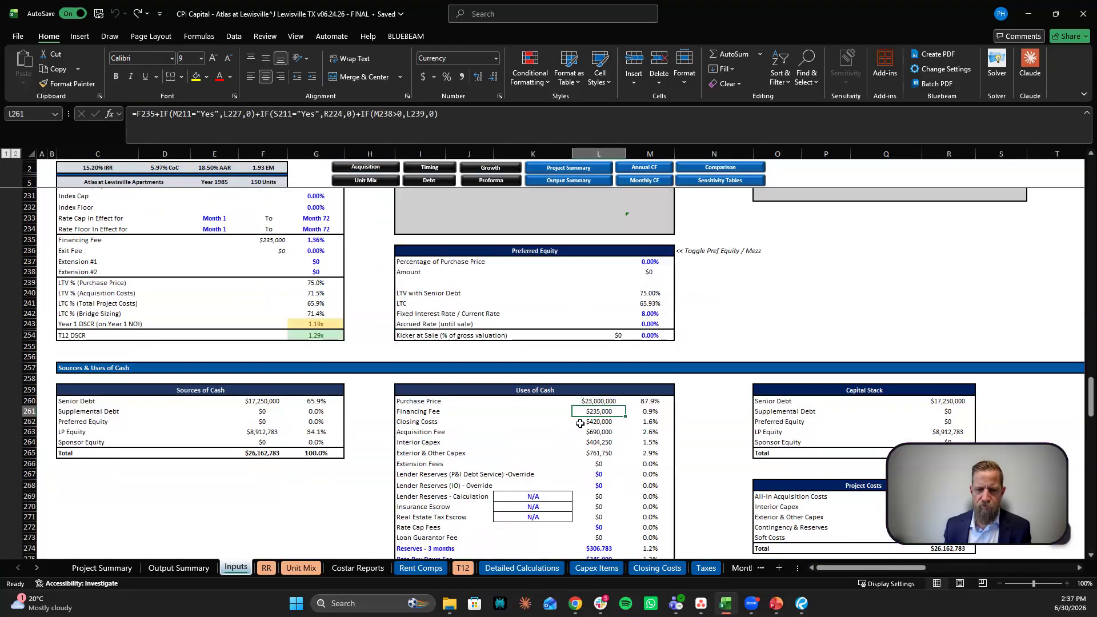
pyautogui.click(580, 423)
pyautogui.scroll(-1, 606, 407)
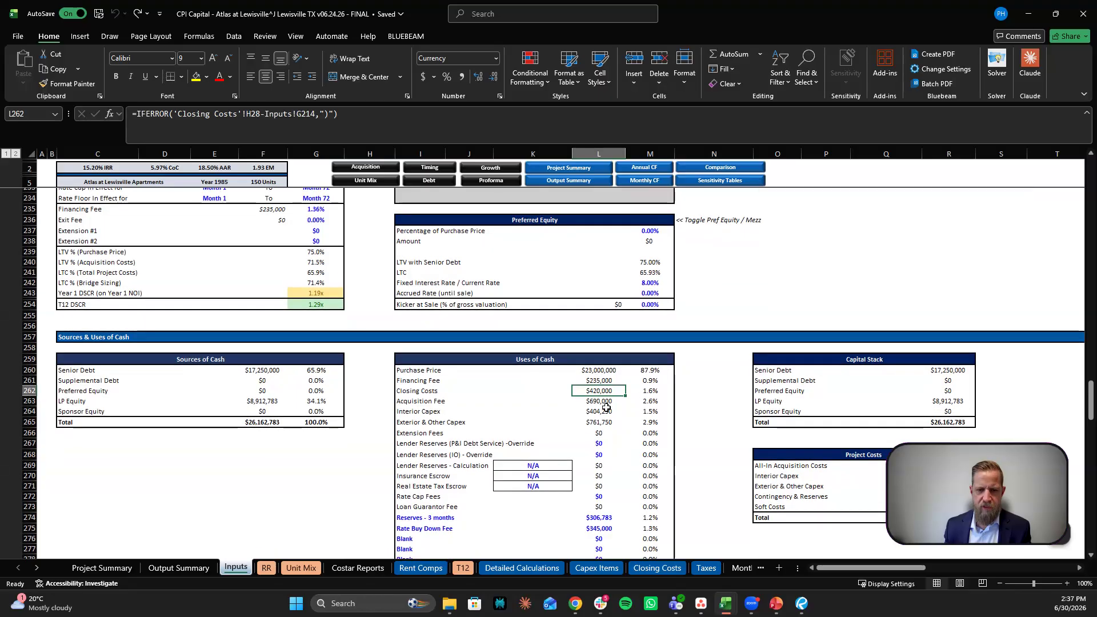
pyautogui.click(606, 401)
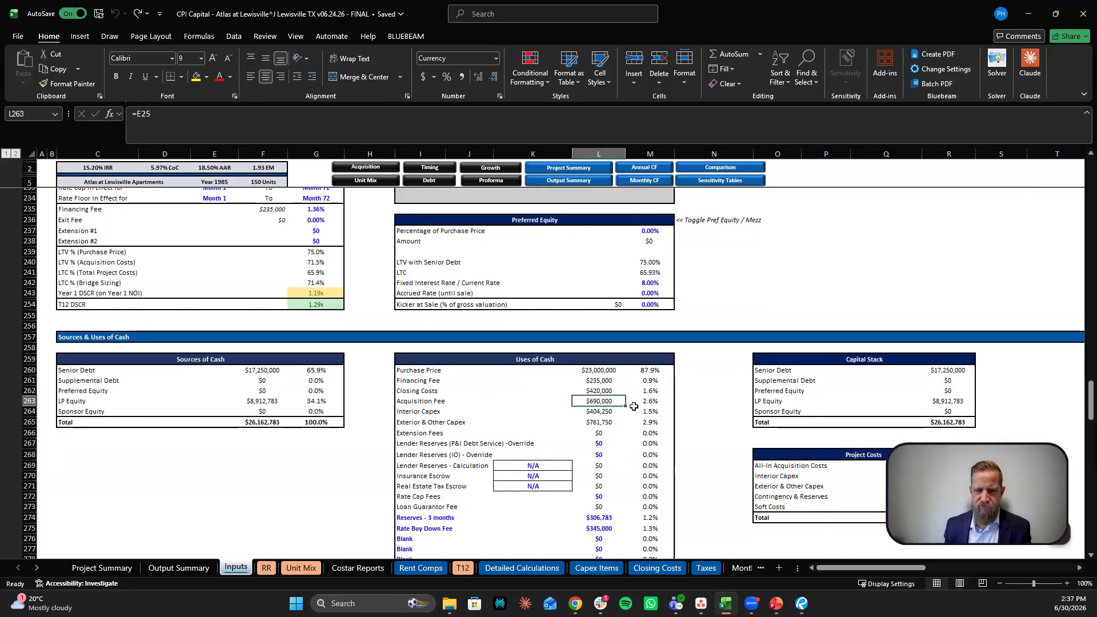
# Step: Select Interior Capex together with Exterior & Other Capex to total them, and inspect the 3-month reserves formula in Uses of Cash
pyautogui.click(593, 412)
pyautogui.click(597, 424)
pyautogui.moveTo(604, 412); pyautogui.dragTo(600, 423)
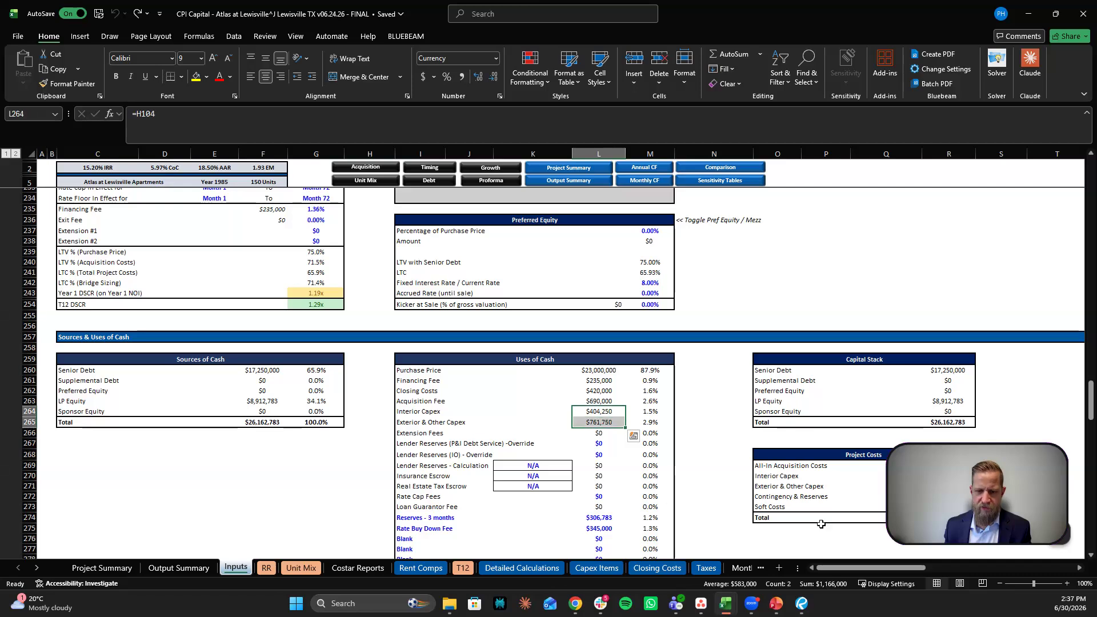
pyautogui.scroll(-4, 752, 513)
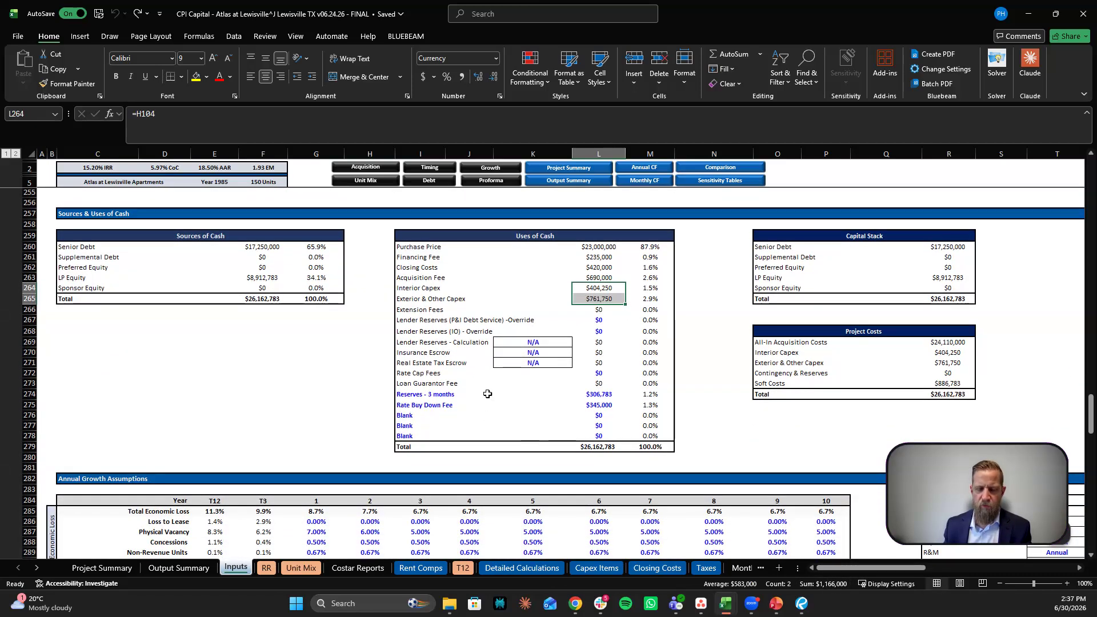
pyautogui.click(600, 394)
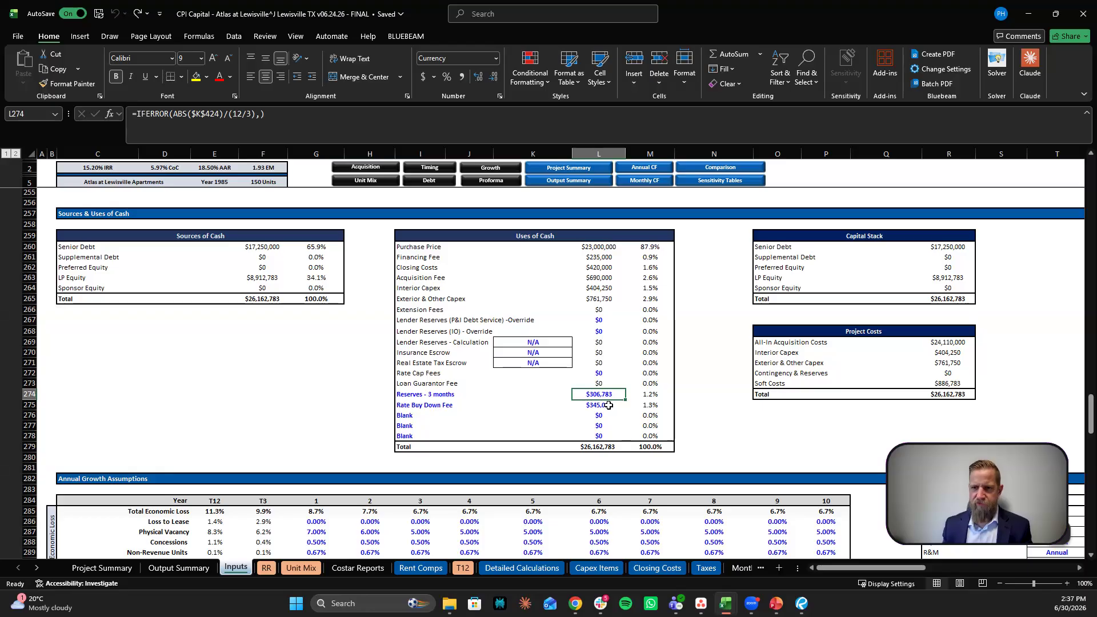
# Step: Review the Annual Growth Assumptions and compare them with the vacancy, rent and occupancy forecasts on the Costar Reports sheet
pyautogui.scroll(-6, 689, 349)
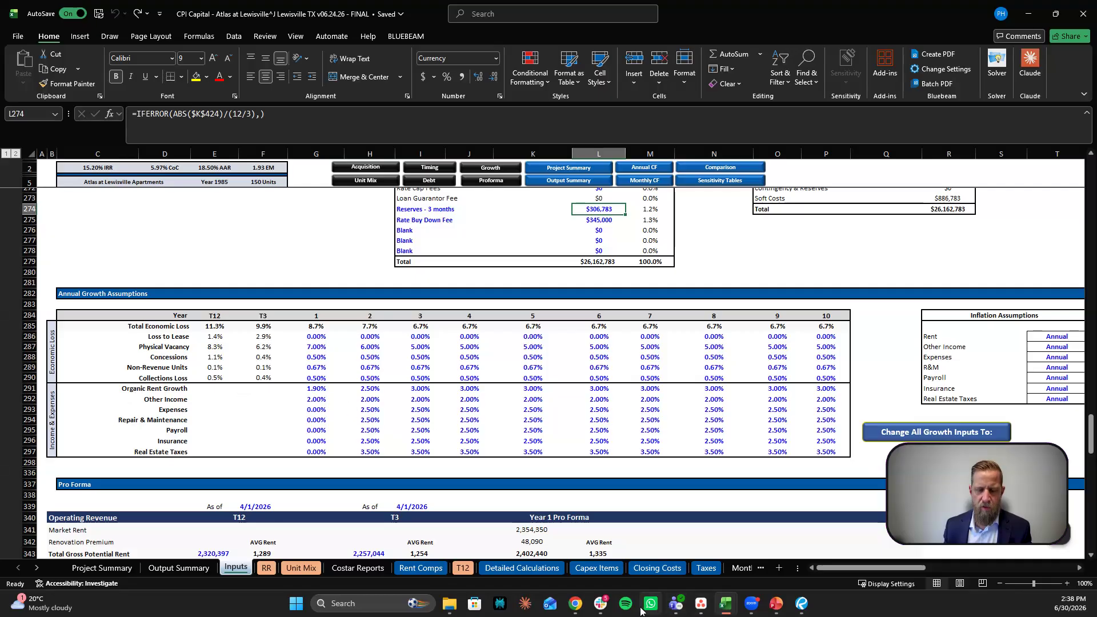
pyautogui.click(369, 573)
pyautogui.scroll(10, 737, 451)
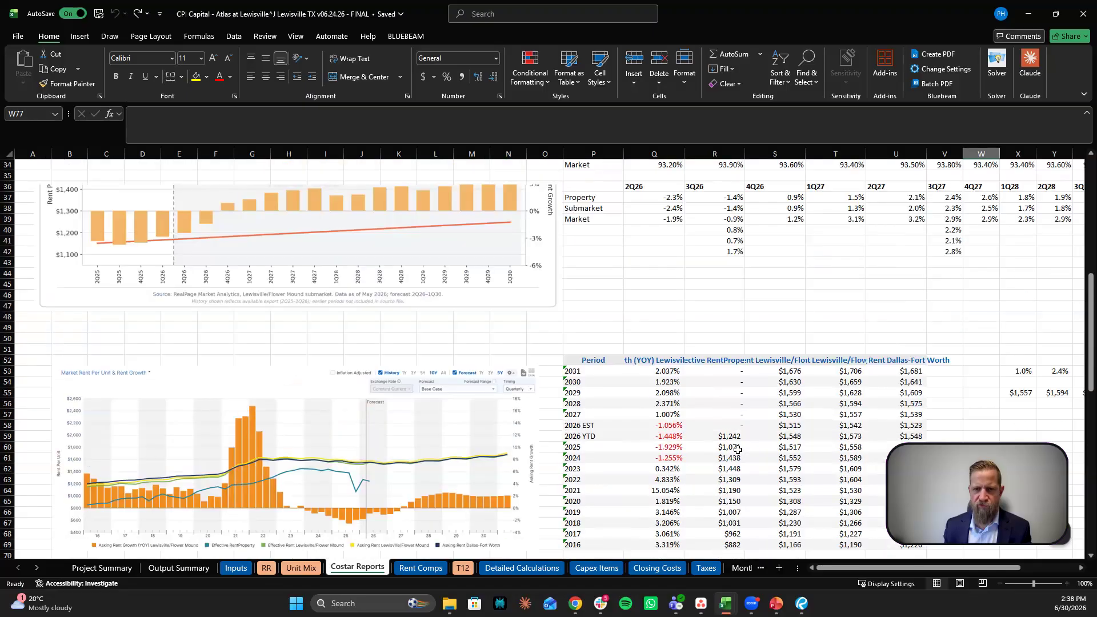
pyautogui.scroll(1, 737, 451)
pyautogui.scroll(-4, 737, 449)
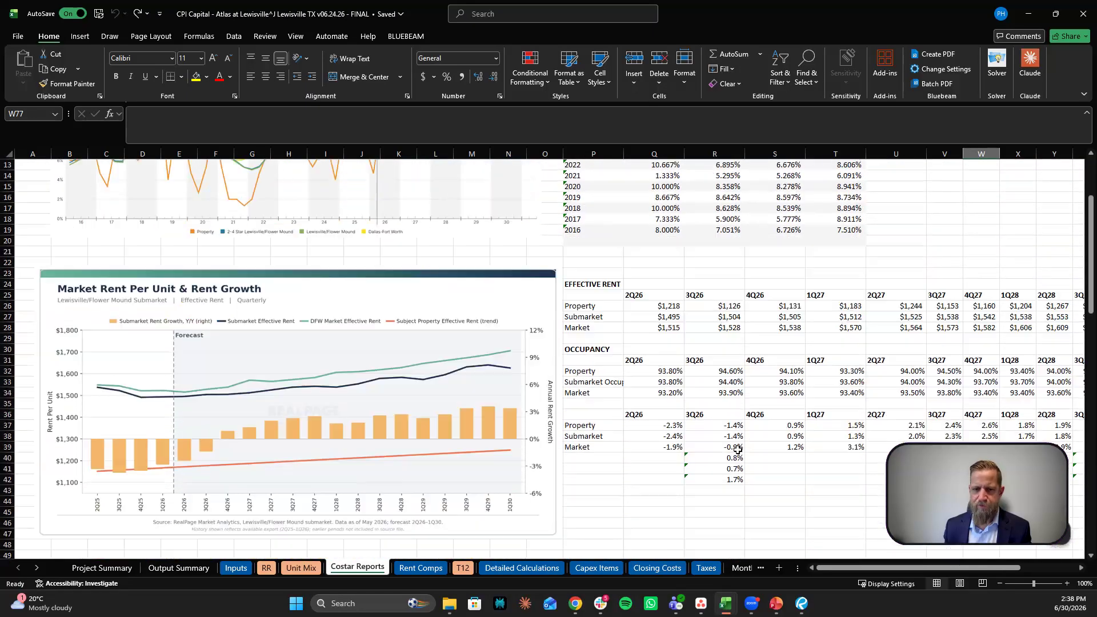
pyautogui.scroll(4, 614, 435)
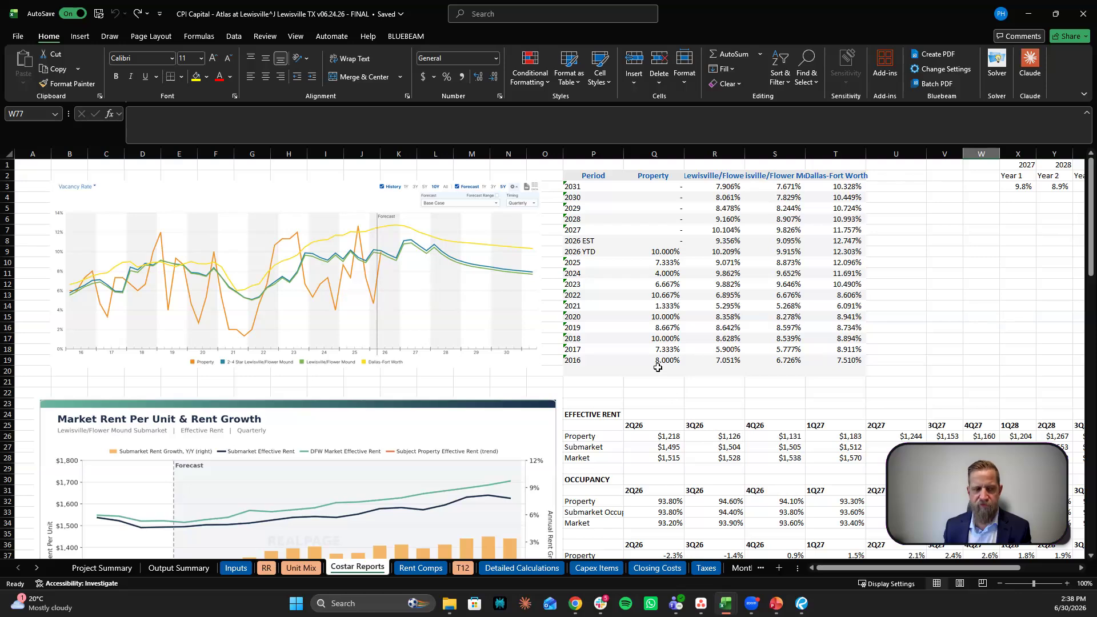
pyautogui.scroll(-5, 514, 354)
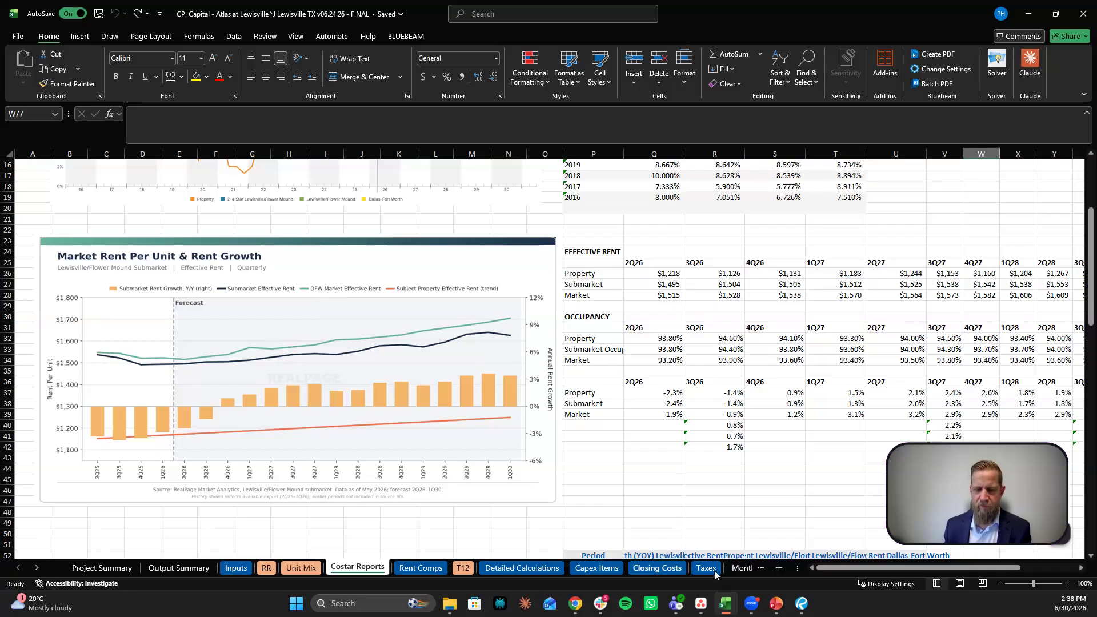
# Step: Switch to the Pinnacle_Trends workbook and delete the effective rent line chart covering the data on the TRENDS sheet
pyautogui.moveTo(724, 610)
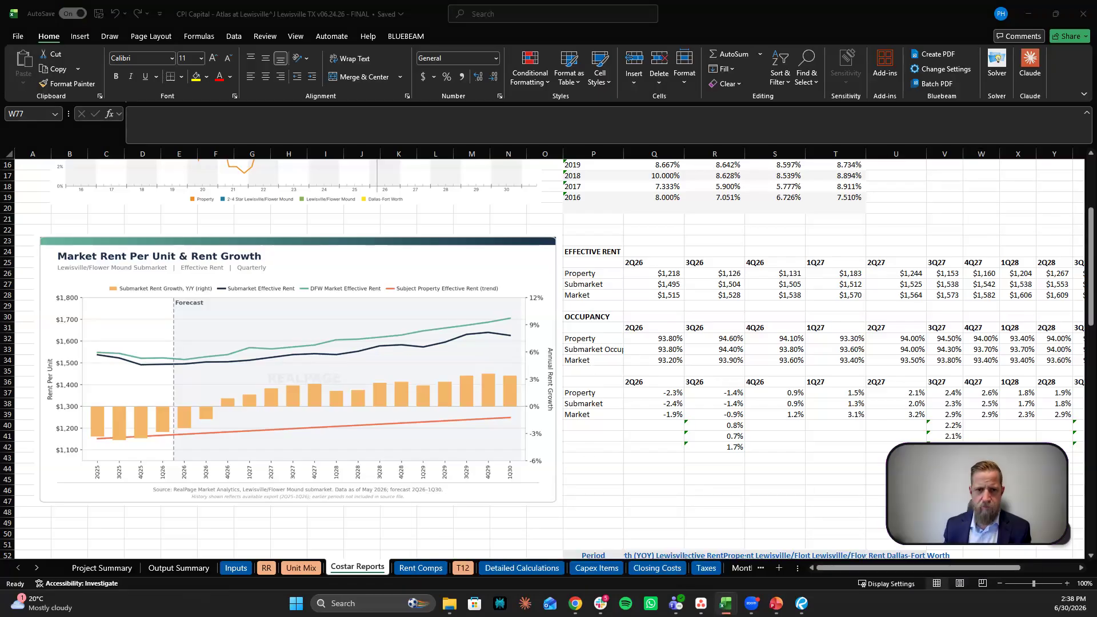
pyautogui.hotkey('alt', 'Tab')
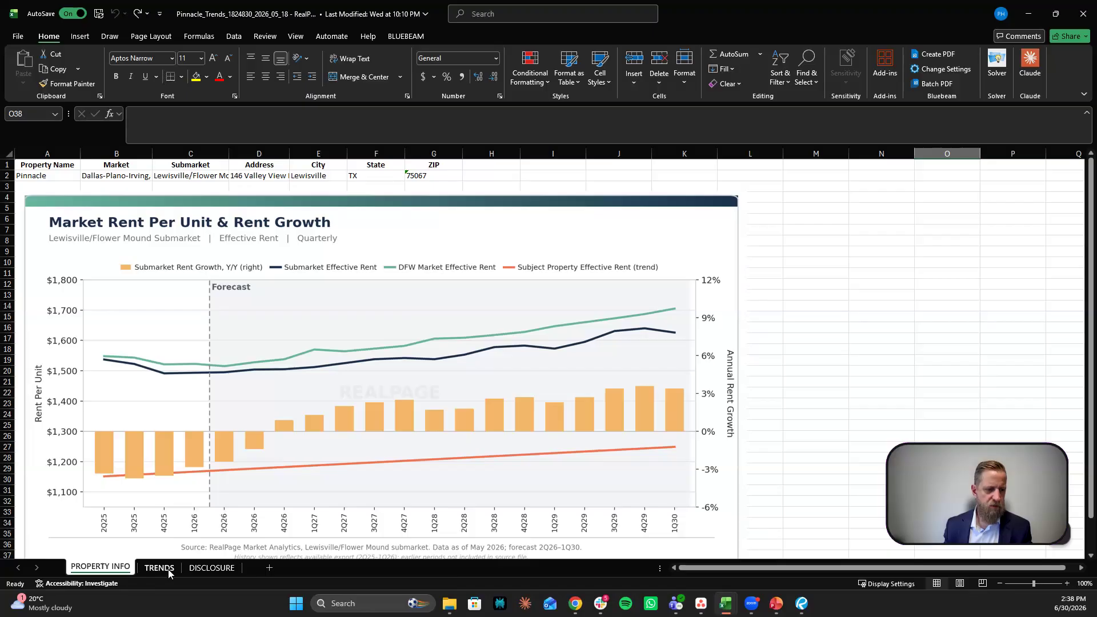
pyautogui.click(169, 573)
pyautogui.scroll(5, 491, 400)
pyautogui.click(491, 447)
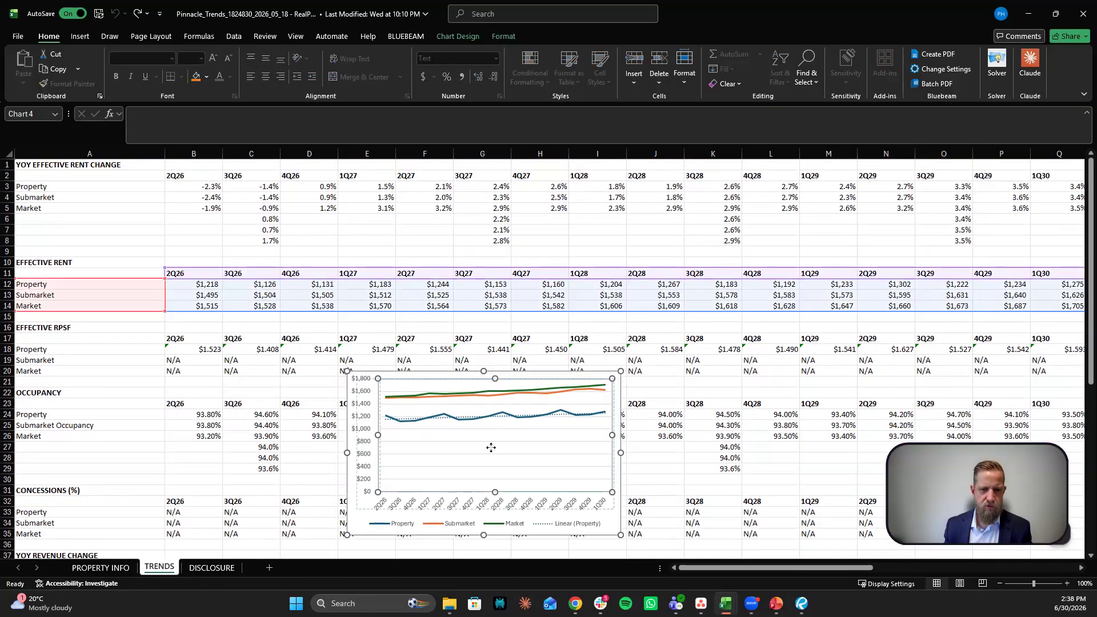
pyautogui.moveTo(490, 448); pyautogui.dragTo(496, 450)
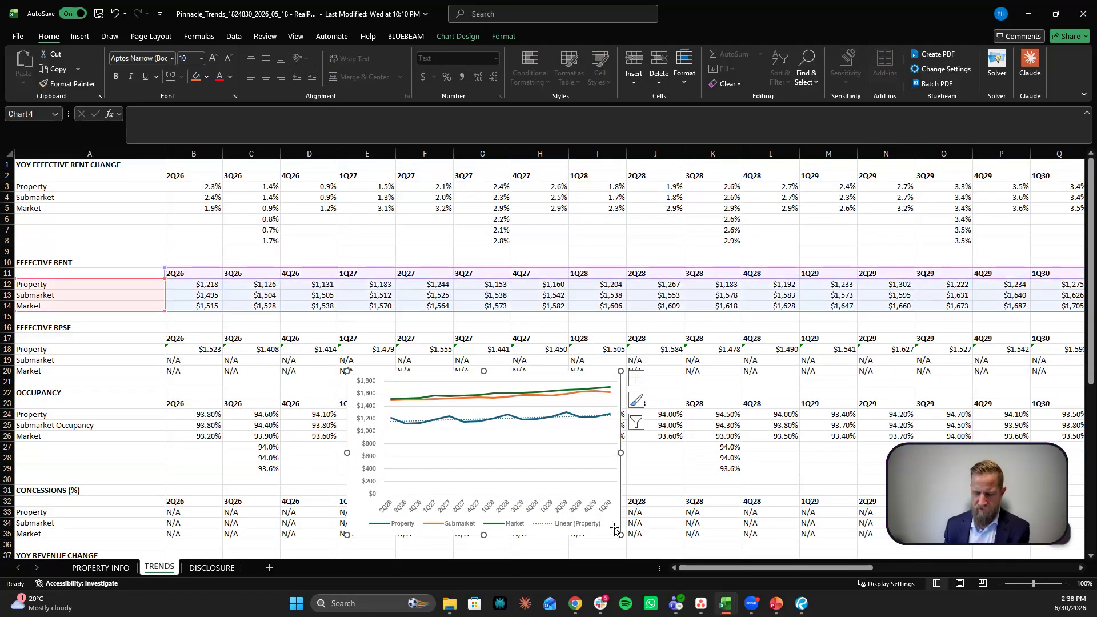
pyautogui.press('Delete')
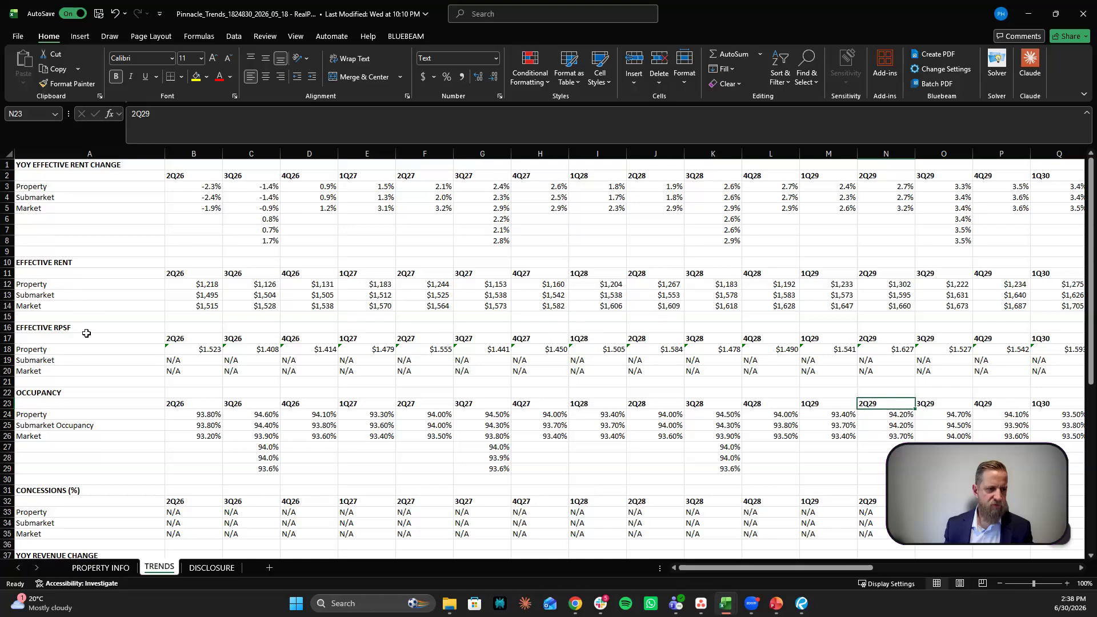
# Step: Review the rent, occupancy and revenue forecasts on the TRENDS sheet and the Market Rent Per Unit & Rent Growth chart on PROPERTY INFO
pyautogui.scroll(-7, 110, 334)
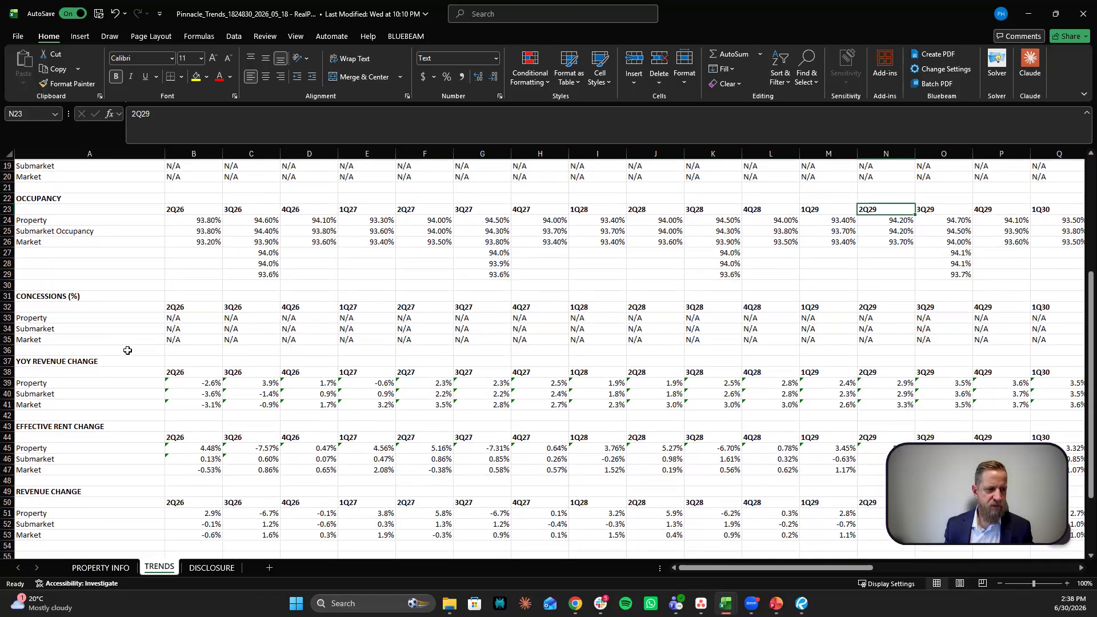
pyautogui.scroll(-5, 96, 355)
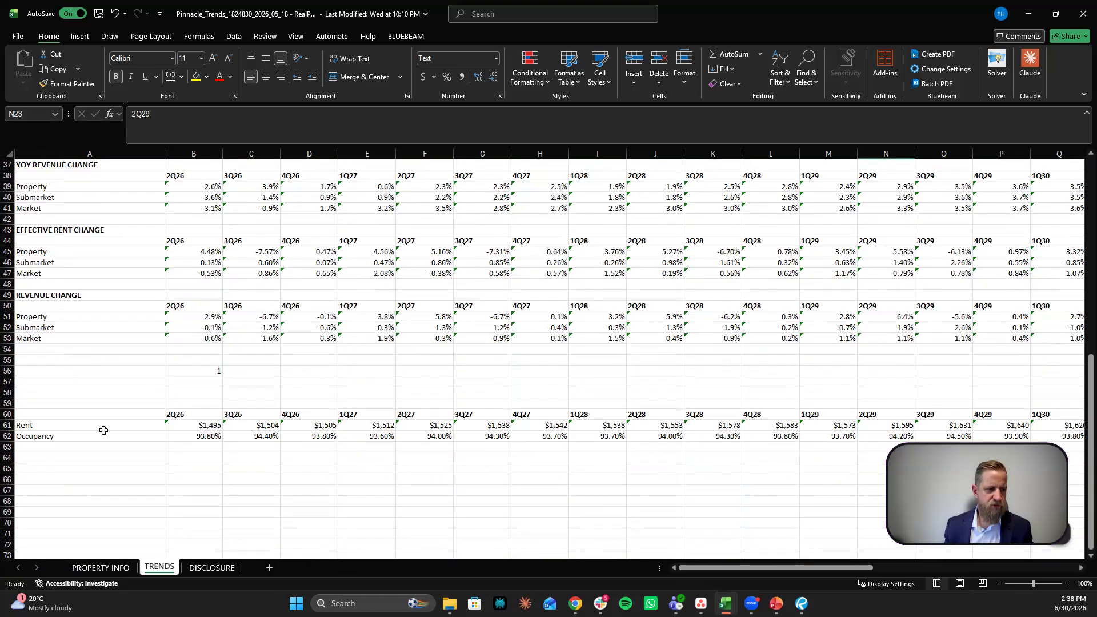
pyautogui.scroll(12, 456, 397)
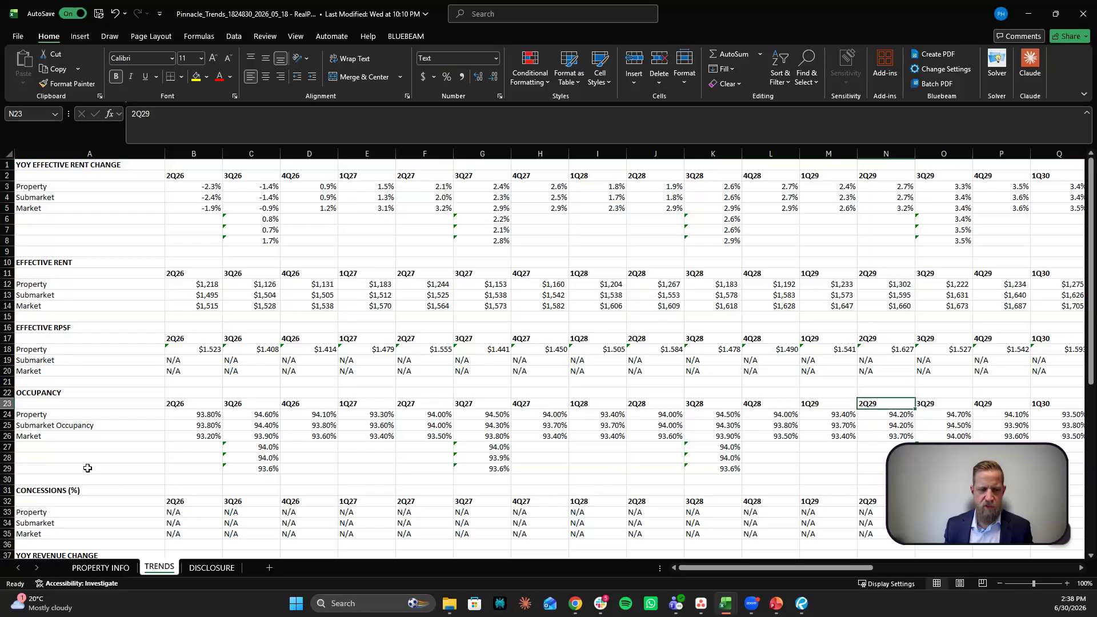
pyautogui.moveTo(752, 567)
pyautogui.mouseDown()
pyautogui.moveTo(931, 567)
pyautogui.moveTo(753, 567)
pyautogui.mouseUp()
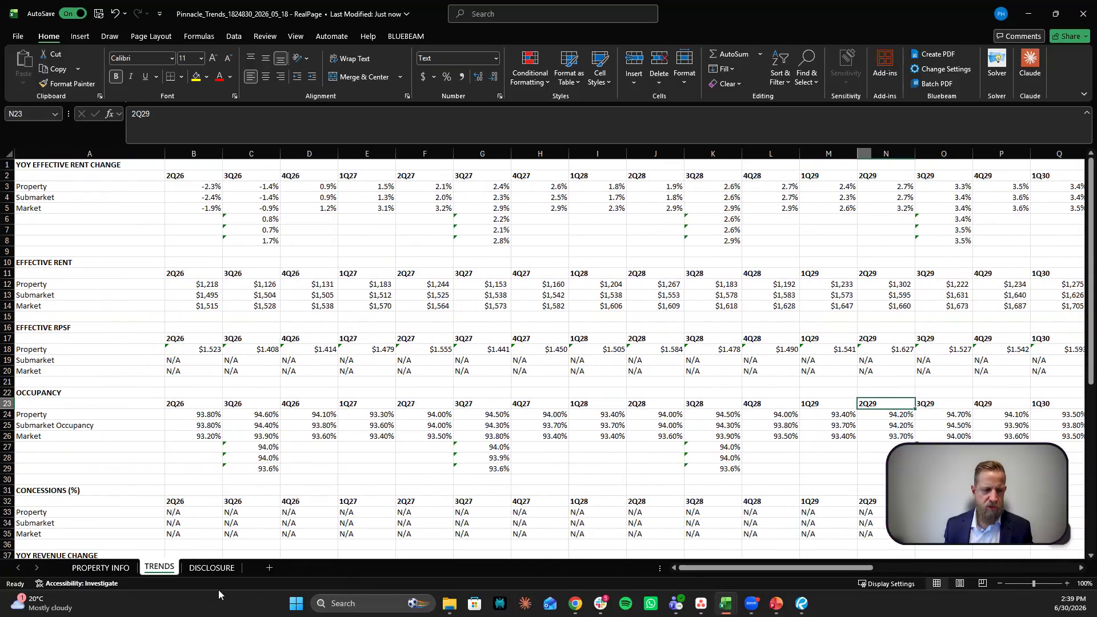
pyautogui.click(101, 568)
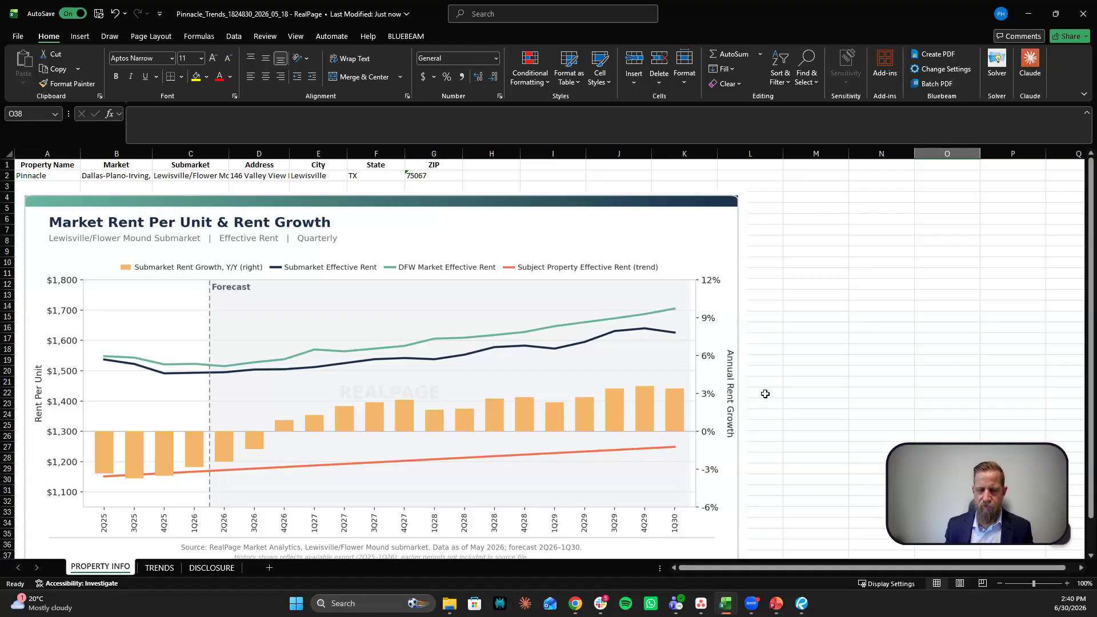
# Step: Return to the Atlas at Lewisville model and inspect the Organic Rent Growth inputs for years 1 to 3 on the Inputs sheet
pyautogui.click(1028, 13)
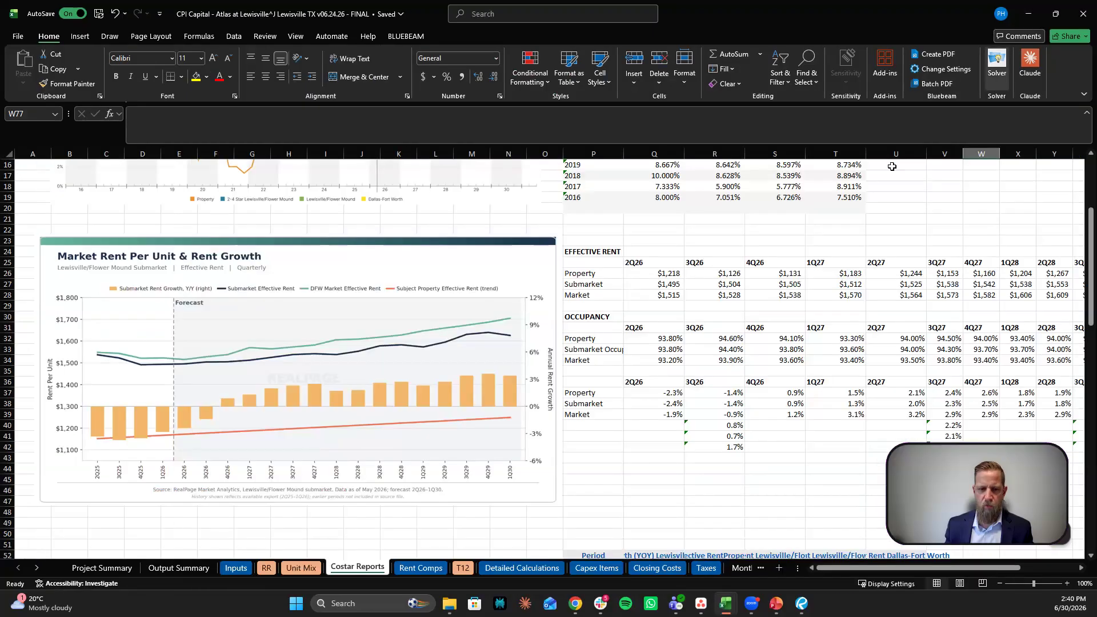
pyautogui.click(235, 568)
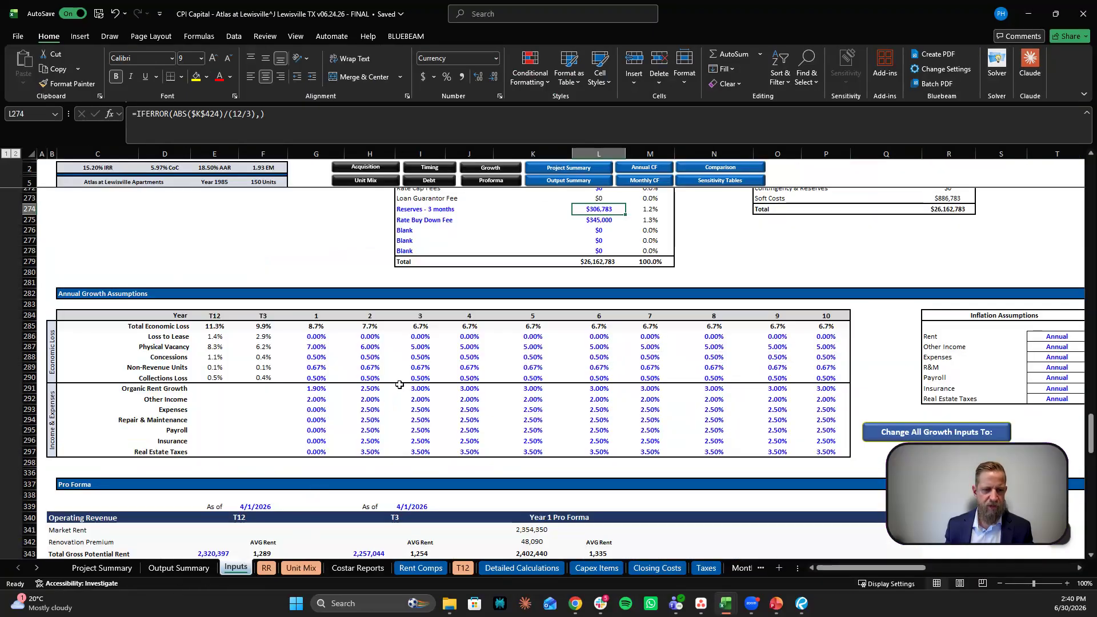
pyautogui.click(321, 387)
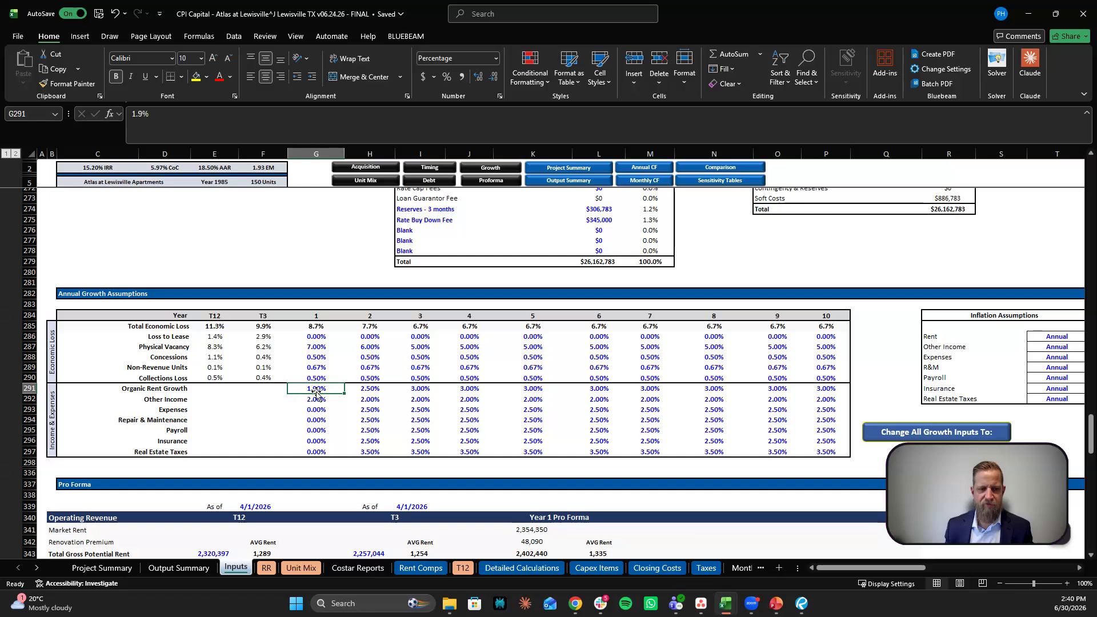
pyautogui.click(358, 389)
pyautogui.click(407, 389)
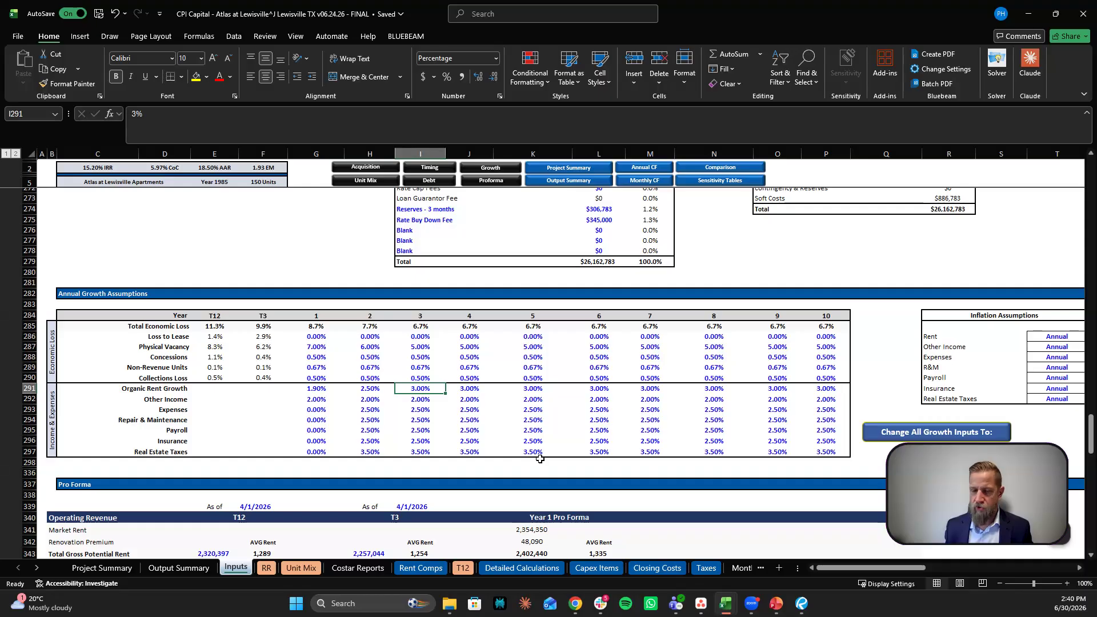
# Step: Recheck the rent growth chart in the Pinnacle_Trends workbook, and select the Loss to Lease assumptions for years 1 to 5 in the Atlas model
pyautogui.moveTo(723, 610)
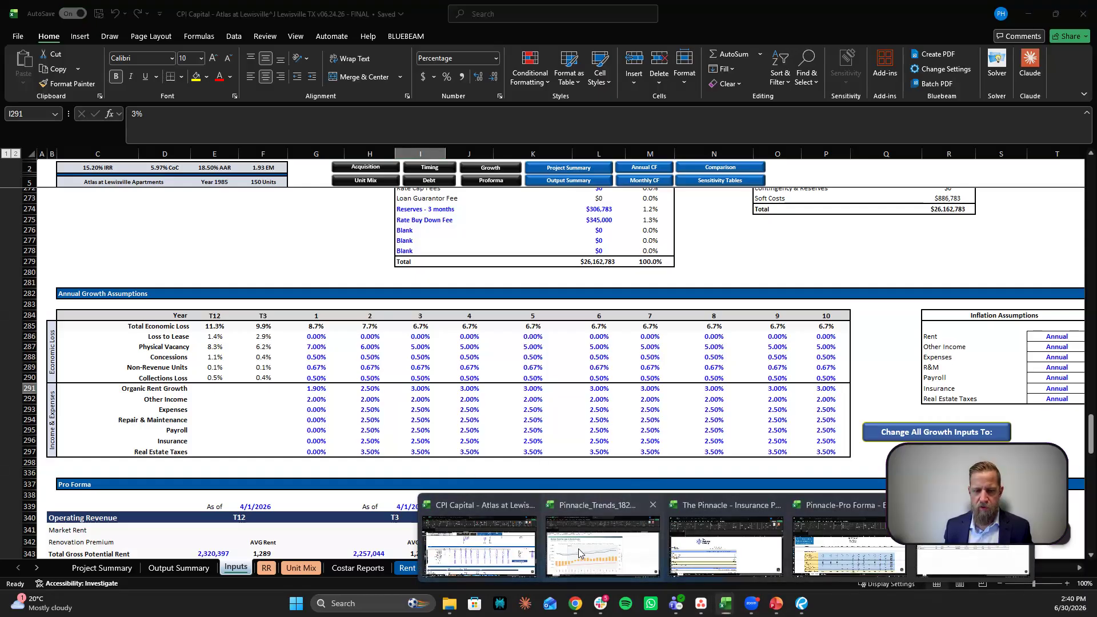
pyautogui.click(601, 545)
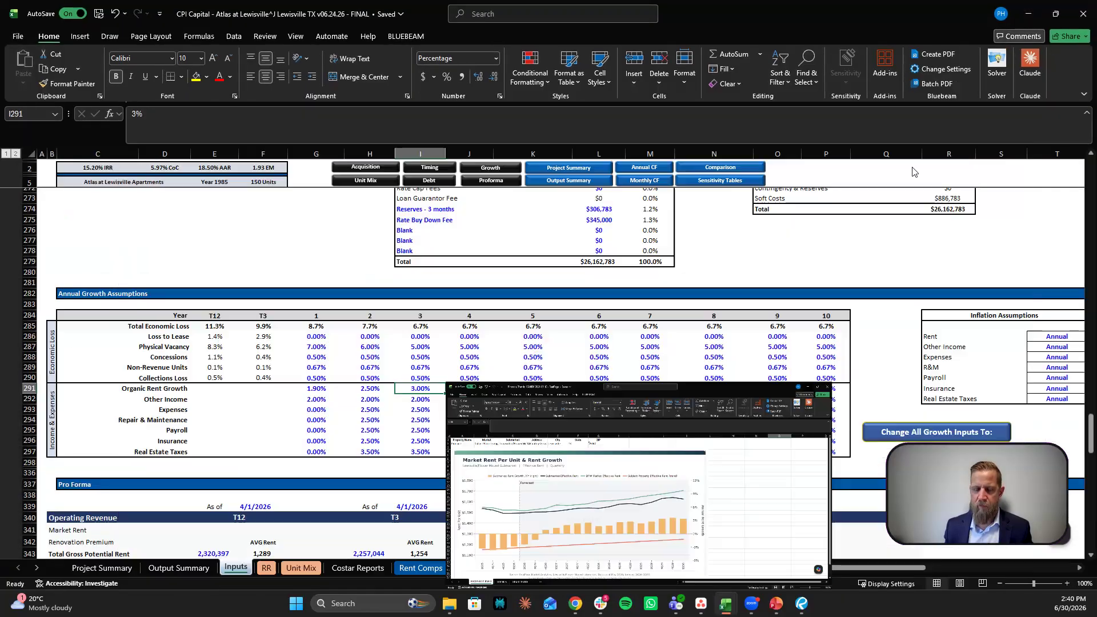
pyautogui.click(1027, 14)
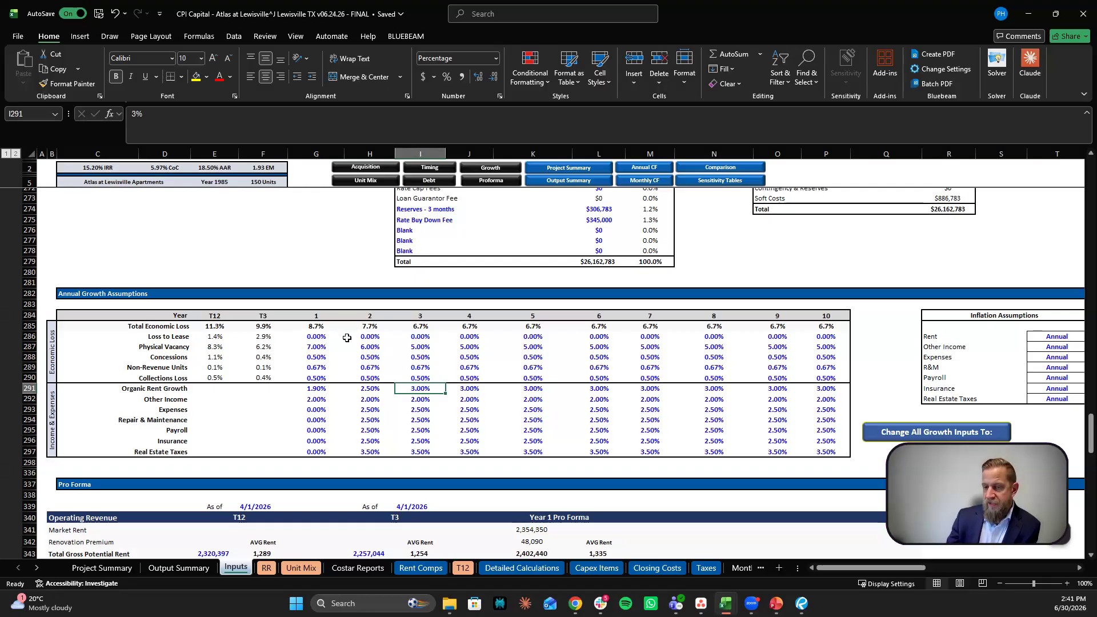
pyautogui.moveTo(306, 337); pyautogui.dragTo(571, 346)
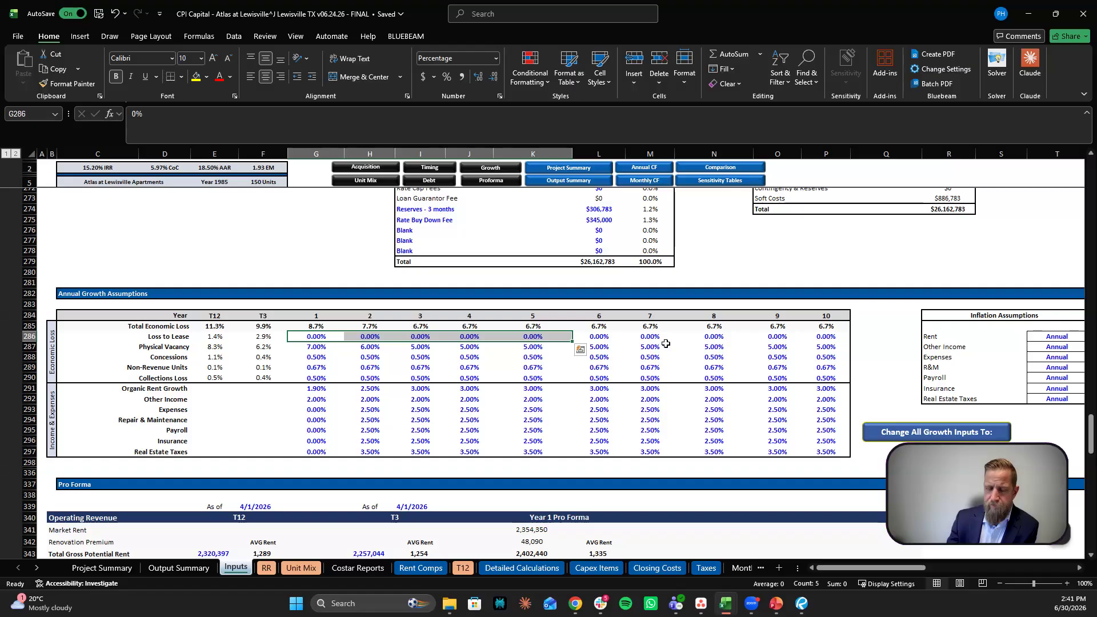
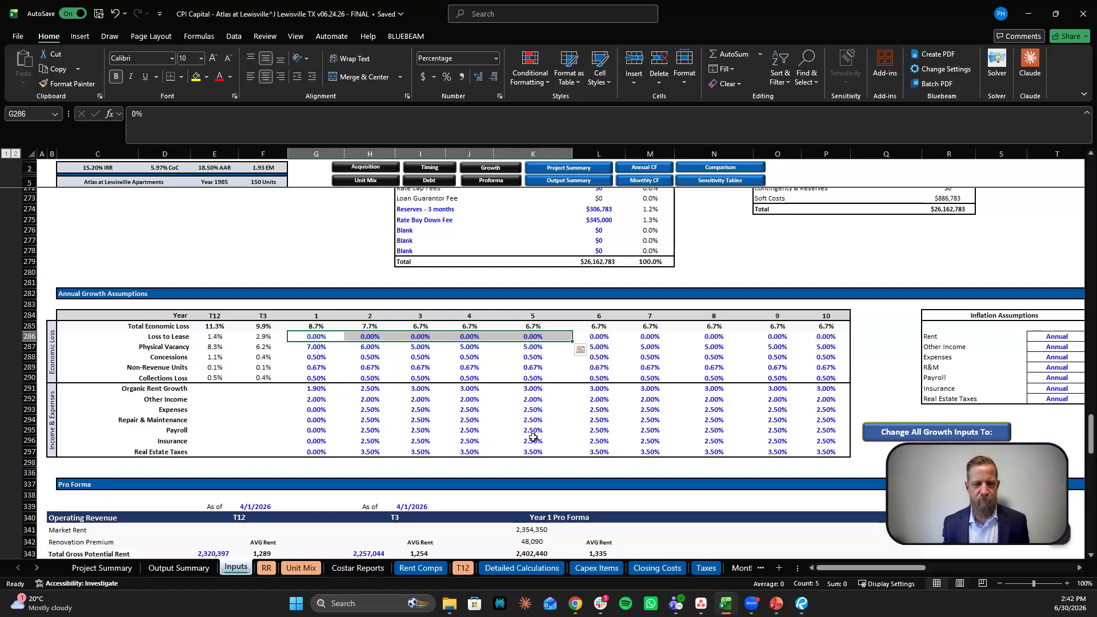
# Step: Inspect the year 2 Real Estate Taxes growth rate and review the Year 1 Tax Calculation on the Taxes sheet
pyautogui.click(368, 452)
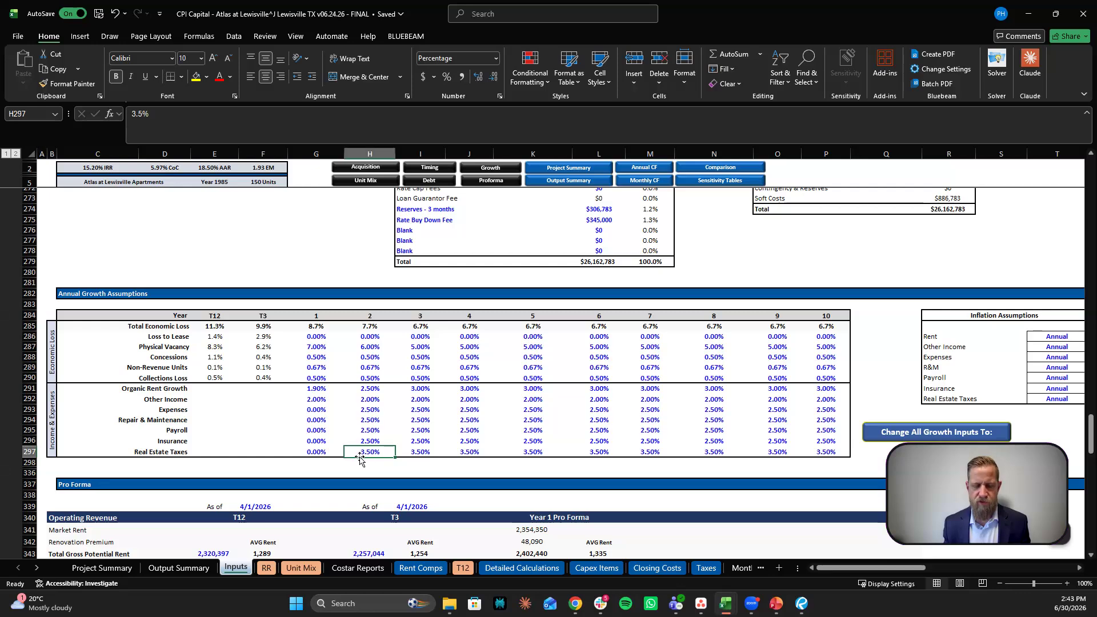
pyautogui.click(705, 567)
pyautogui.click(514, 433)
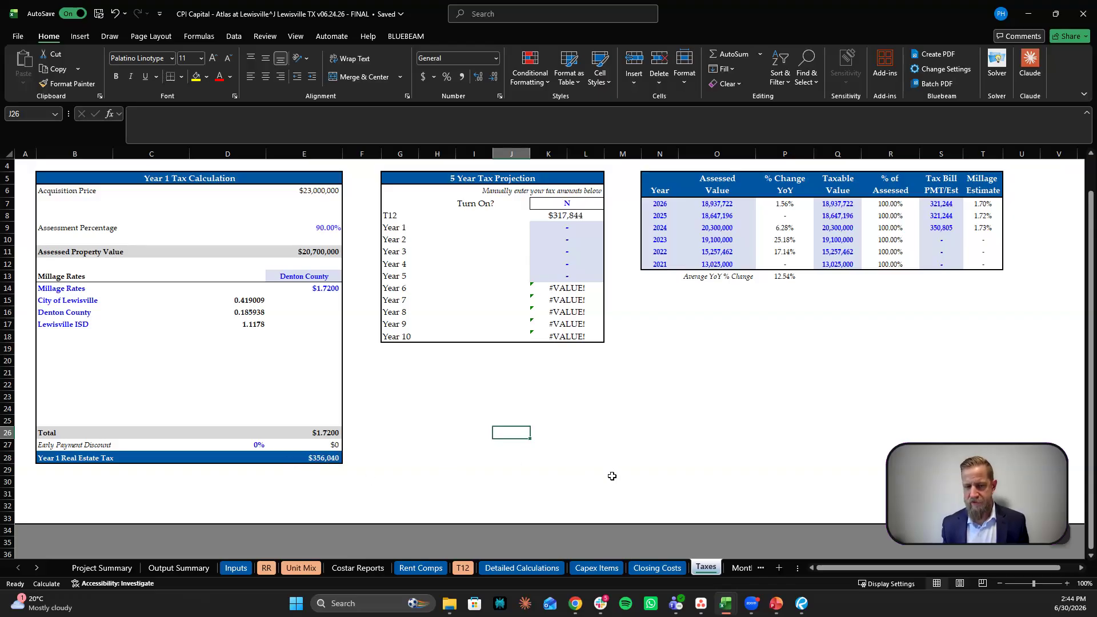
# Step: Switch to the 2026 Assessed Value PDF in Revu and read the appraisal breakdown and taxable values by taxing unit
pyautogui.click(801, 603)
pyautogui.click(258, 41)
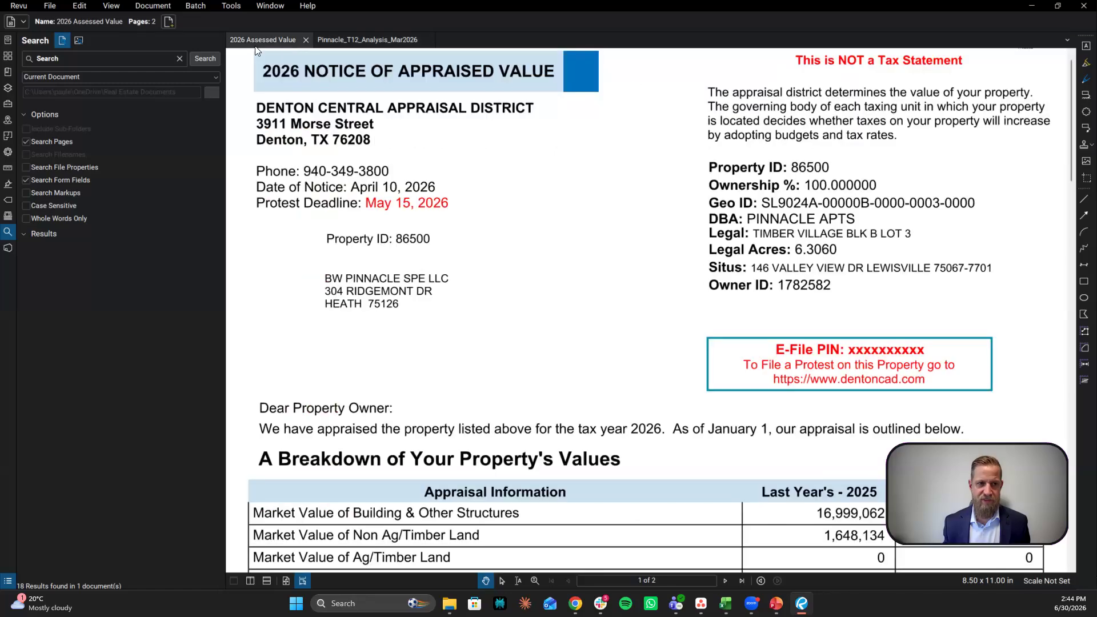
pyautogui.scroll(1, 483, 252)
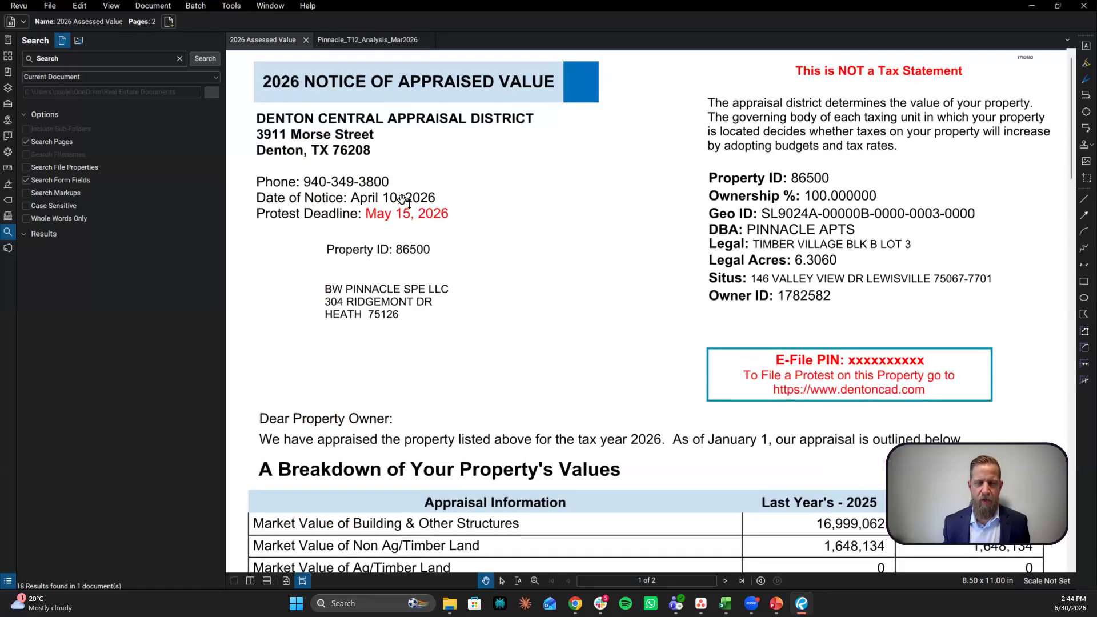
pyautogui.scroll(-5, 416, 198)
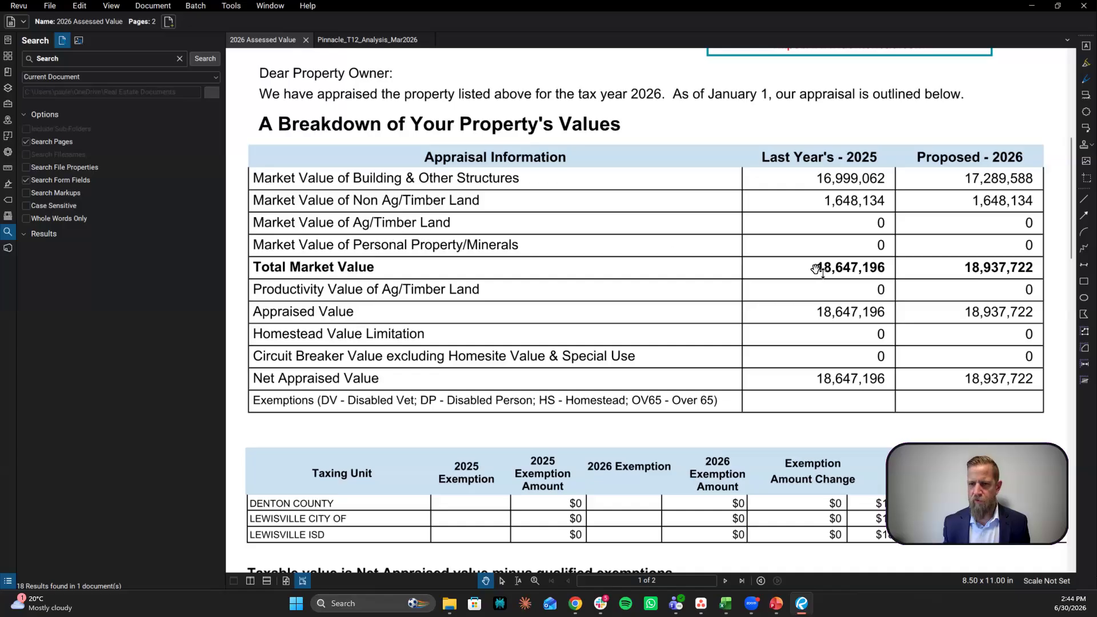
pyautogui.scroll(-3, 830, 268)
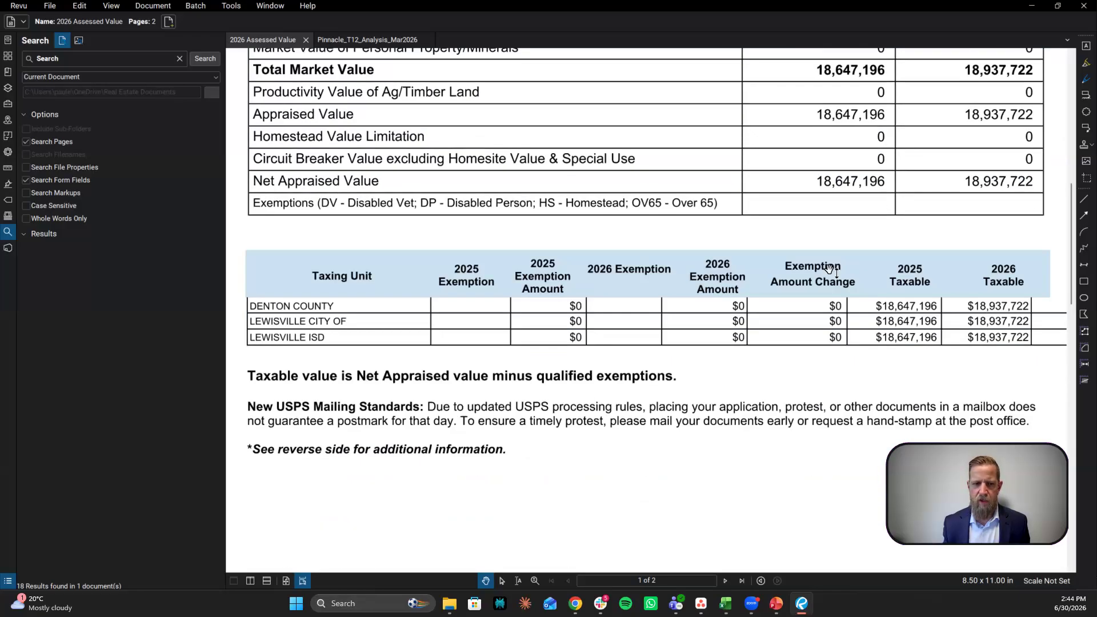
pyautogui.scroll(-15, 829, 268)
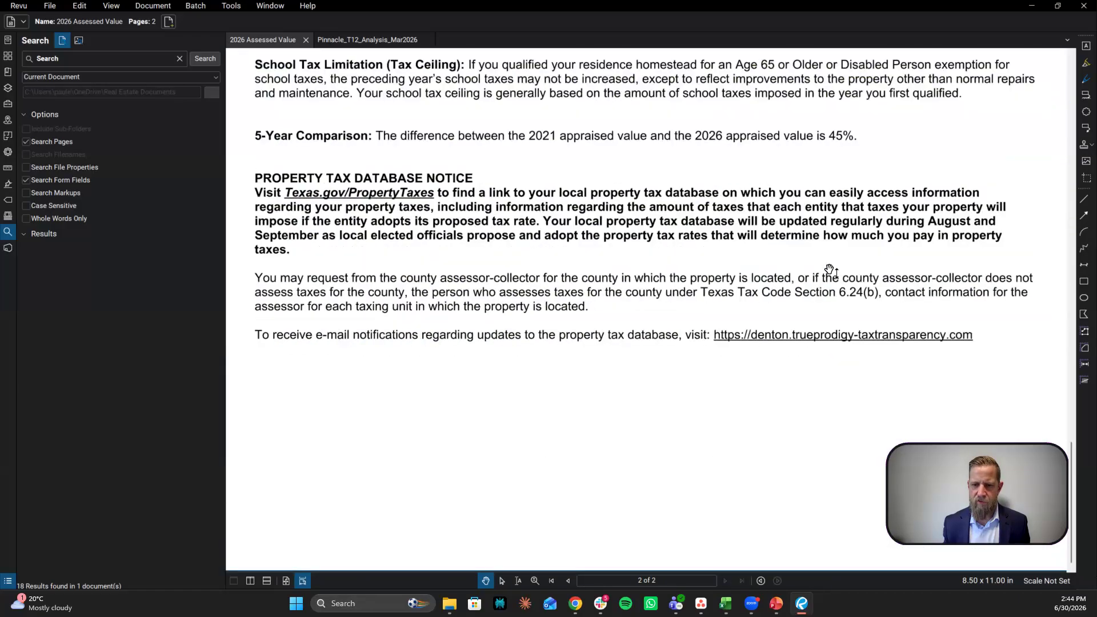
pyautogui.scroll(15, 830, 268)
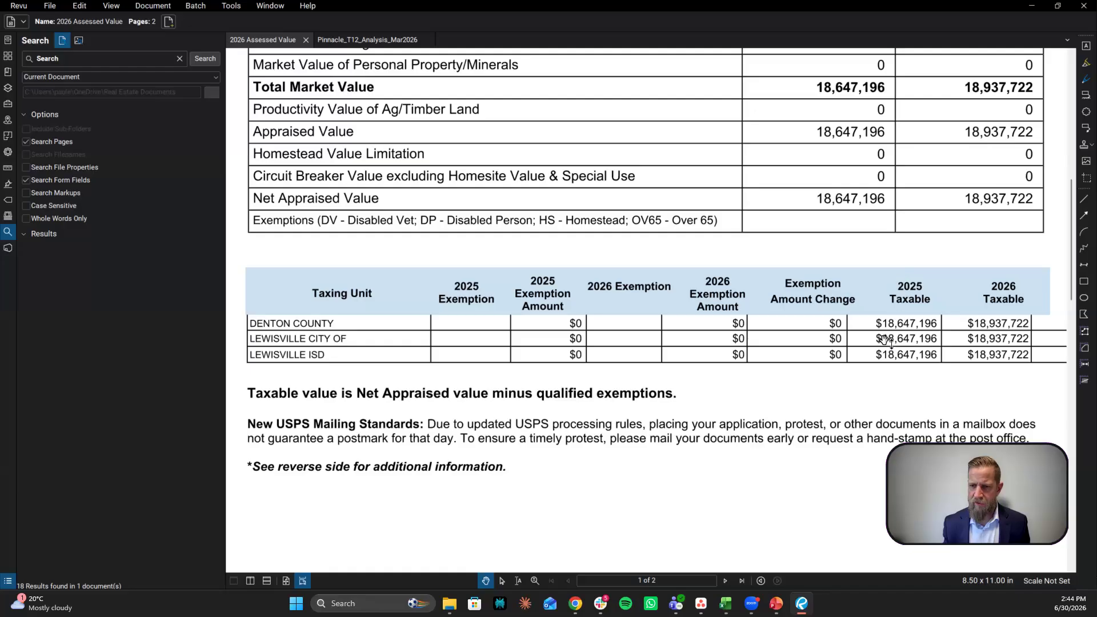
# Step: Back in the Atlas model, inspect the 2026 tax bill on the Taxes sheet and the Year 1 Real Estate Taxes formula in the Pro Forma
pyautogui.click(1028, 7)
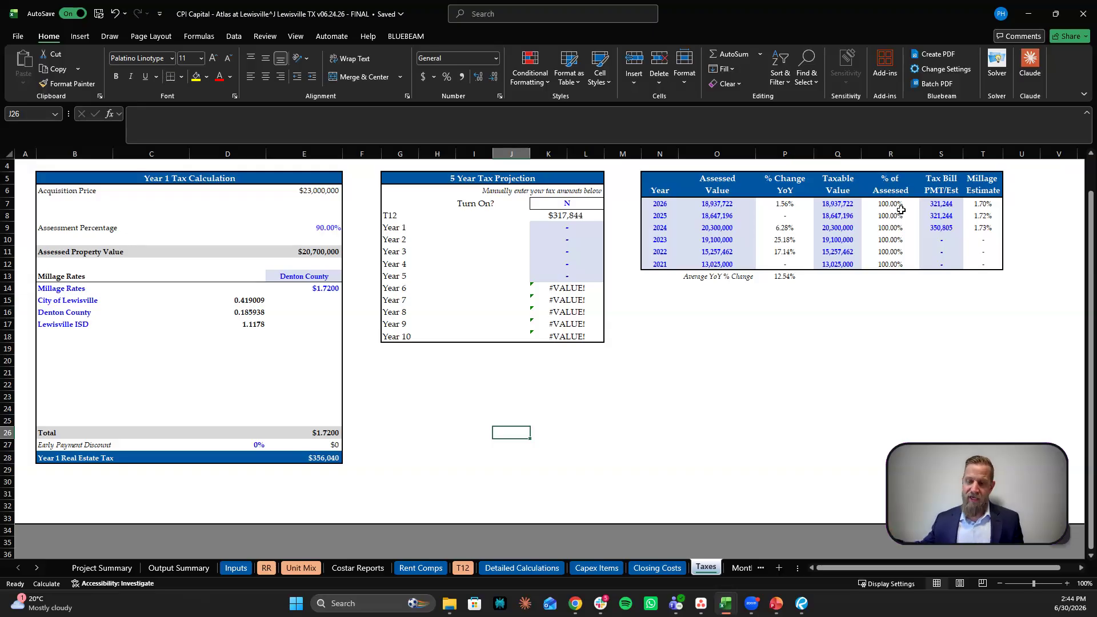
pyautogui.click(946, 201)
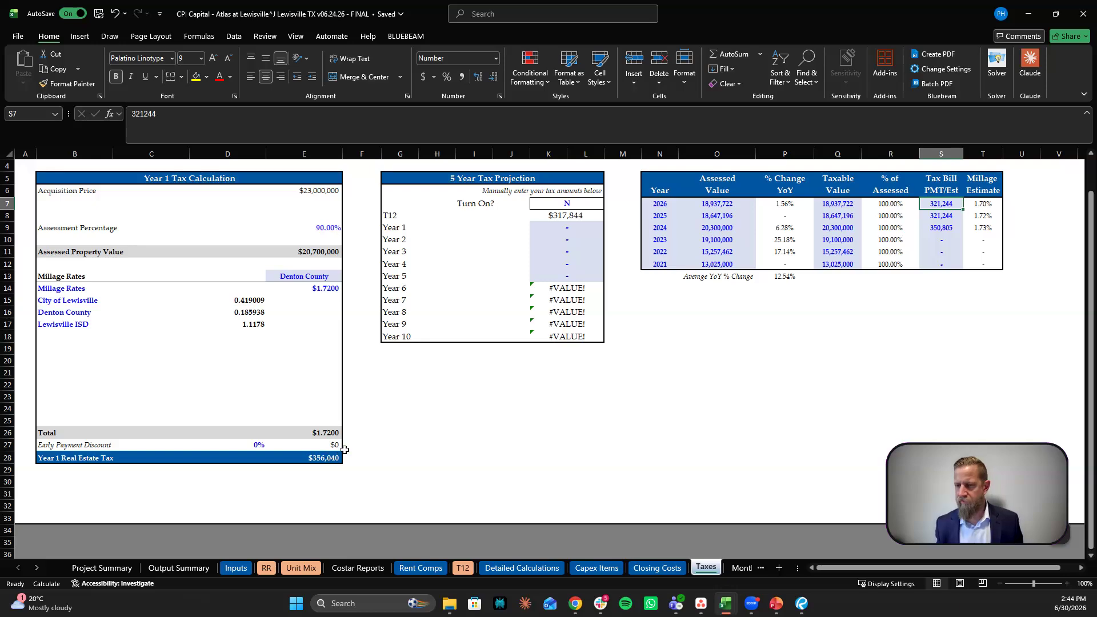
pyautogui.click(235, 567)
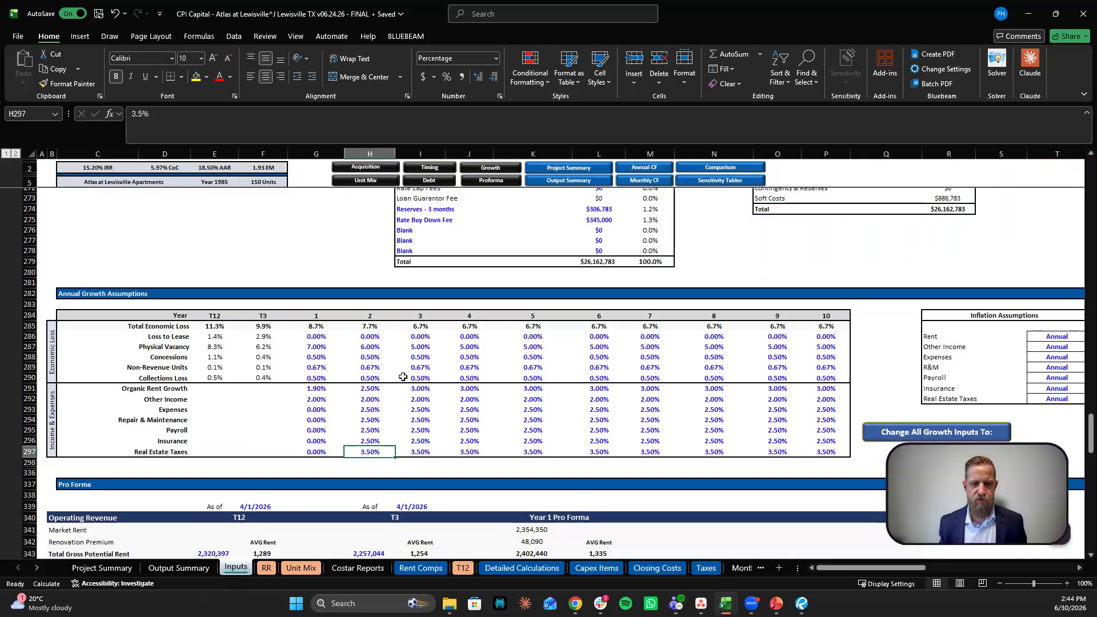
pyautogui.scroll(-20, 403, 377)
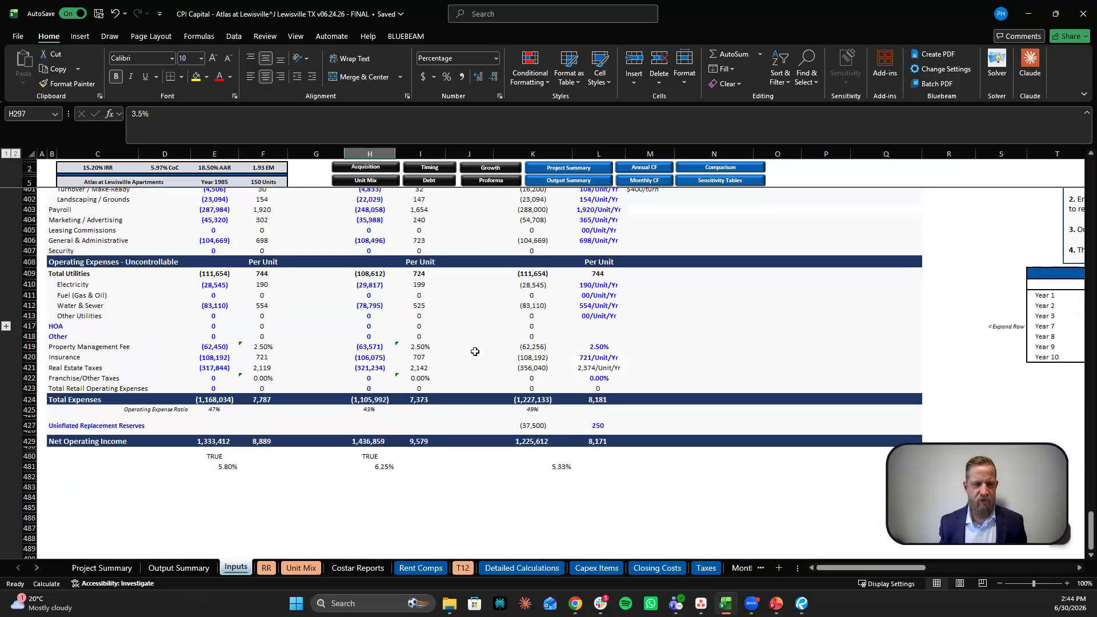
pyautogui.click(535, 371)
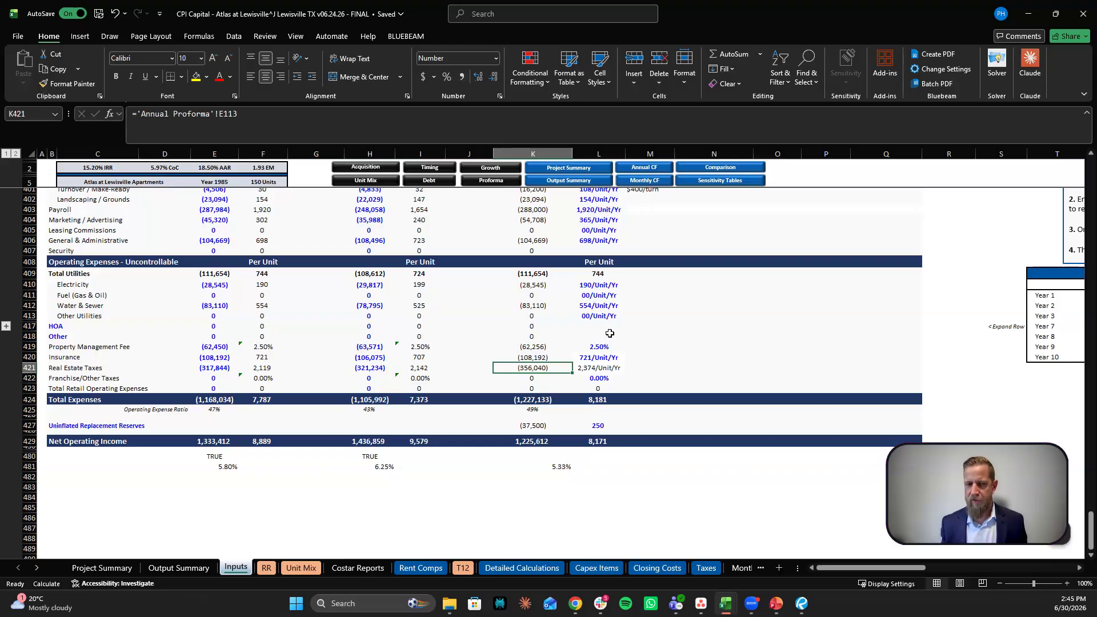
# Step: Examine the Pro Forma's operating revenue, economic loss and Other Income line items on the Inputs sheet
pyautogui.scroll(20, 610, 333)
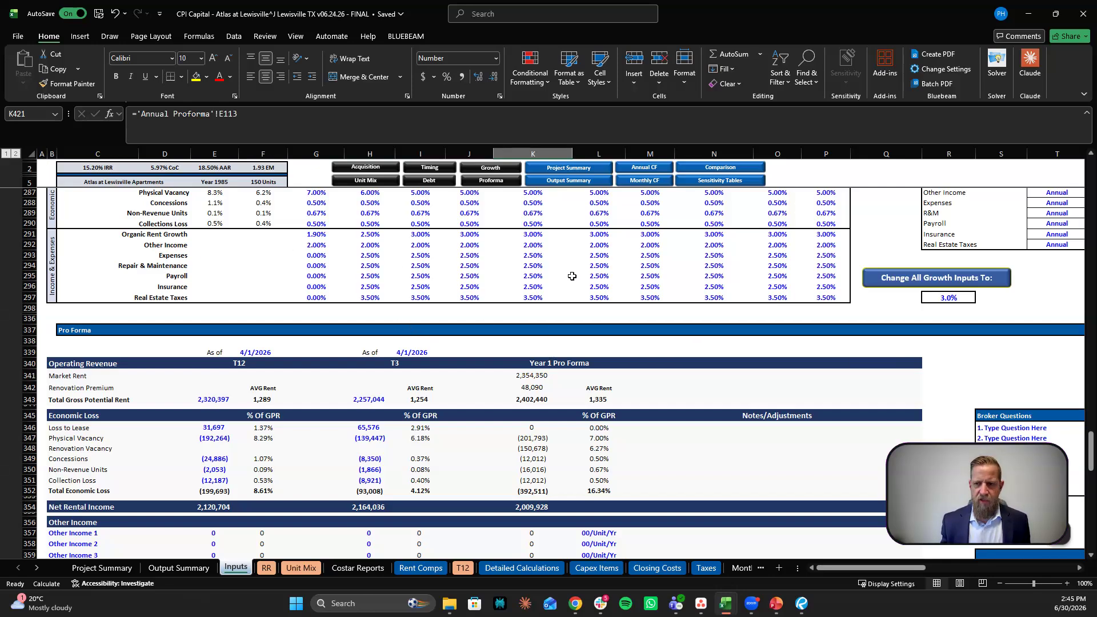
pyautogui.scroll(2, 572, 276)
pyautogui.scroll(-4, 403, 322)
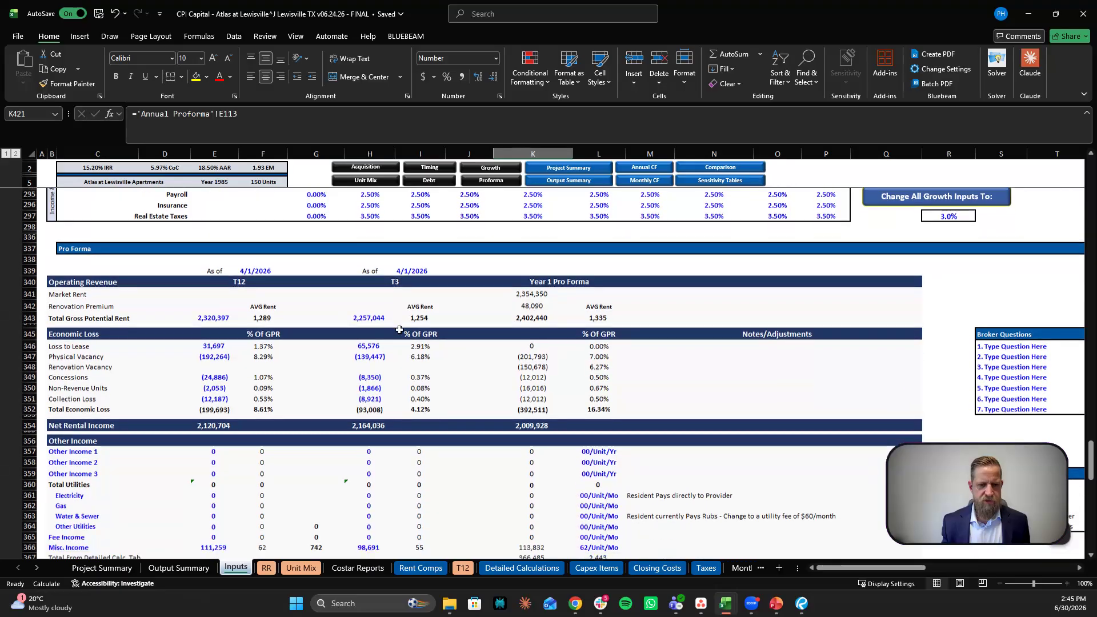
pyautogui.scroll(-7, 400, 329)
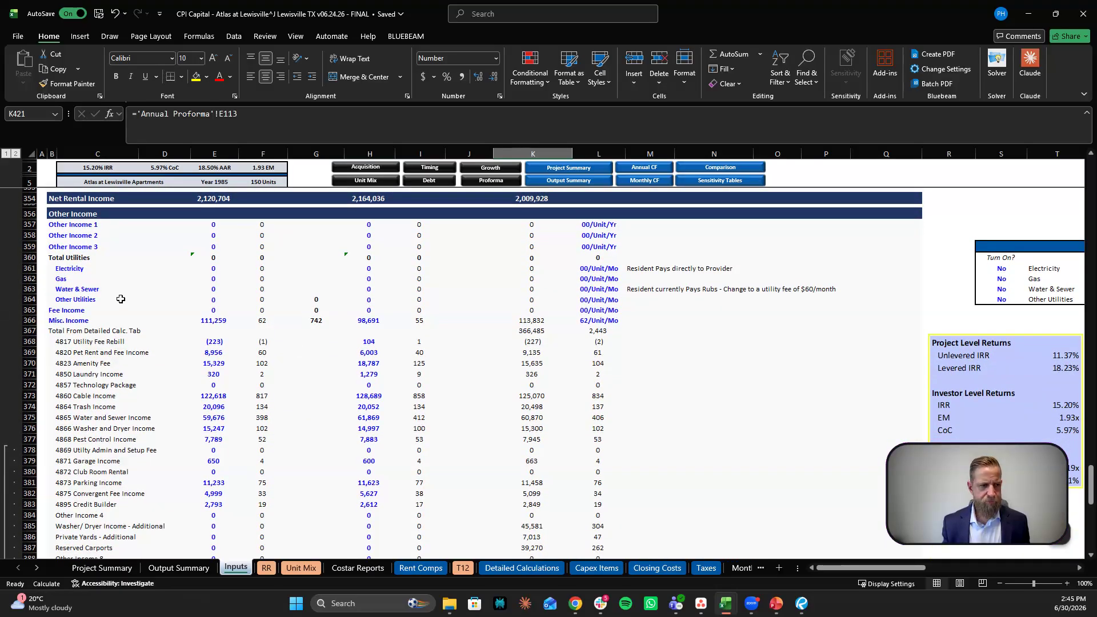
pyautogui.scroll(-1, 112, 305)
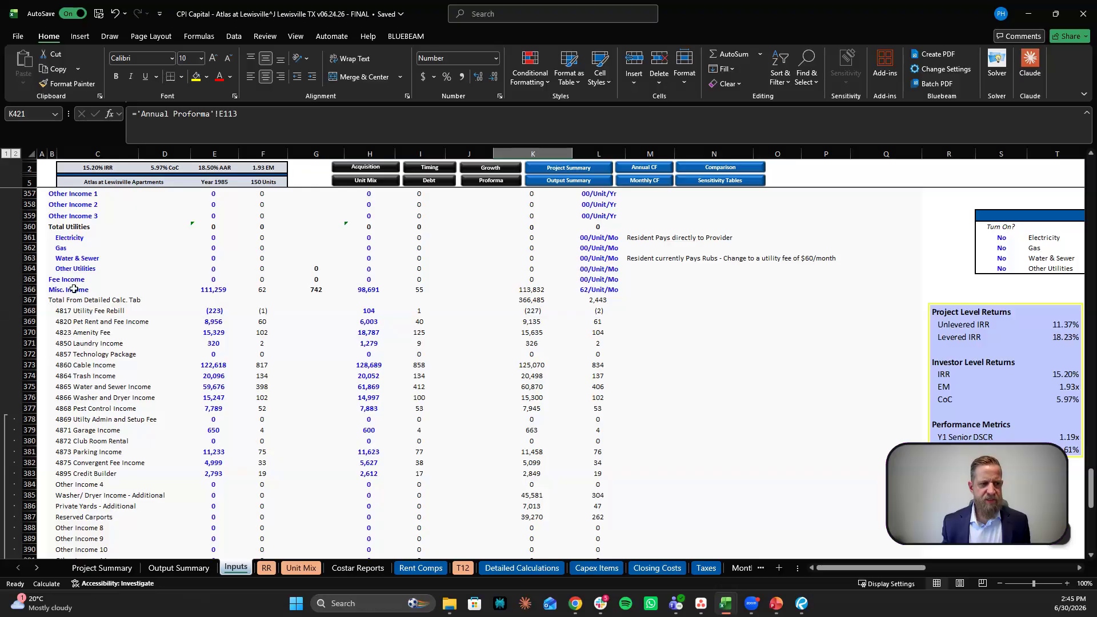
pyautogui.scroll(1, 229, 294)
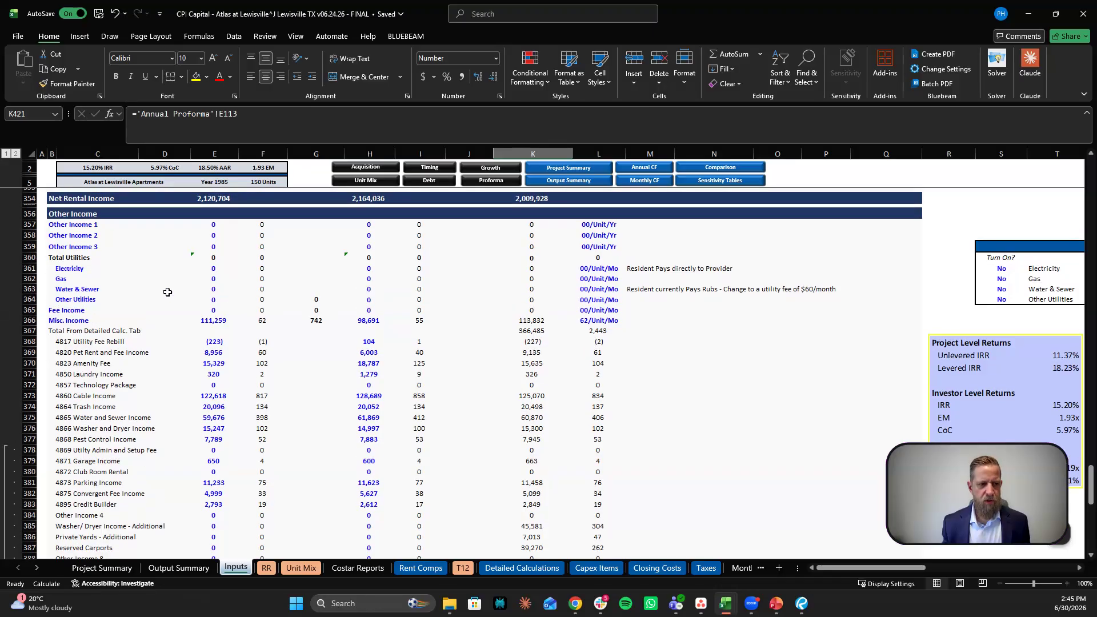
pyautogui.scroll(-2, 167, 291)
pyautogui.scroll(-1, 168, 291)
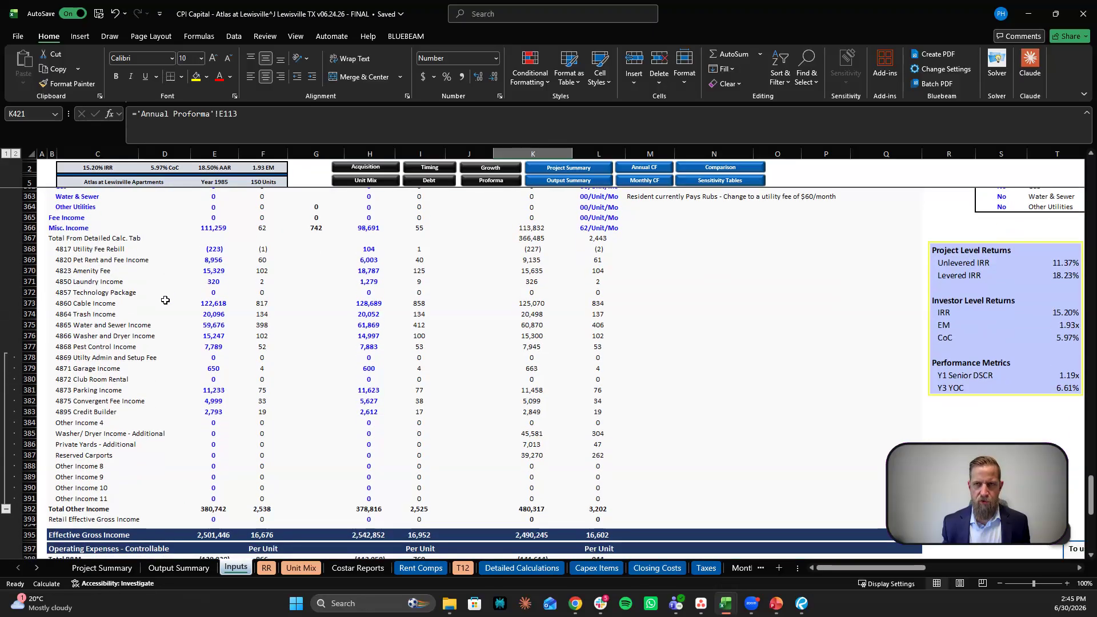
# Step: Review the Other Income line items and their category mapping on the T12 sheet
pyautogui.click(523, 567)
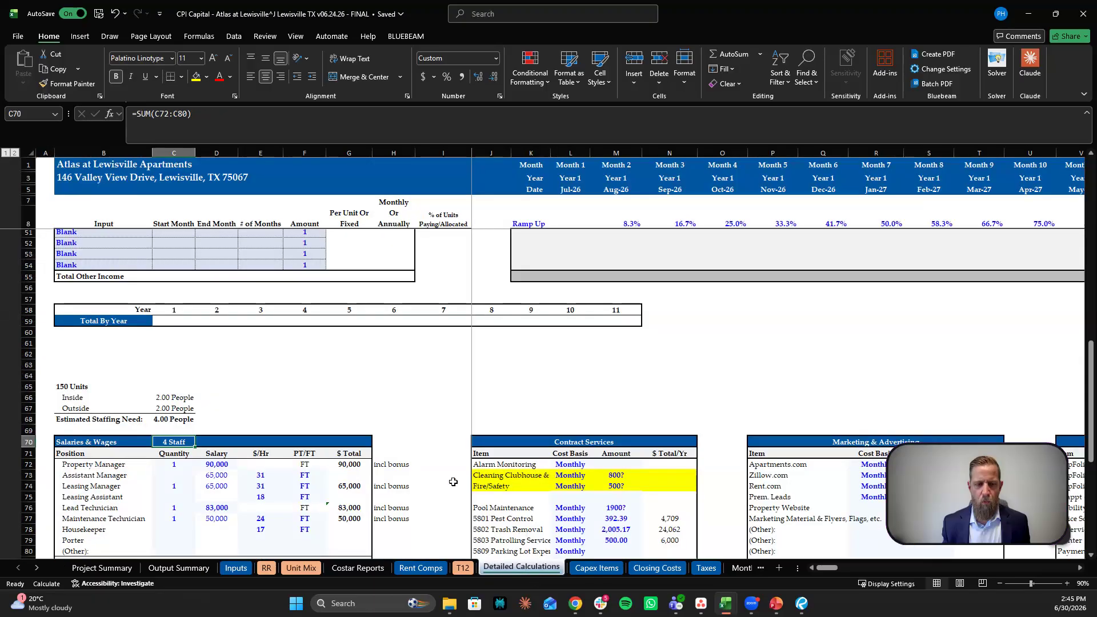
pyautogui.click(463, 568)
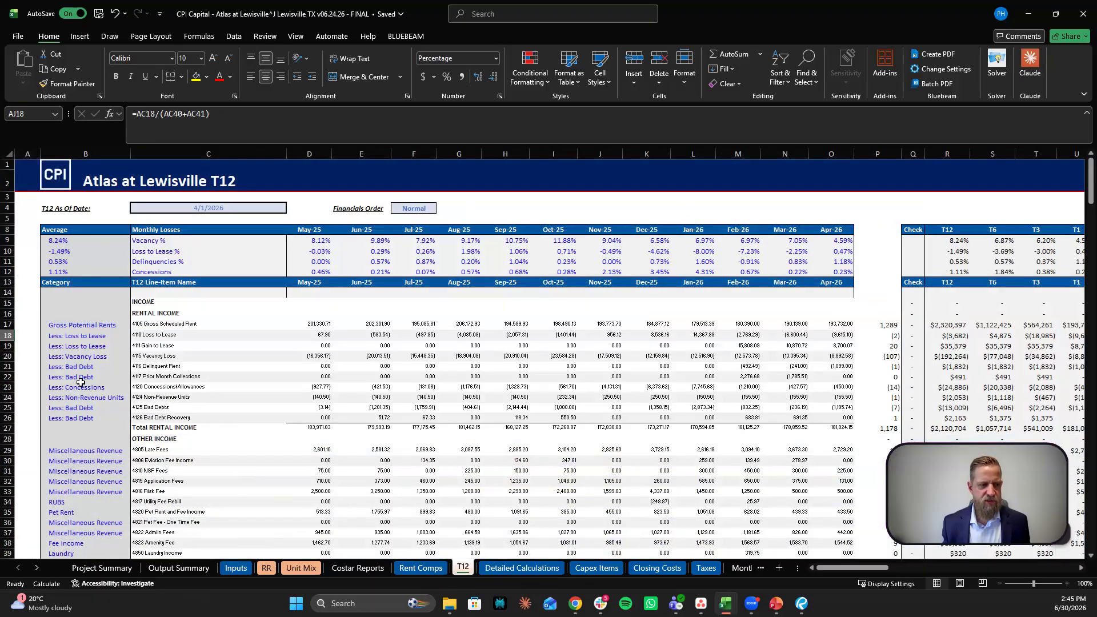
pyautogui.scroll(-7, 81, 382)
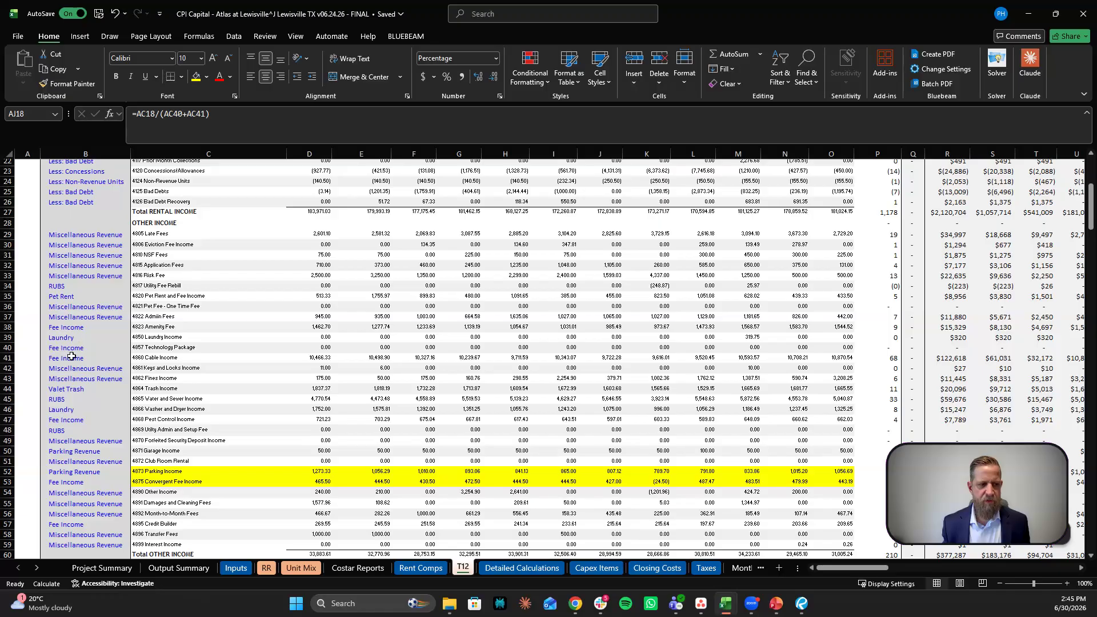
pyautogui.scroll(-3, 77, 394)
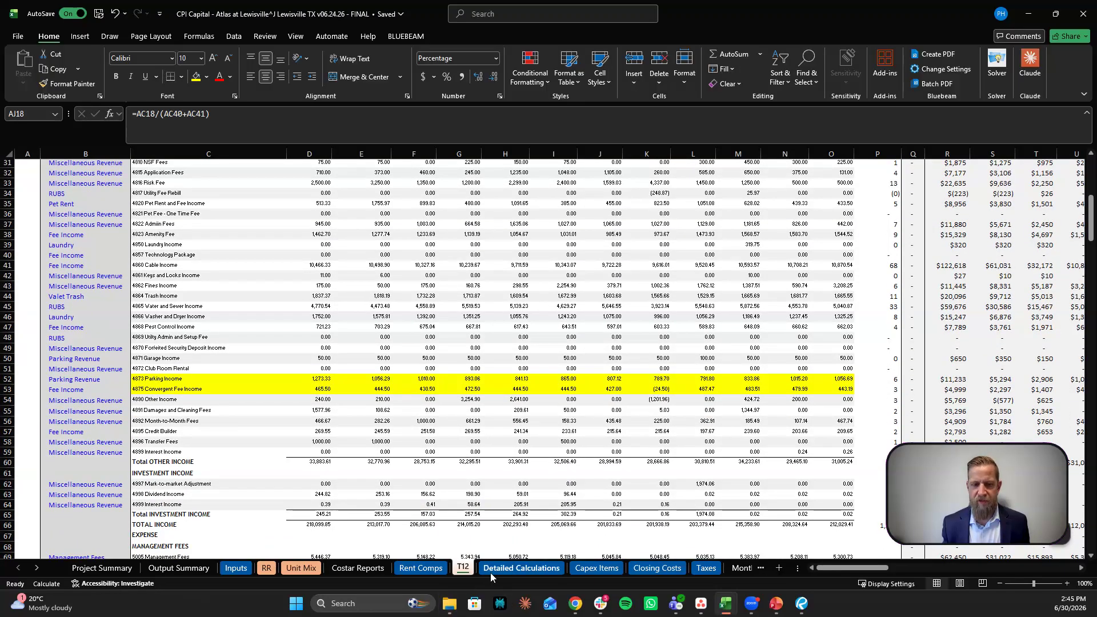
# Step: On Detailed Calculations, examine the existing other-income inputs, the Washer and Dryer Income row, the additional washer/dryer comment and the Credit Builder amount formula
pyautogui.click(514, 570)
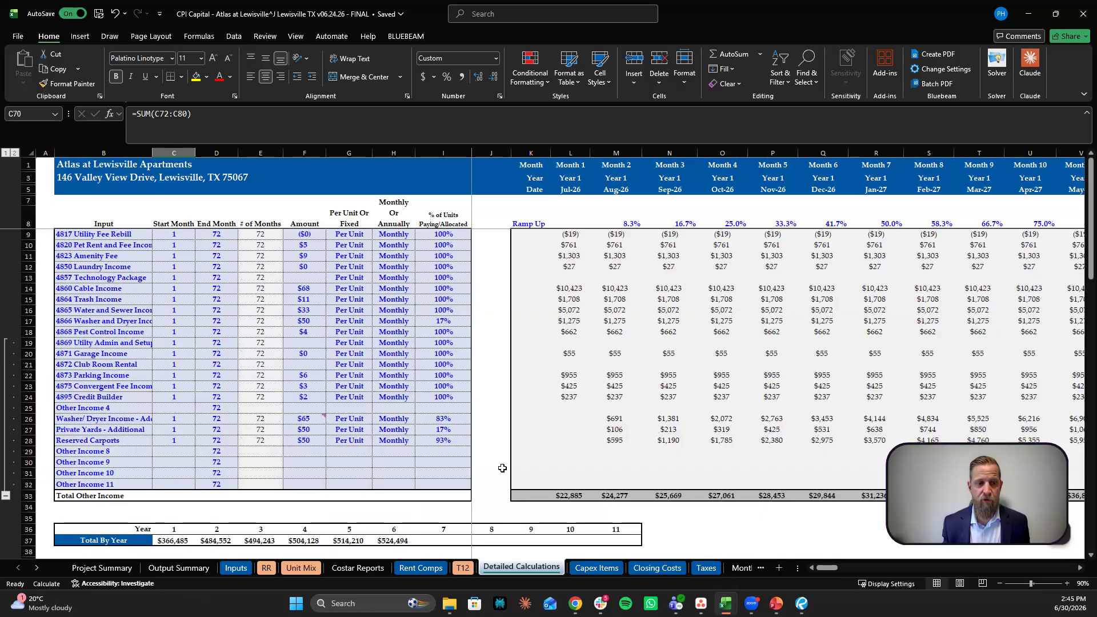
pyautogui.moveTo(74, 240); pyautogui.dragTo(421, 393)
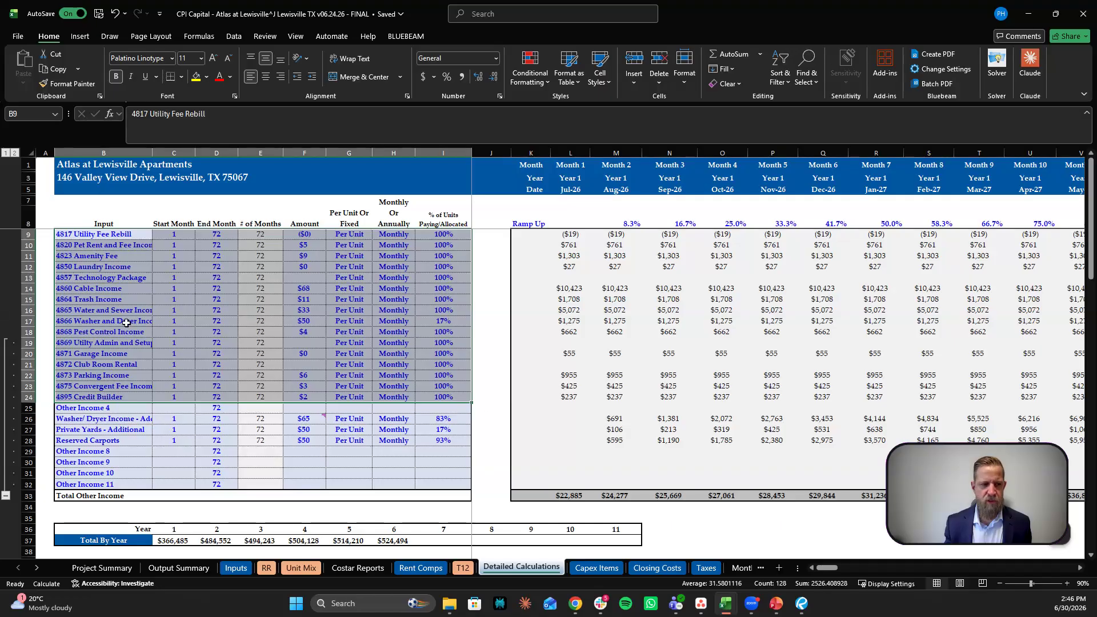
pyautogui.moveTo(120, 320); pyautogui.dragTo(446, 318)
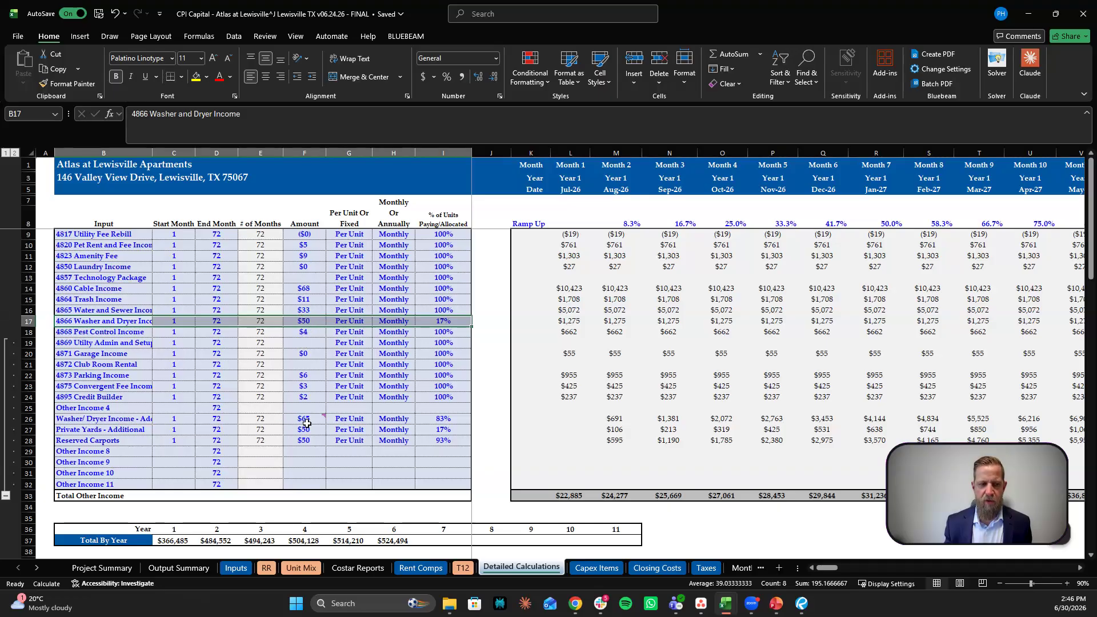
pyautogui.moveTo(310, 418)
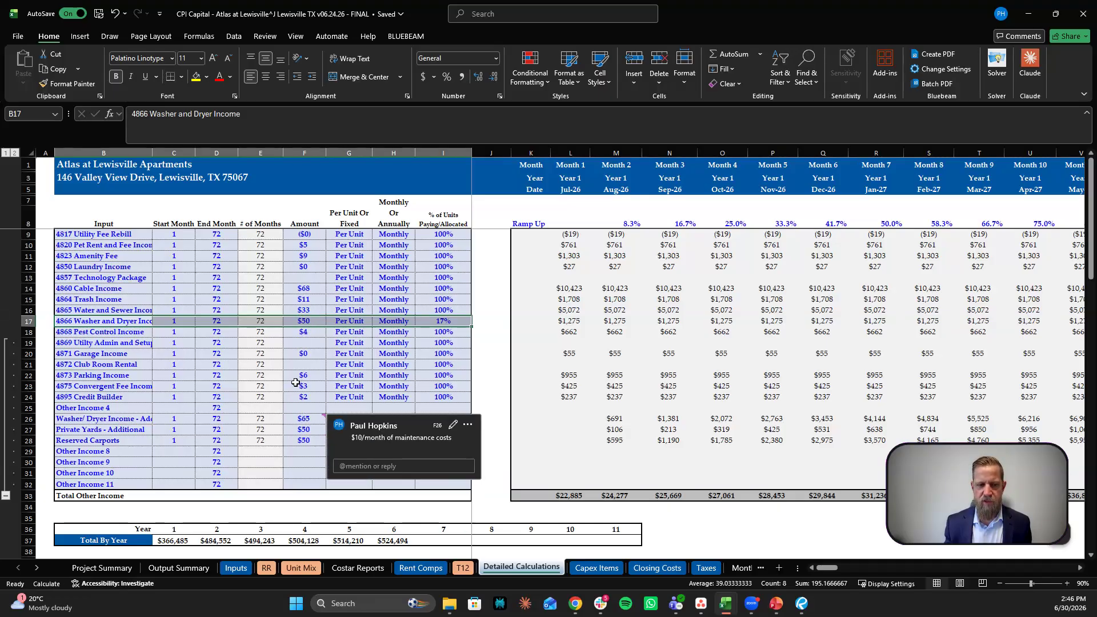
pyautogui.click(321, 396)
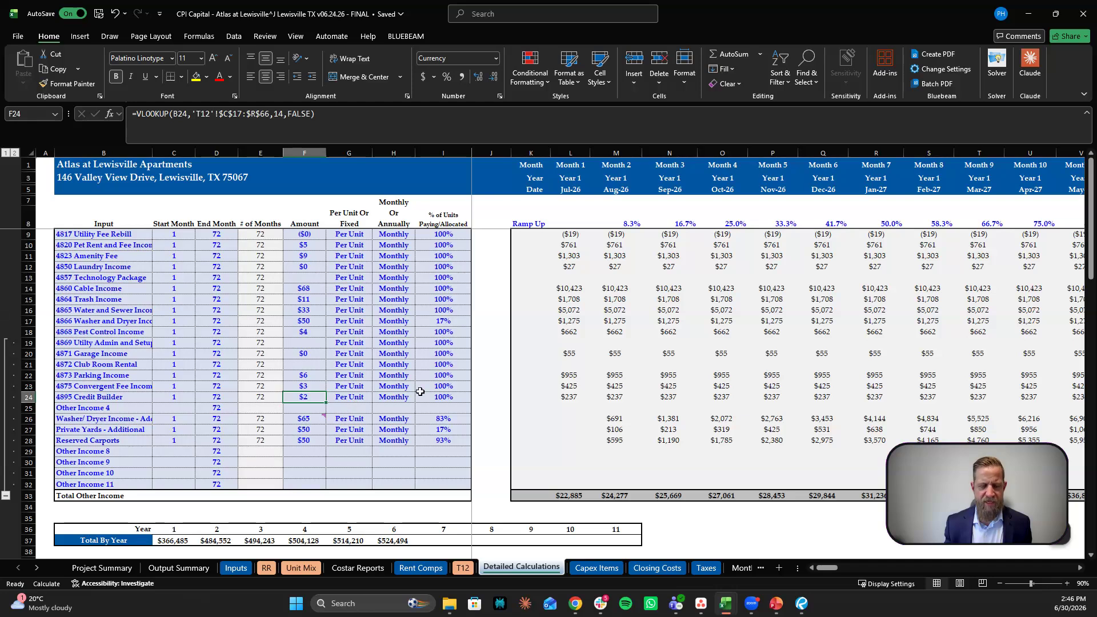
pyautogui.click(370, 346)
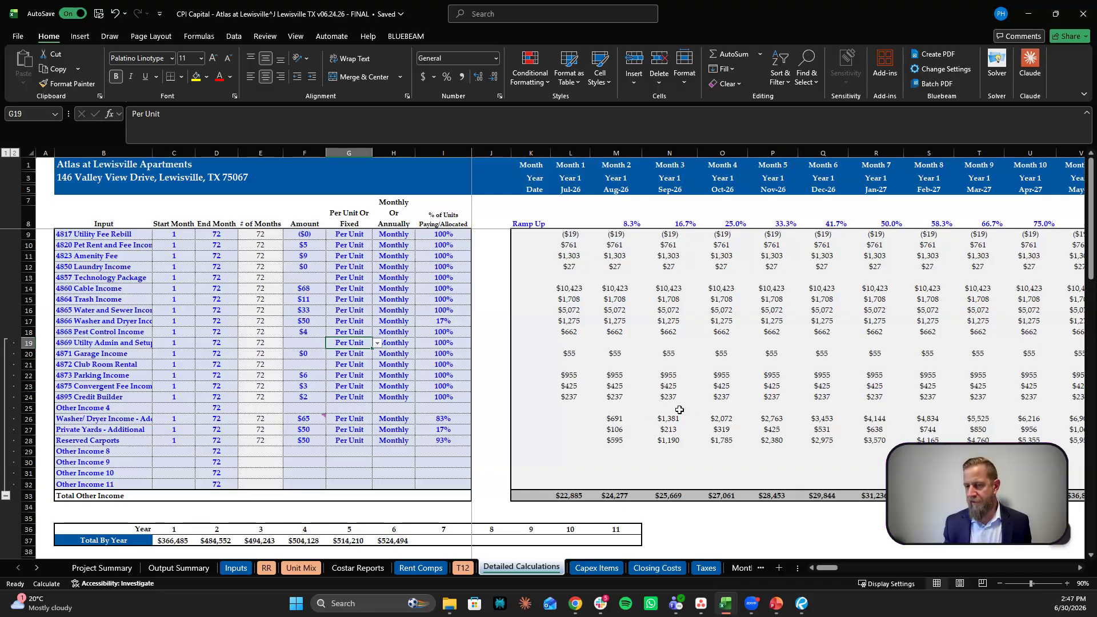
# Step: Inspect the Month 2 formula for additional washer/dryer income and follow its ramp-up across the months into Year 2
pyautogui.click(621, 415)
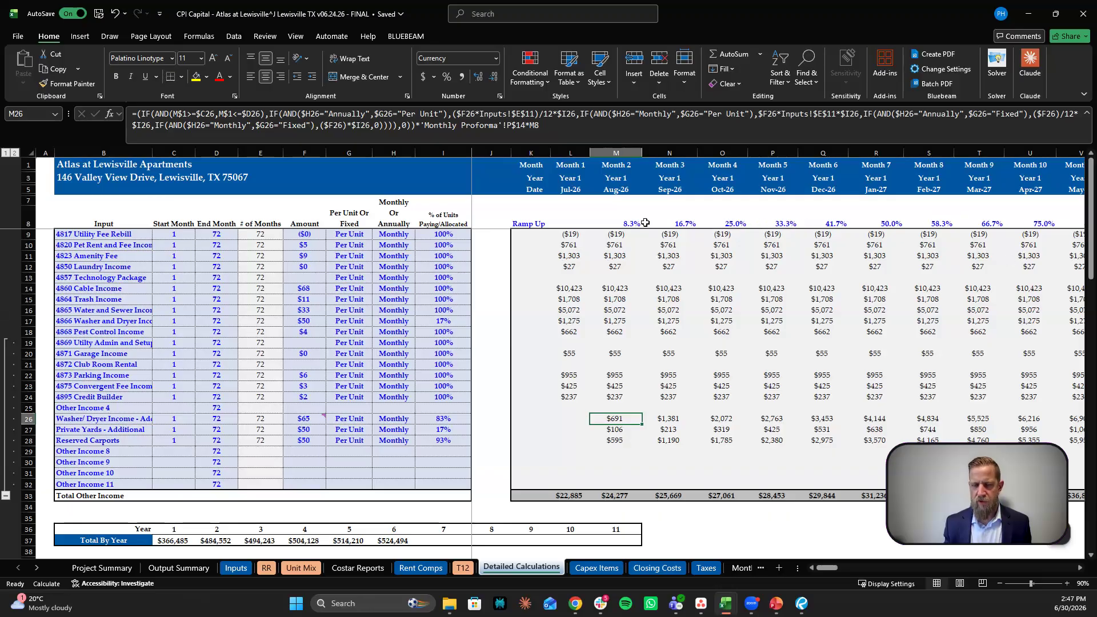
pyautogui.click(564, 132)
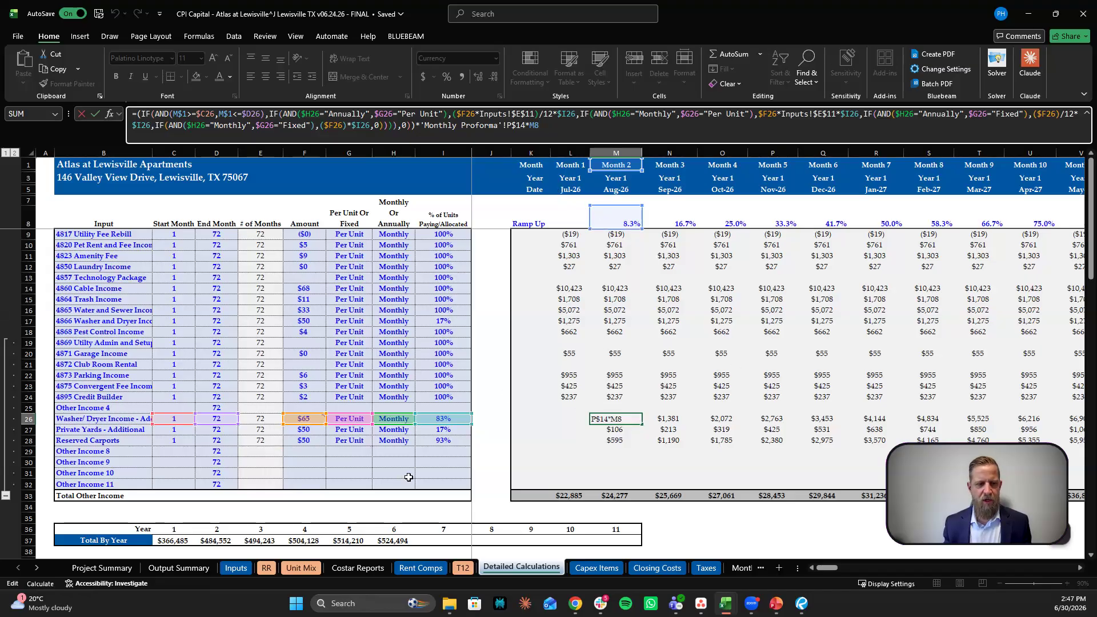
pyautogui.click(496, 450)
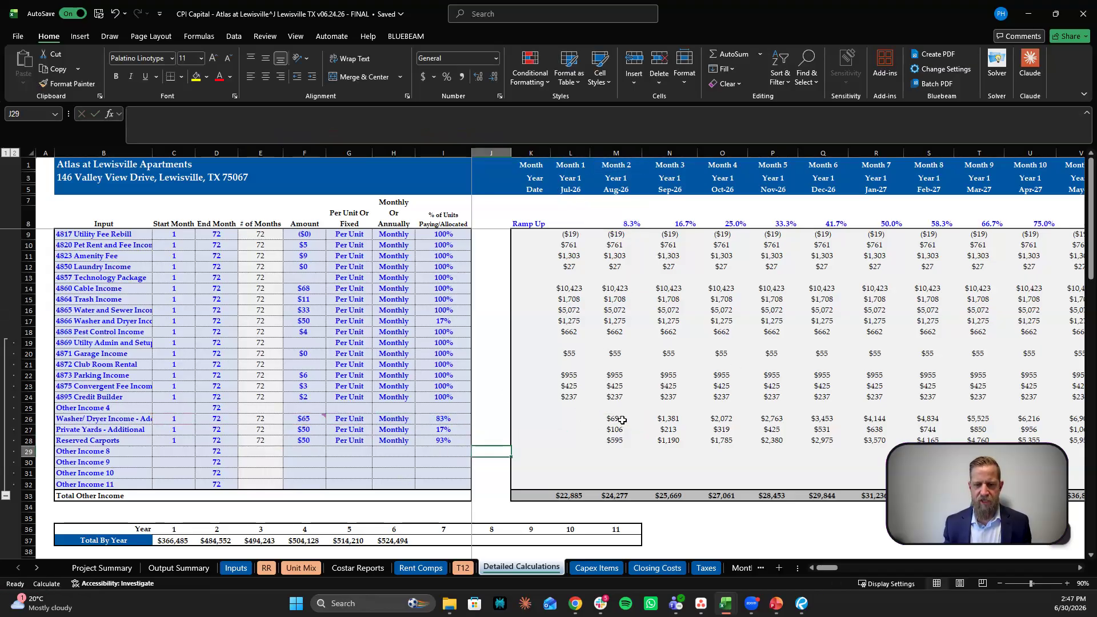
pyautogui.click(618, 419)
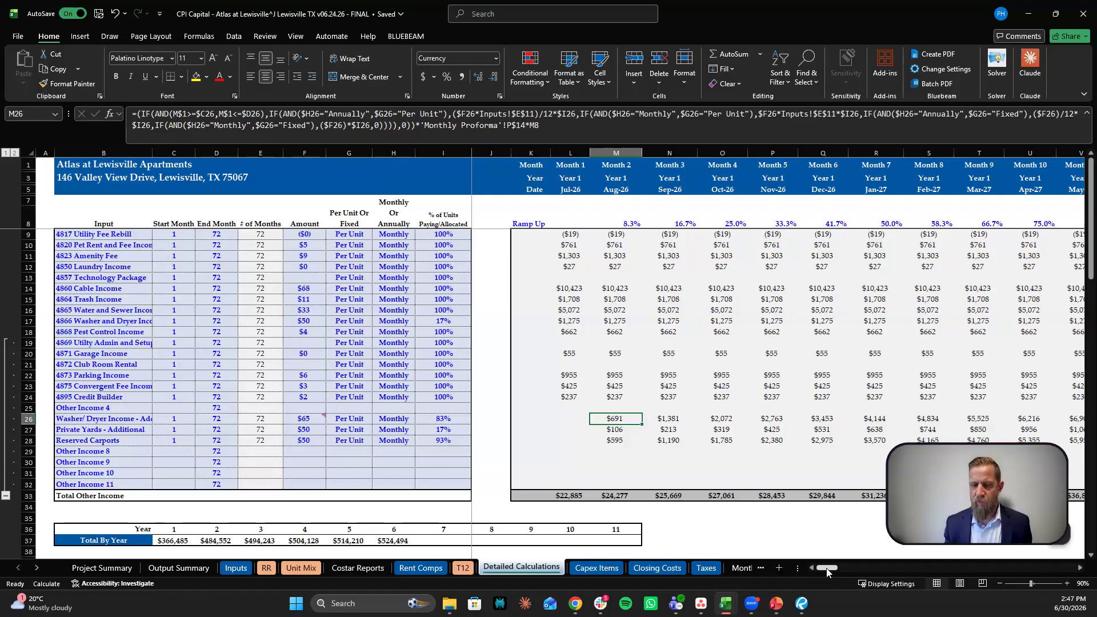
pyautogui.moveTo(825, 568); pyautogui.dragTo(843, 578)
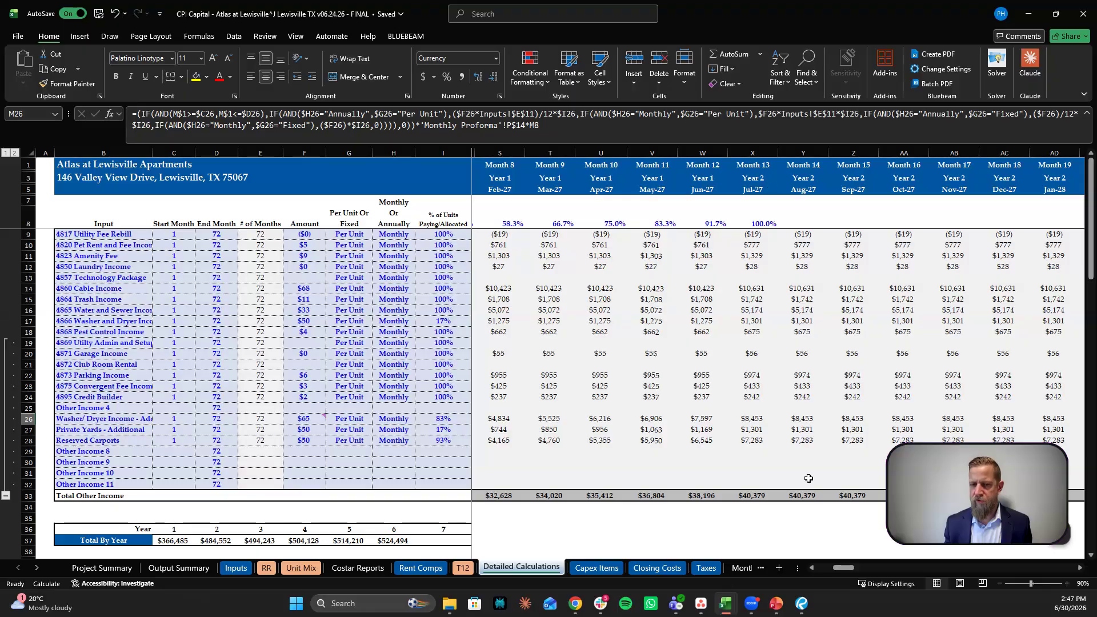
pyautogui.moveTo(843, 569); pyautogui.dragTo(826, 570)
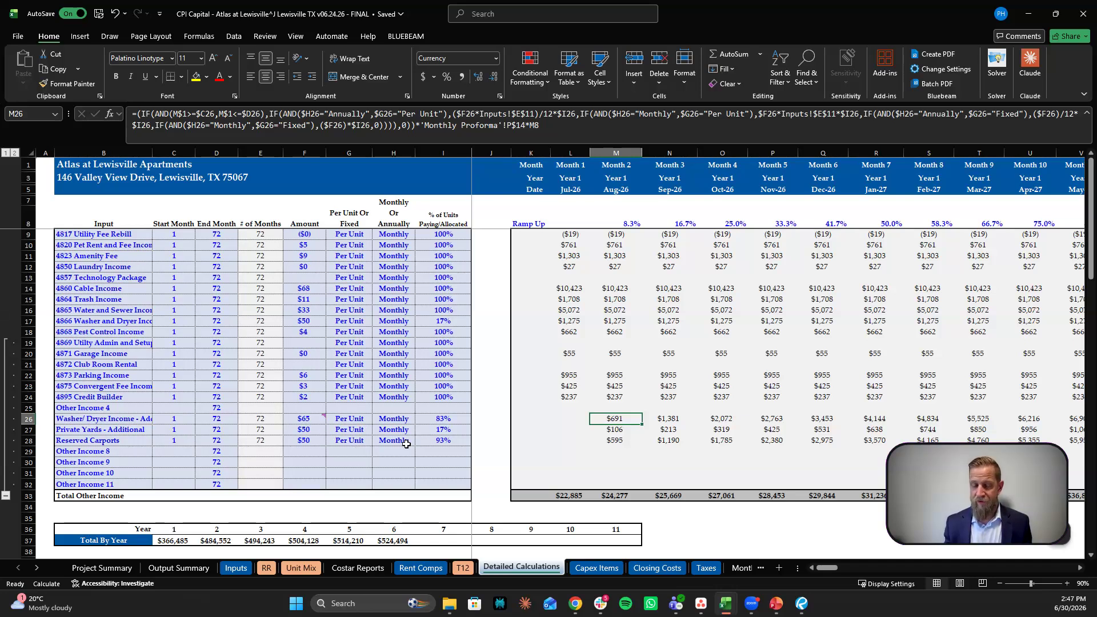
# Step: Check the Reserved Carports monthly amount and its projected income from Month 2 through Month 10
pyautogui.click(310, 443)
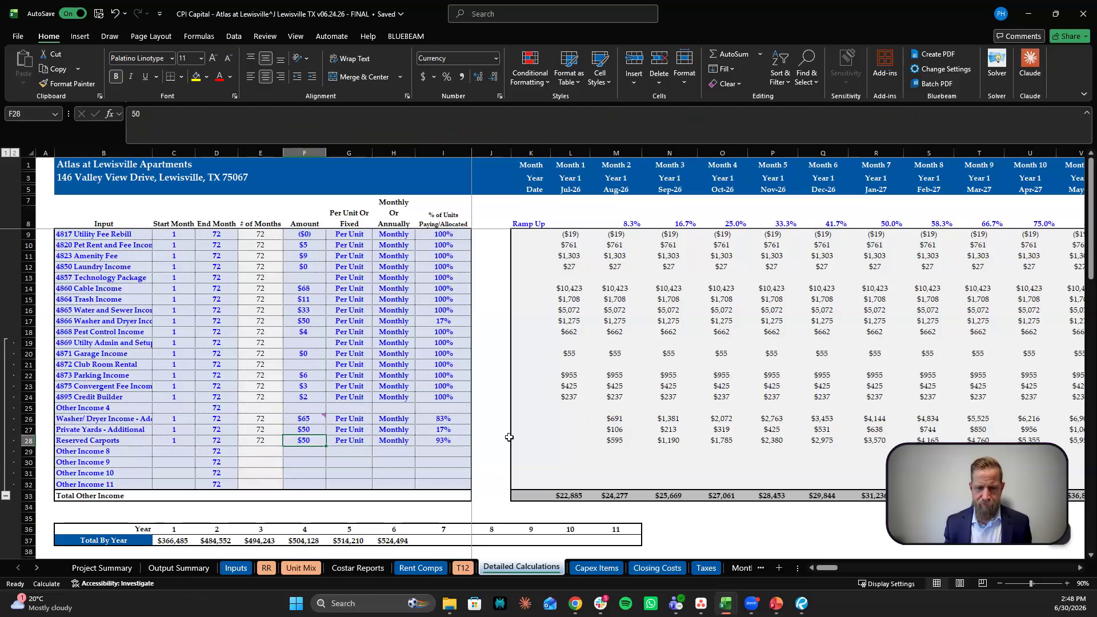
pyautogui.moveTo(610, 439); pyautogui.dragTo(1028, 440)
pyautogui.scroll(-1, 618, 382)
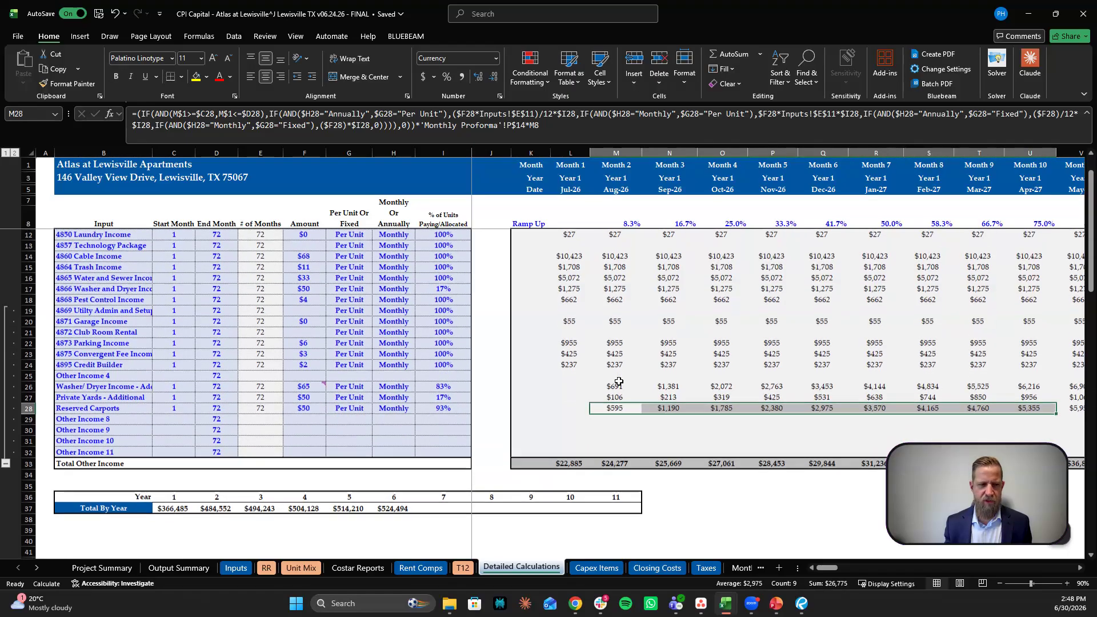
pyautogui.scroll(1, 616, 380)
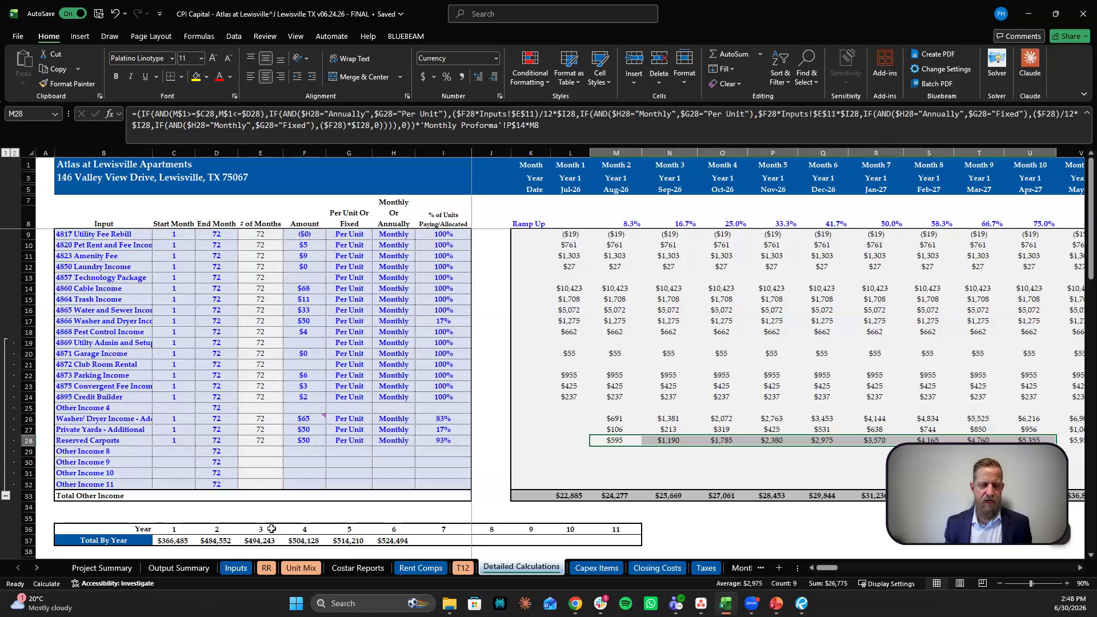
# Step: On the Inputs sheet, compare the summed T12 other-income lines with the Year 1 pro forma lines, including the new washer/dryer, yard and carport income
pyautogui.click(233, 571)
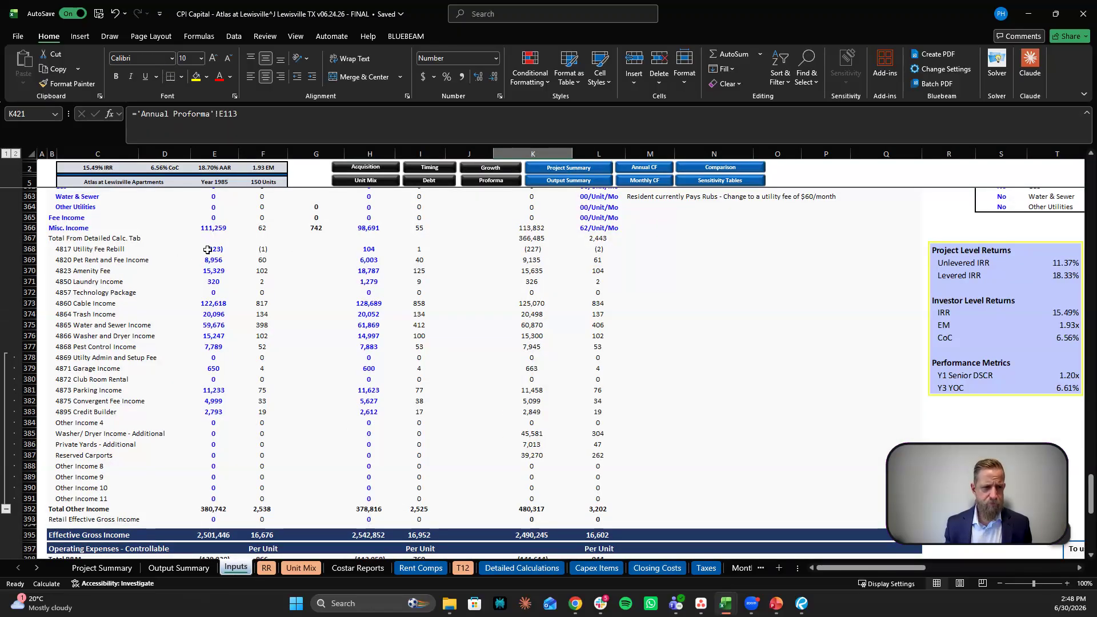
pyautogui.moveTo(210, 250); pyautogui.dragTo(209, 414)
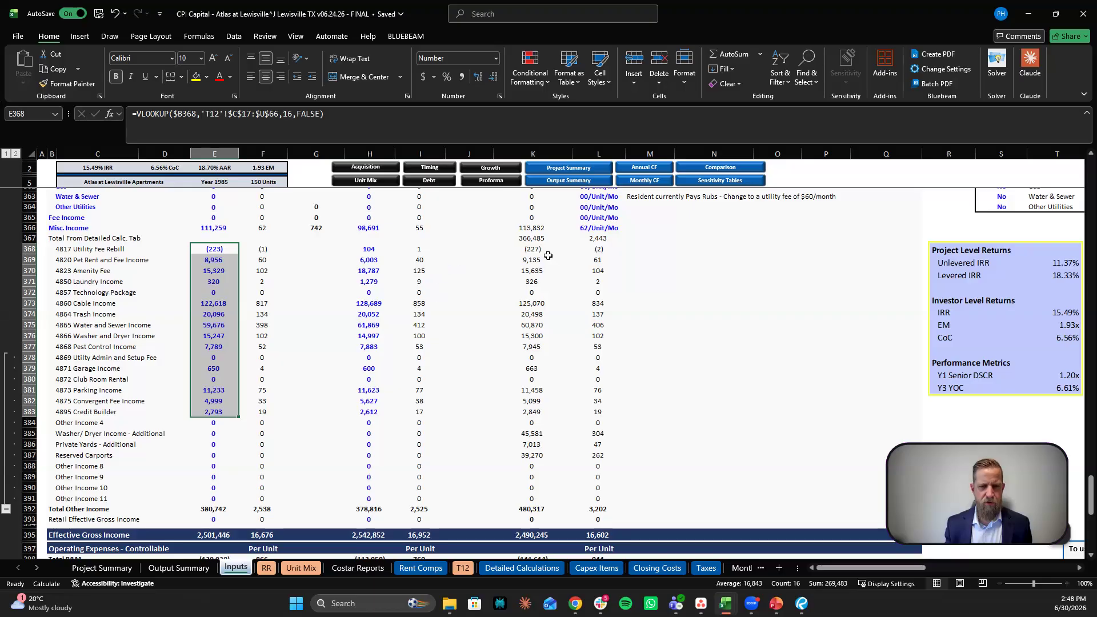
pyautogui.moveTo(537, 252); pyautogui.dragTo(532, 414)
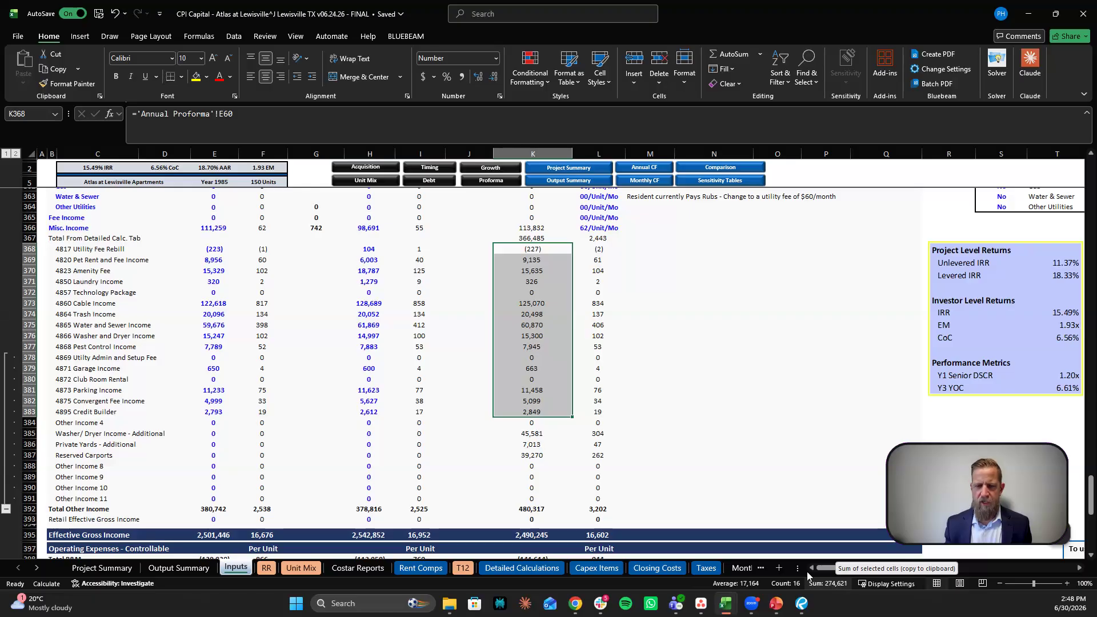
pyautogui.moveTo(207, 250); pyautogui.dragTo(207, 413)
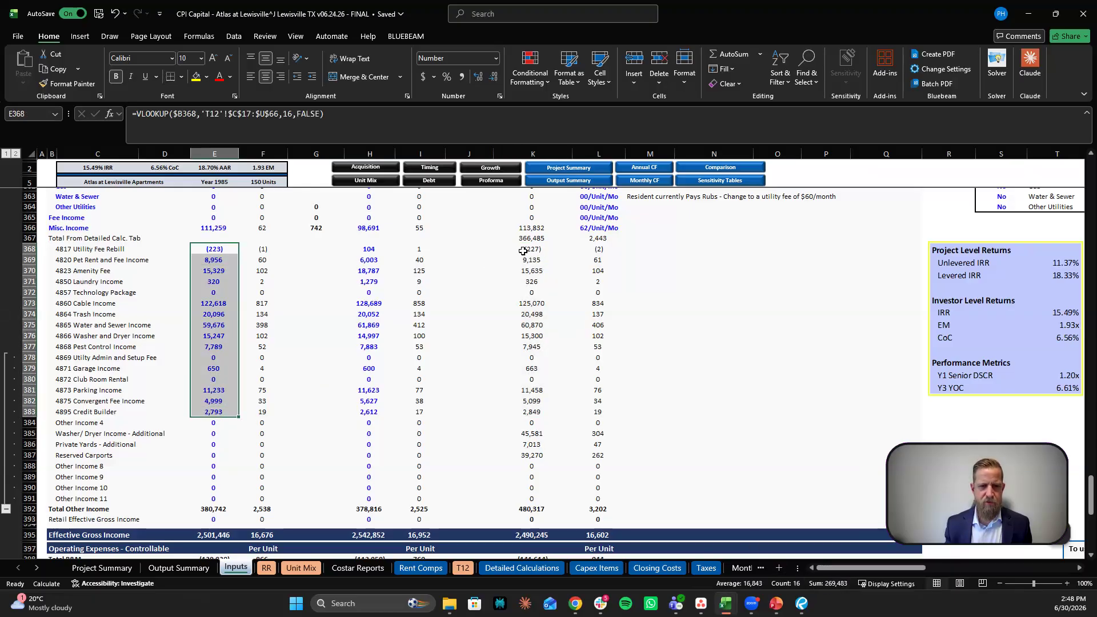
pyautogui.moveTo(523, 252); pyautogui.dragTo(525, 407)
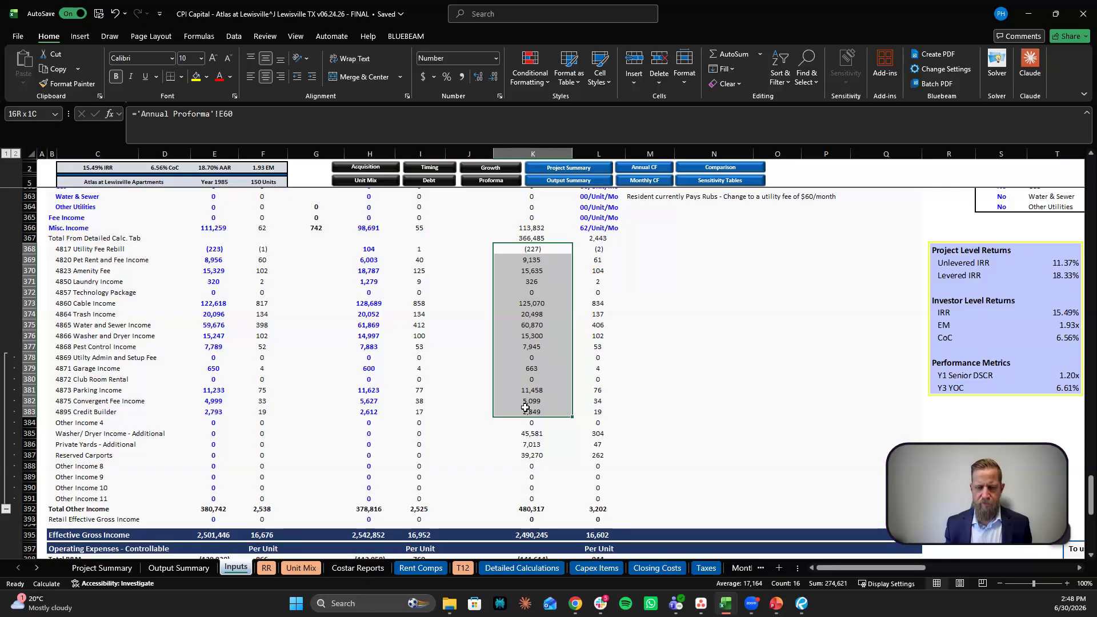
pyautogui.moveTo(525, 407); pyautogui.dragTo(524, 453)
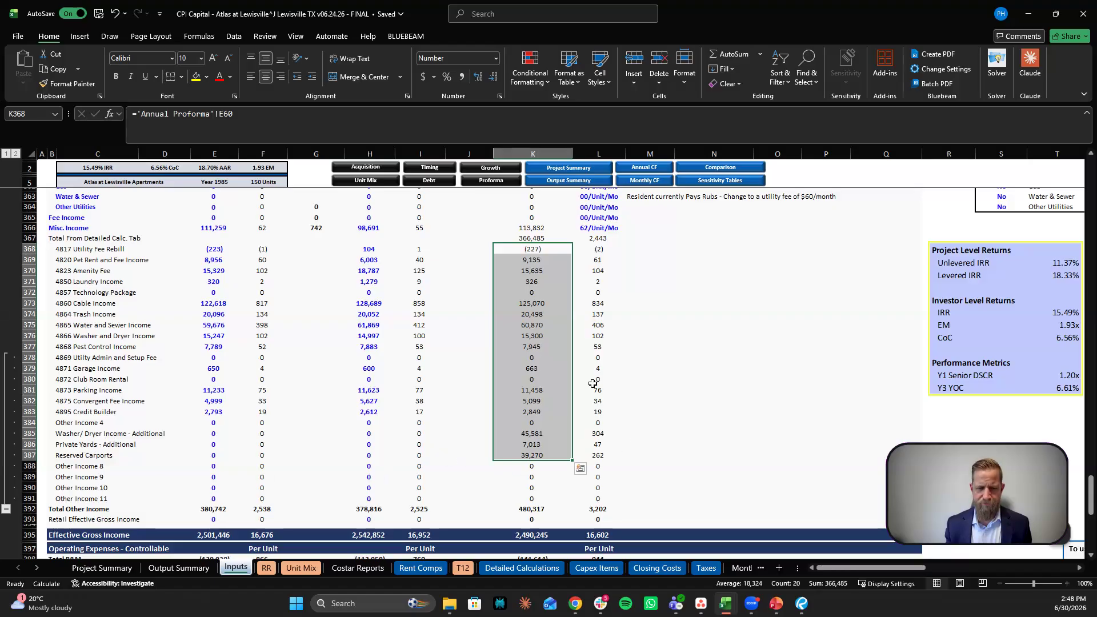
pyautogui.click(698, 388)
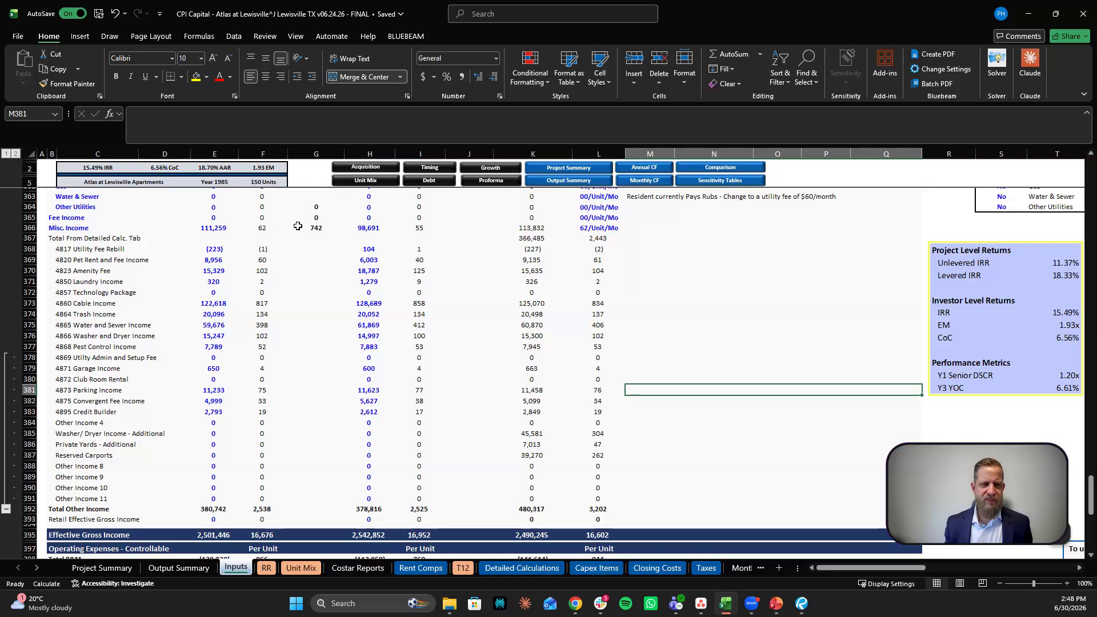
# Step: Check the Misc. Income line on Inputs against the Miscellaneous Revenue items on the T12 sheet
pyautogui.scroll(2, 247, 229)
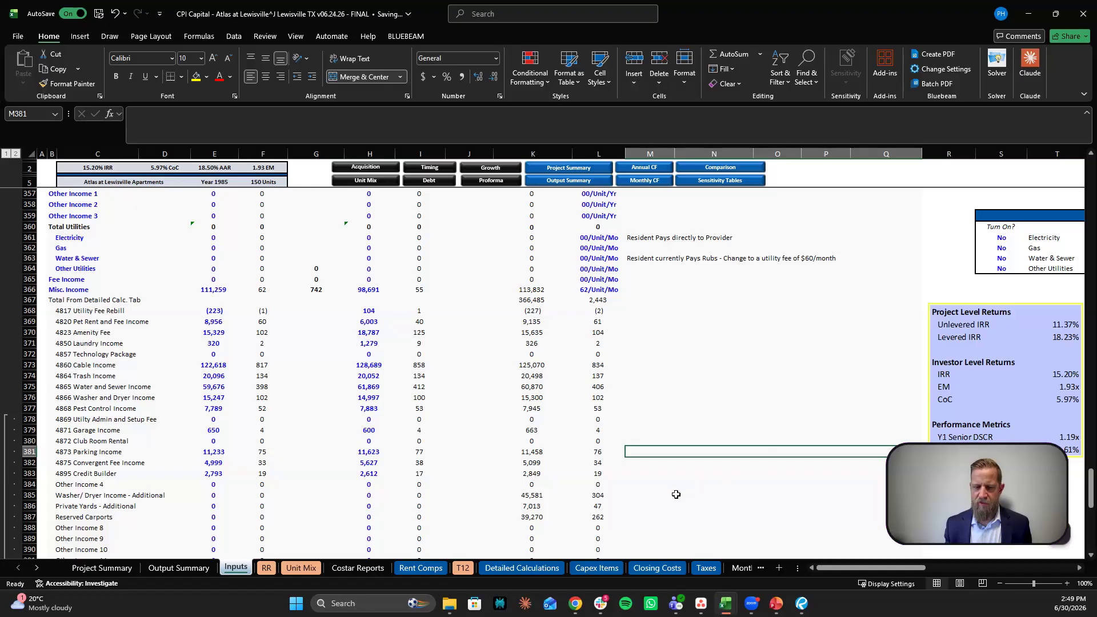
pyautogui.click(463, 567)
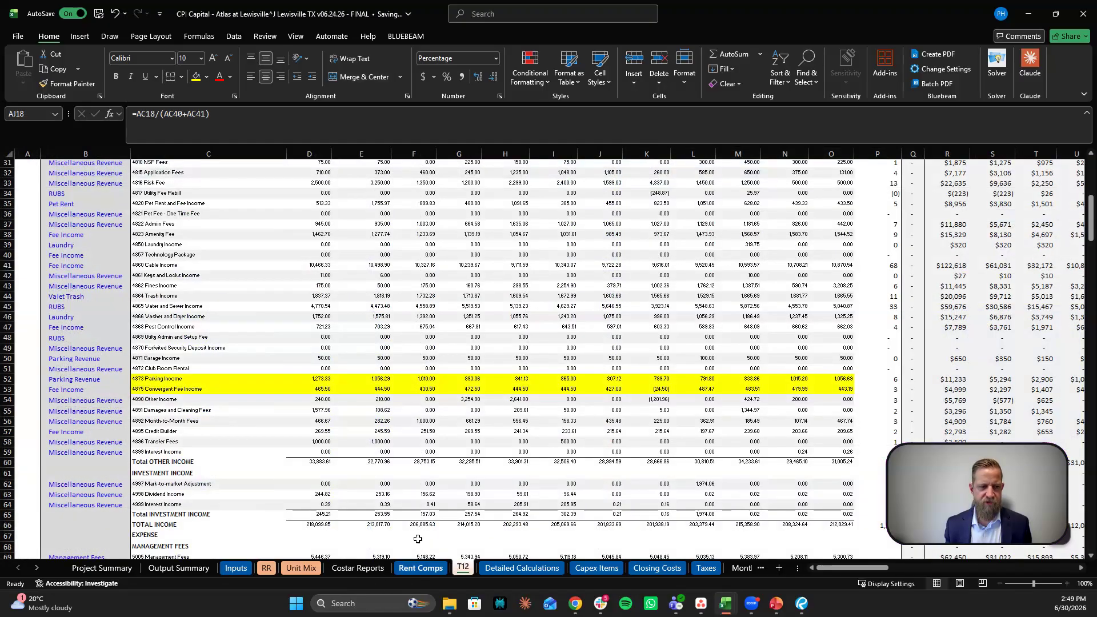
pyautogui.scroll(3, 76, 386)
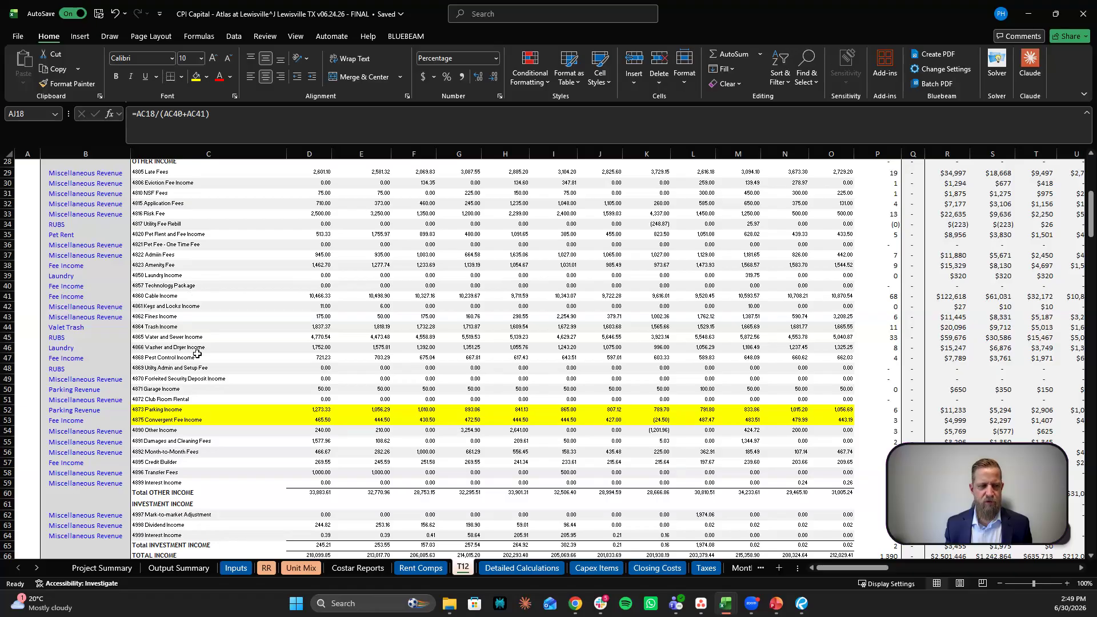
pyautogui.click(236, 568)
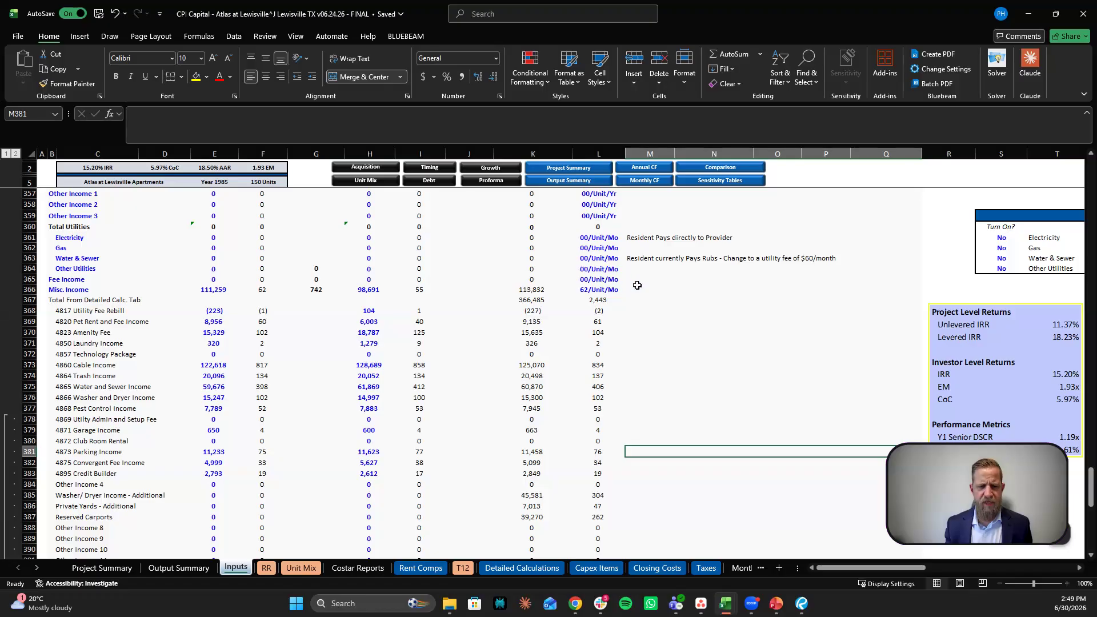
# Step: Review the operating expenses on Inputs and their payroll, contract services, marketing and administrative breakdowns on Detailed Calculations
pyautogui.scroll(-10, 637, 285)
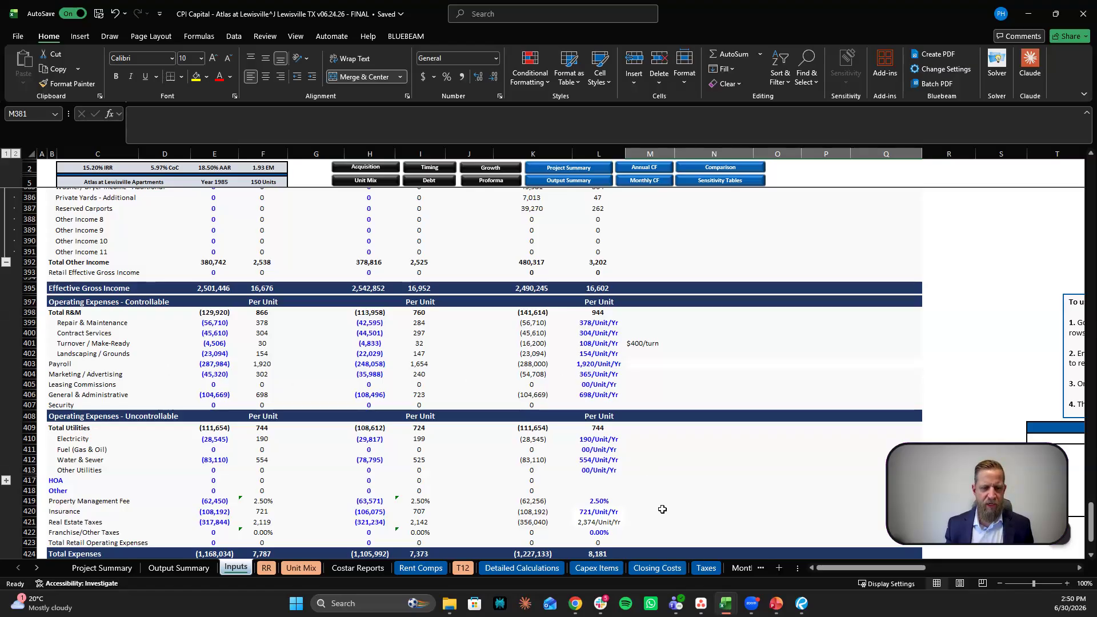
pyautogui.click(521, 567)
pyautogui.scroll(-10, 417, 429)
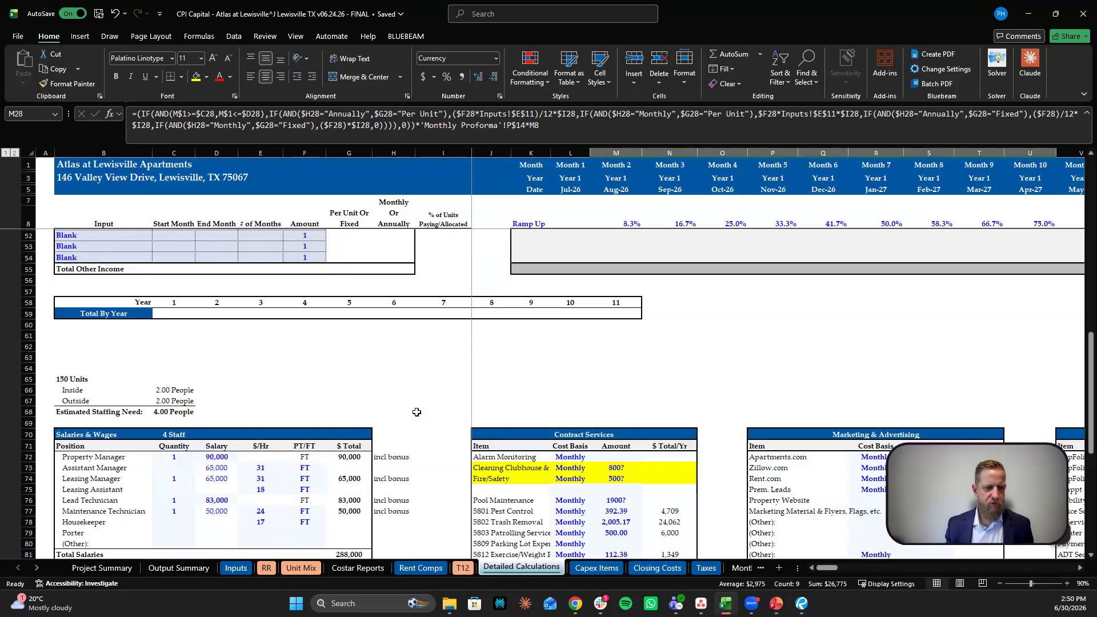
pyautogui.scroll(-8, 417, 412)
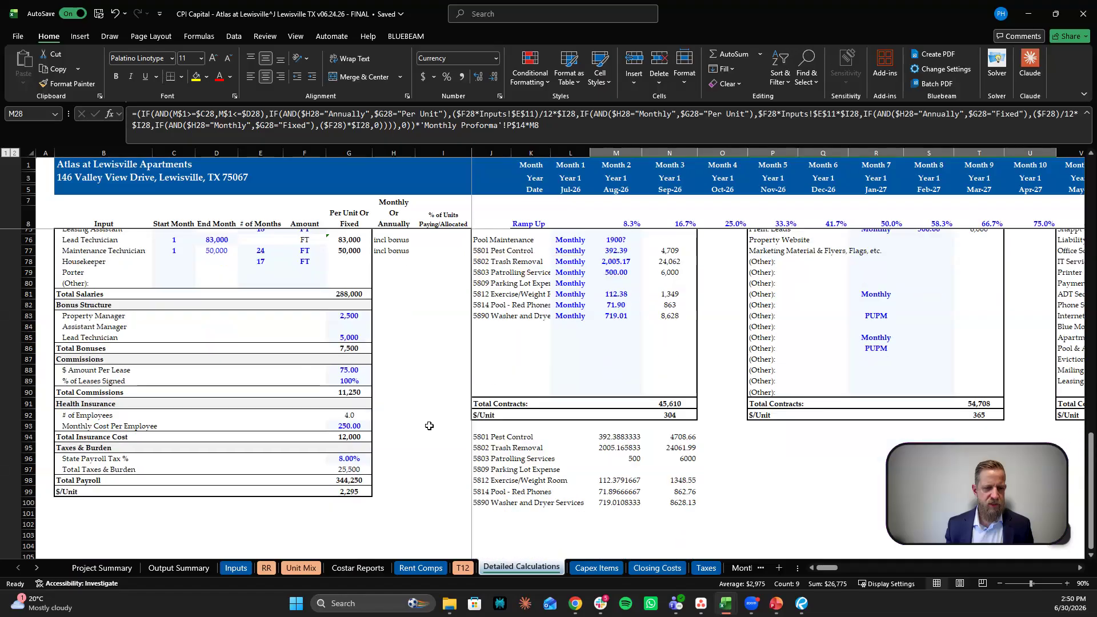
pyautogui.scroll(3, 429, 425)
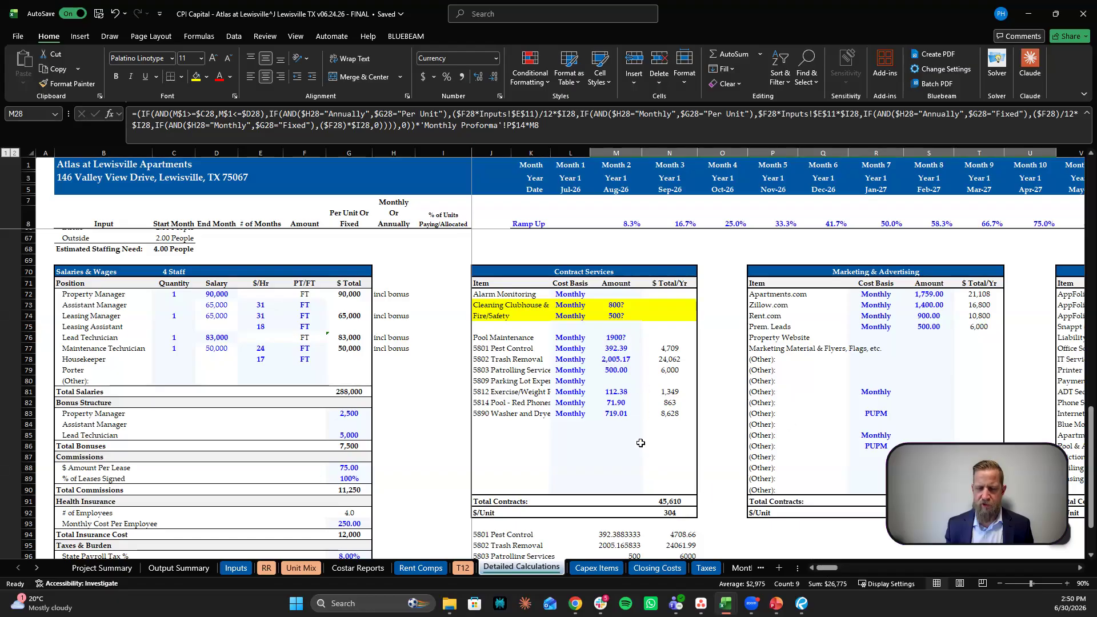
pyautogui.moveTo(823, 569); pyautogui.dragTo(846, 568)
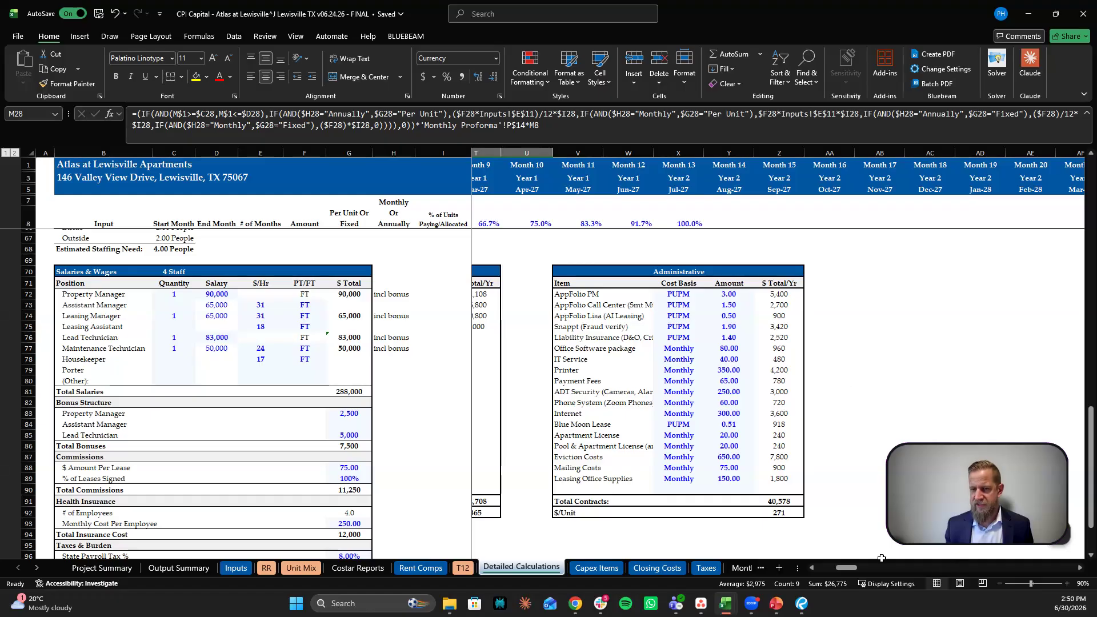
# Step: On the Inputs sheet, compare the T12 and pro forma Marketing / Advertising costs per unit, and check the Payroll per-unit assumption
pyautogui.moveTo(850, 570); pyautogui.dragTo(823, 569)
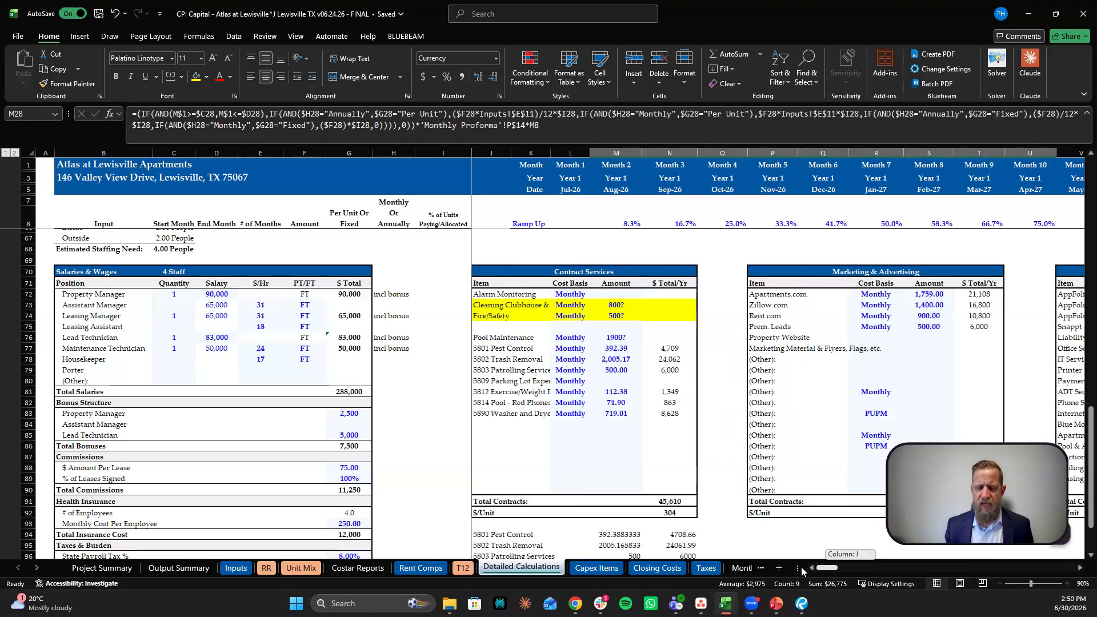
pyautogui.click(237, 568)
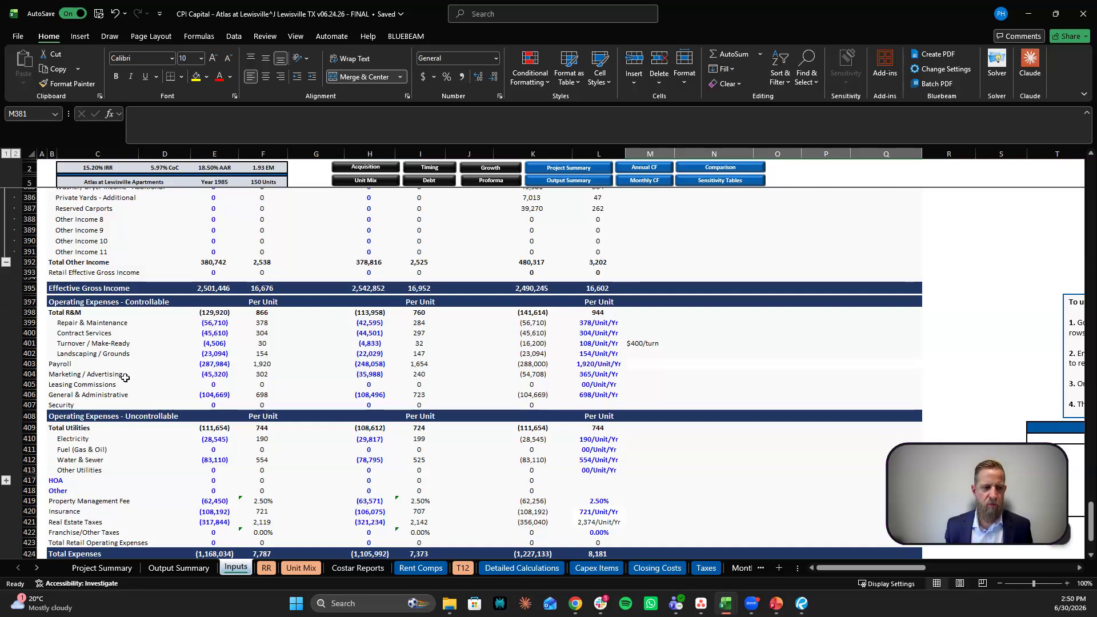
pyautogui.click(255, 374)
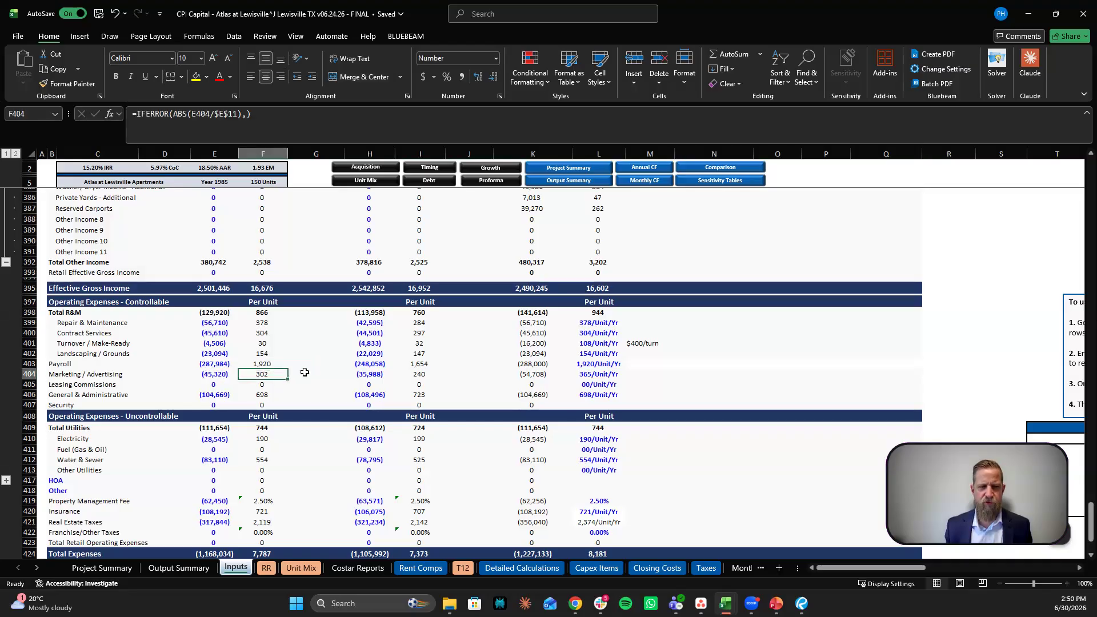
pyautogui.click(595, 374)
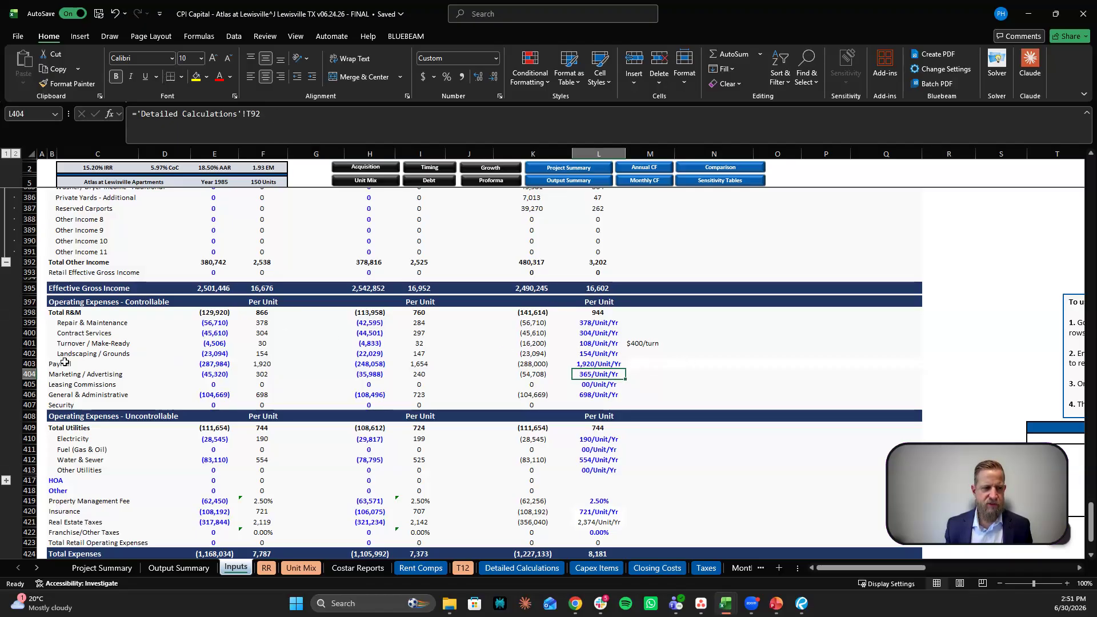
pyautogui.click(610, 362)
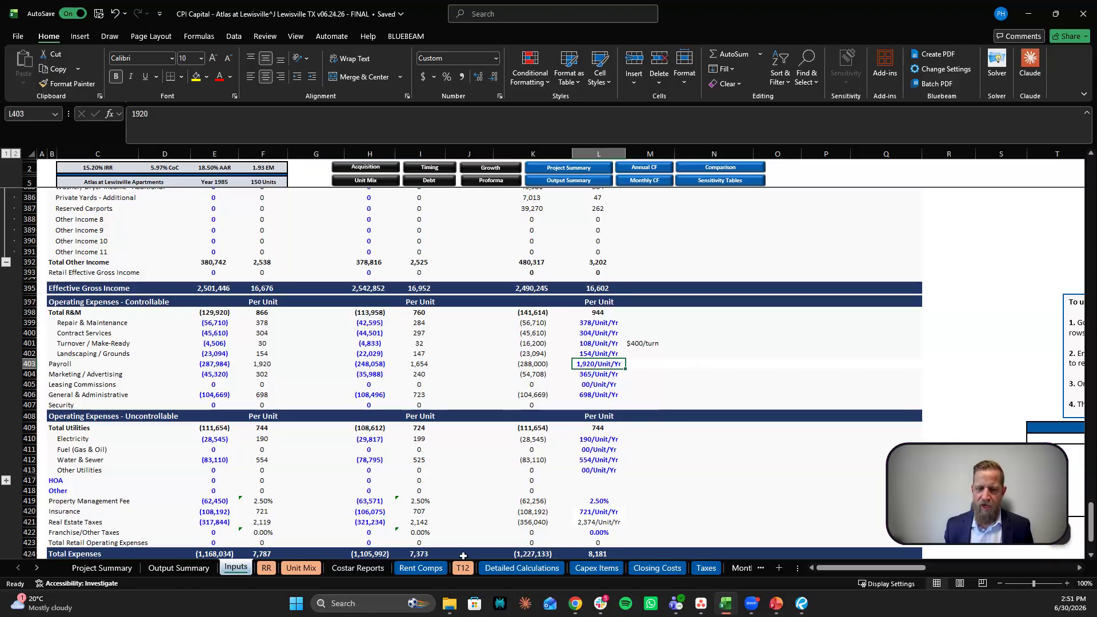
# Step: On Detailed Calculations, review the staff quantities from Property Manager to Maintenance Technician and the bonus, insurance and tax lines of the payroll build-up
pyautogui.click(510, 567)
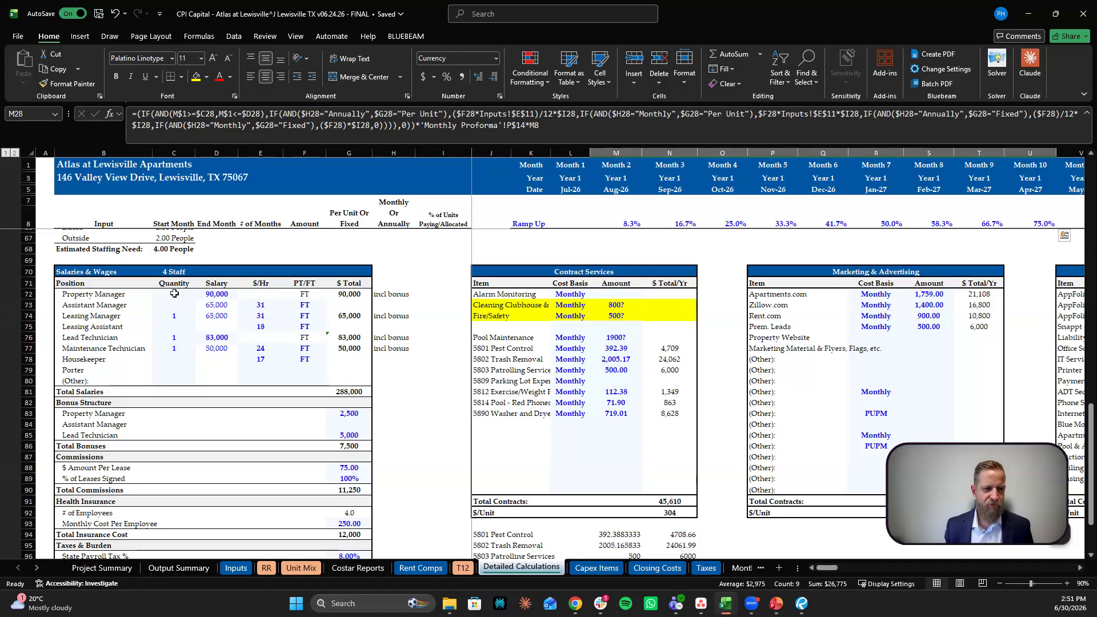
pyautogui.moveTo(172, 294); pyautogui.dragTo(173, 347)
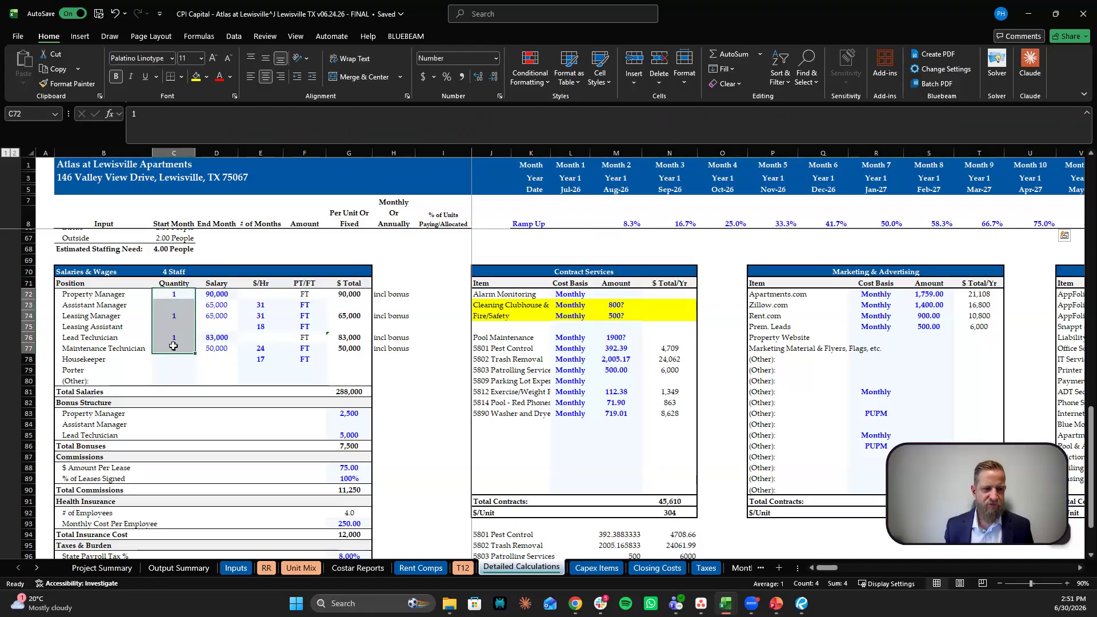
pyautogui.hotkey('ctrl', 'v')
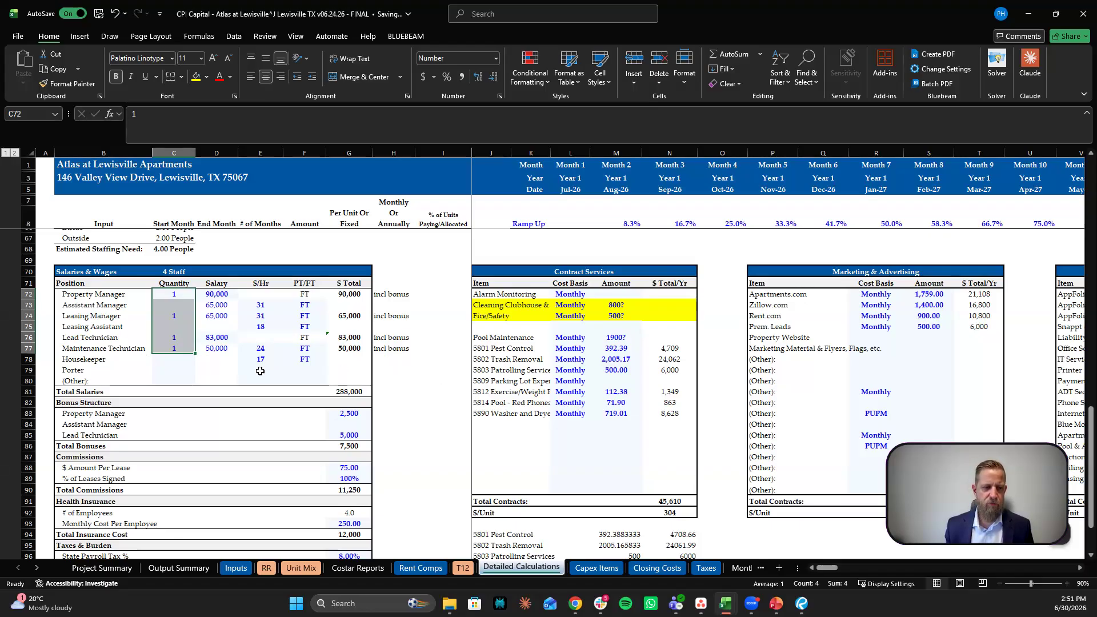
pyautogui.scroll(-2, 279, 382)
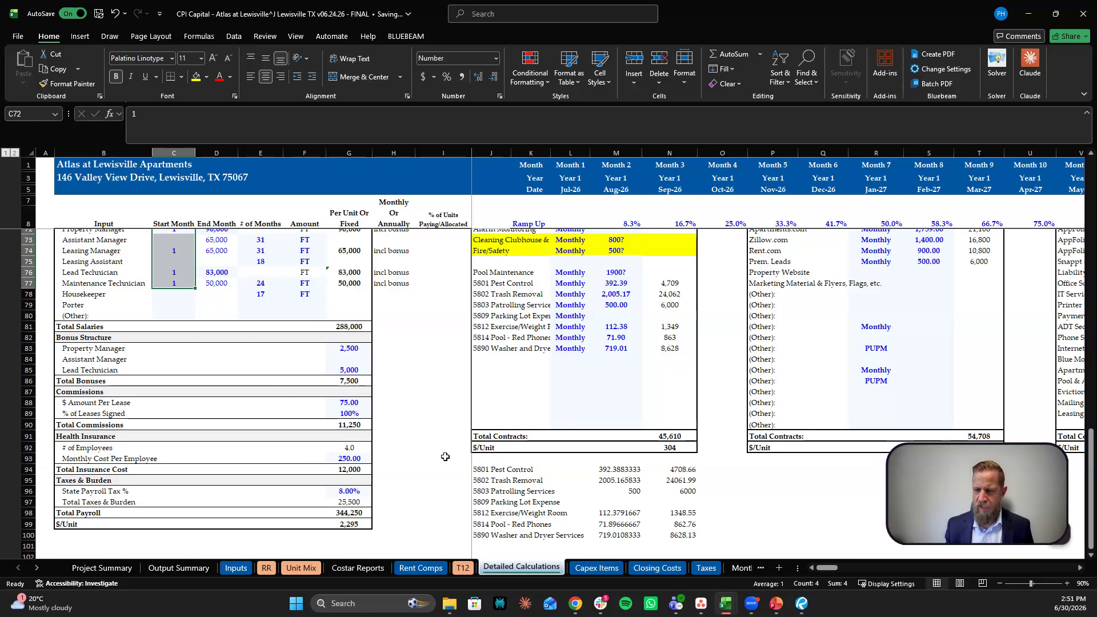
pyautogui.scroll(2, 437, 453)
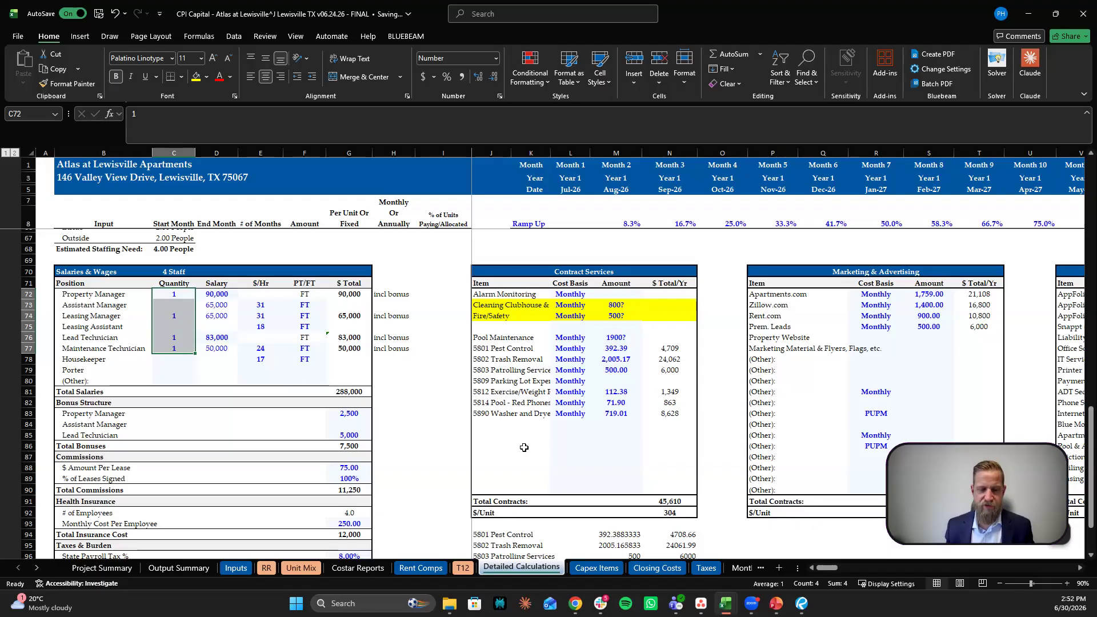
# Step: Check the pro forma Insurance cost per unit on Inputs against the Cost Per Door in The Pinnacle - Insurance Proposal workbook
pyautogui.click(247, 569)
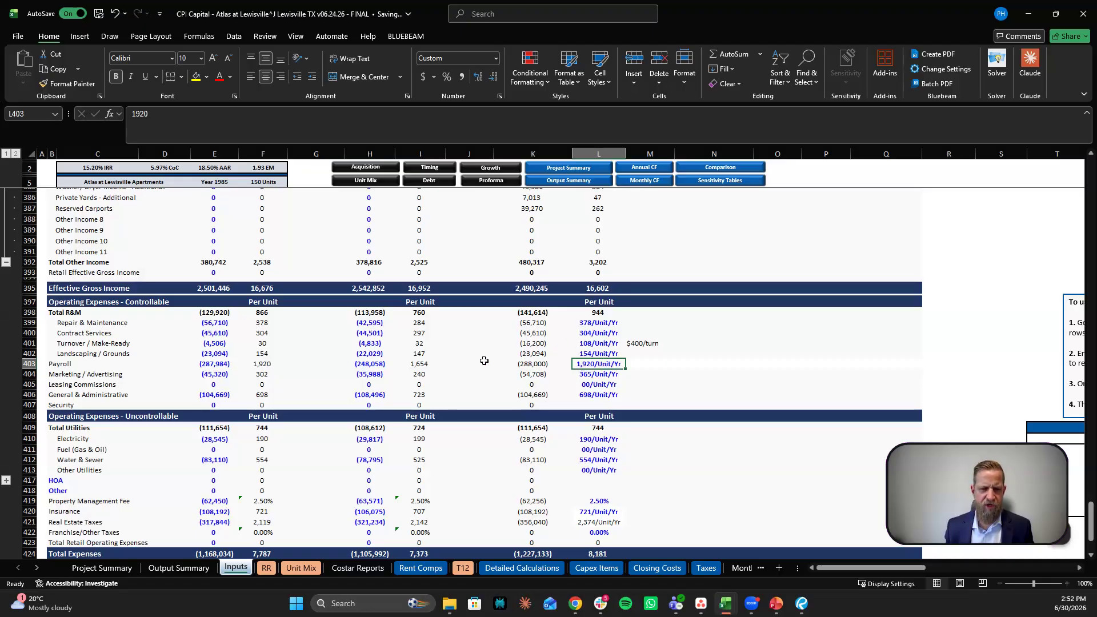
pyautogui.scroll(-2, 484, 360)
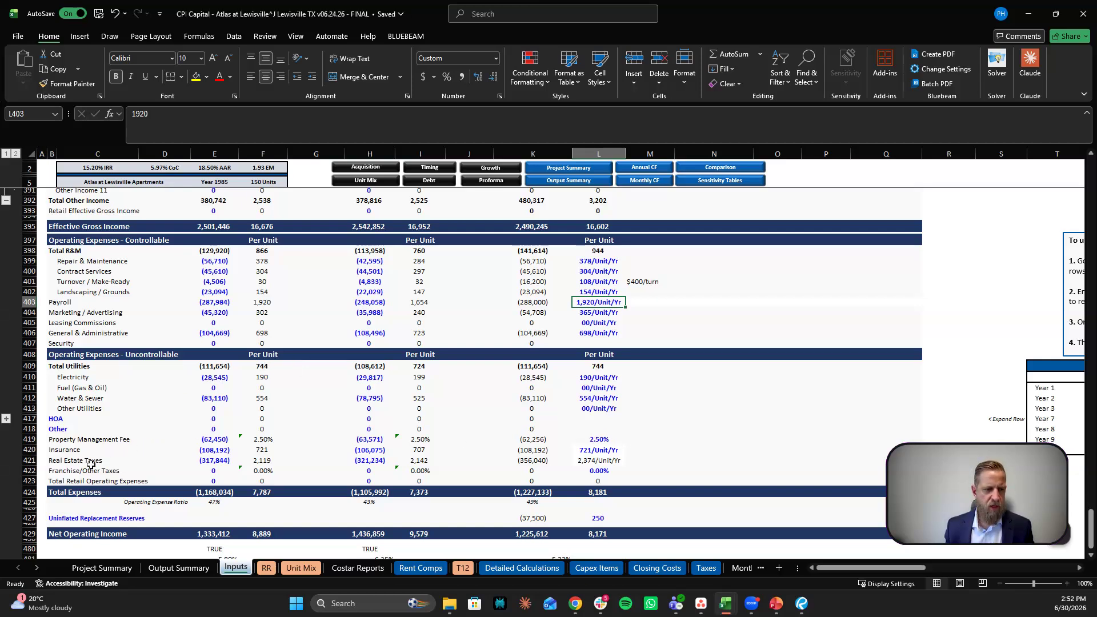
pyautogui.click(599, 450)
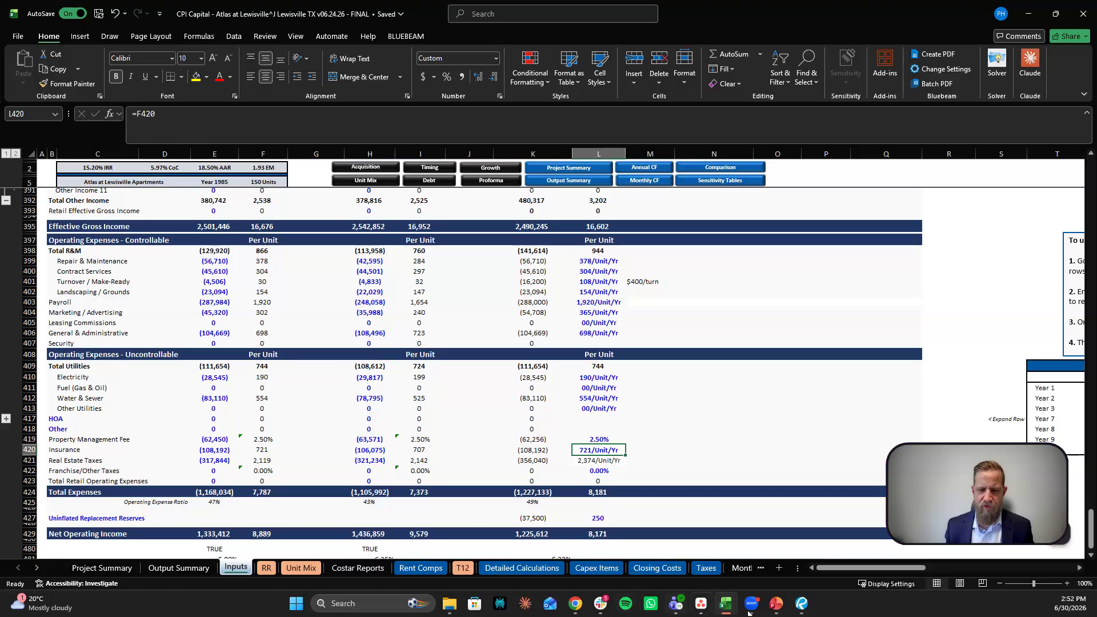
pyautogui.moveTo(727, 607)
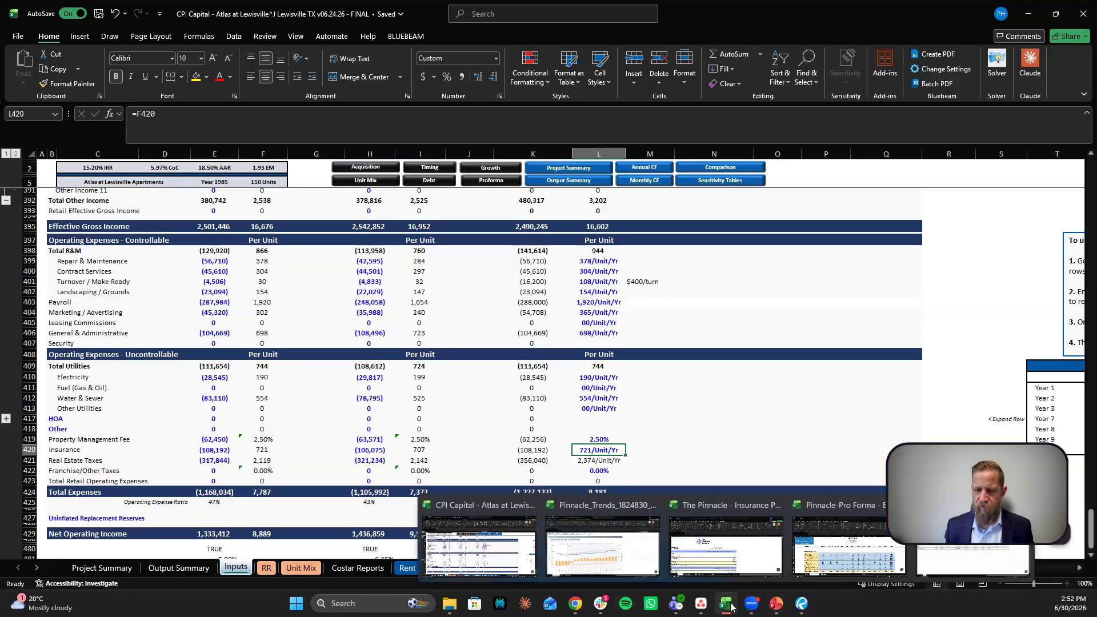
pyautogui.click(705, 526)
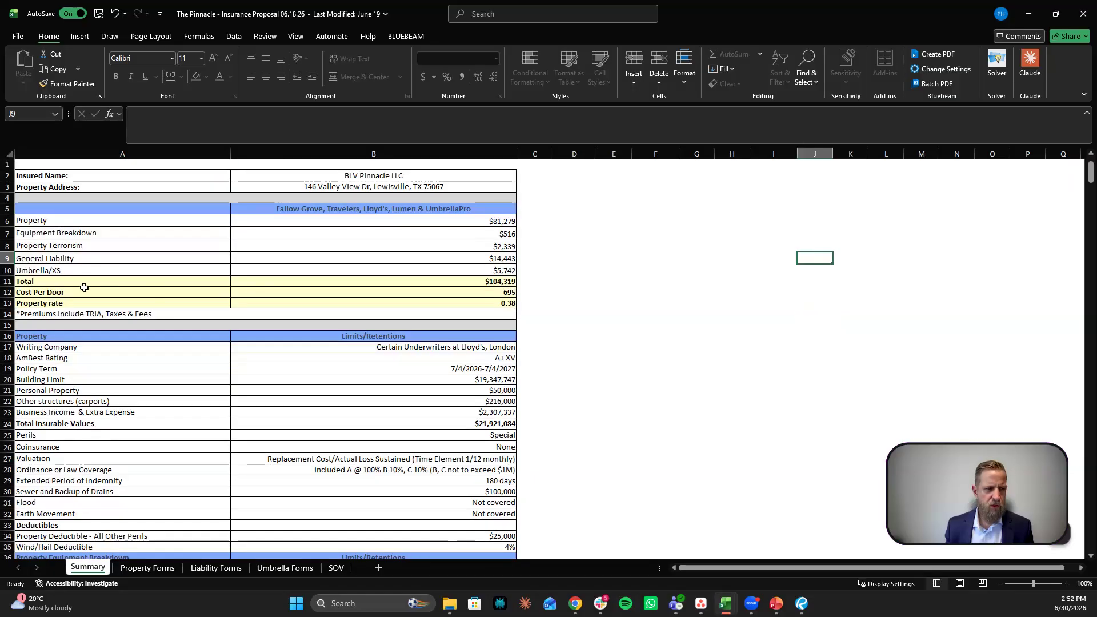
pyautogui.click(501, 290)
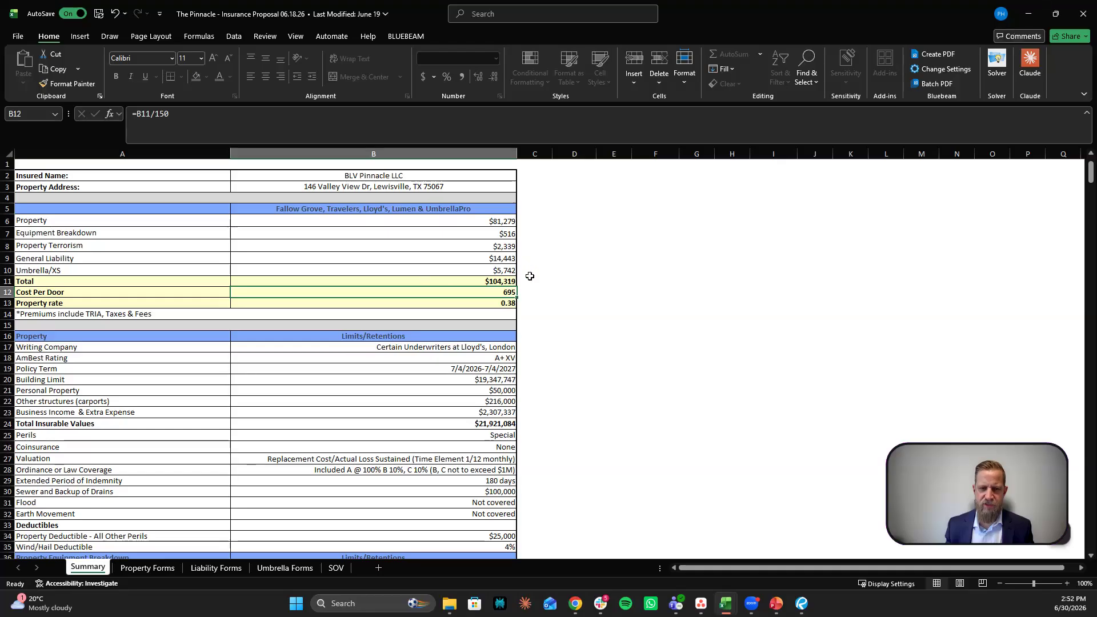
pyautogui.click(1028, 15)
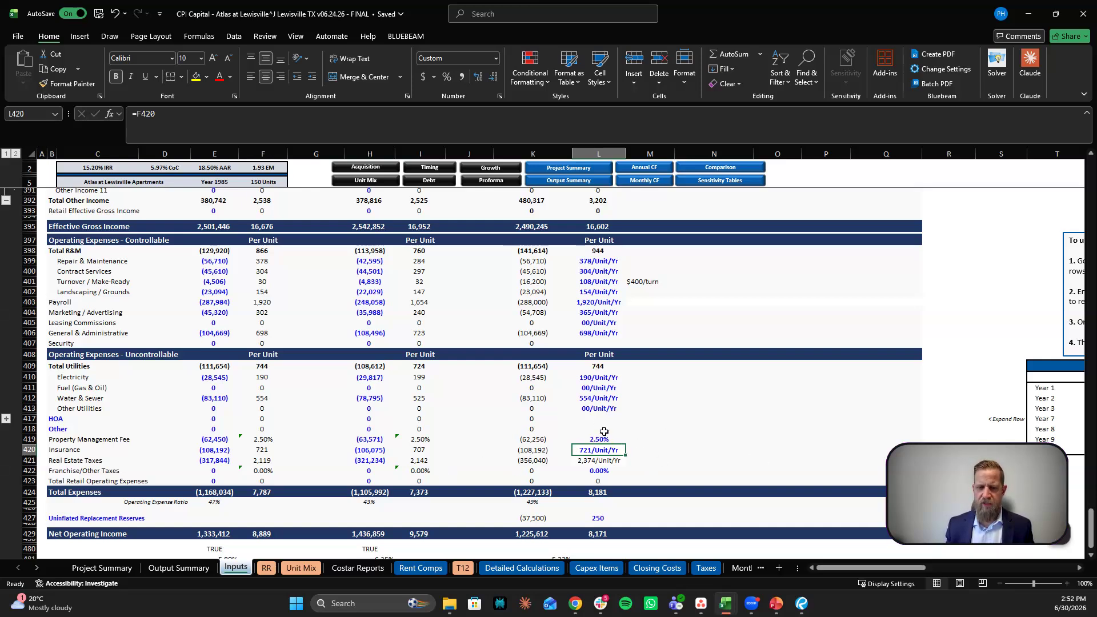
# Step: Review the uncontrollable expenses and the pro forma Total Expenses on the Inputs sheet
pyautogui.scroll(-2, 637, 418)
pyautogui.scroll(2, 637, 417)
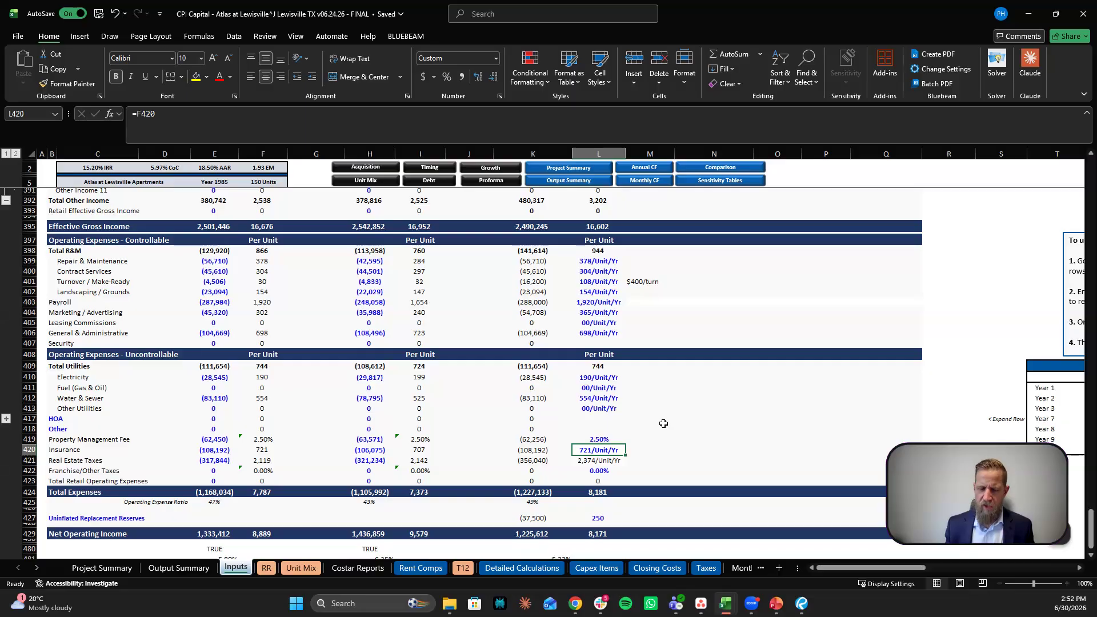
pyautogui.scroll(-2, 605, 474)
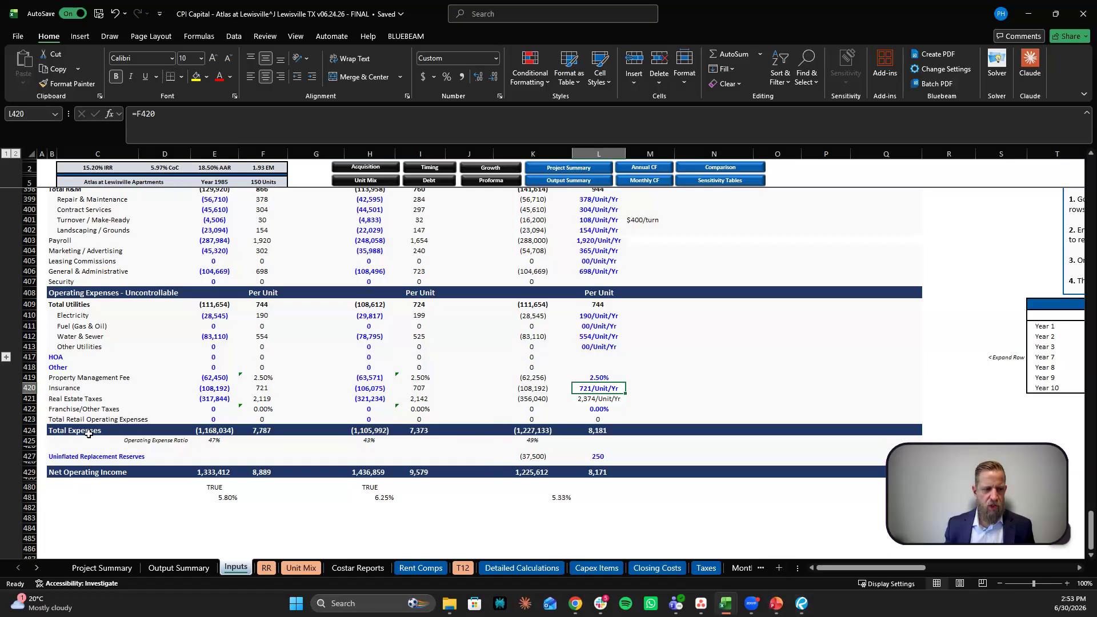
pyautogui.click(523, 433)
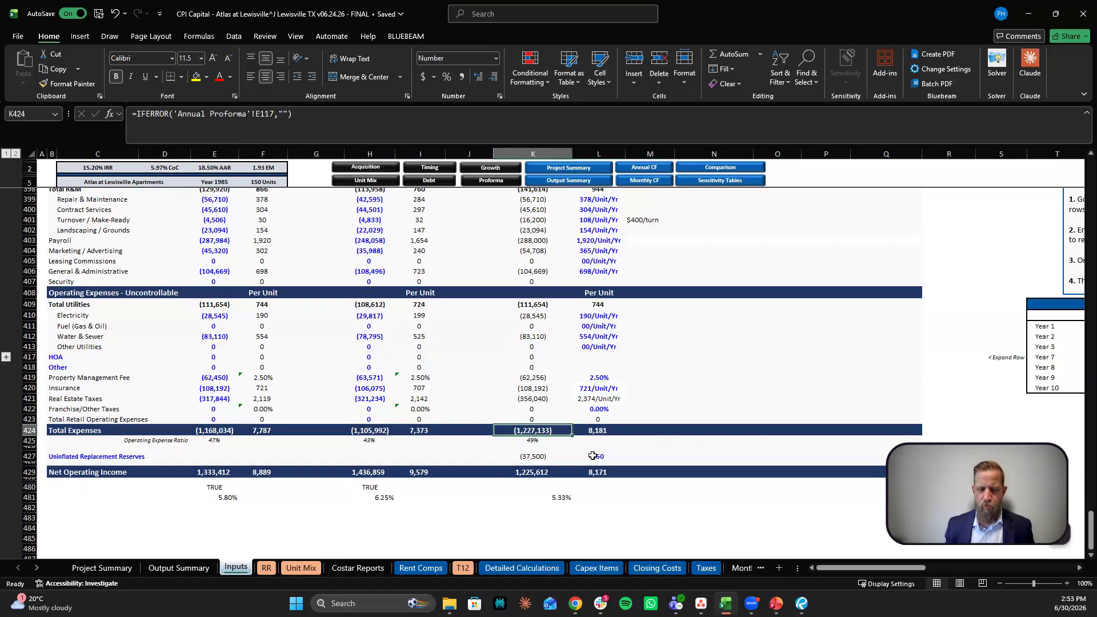
# Step: Check Total Operating Expenses on the Budget Expenses sheet of the Pinnacle-Pro Forma workbook, and return to the Atlas at Lewisville model
pyautogui.moveTo(725, 610)
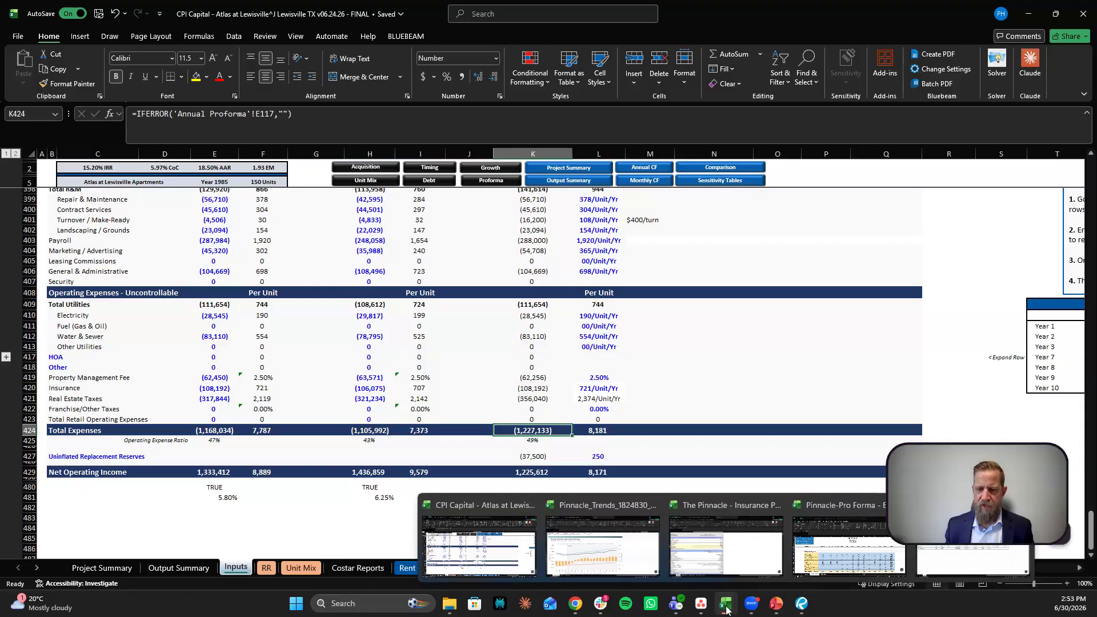
pyautogui.click(859, 553)
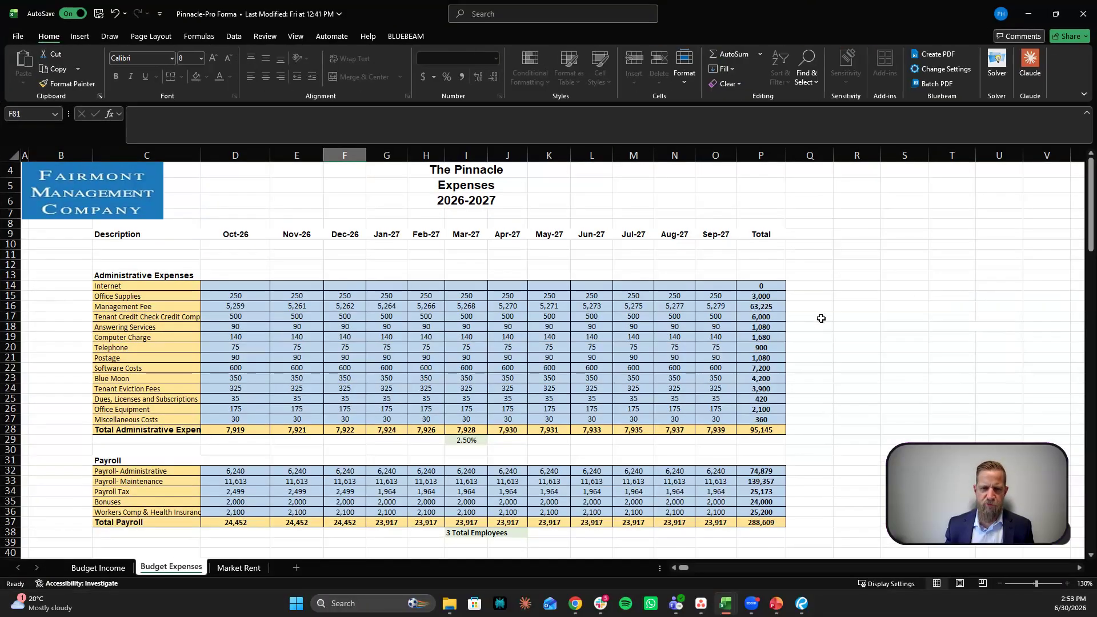
pyautogui.scroll(-8, 845, 418)
pyautogui.scroll(-16, 845, 418)
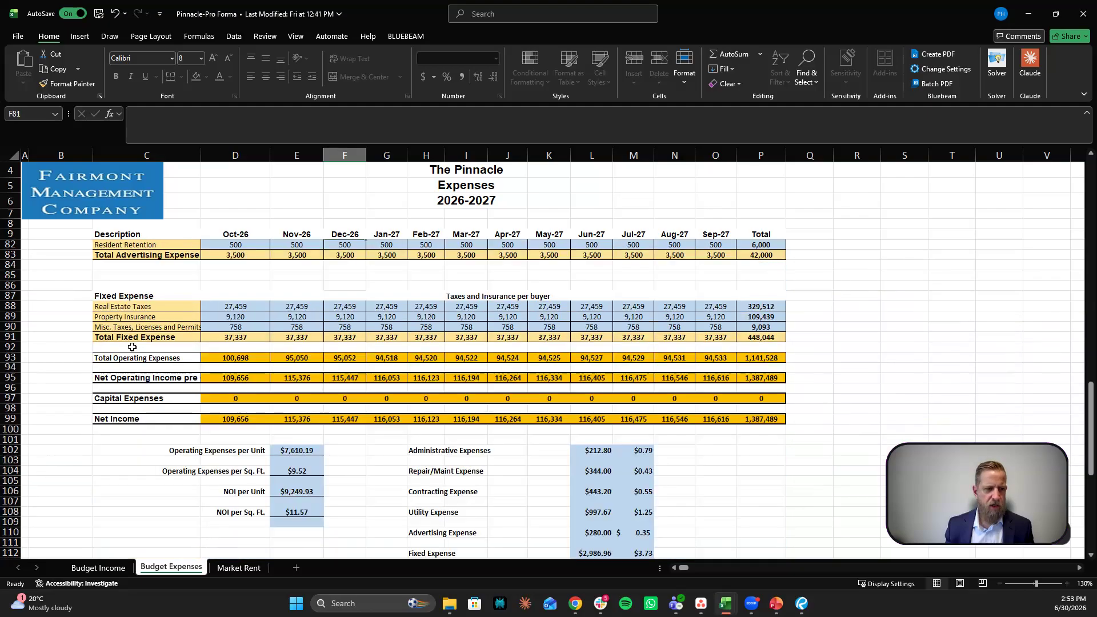
pyautogui.moveTo(112, 357); pyautogui.dragTo(754, 363)
pyautogui.click(754, 361)
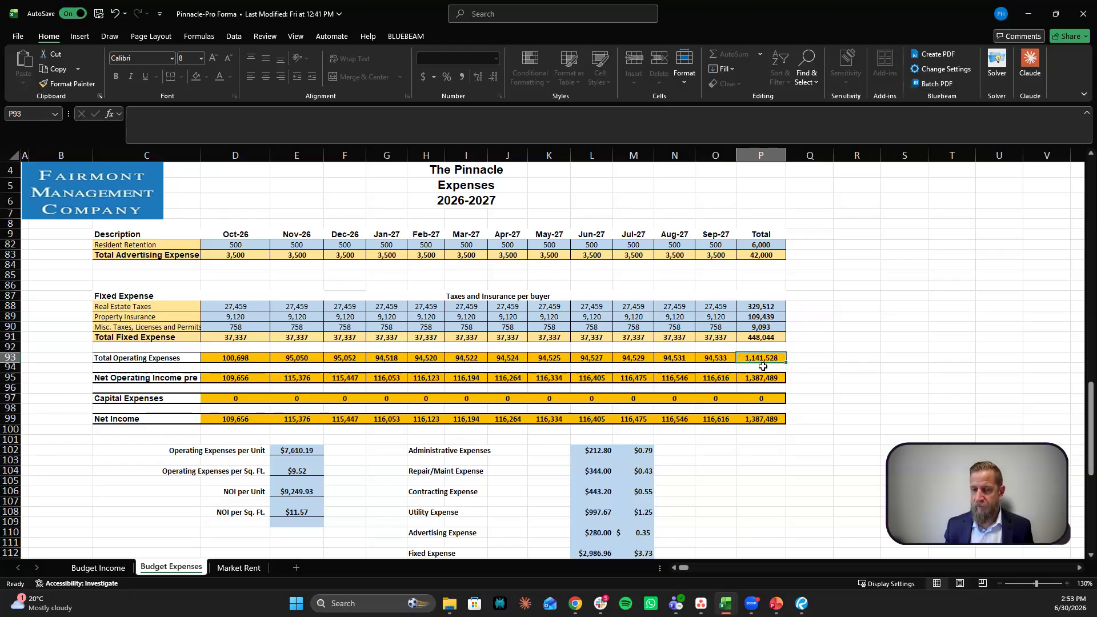
pyautogui.scroll(2, 788, 353)
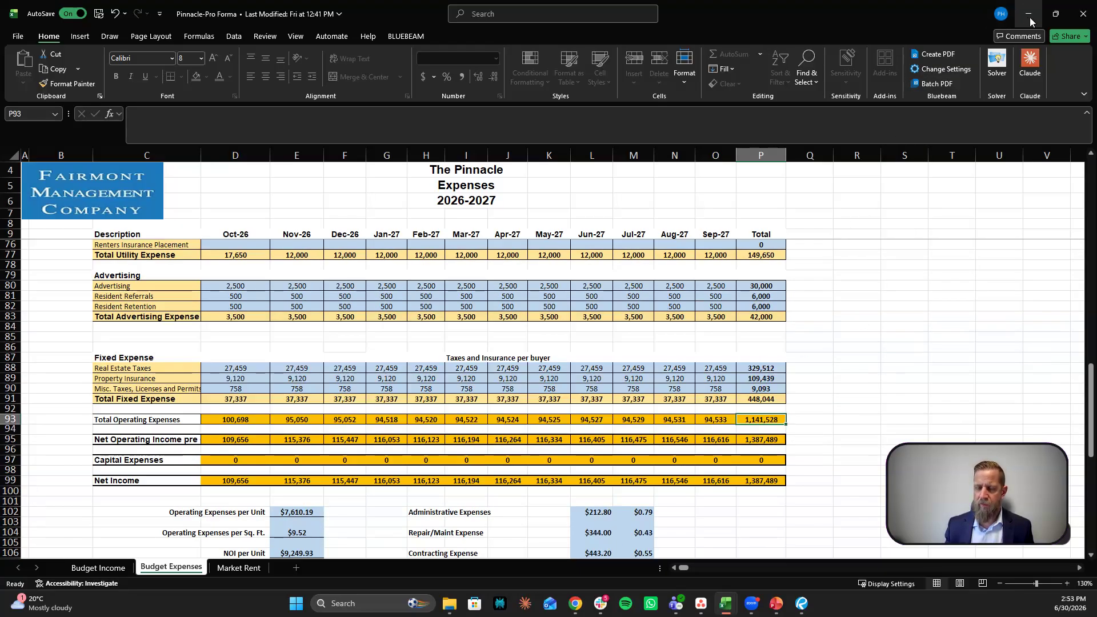
pyautogui.click(1030, 22)
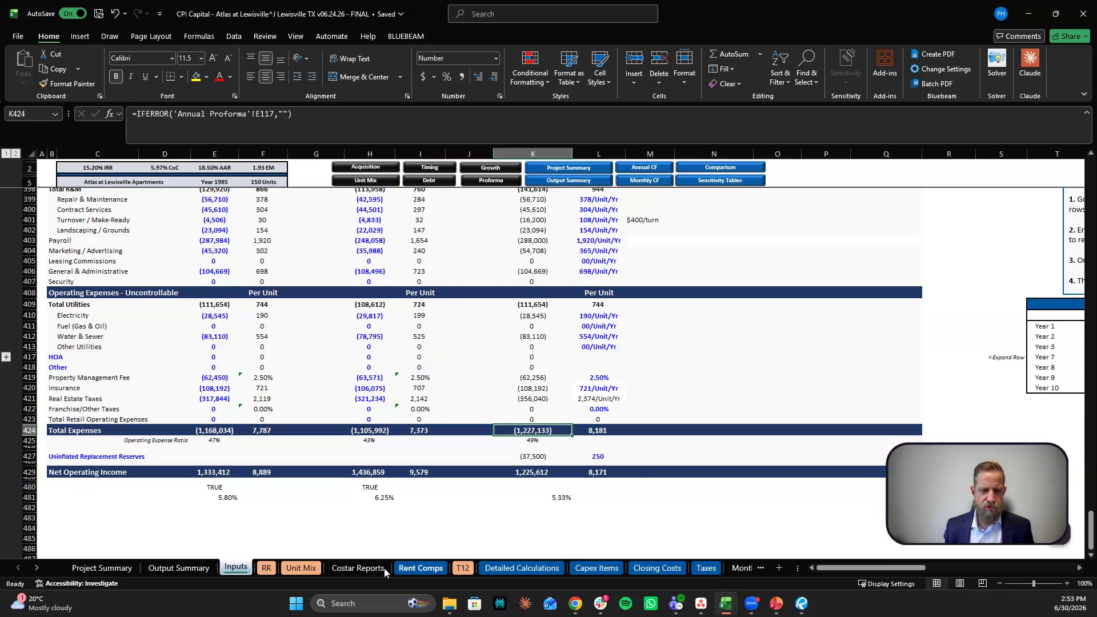
# Step: Look over the rent growth, cap rate and demographic data on Costar Reports, and open the Rent Comps sheet
pyautogui.scroll(20, 496, 429)
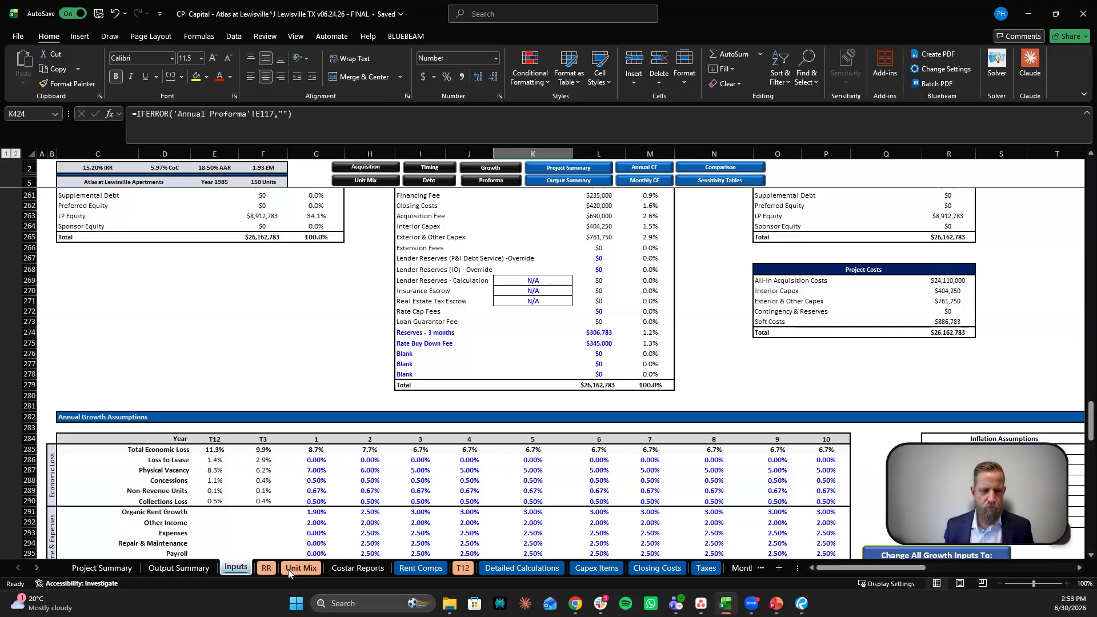
pyautogui.click(371, 572)
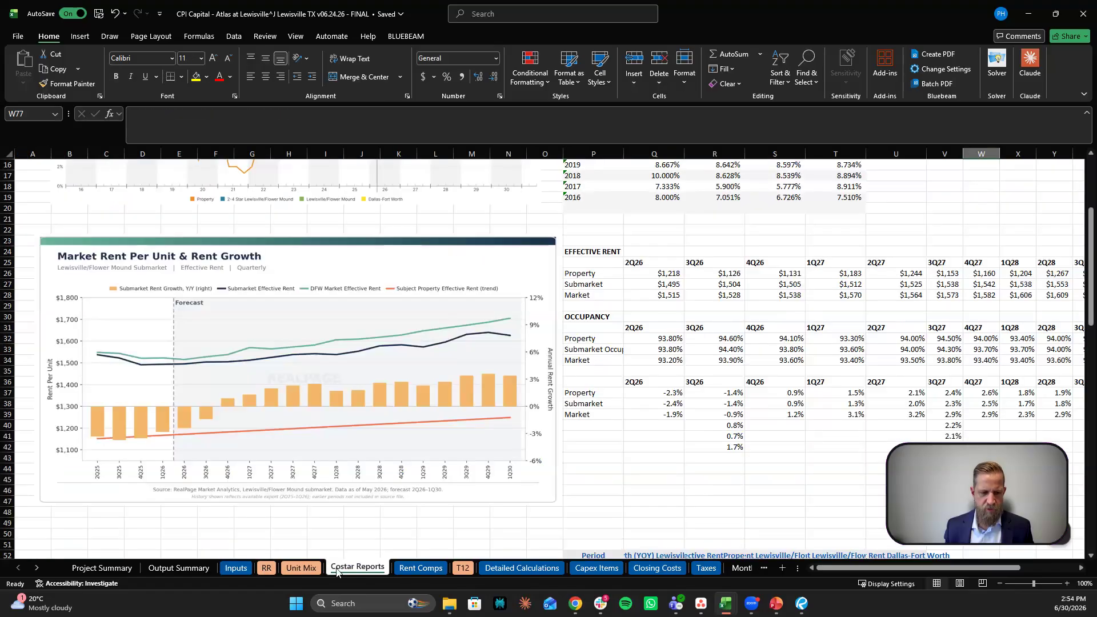
pyautogui.scroll(-20, 647, 431)
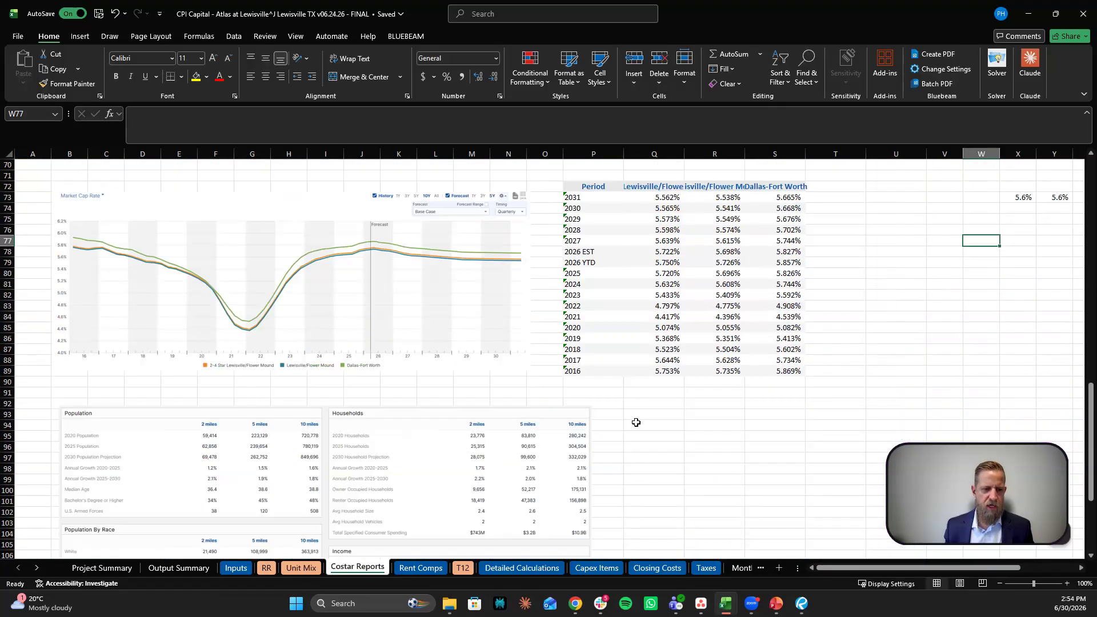
pyautogui.scroll(-2, 636, 422)
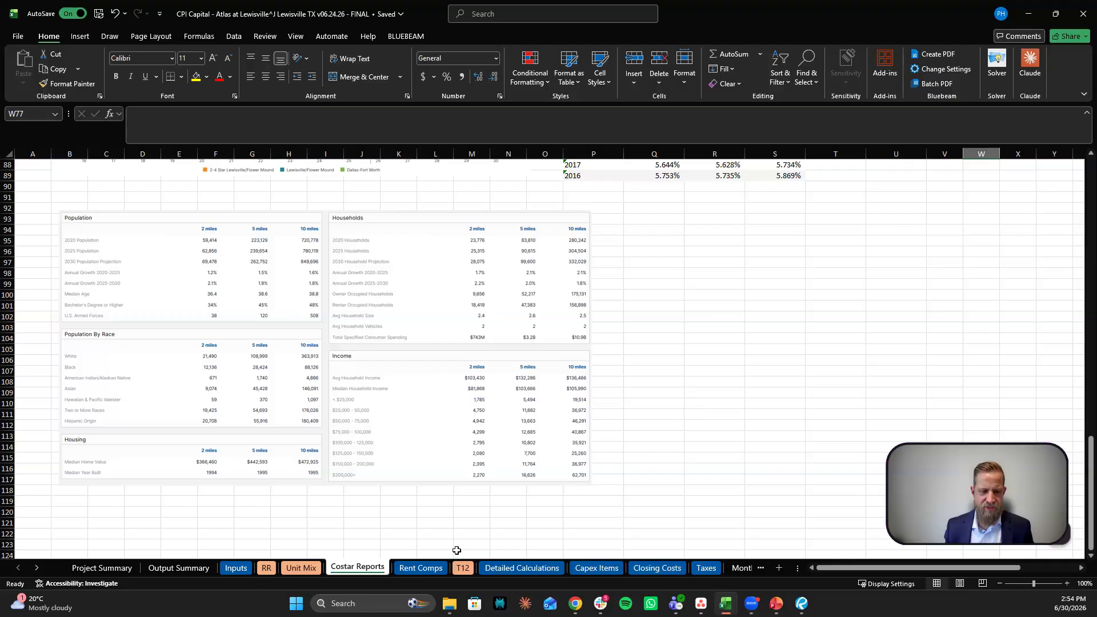
pyautogui.click(437, 571)
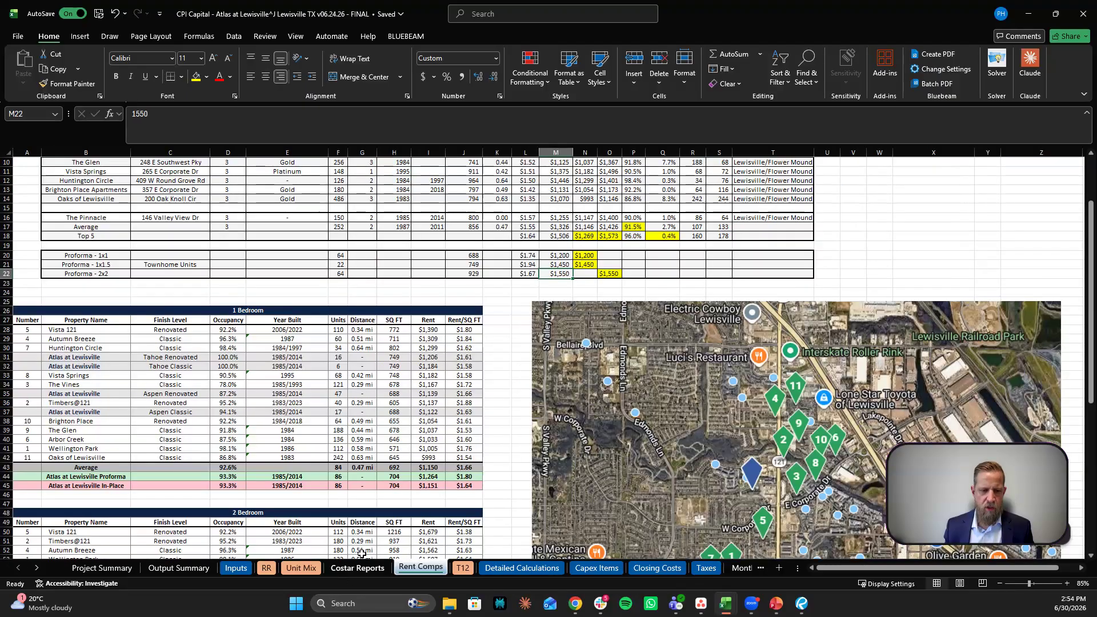
# Step: Look over the other-income projections on Detailed Calculations, including Month 2 Trash Income, and open the Unit Renovations Estimate on Capex Items
pyautogui.click(522, 573)
pyautogui.scroll(-5, 418, 388)
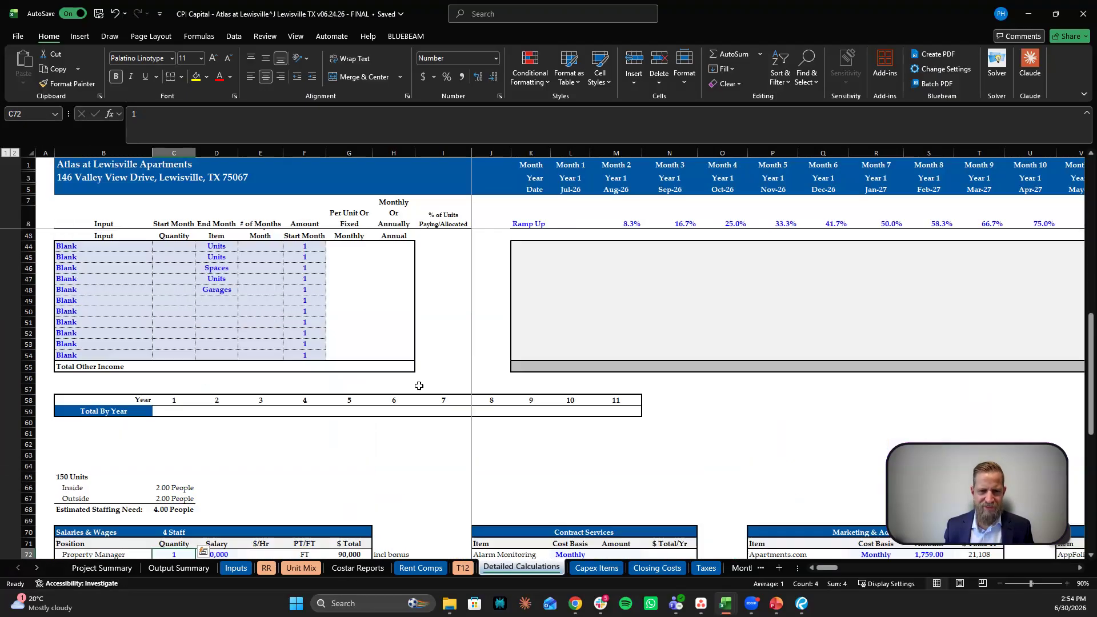
pyautogui.scroll(5, 417, 387)
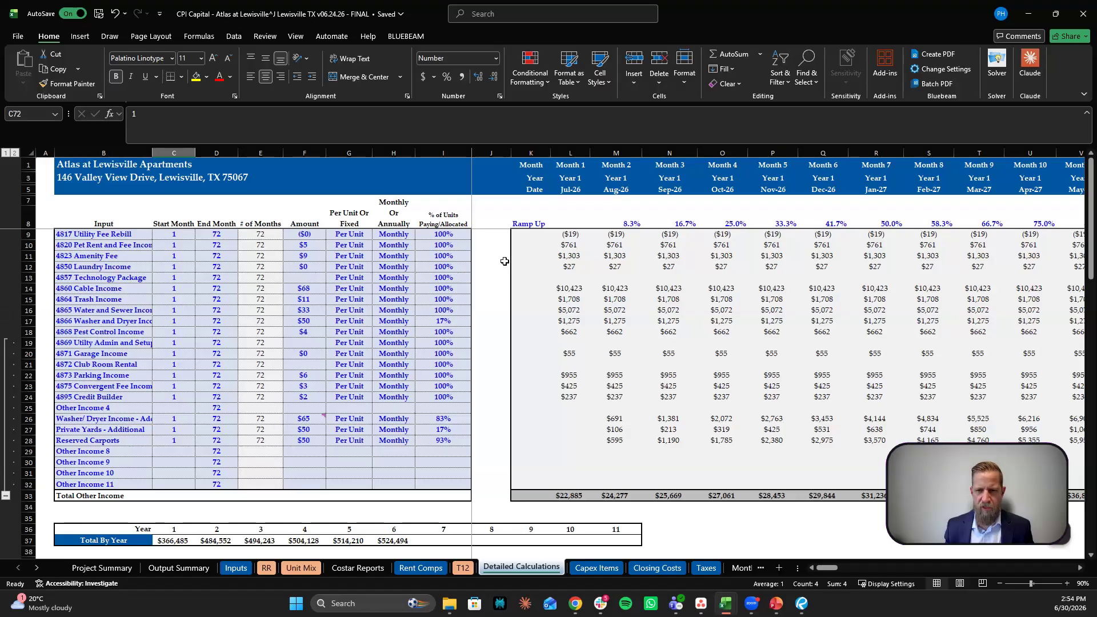
pyautogui.click(597, 301)
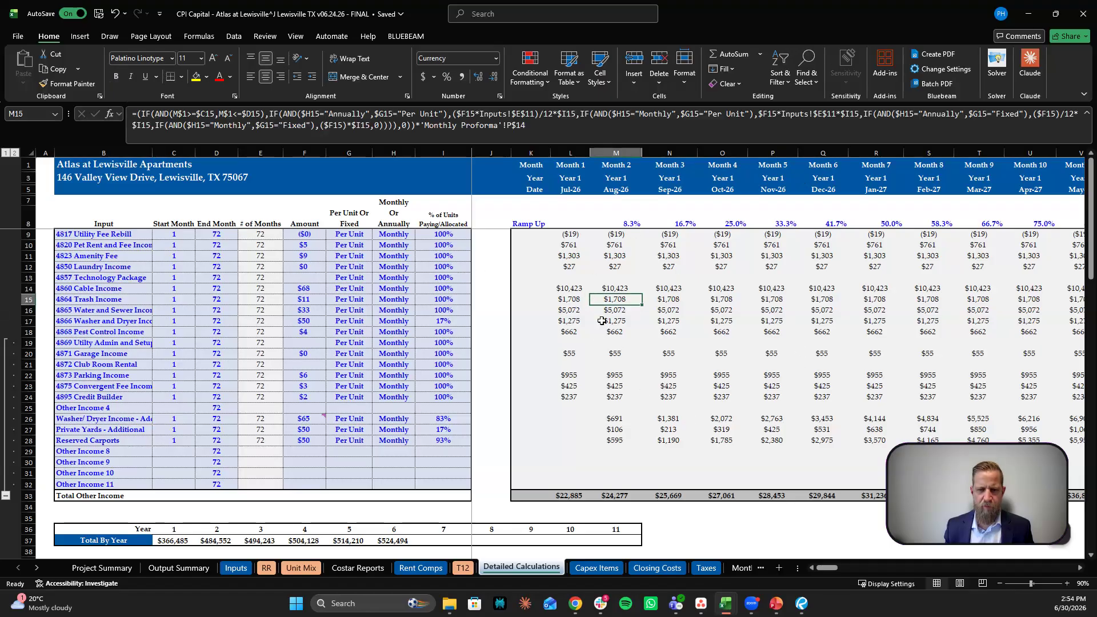
pyautogui.click(594, 568)
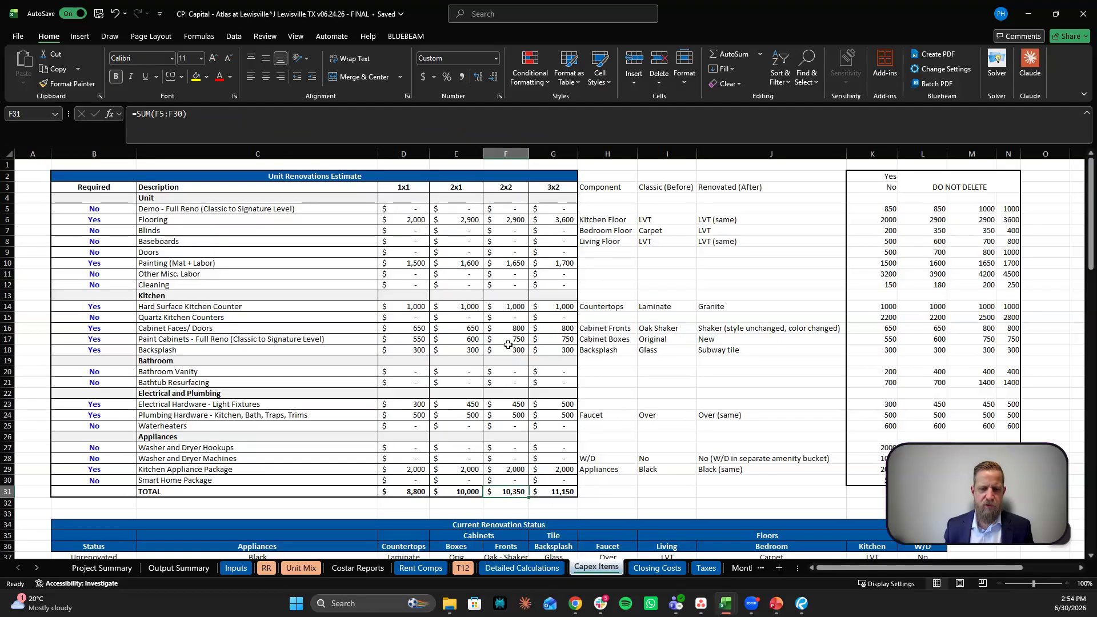
# Step: Look over the Closing Costs sheet and the Monthly Proforma, from Equity Investment up through financing and operating expenses to the revenue section
pyautogui.click(652, 568)
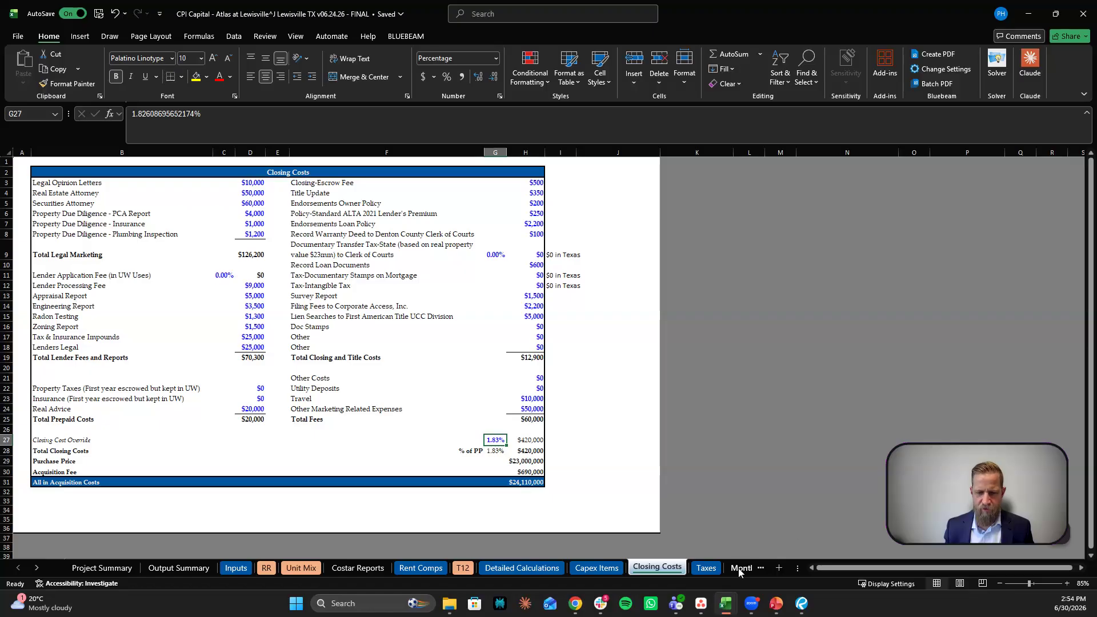
pyautogui.click(708, 569)
pyautogui.click(737, 573)
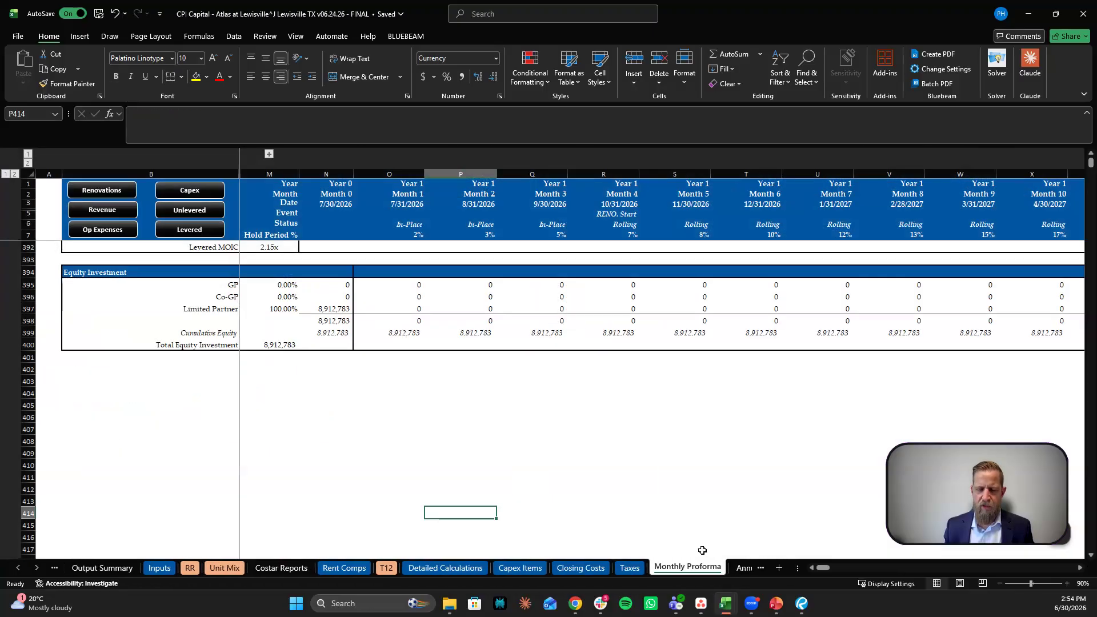
pyautogui.scroll(20, 509, 458)
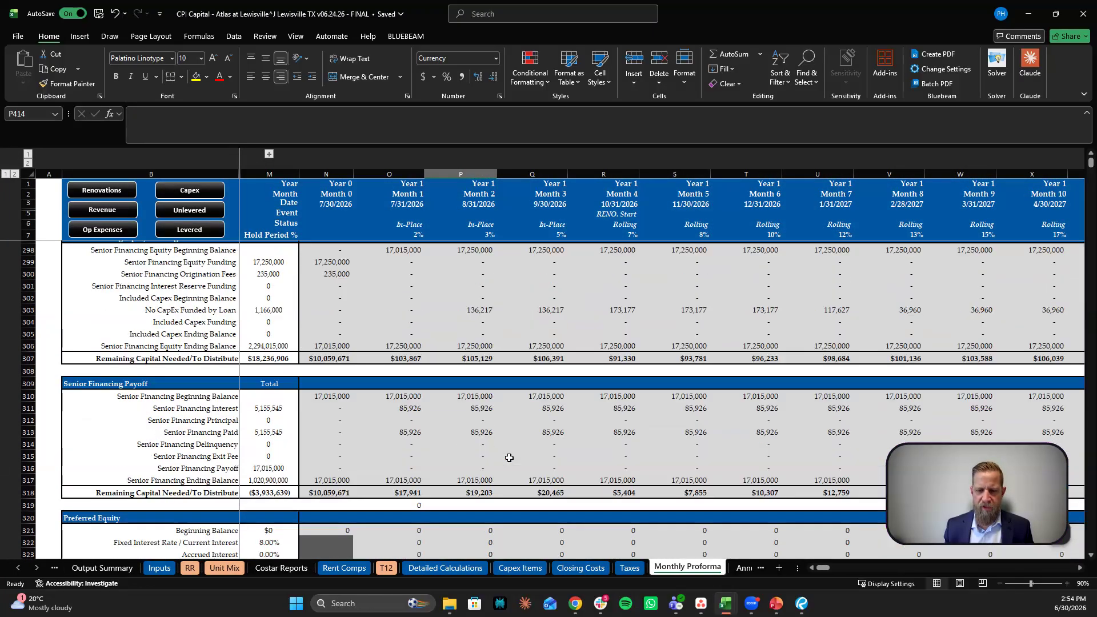
pyautogui.scroll(10, 509, 457)
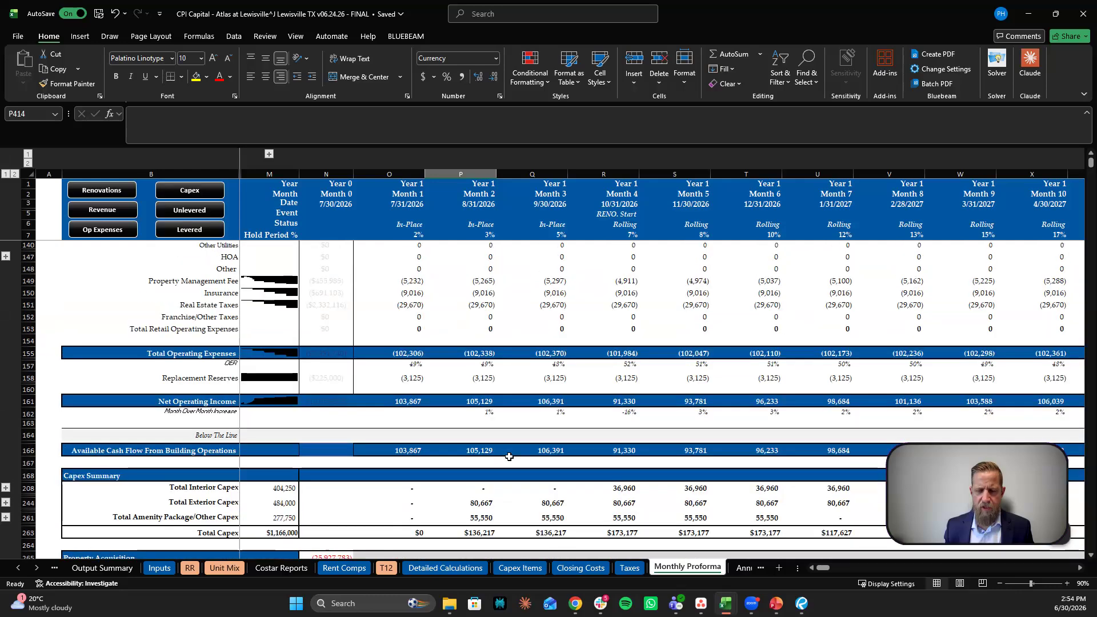
pyautogui.scroll(15, 509, 456)
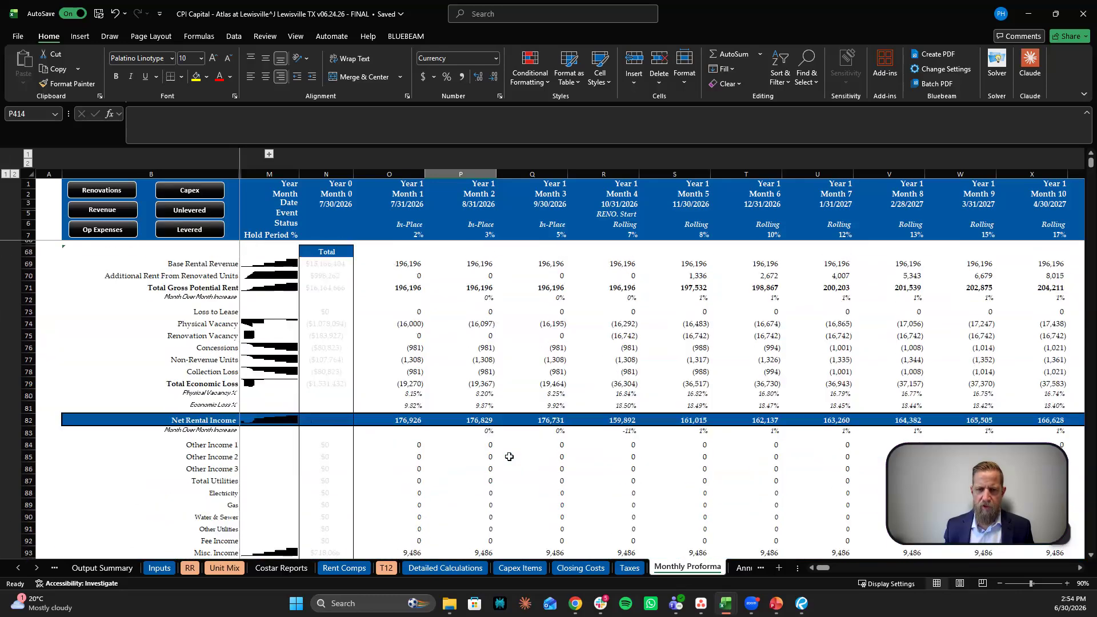
pyautogui.scroll(2, 509, 456)
pyautogui.scroll(-3, 459, 383)
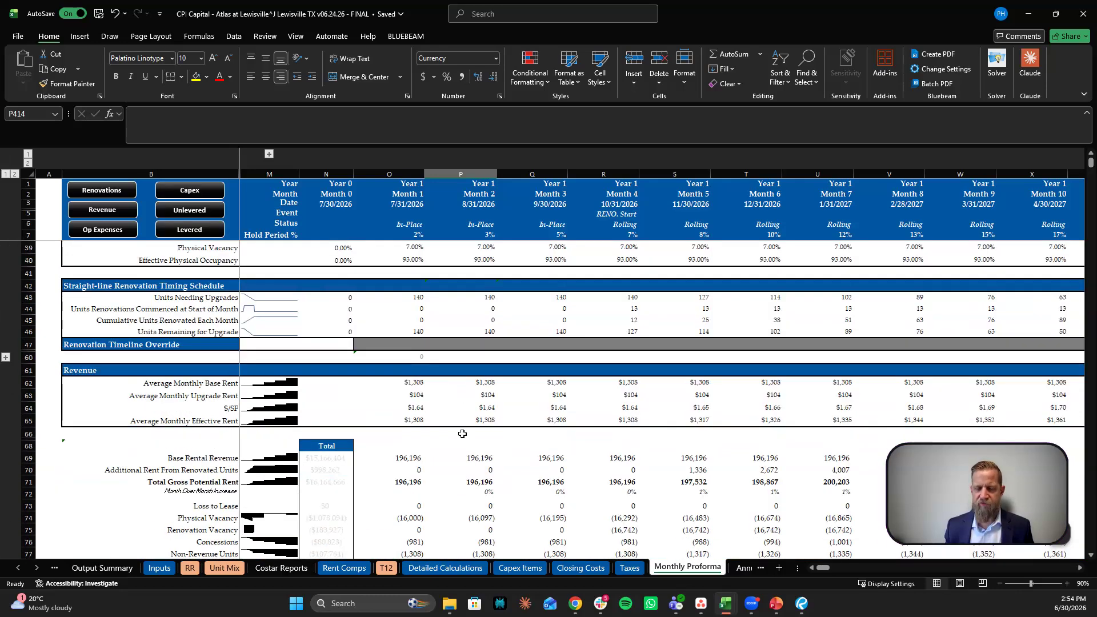
pyautogui.scroll(-4, 462, 434)
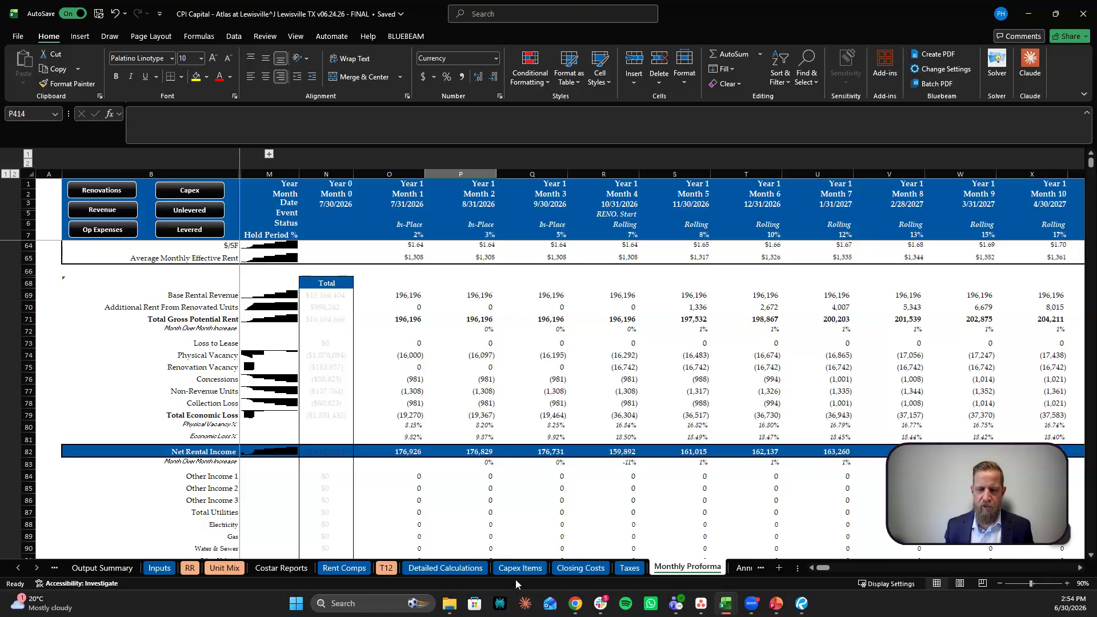
# Step: Revisit Closing Costs and the other-income schedule on Detailed Calculations, and return to the lease-up and renovation timing on Monthly Proforma
pyautogui.click(581, 568)
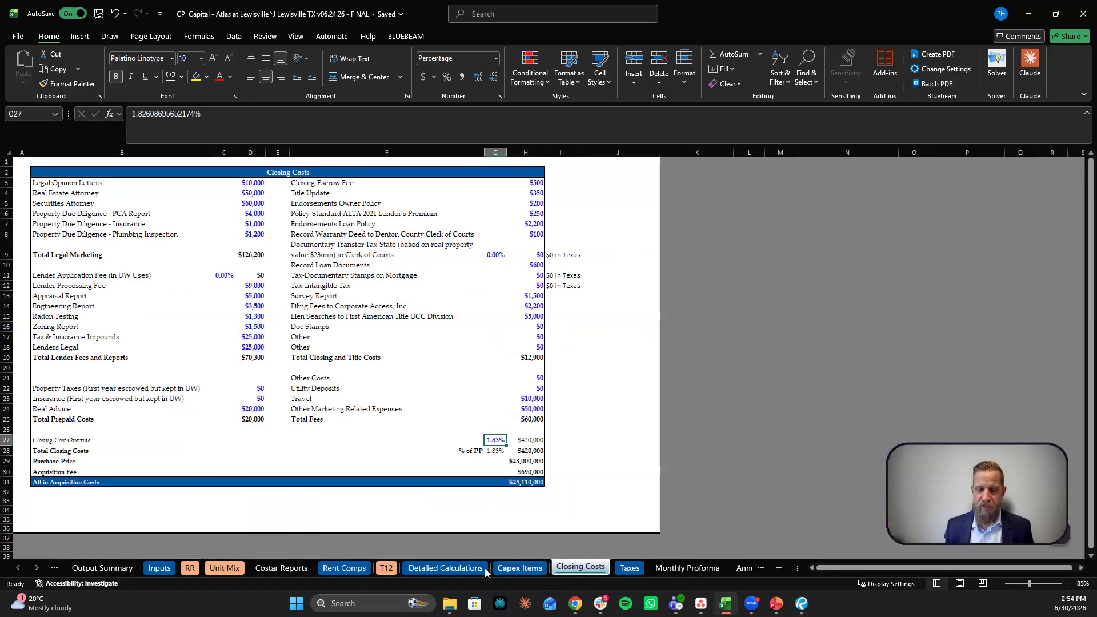
pyautogui.click(423, 568)
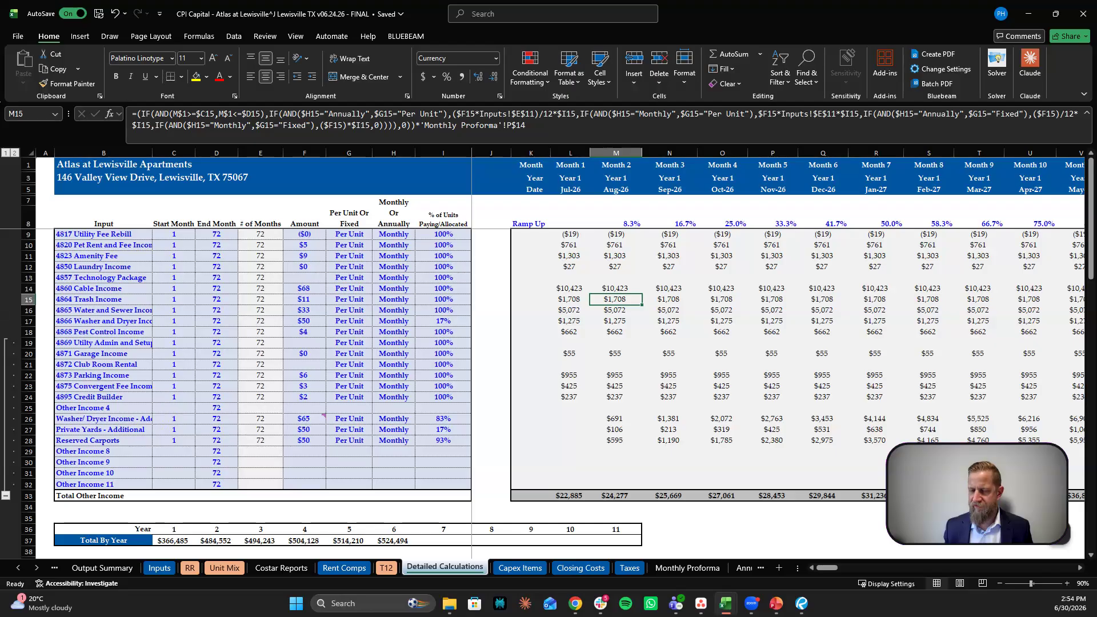
pyautogui.click(686, 569)
pyautogui.scroll(3, 749, 482)
pyautogui.scroll(5, 749, 481)
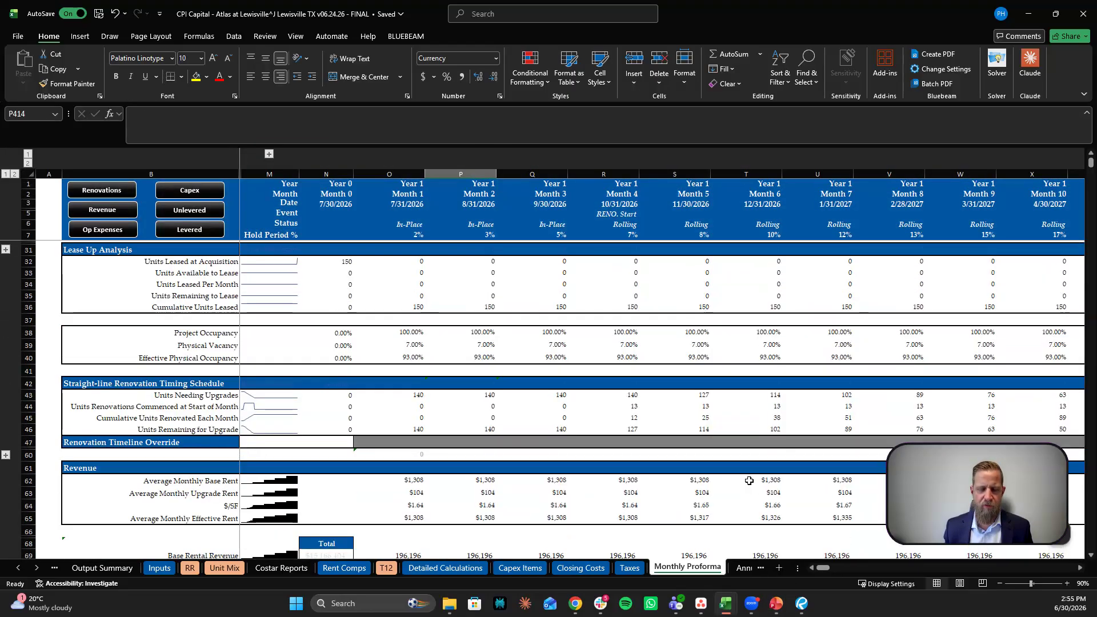
# Step: Review the Annual Proforma's other income, expenses, Net Operating Income, performance metrics, Capex Summary and Unlevered Cash Flow
pyautogui.click(744, 568)
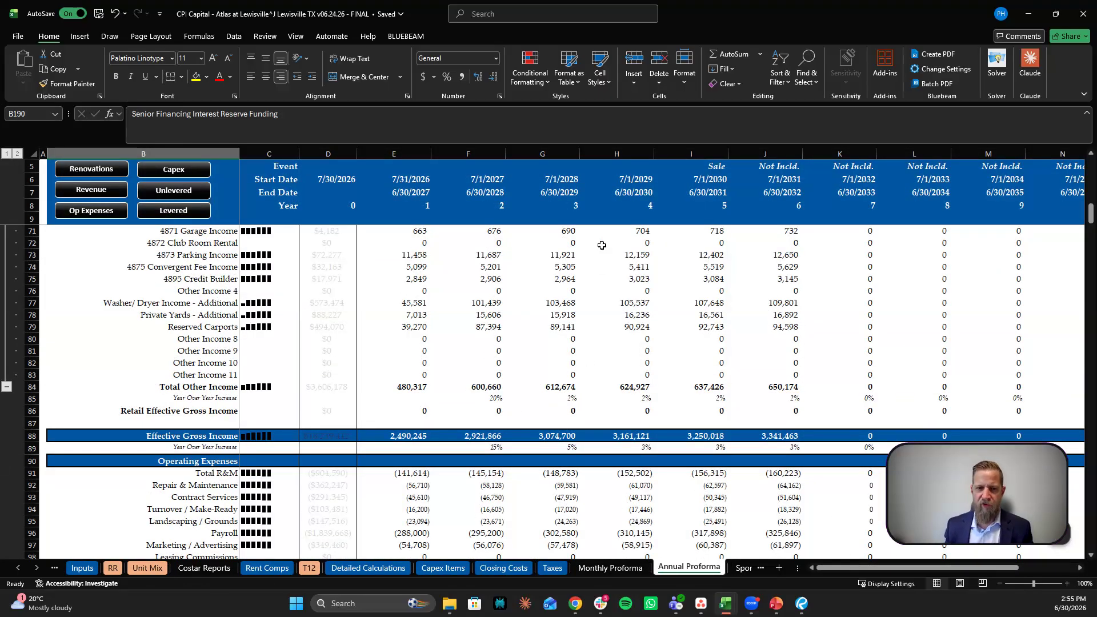
pyautogui.scroll(-15, 533, 417)
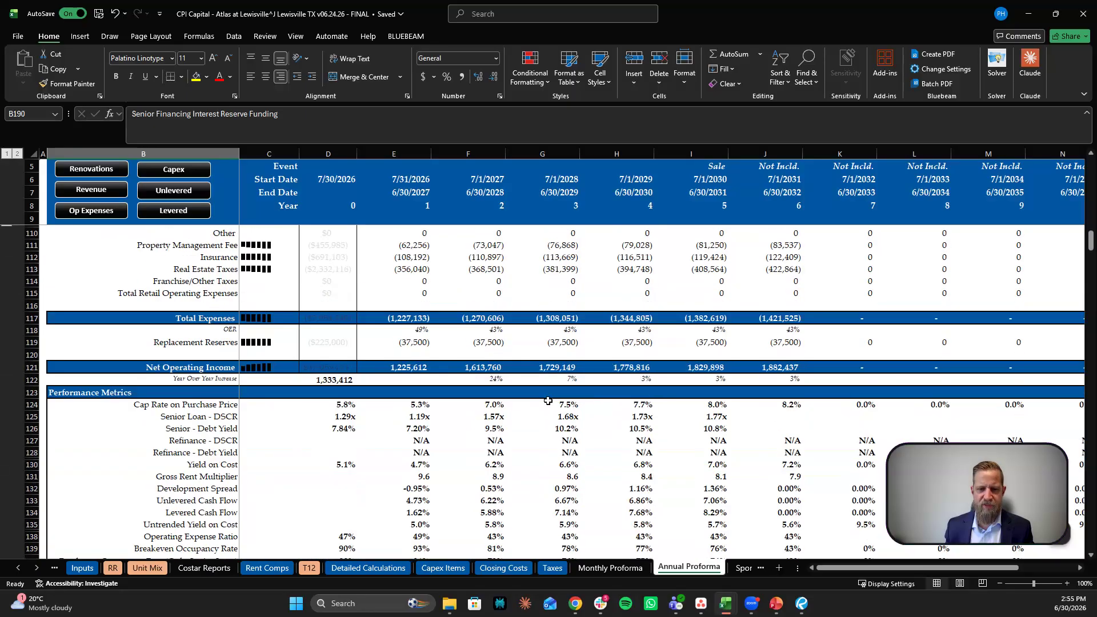
pyautogui.scroll(-17, 592, 399)
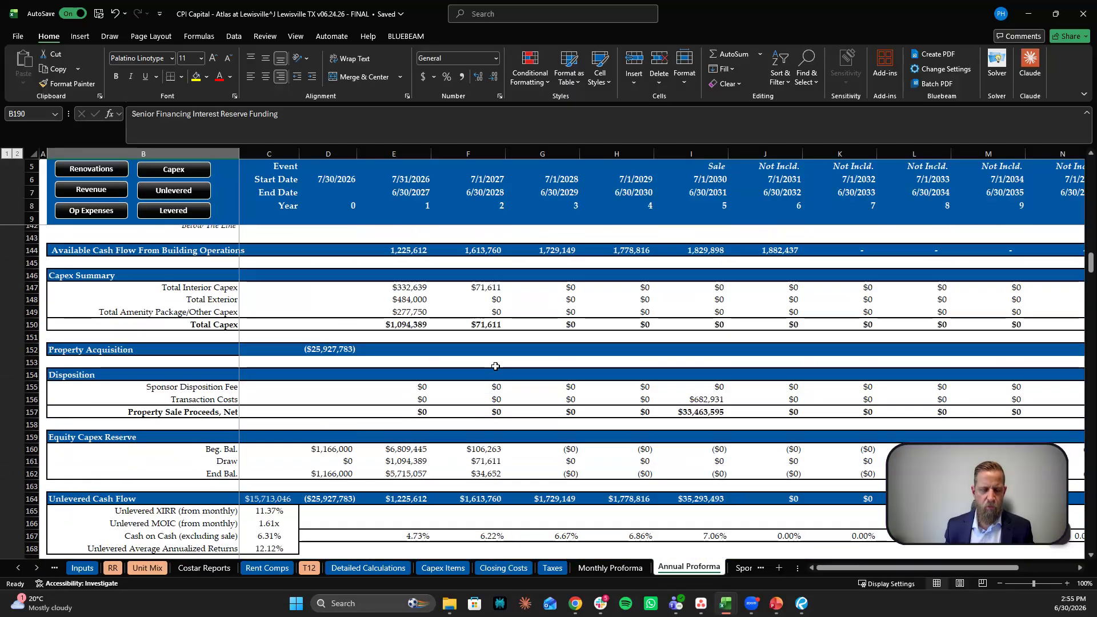
pyautogui.scroll(-3, 386, 367)
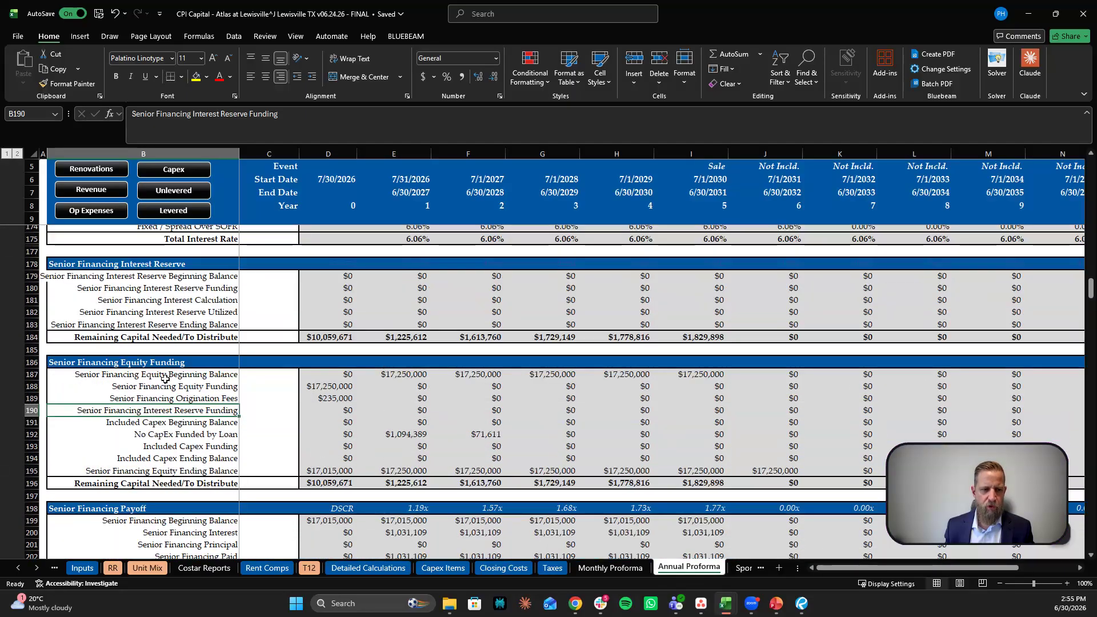
# Step: Review the Annual Proforma's senior financing, preferred equity, asset management fee and refinance sections down to Levered Net Cash Flow
pyautogui.scroll(-6, 96, 374)
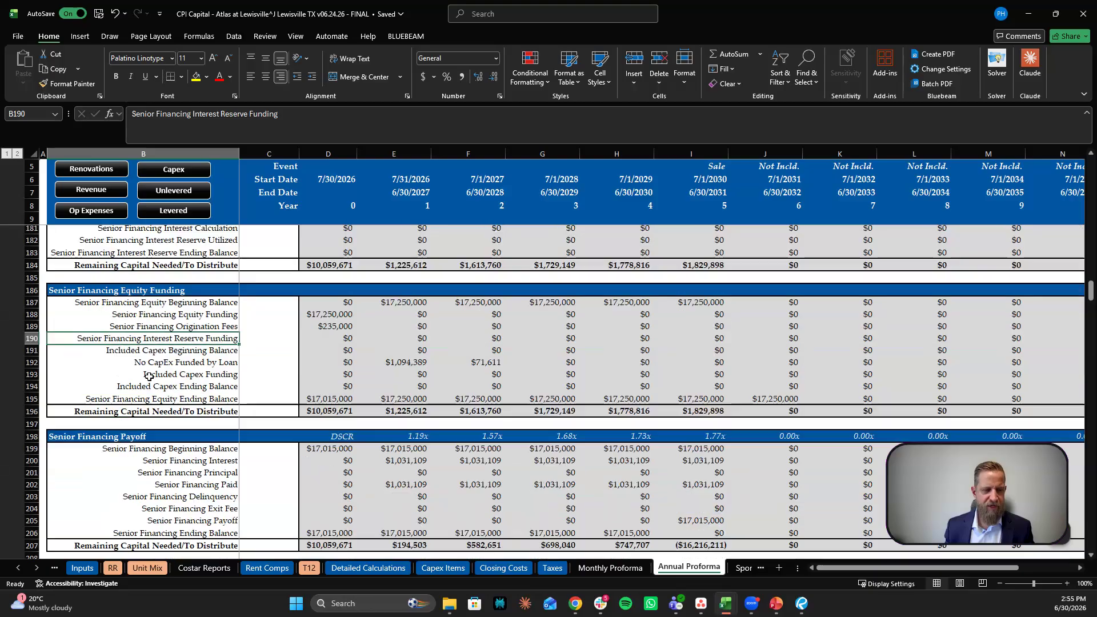
pyautogui.scroll(-2, 121, 367)
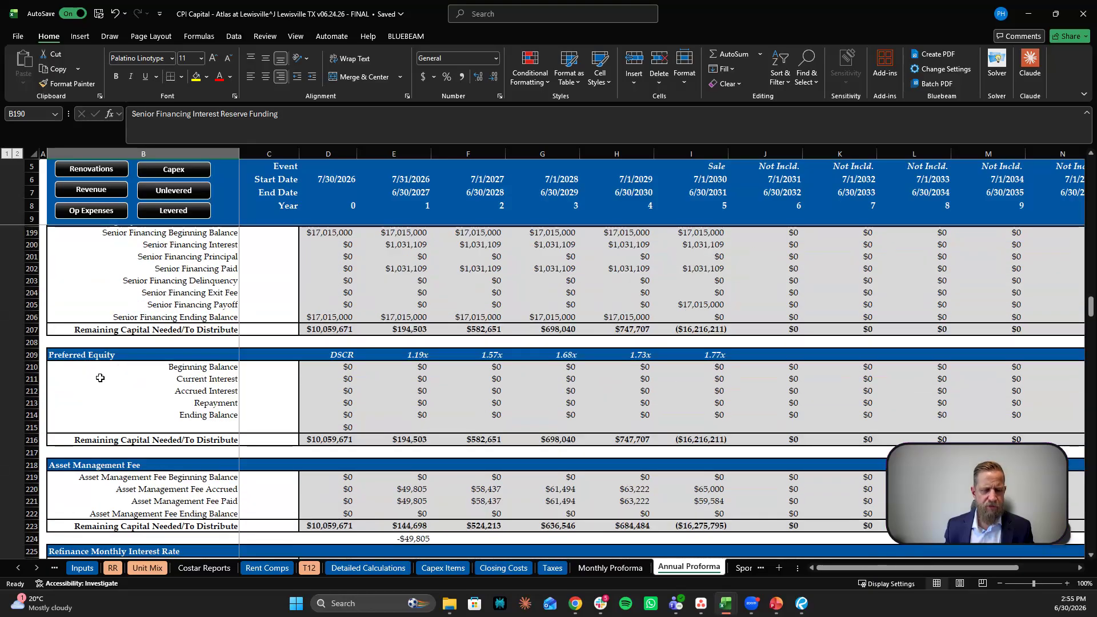
pyautogui.scroll(-3, 100, 378)
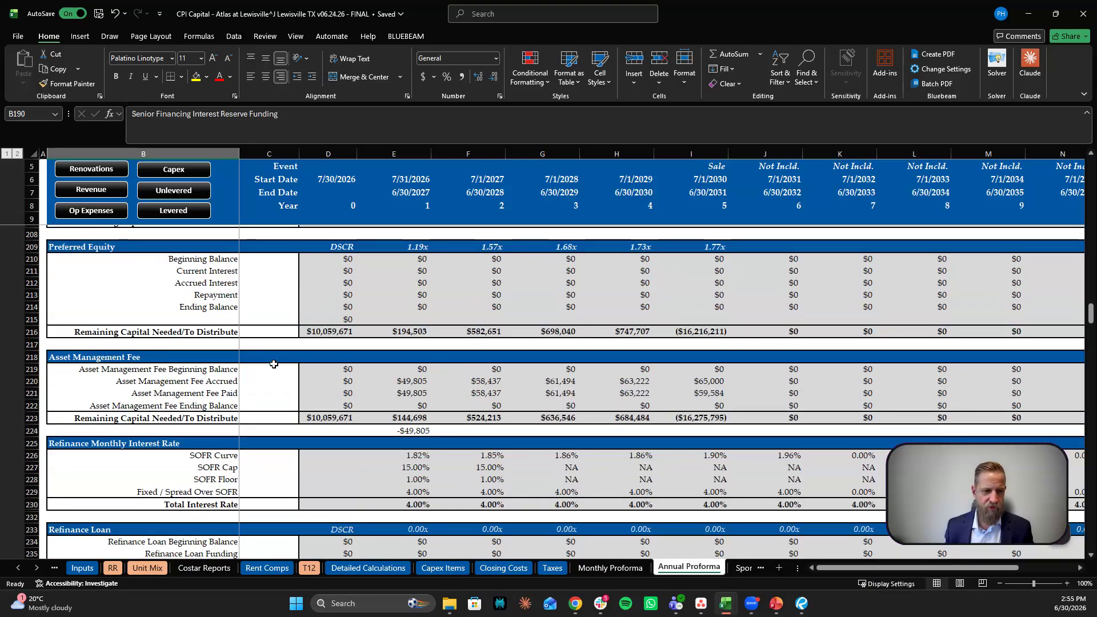
pyautogui.scroll(-2, 447, 329)
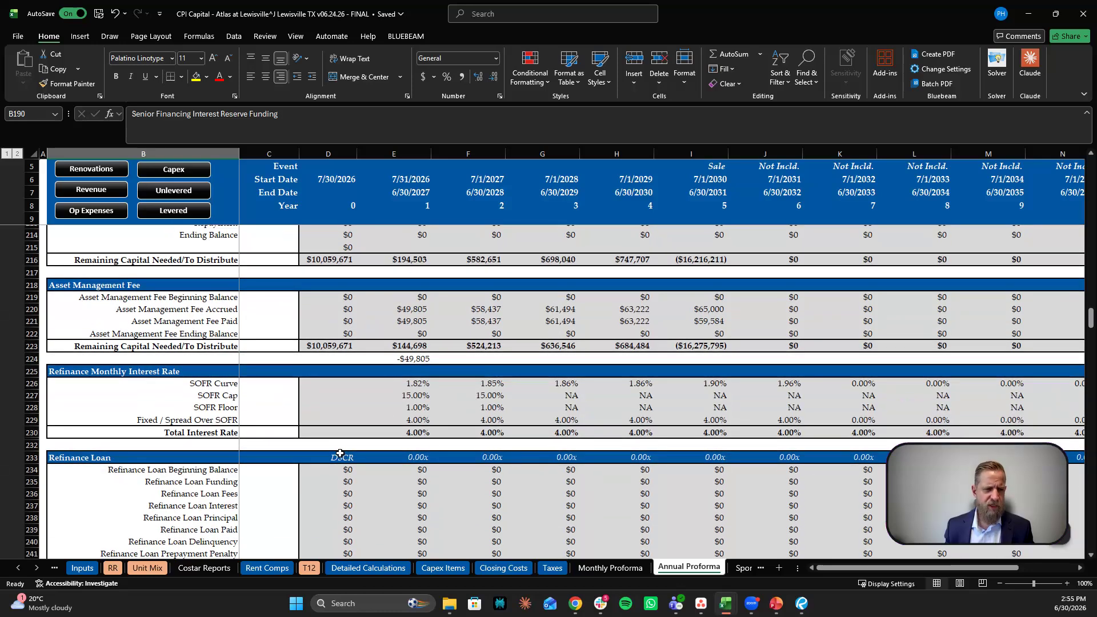
pyautogui.scroll(-18, 284, 440)
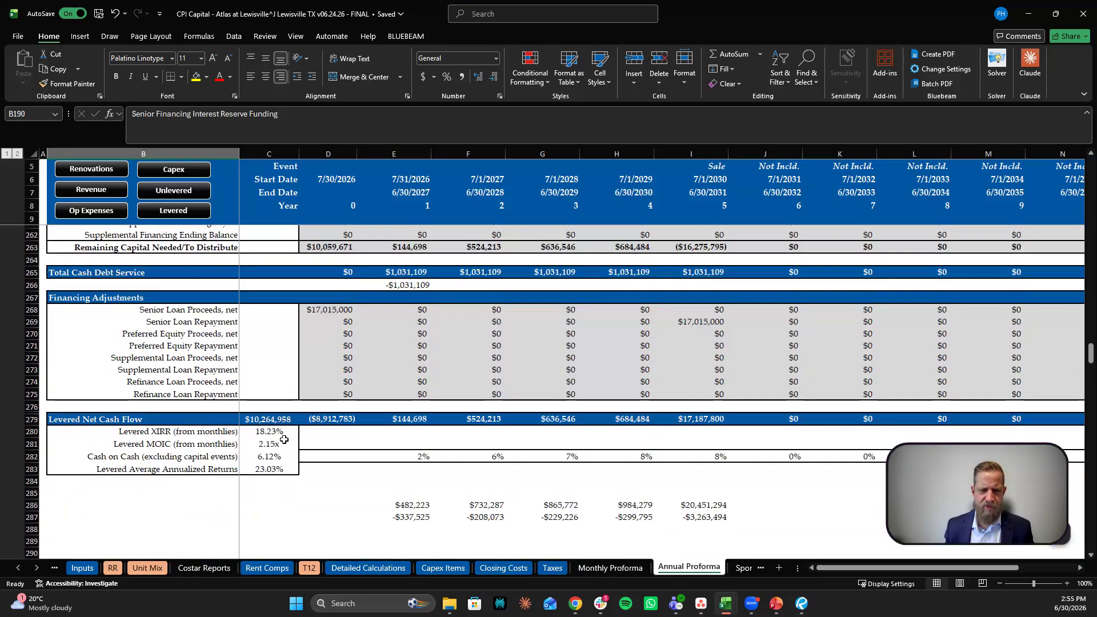
# Step: Open the Sponsor & LP Waterfall sheet and look over the Cash Flow Partitioning Structure and profit-share chart
pyautogui.click(743, 569)
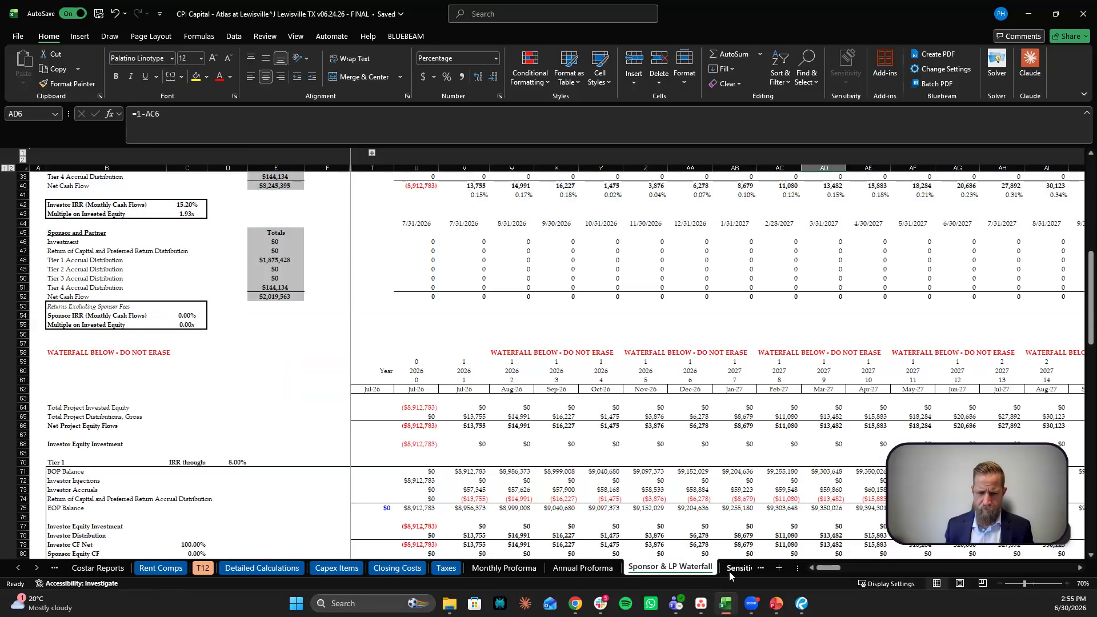
pyautogui.scroll(13, 453, 352)
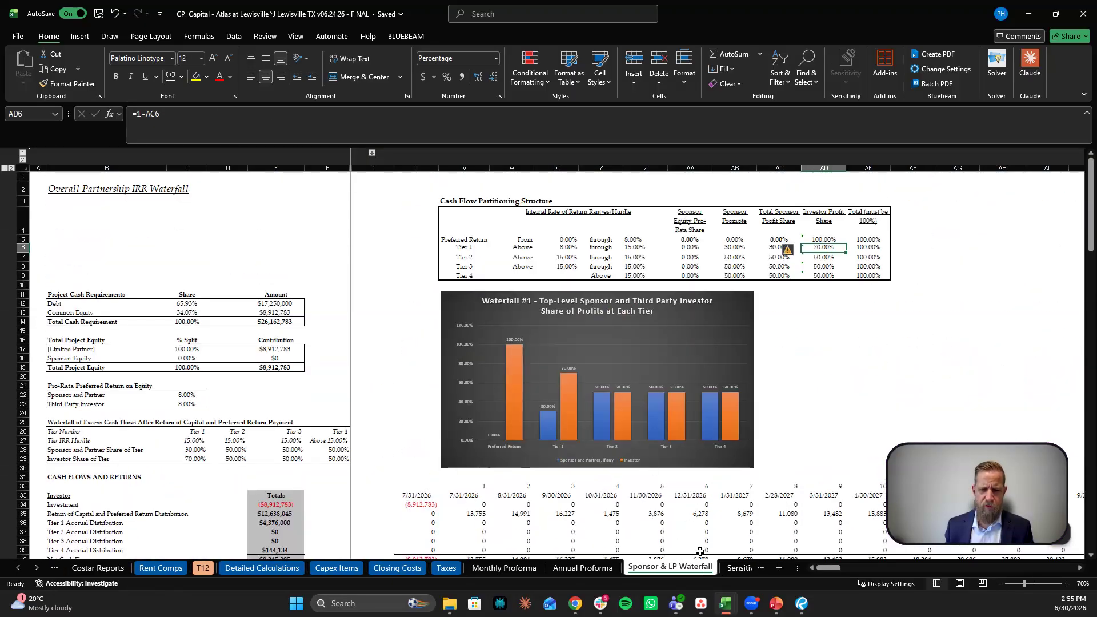
pyautogui.click(739, 568)
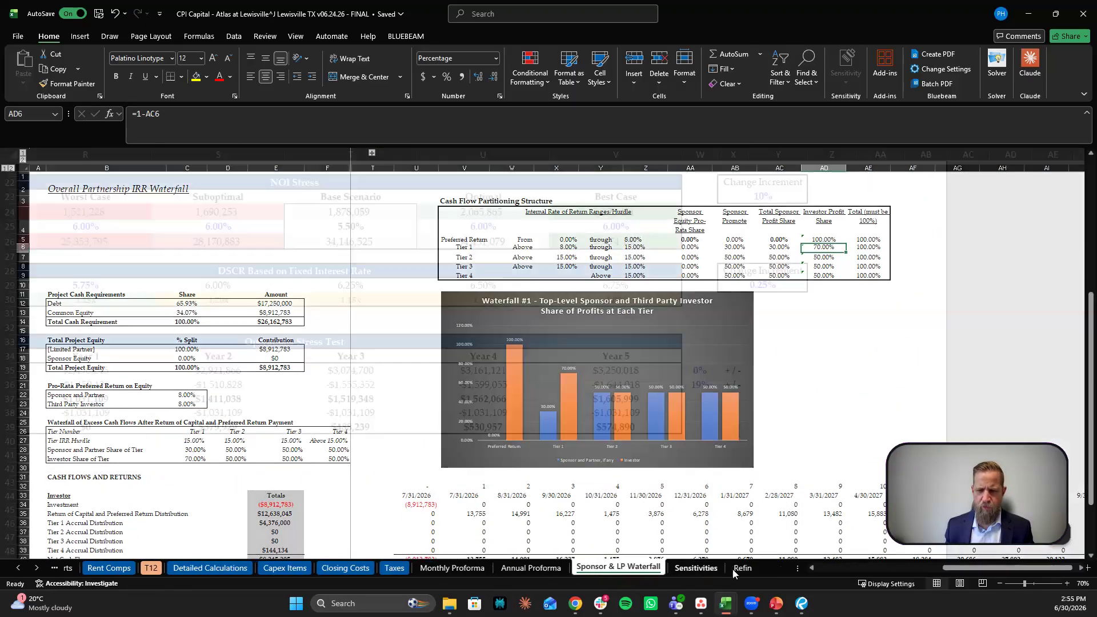
pyautogui.click(623, 568)
pyautogui.click(699, 572)
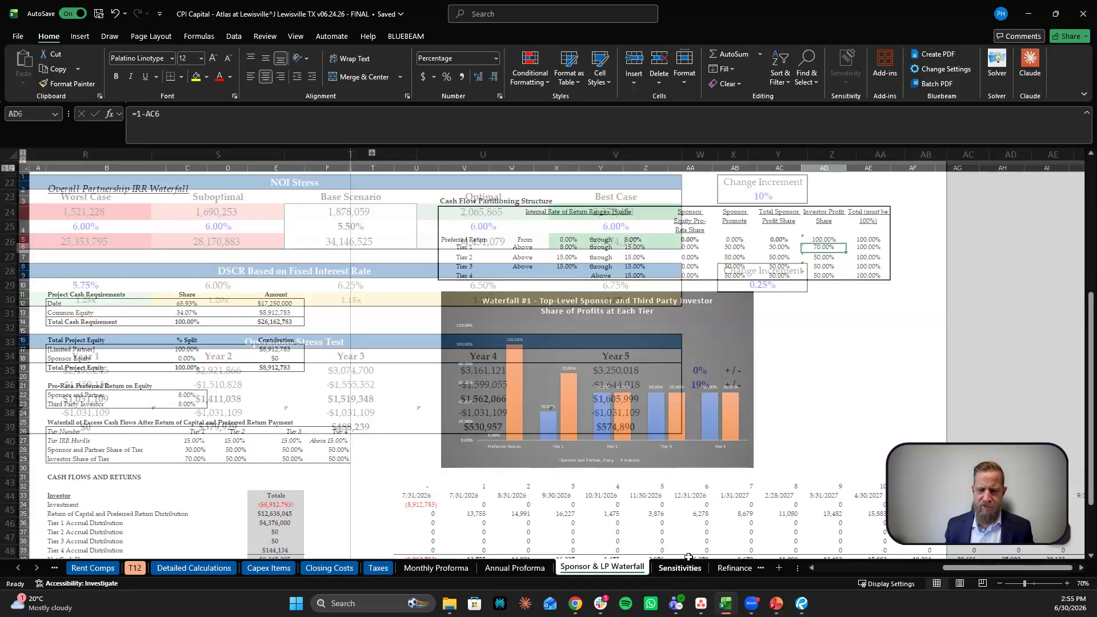
pyautogui.click(606, 567)
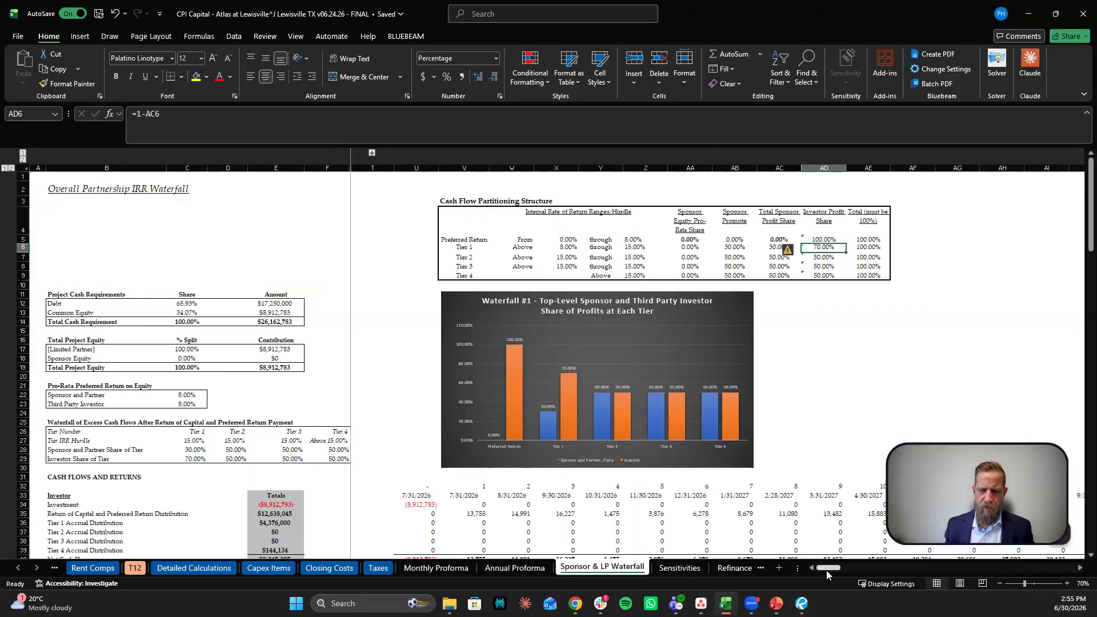
# Step: Examine the investor cash flows and returns, from the initial investment to the Month 60 Tier 1 Accrual Distribution
pyautogui.scroll(-6, 743, 457)
pyautogui.scroll(-8, 491, 394)
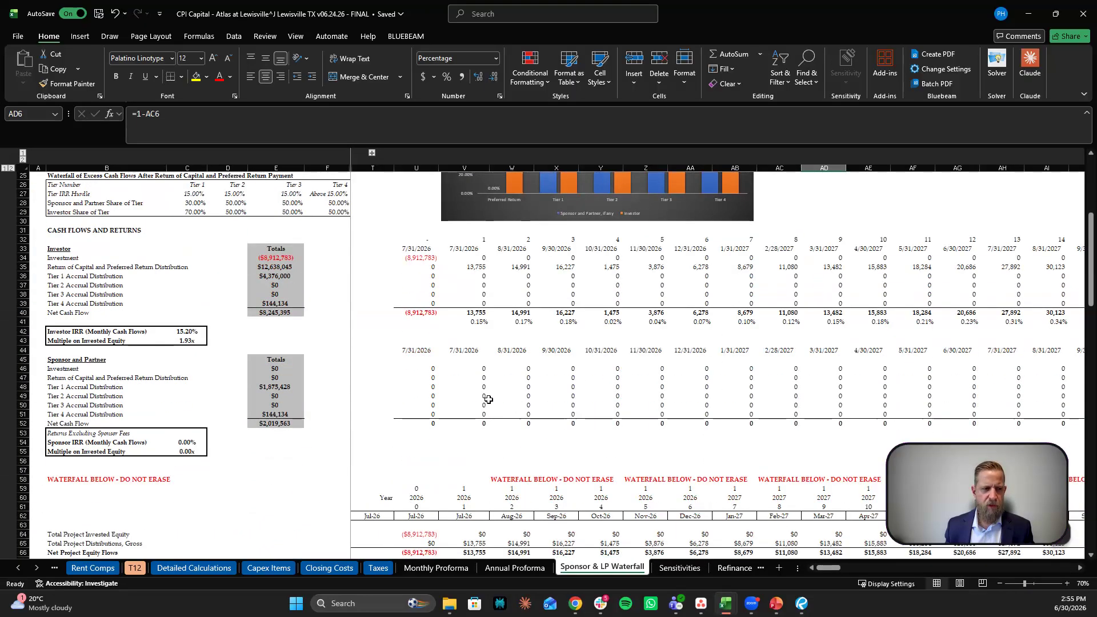
pyautogui.scroll(8, 492, 394)
pyautogui.scroll(-1, 396, 377)
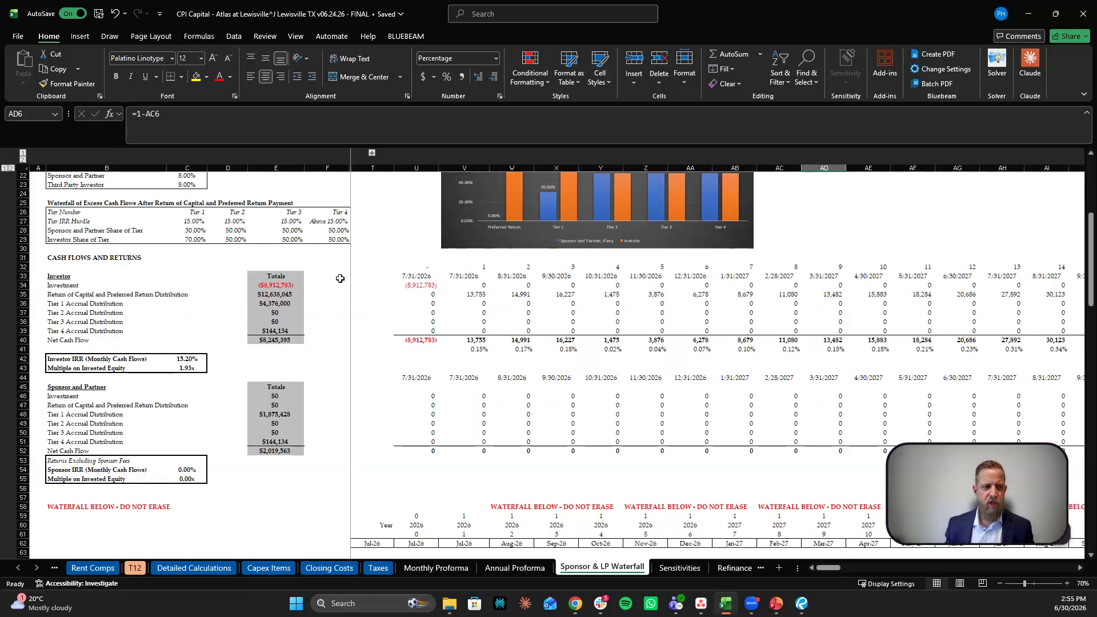
pyautogui.click(420, 286)
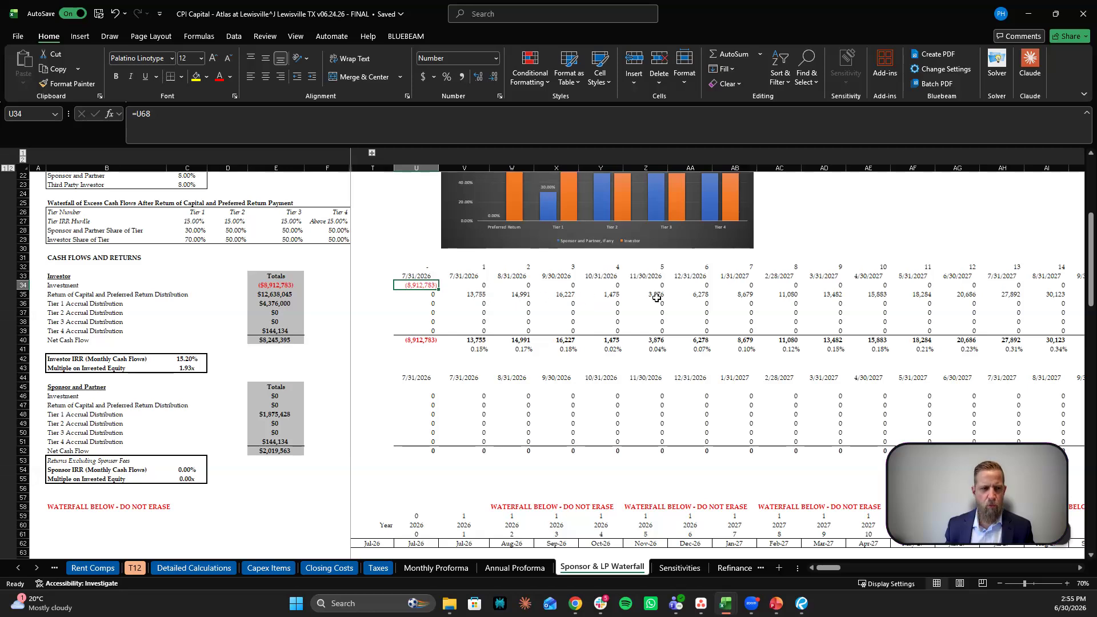
pyautogui.moveTo(832, 568); pyautogui.dragTo(907, 572)
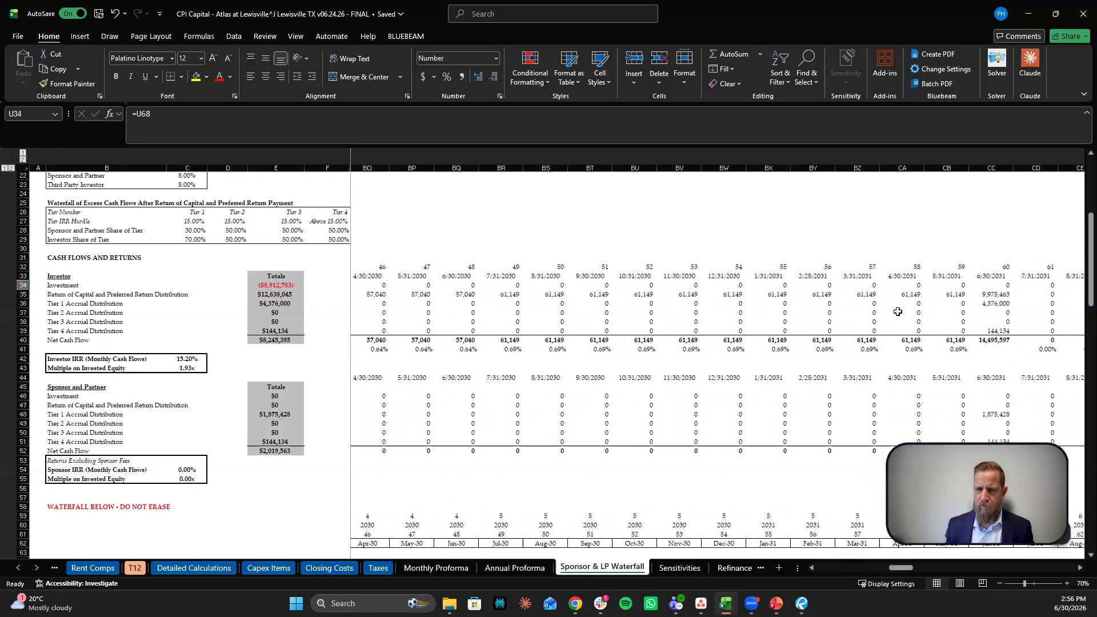
pyautogui.click(1000, 304)
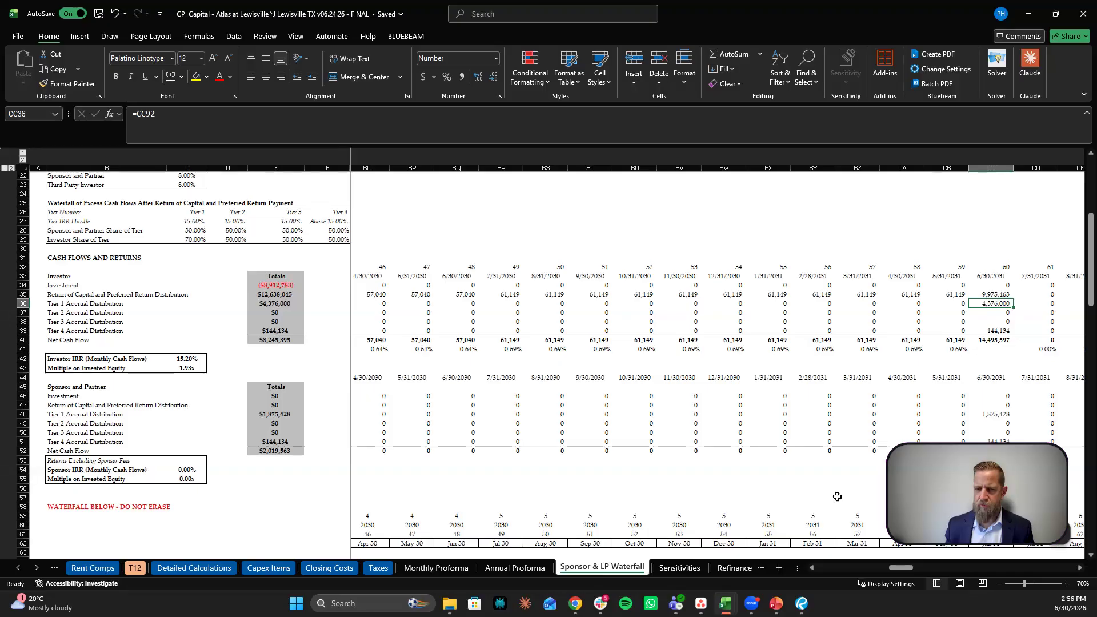
pyautogui.moveTo(900, 571); pyautogui.dragTo(829, 574)
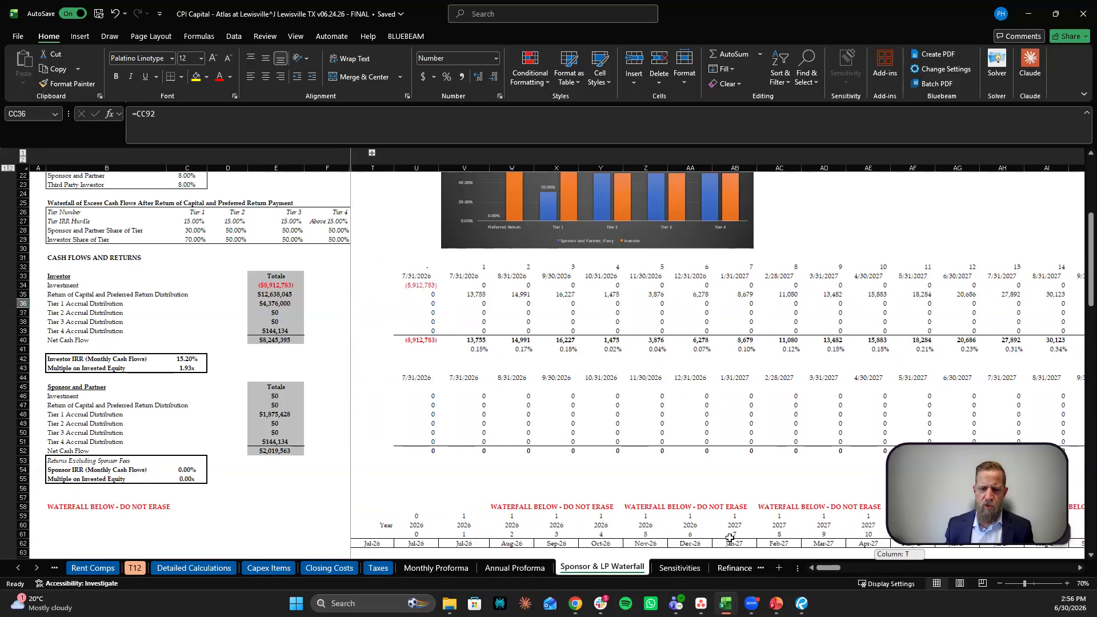
# Step: Inspect the Tier 1 Investor Accruals formula and the Investor Distribution row from July 2026 through the June 2031 sale month
pyautogui.scroll(-7, 522, 428)
pyautogui.scroll(-5, 522, 428)
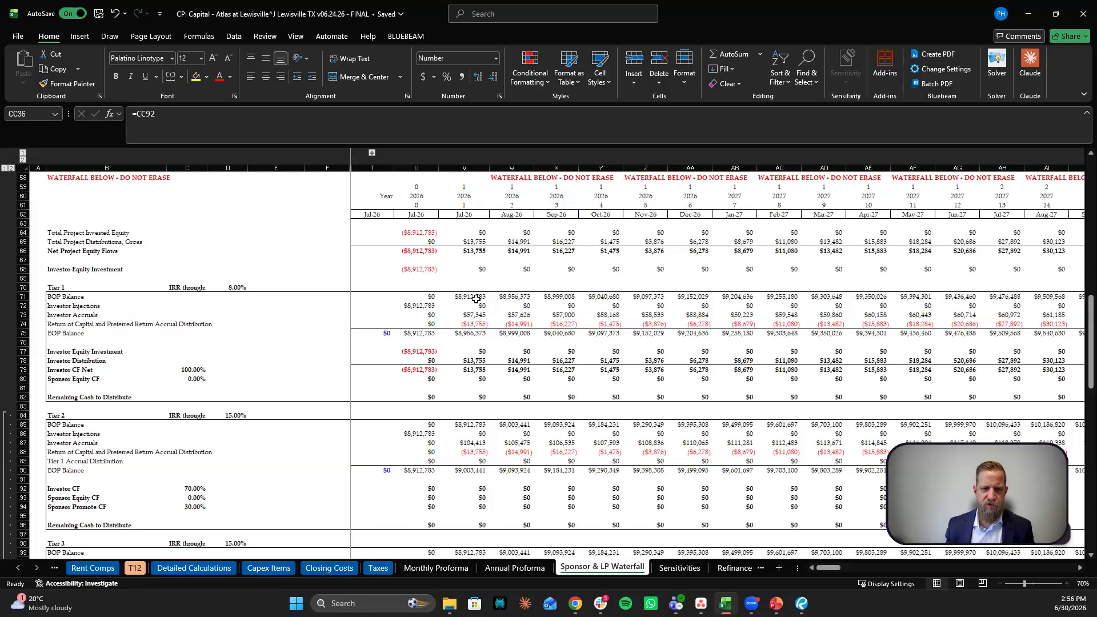
pyautogui.click(471, 316)
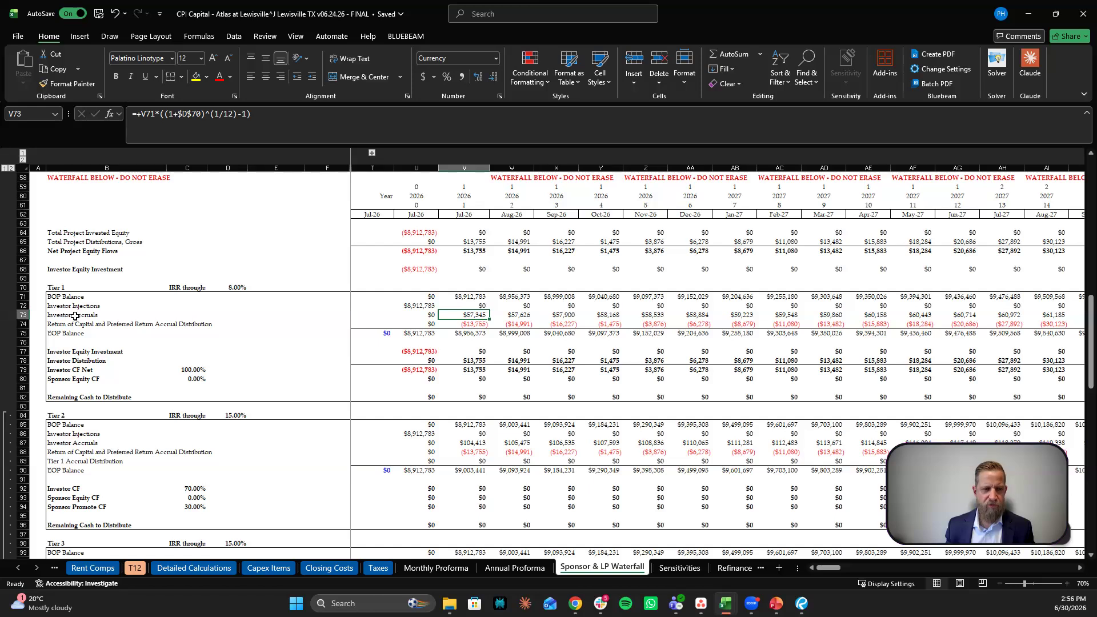
pyautogui.click(263, 122)
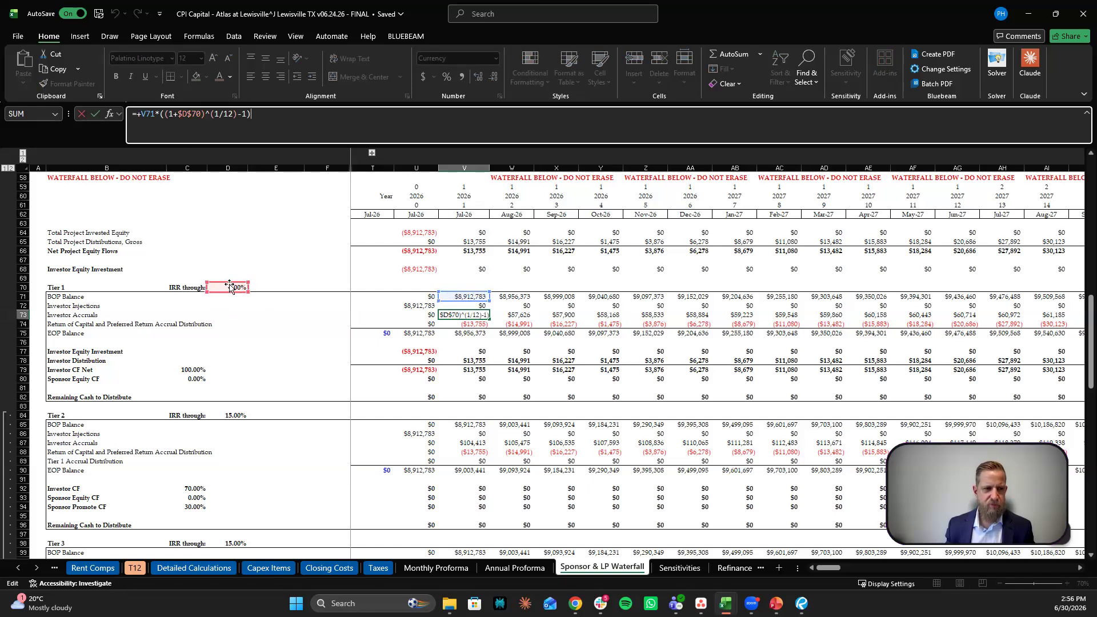
pyautogui.click(486, 358)
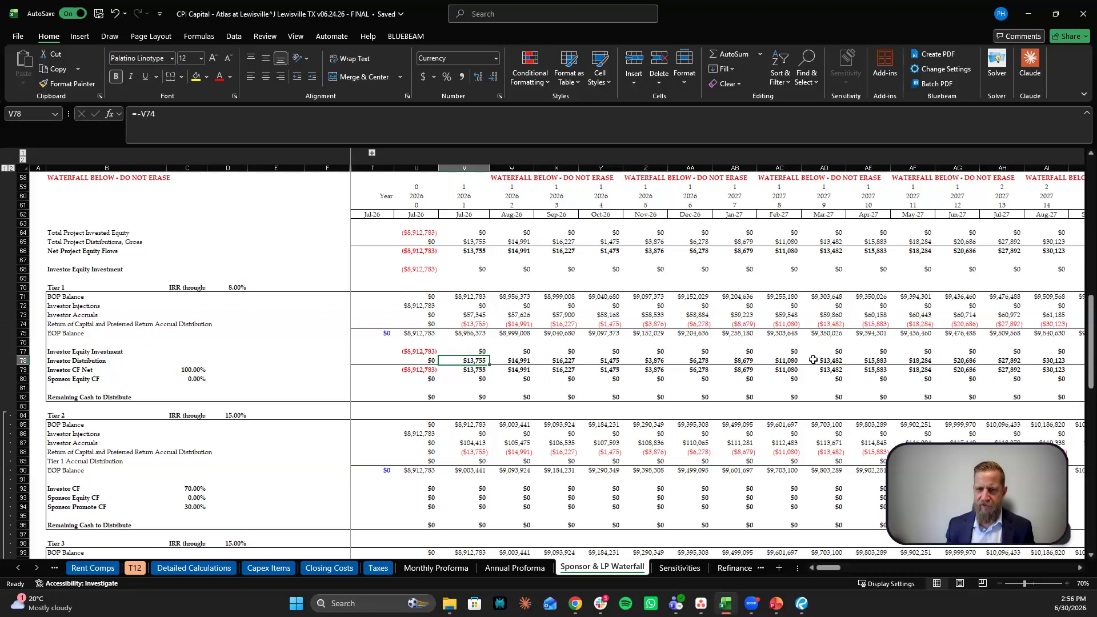
pyautogui.moveTo(828, 568); pyautogui.dragTo(905, 569)
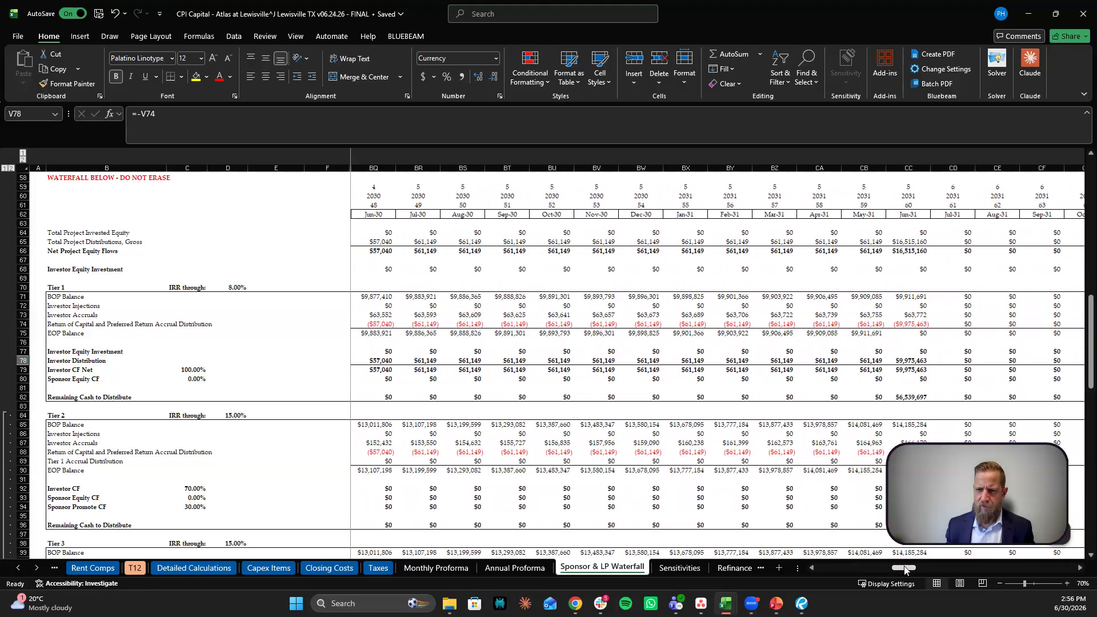
# Step: Examine the waterfall's Tier 2 to Tier 5 splits, including the June 2031 investor cash flow, sponsor promote and remaining cash
pyautogui.scroll(-4, 914, 346)
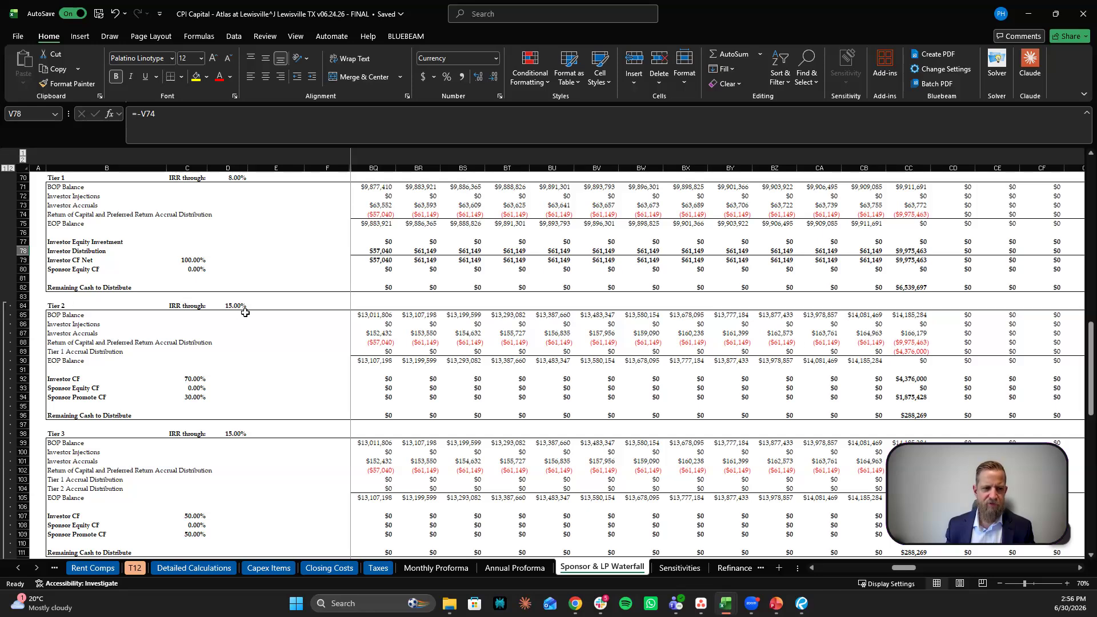
pyautogui.scroll(-1, 910, 316)
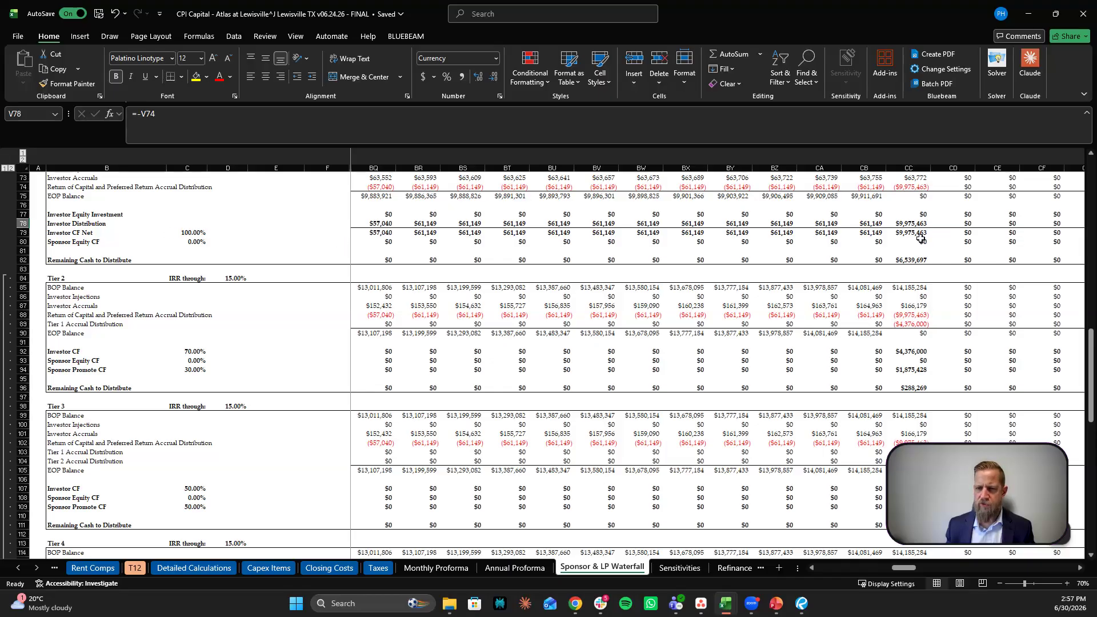
pyautogui.scroll(1, 921, 234)
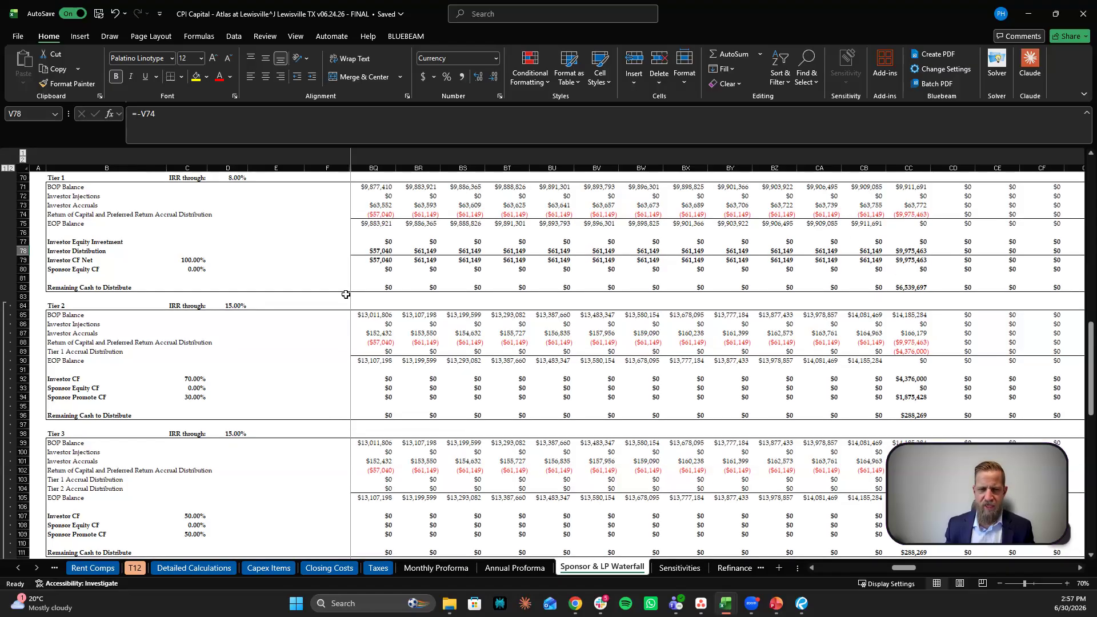
pyautogui.scroll(-1, 346, 295)
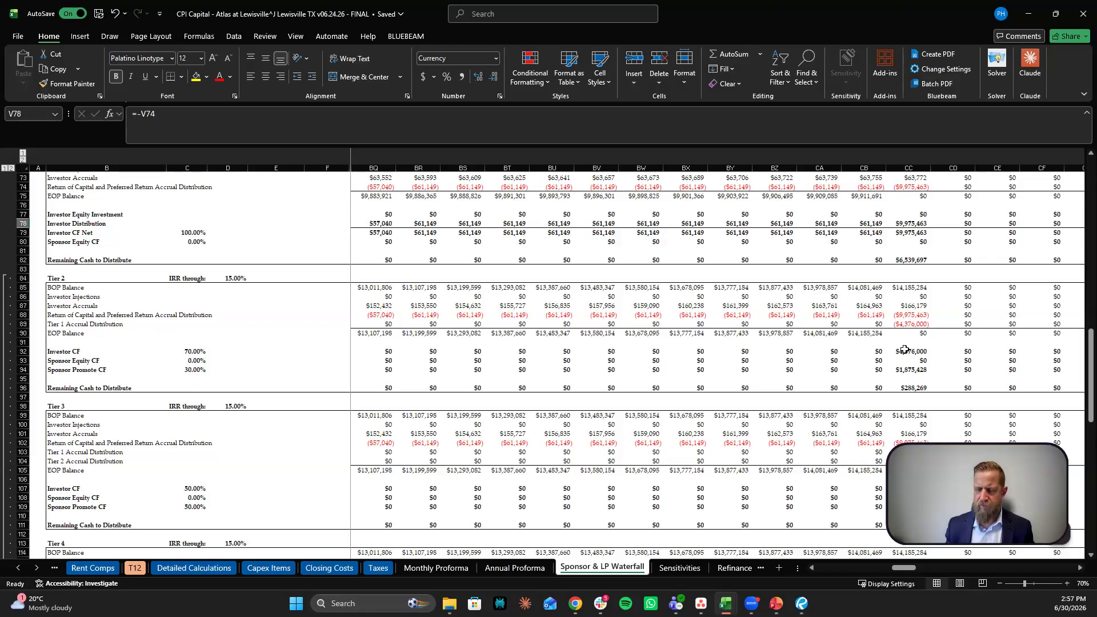
pyautogui.scroll(-2, 923, 341)
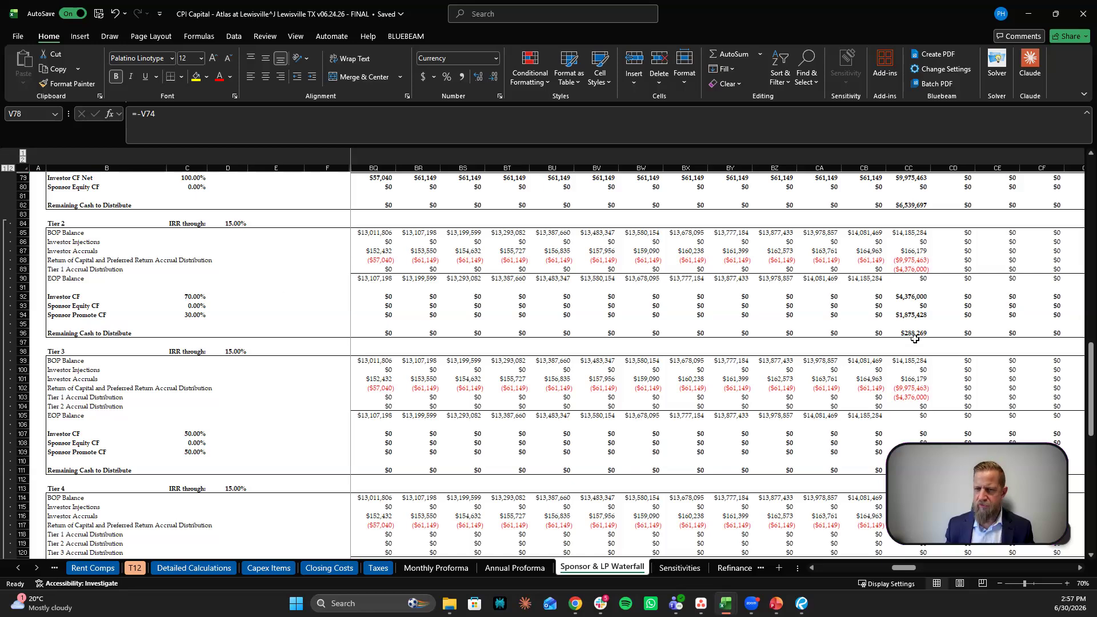
pyautogui.scroll(-4, 949, 331)
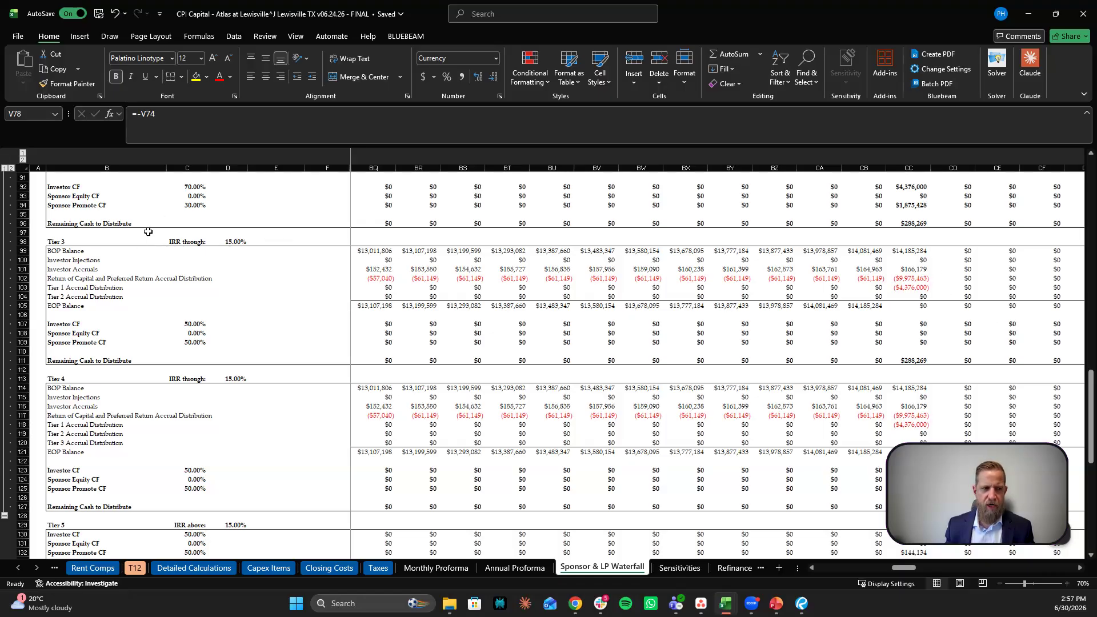
# Step: On the Sensitivities sheet, switch the sensitivity functionality in B2 to On and recalculate the tables
pyautogui.click(681, 569)
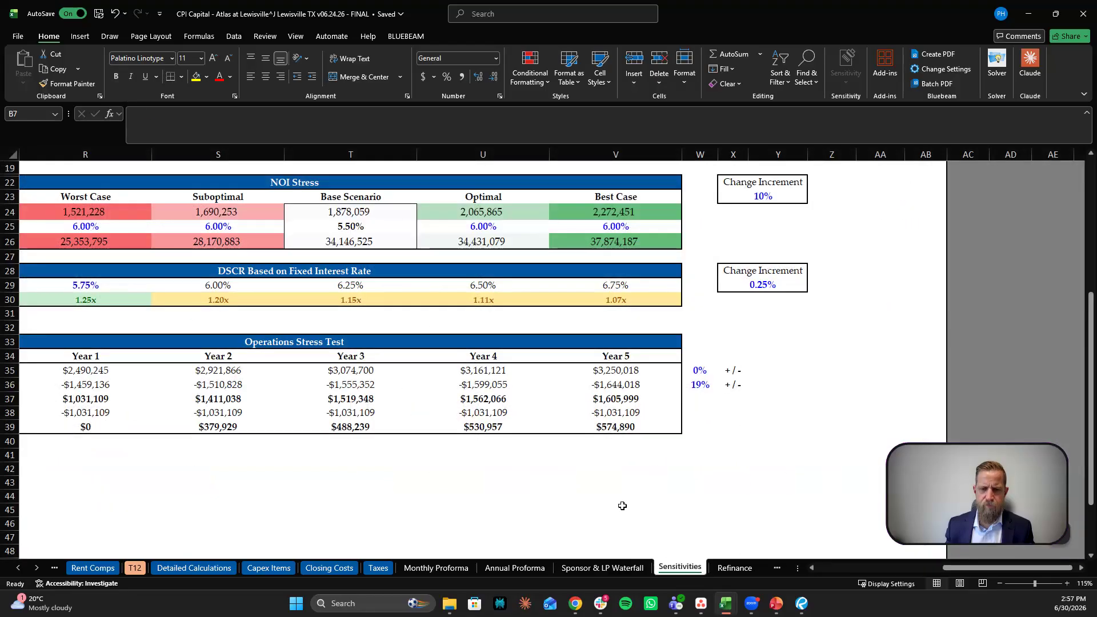
pyautogui.moveTo(1056, 567); pyautogui.dragTo(737, 574)
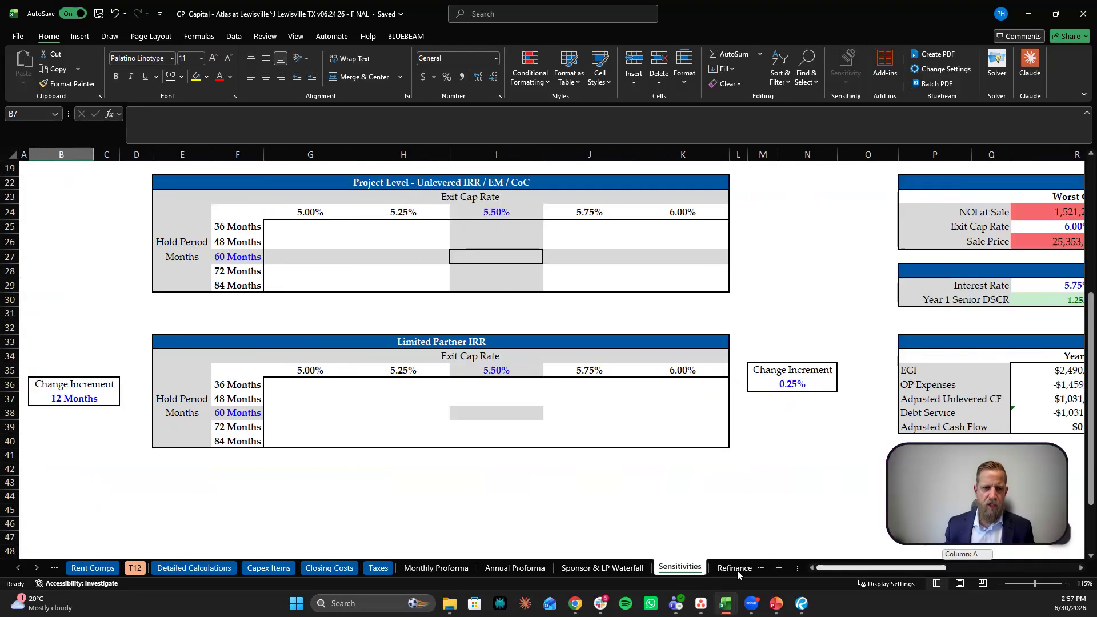
pyautogui.scroll(6, 370, 395)
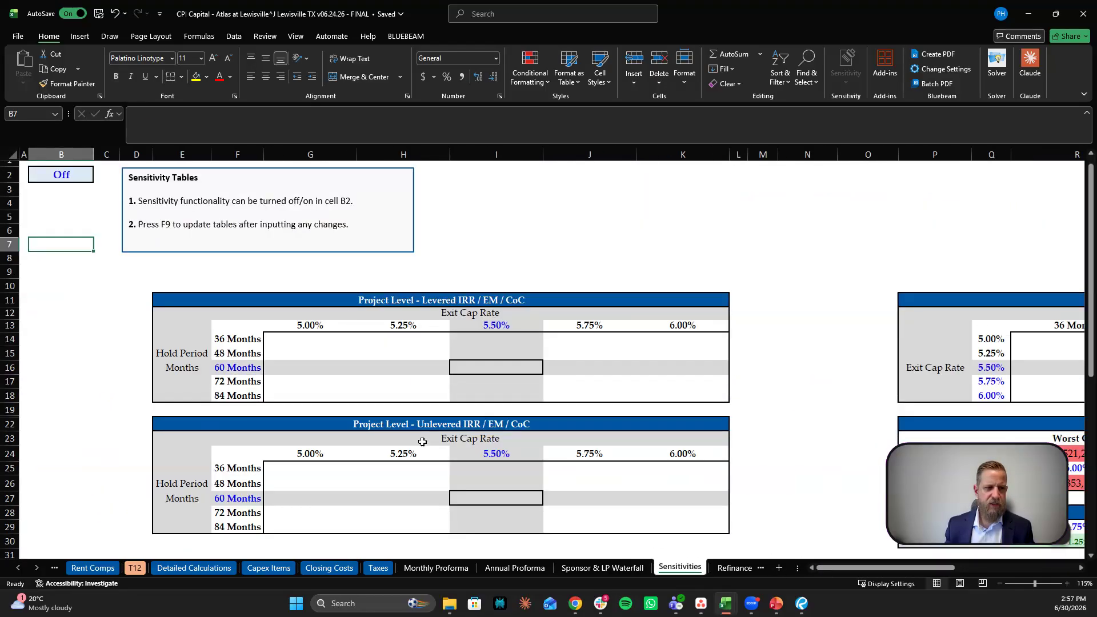
pyautogui.click(58, 176)
pyautogui.click(98, 177)
pyautogui.click(76, 189)
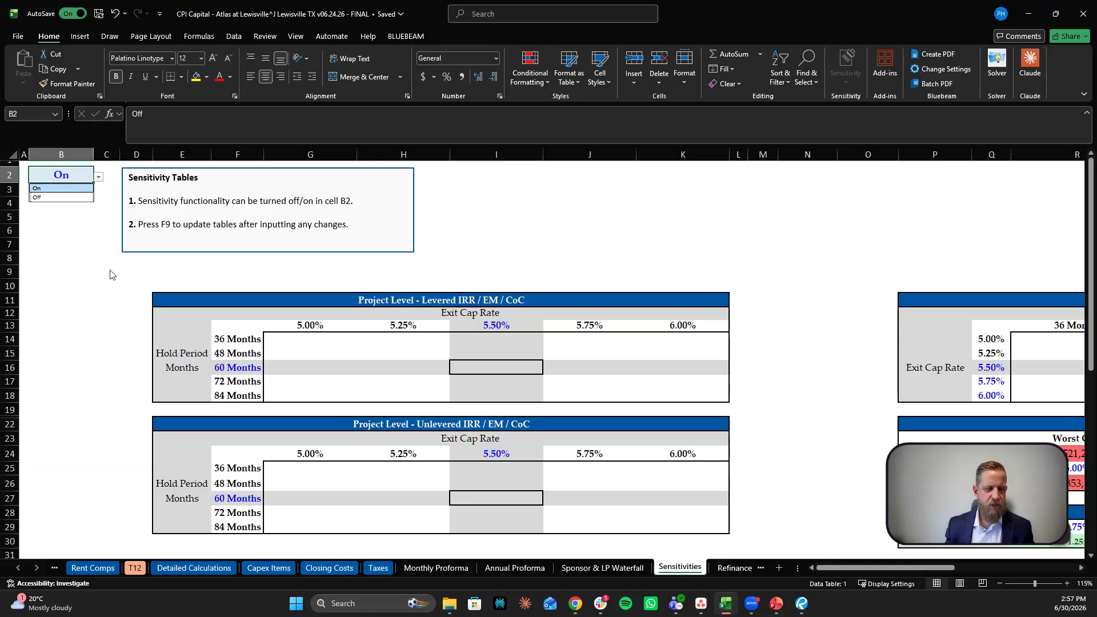
pyautogui.click(113, 275)
pyautogui.click(646, 249)
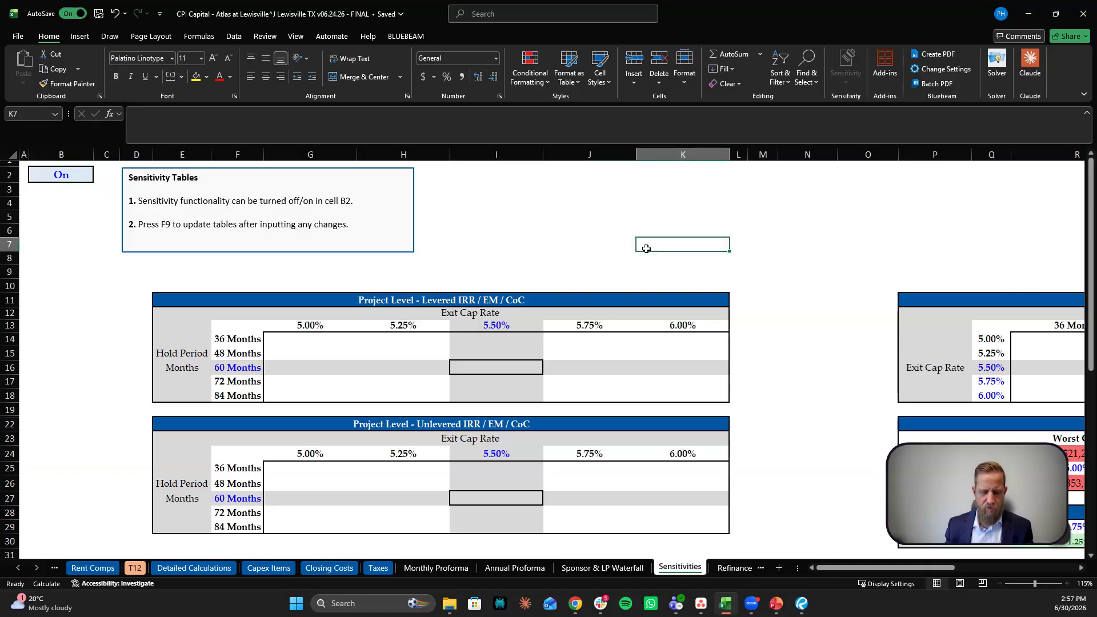
pyautogui.press('F9')
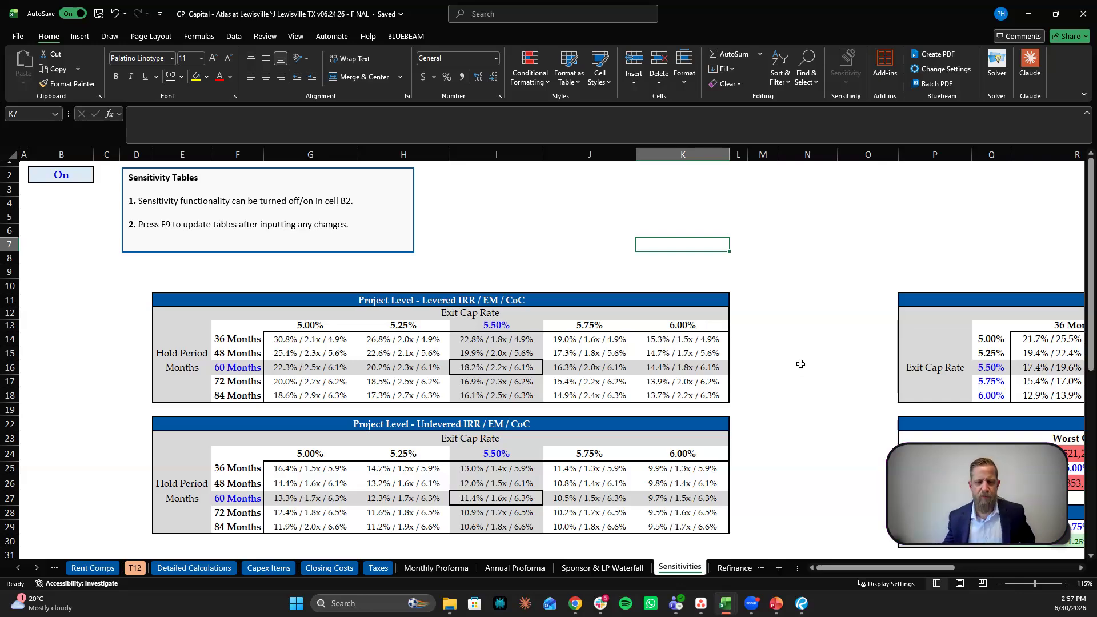
# Step: Review the Limited Partner IRR table and the Limited Partner IRR / AAR / CoC / EM table by exit cap rate and hold period
pyautogui.scroll(-5, 800, 364)
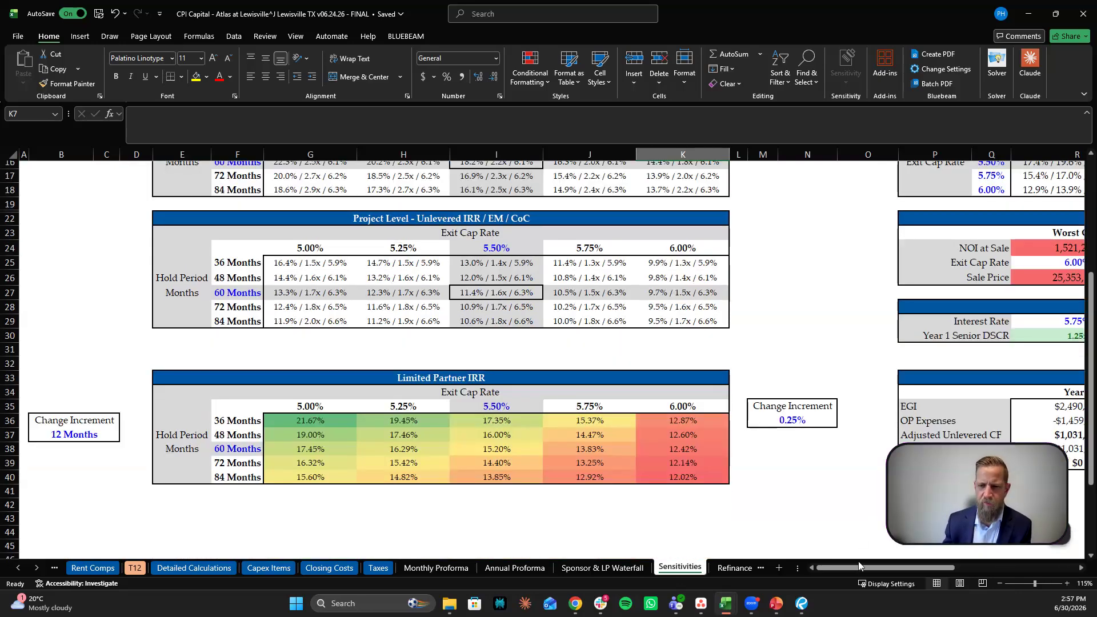
pyautogui.moveTo(859, 566); pyautogui.dragTo(938, 567)
pyautogui.scroll(2, 830, 317)
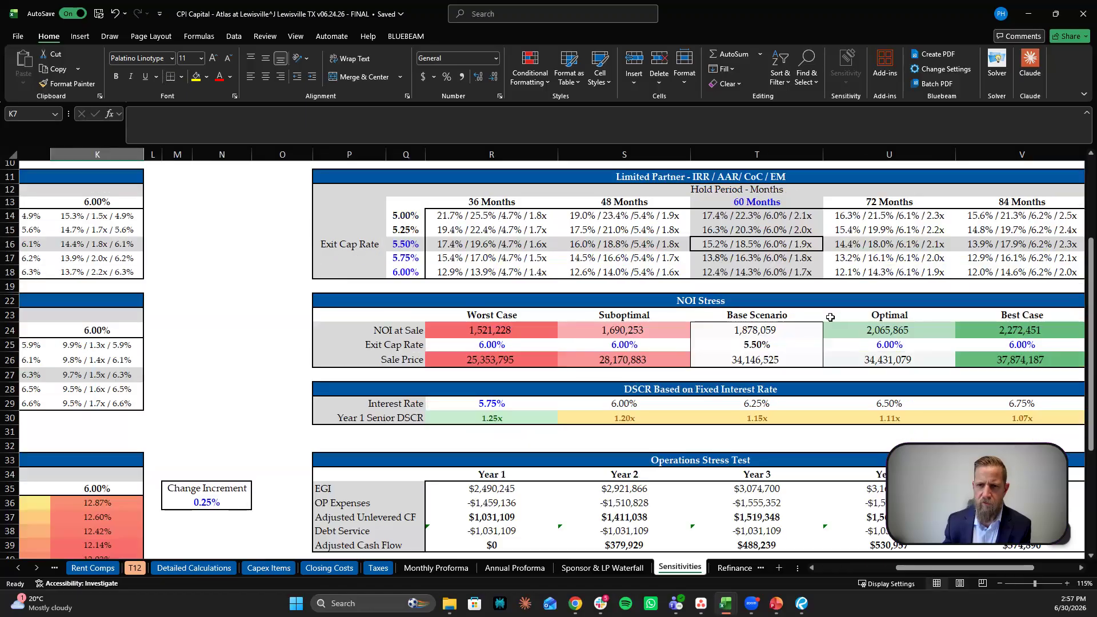
pyautogui.scroll(1, 831, 317)
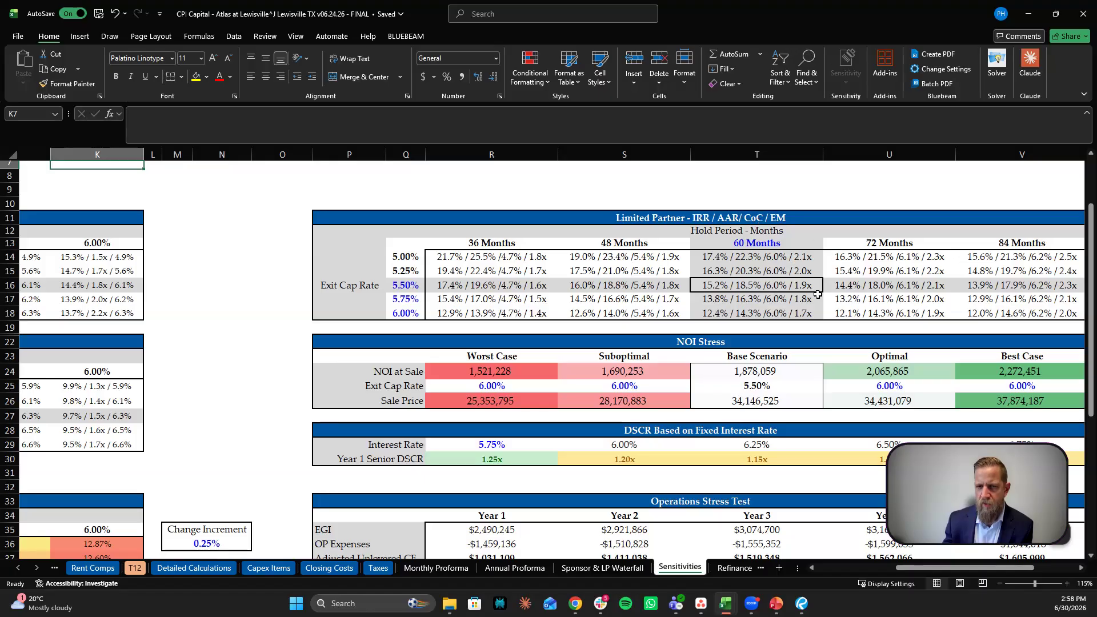
pyautogui.scroll(-3, 785, 239)
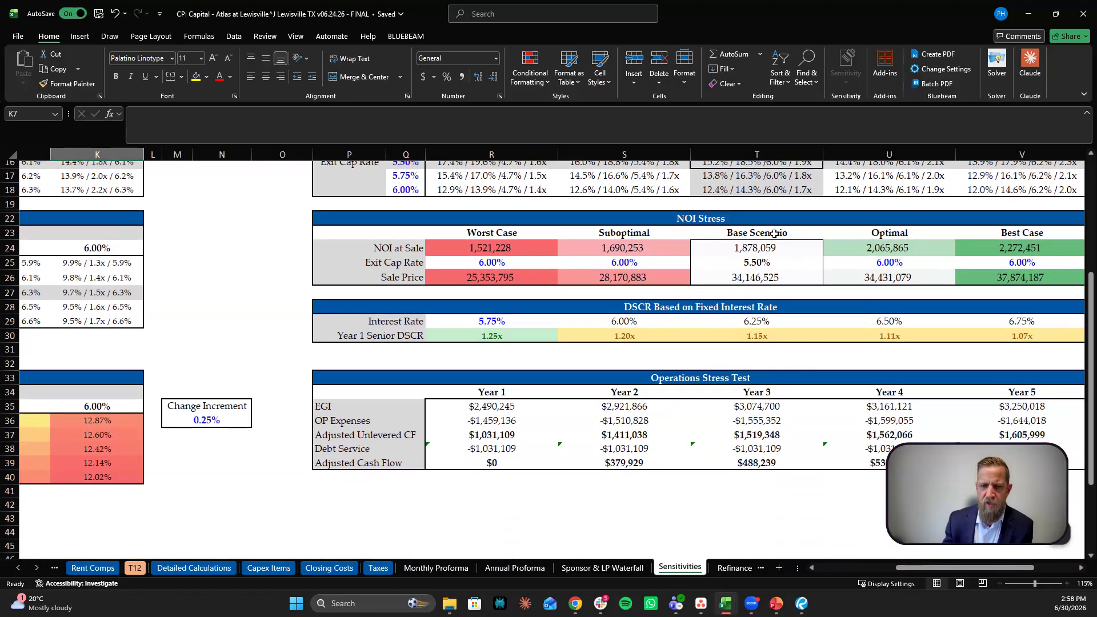
pyautogui.scroll(4, 774, 256)
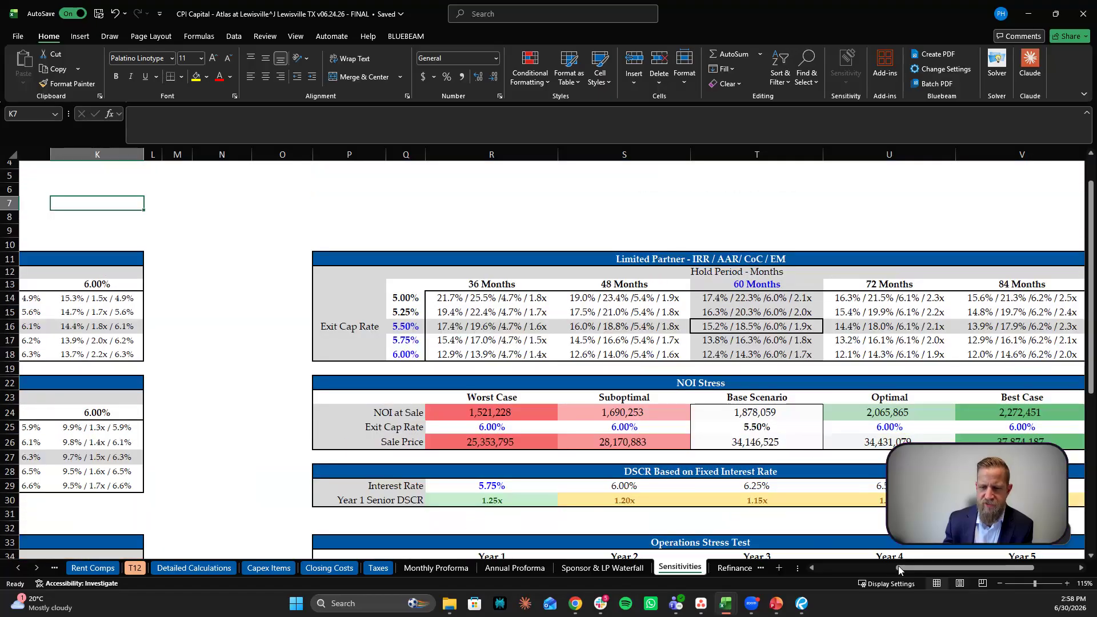
pyautogui.moveTo(899, 570); pyautogui.dragTo(928, 569)
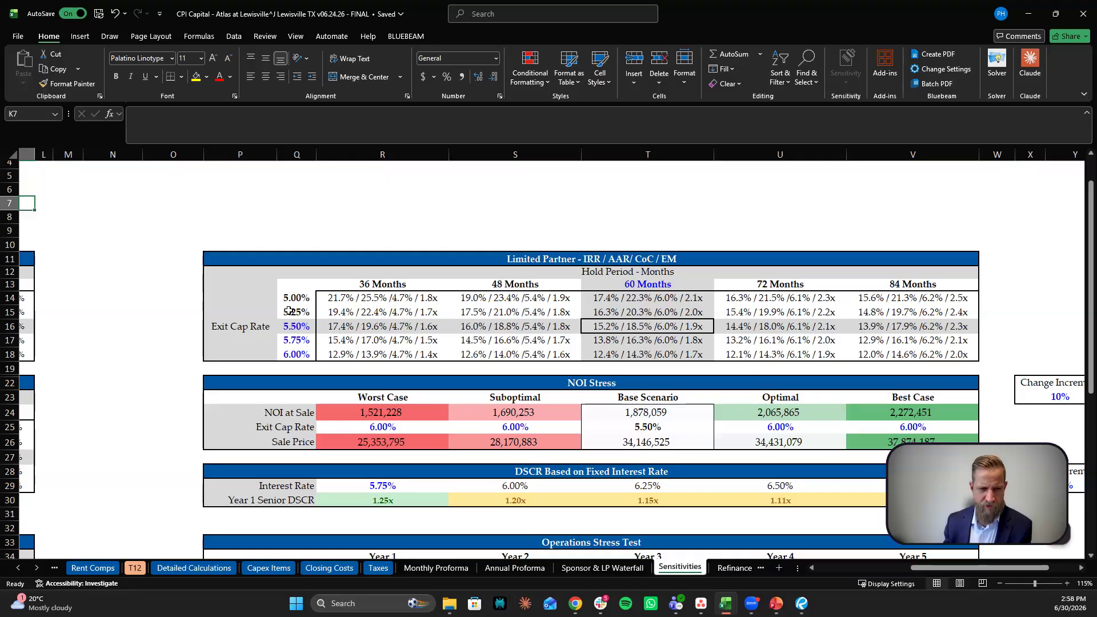
# Step: Inspect the NOI Stress scenarios and the cells referenced by the Worst Case NOI at Sale formula
pyautogui.scroll(-3, 289, 310)
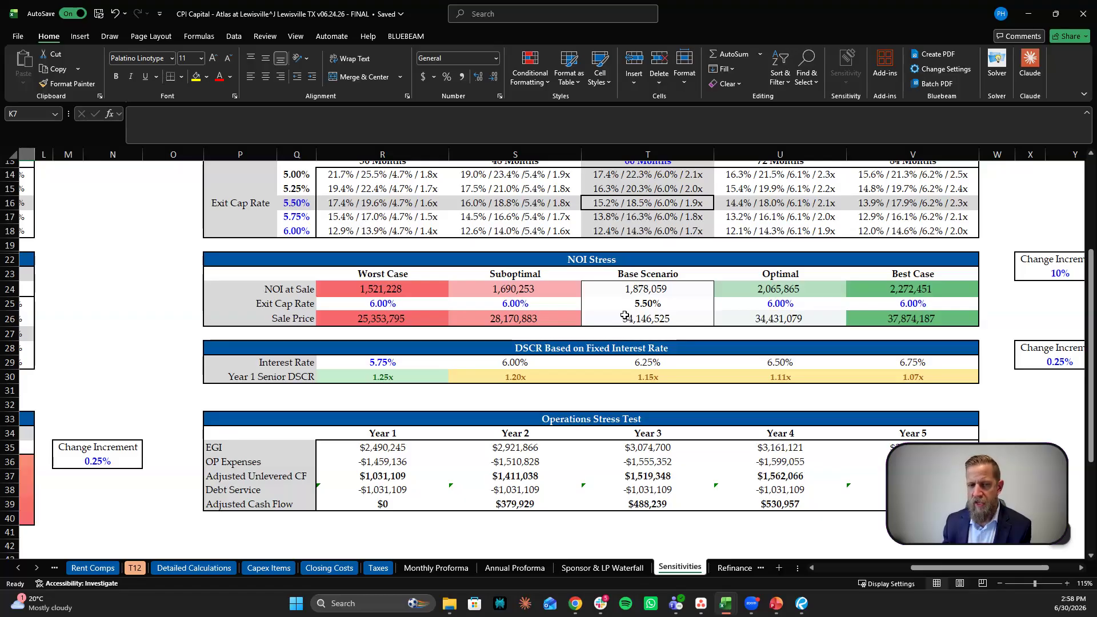
pyautogui.click(377, 287)
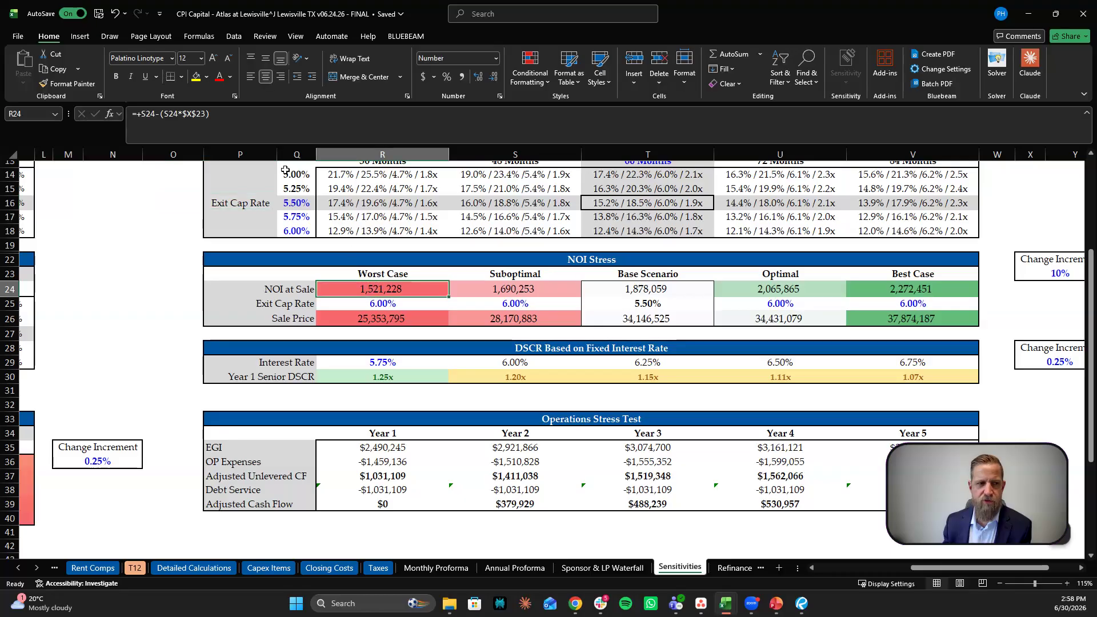
pyautogui.press('F2')
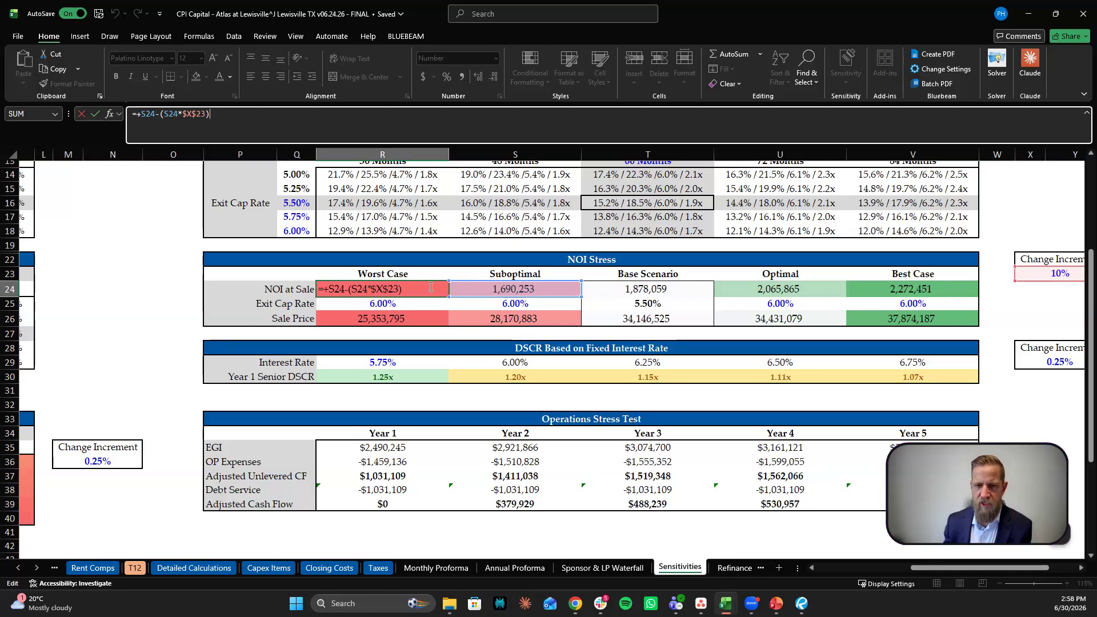
pyautogui.click(137, 291)
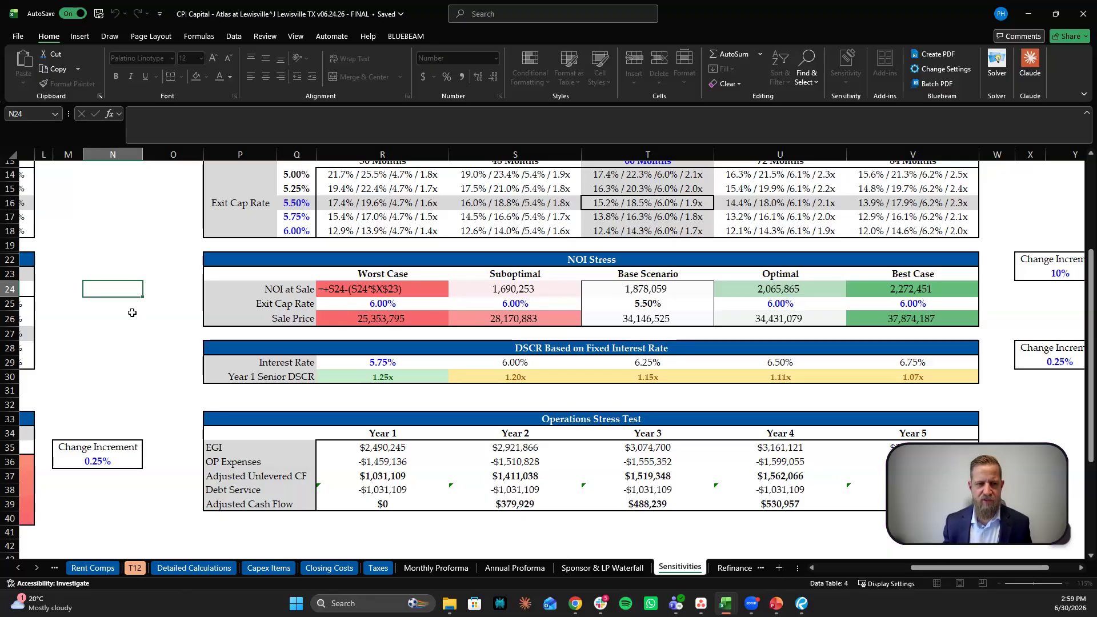
pyautogui.click(94, 318)
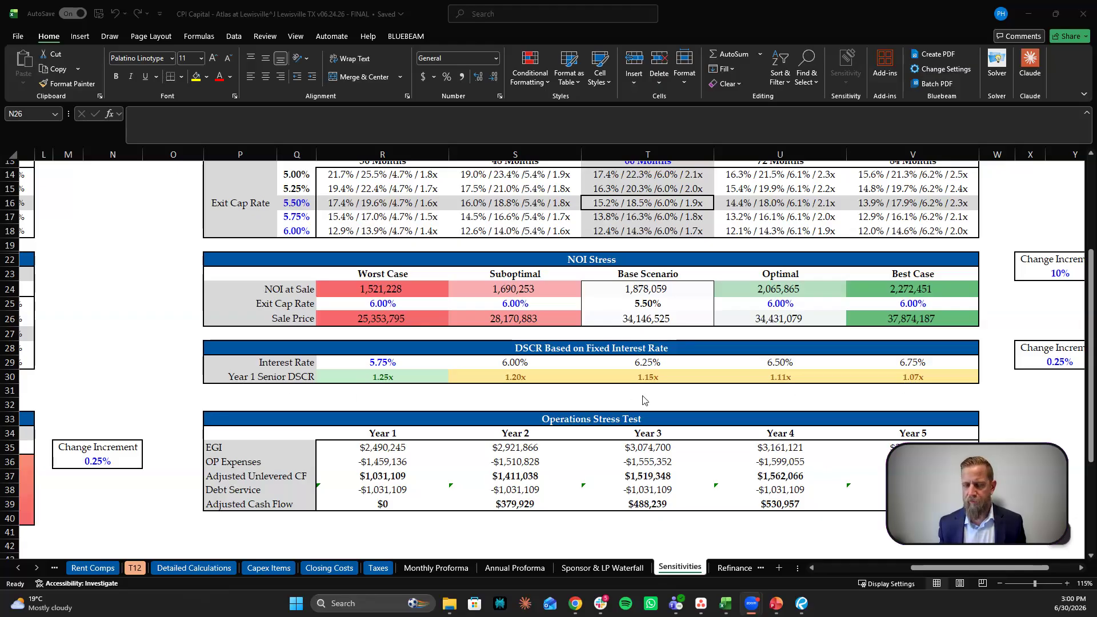
# Step: Examine the DSCR and Operations Stress Test tables, and inspect the OP Expenses stress percentage in W36
pyautogui.scroll(-2, 550, 361)
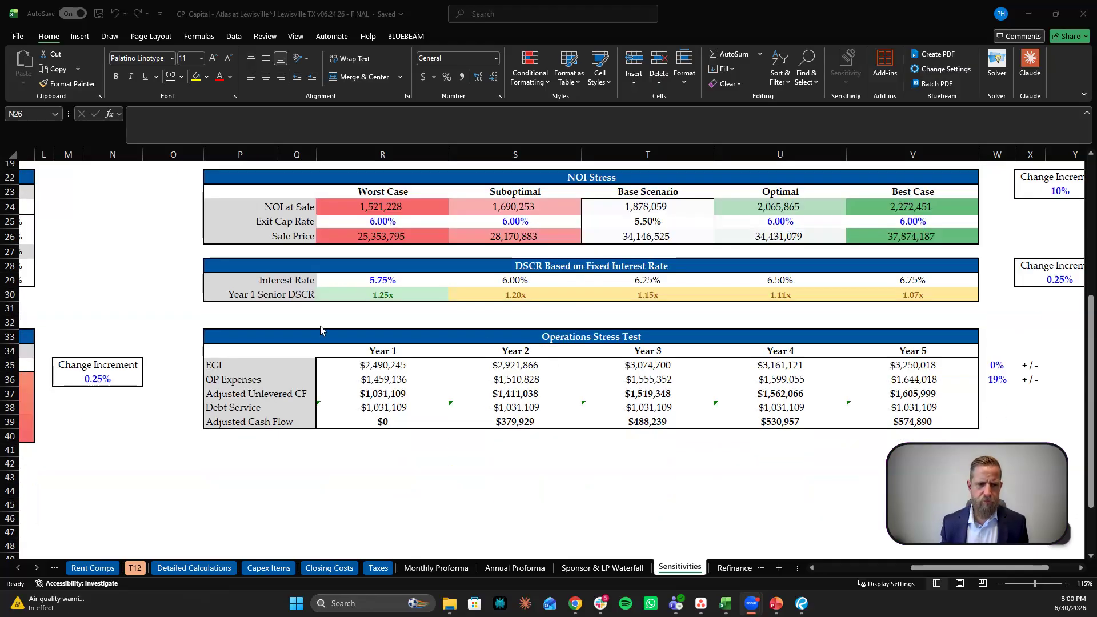
pyautogui.scroll(-1, 295, 328)
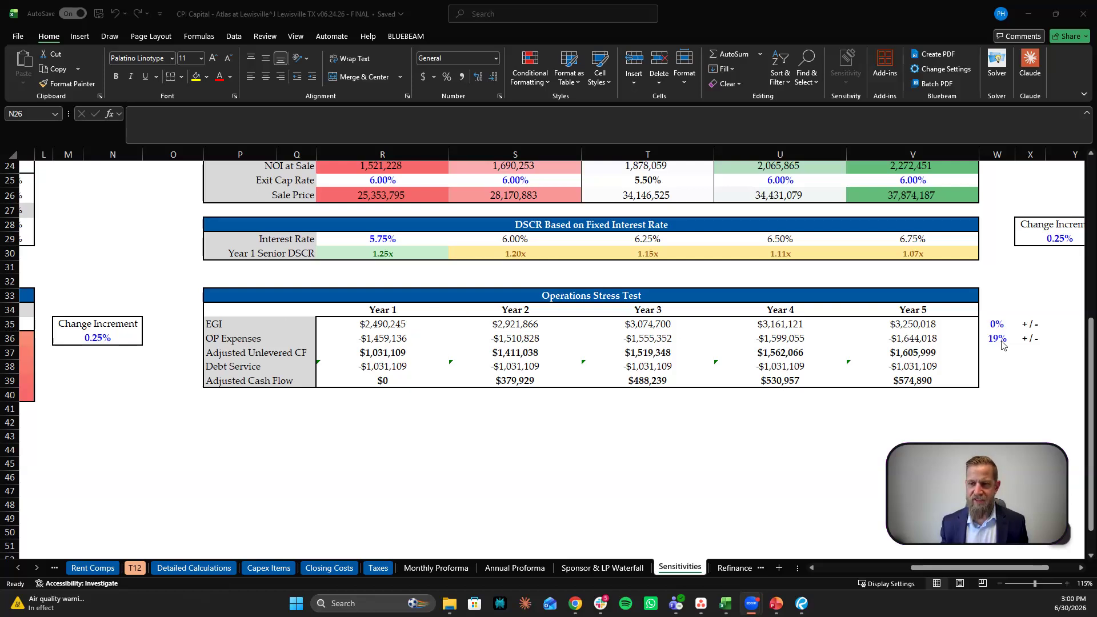
pyautogui.click(805, 267)
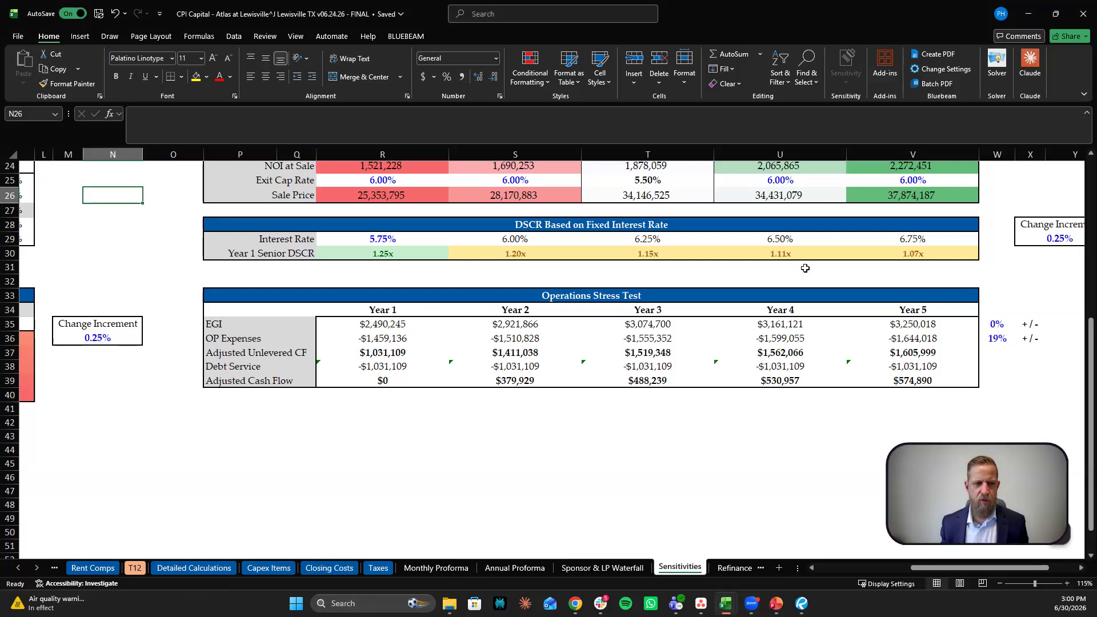
pyautogui.click(986, 340)
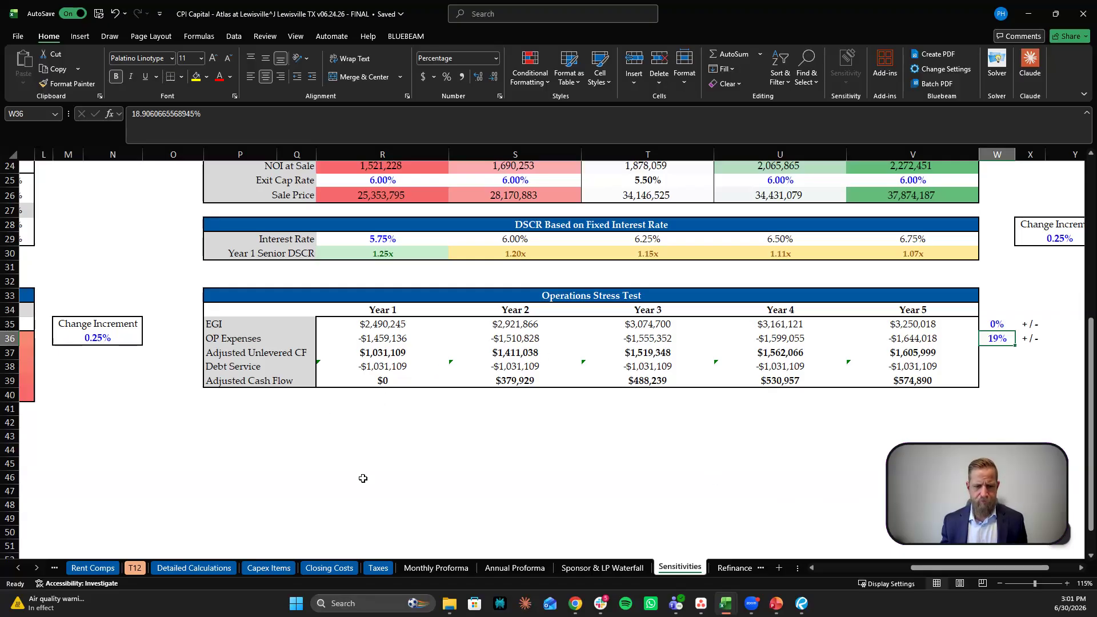
# Step: Glance at the Refinance Stress Test sheet, and return to Sensitivities to recheck the Limited Partner and NOI Stress tables
pyautogui.click(723, 568)
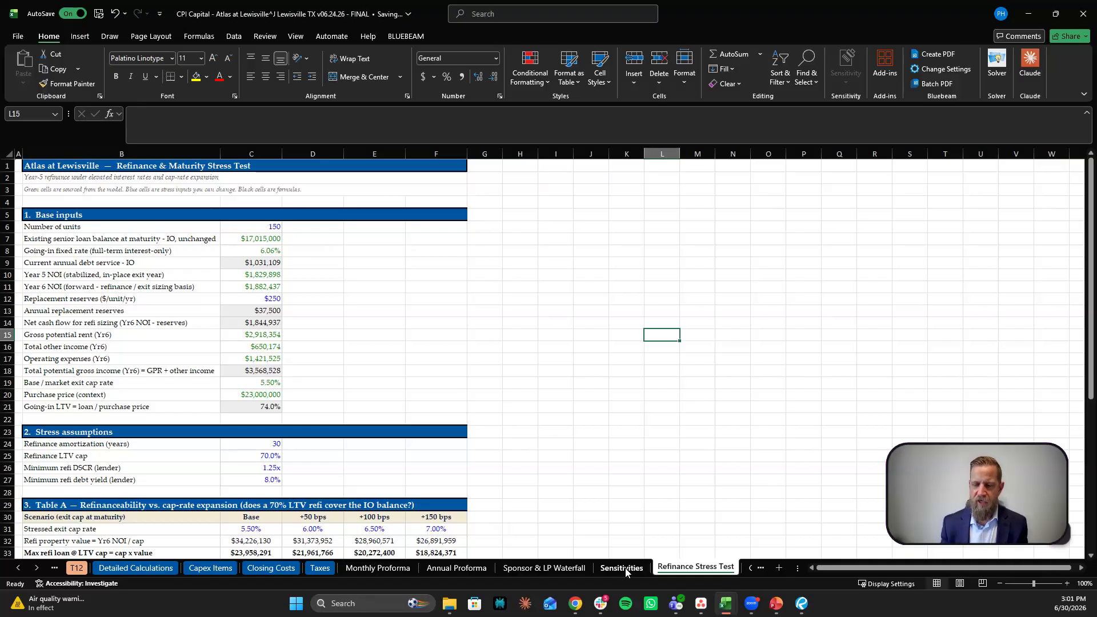
pyautogui.click(626, 572)
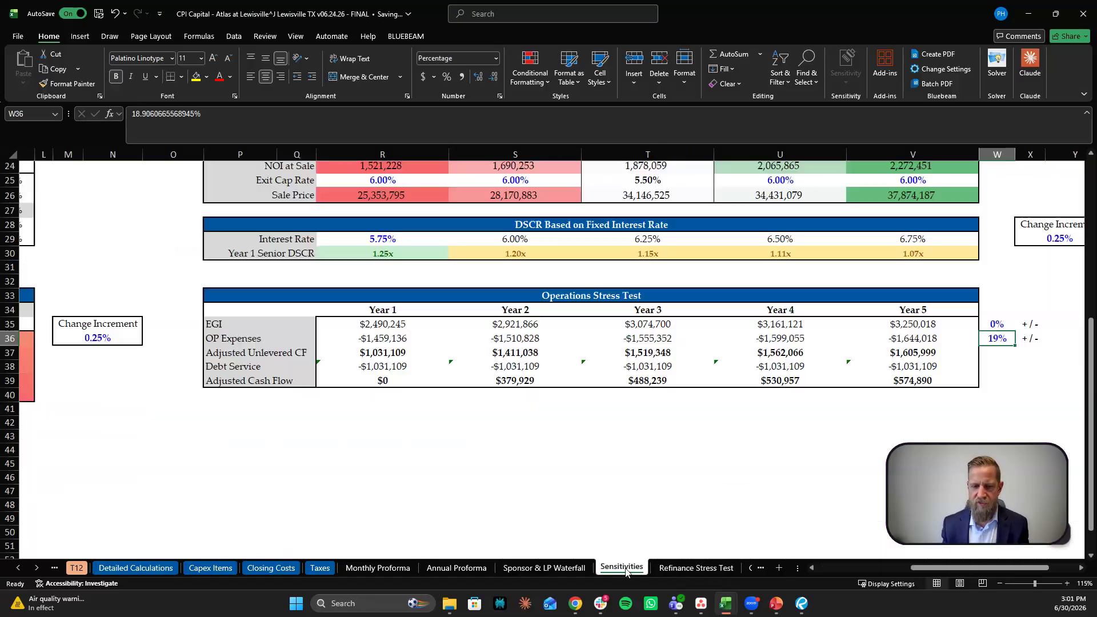
pyautogui.scroll(6, 516, 436)
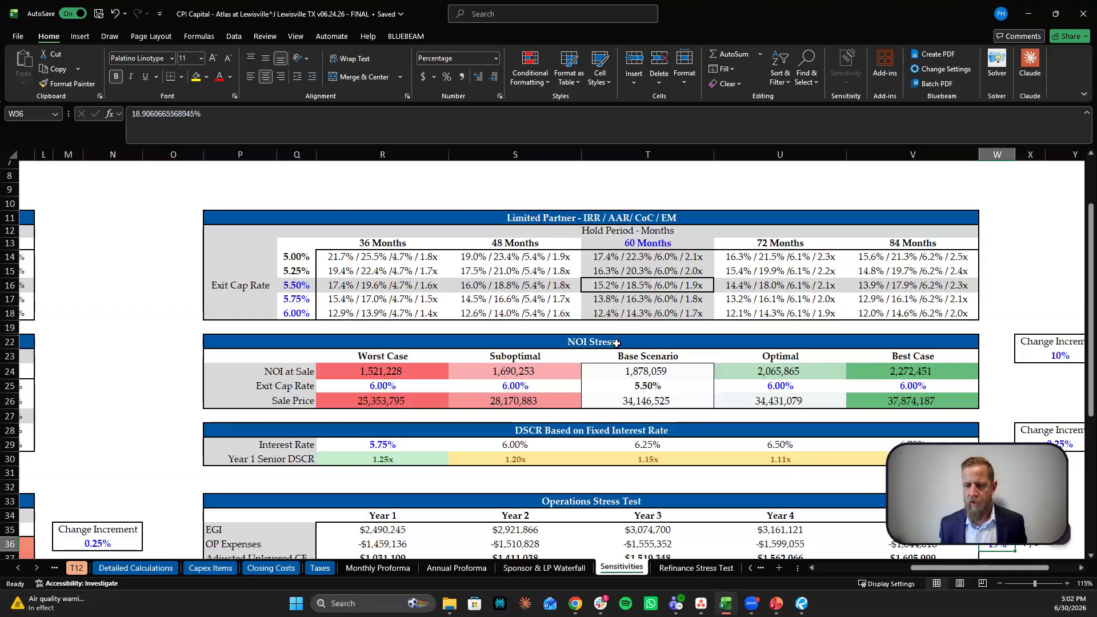
# Step: Review the Refinance Stress Test's base inputs and Tables A and B, and inspect the break-even occupancy formula for the 7.50% scenario
pyautogui.click(721, 568)
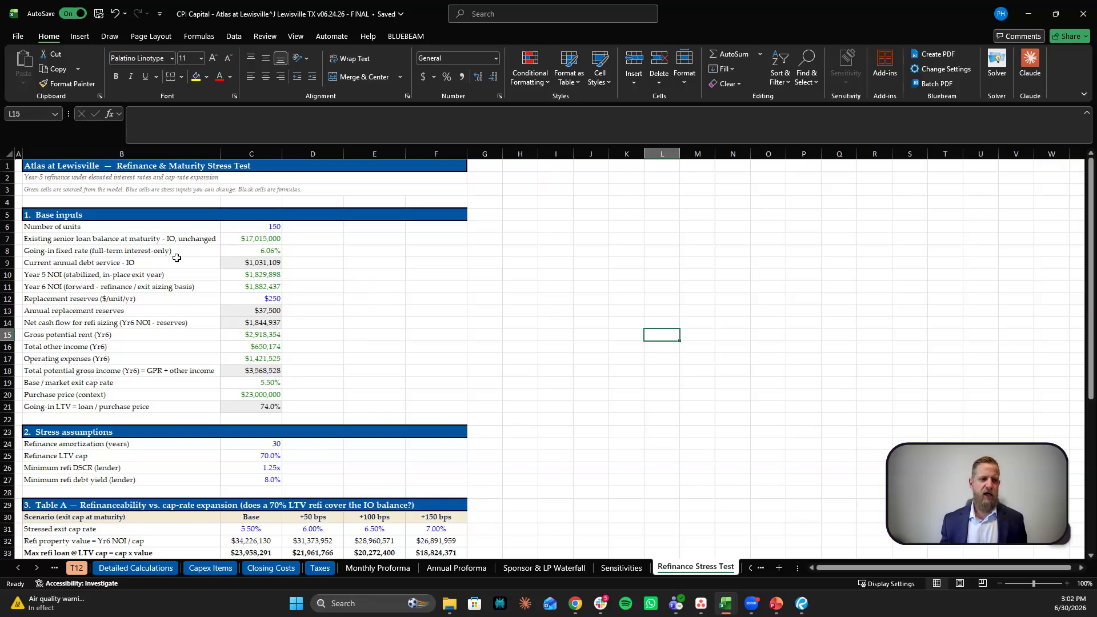
pyautogui.scroll(-7, 177, 257)
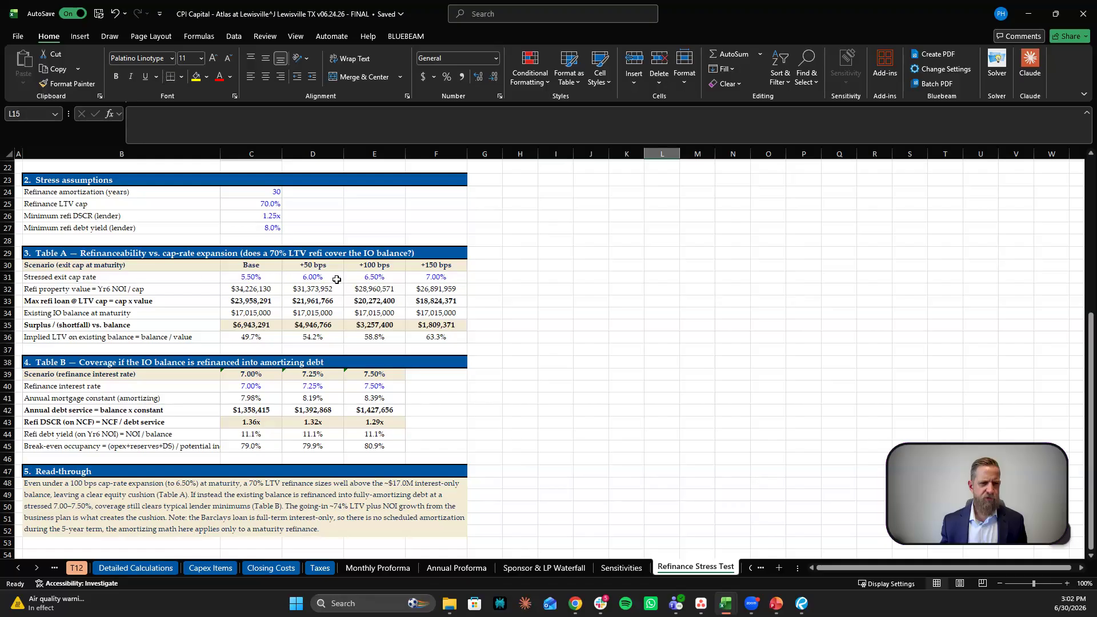
pyautogui.click(95, 253)
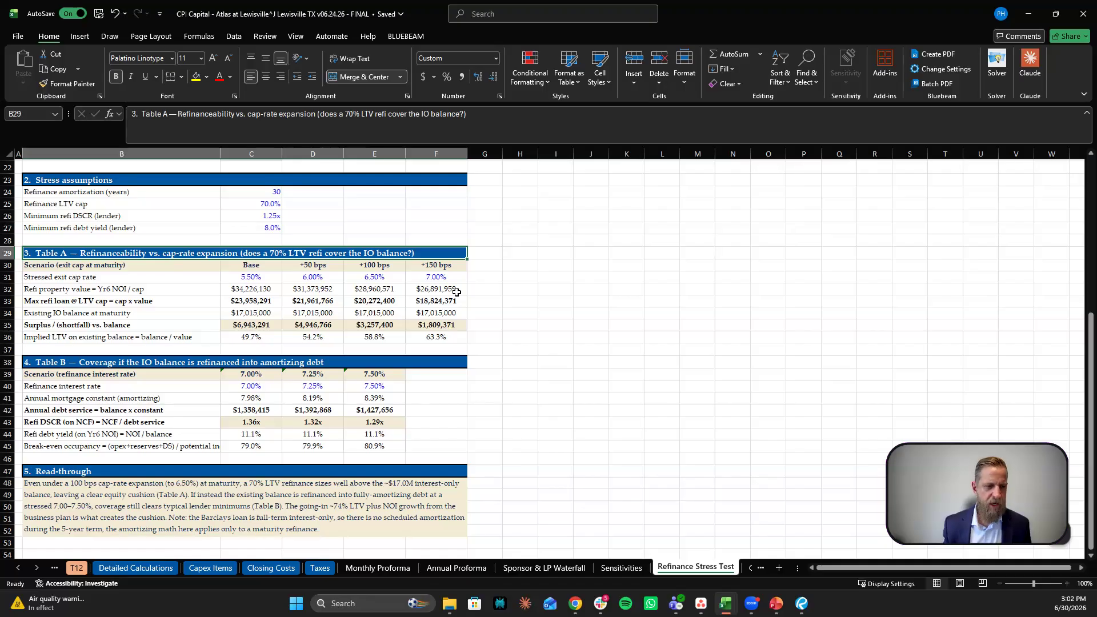
pyautogui.scroll(-1, 488, 295)
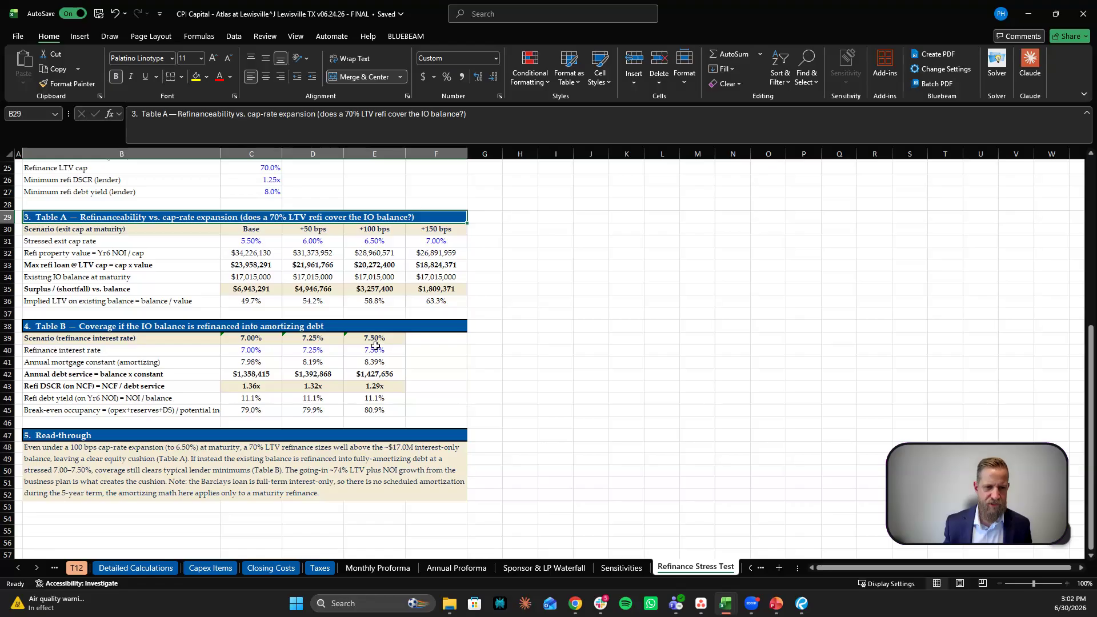
pyautogui.click(387, 409)
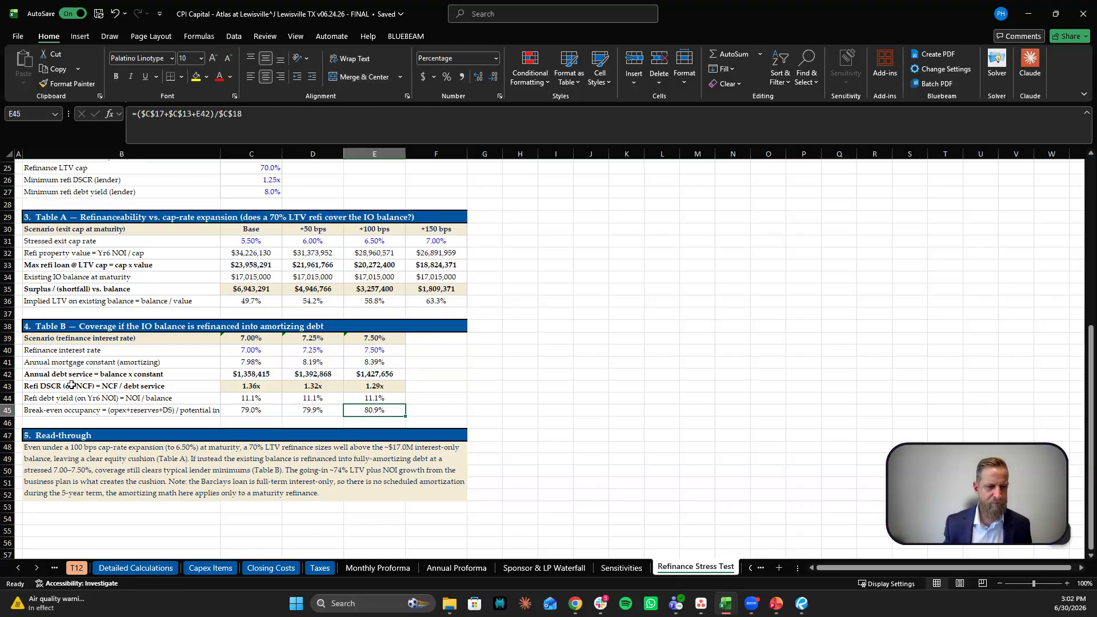
# Step: Inspect the Refi DSCR formula for the 7.50% scenario, and glance through the Comparison and Waterfall Summary sheets to reach LP Return Summary
pyautogui.click(380, 385)
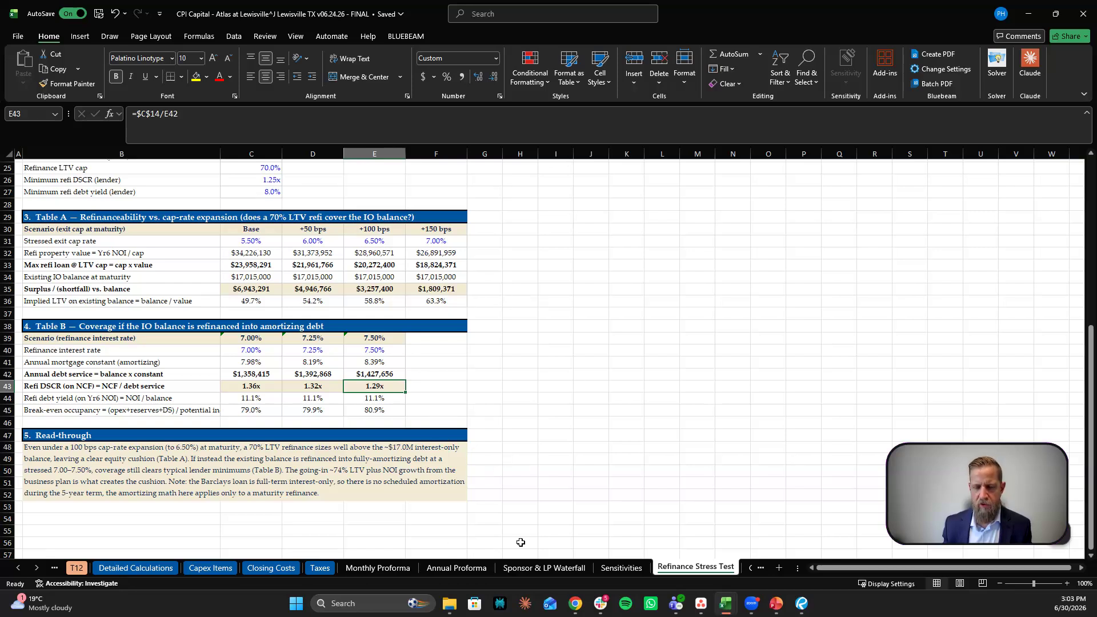
pyautogui.click(747, 569)
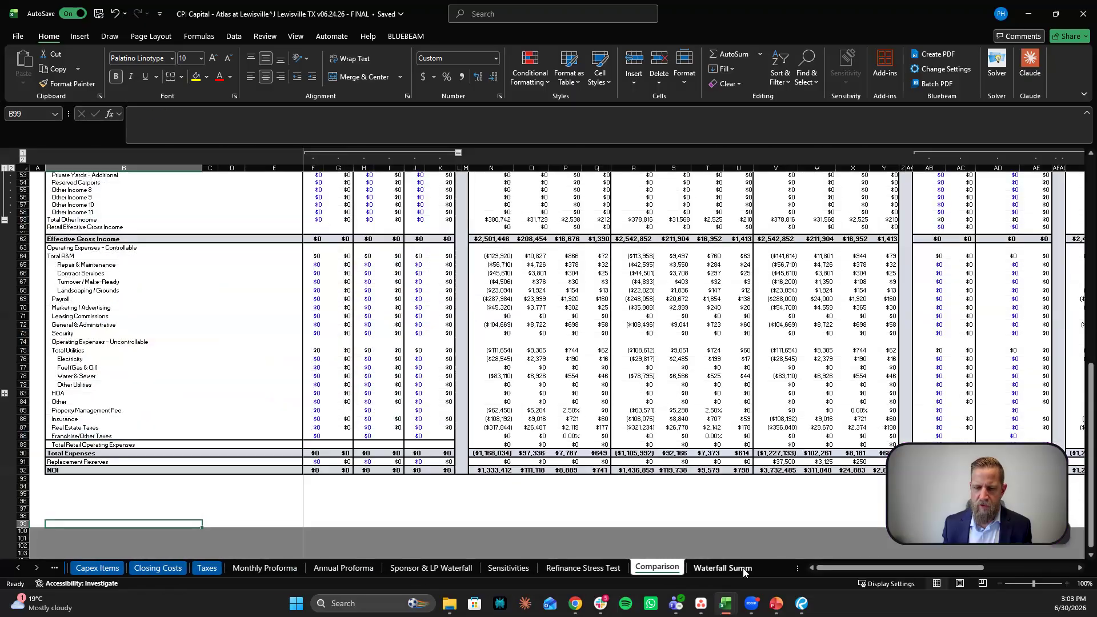
pyautogui.click(714, 572)
pyautogui.click(721, 574)
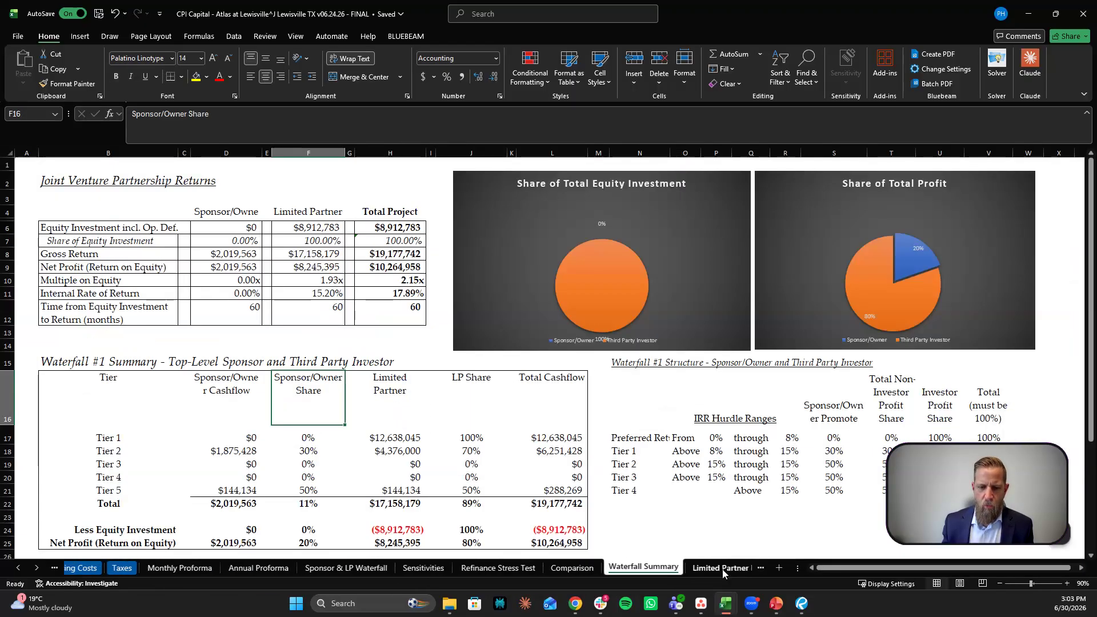
pyautogui.click(737, 576)
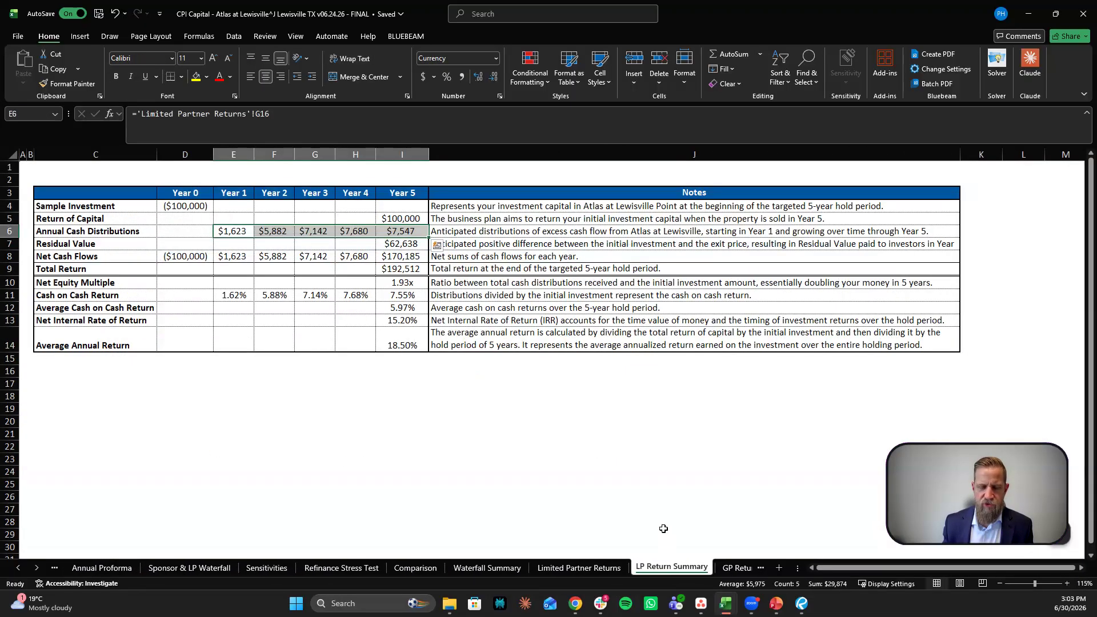
# Step: Review the LP Return Summary's Year 1 to Year 4 annual cash distributions and inspect the Year 5 Residual Value formula
pyautogui.click(446, 416)
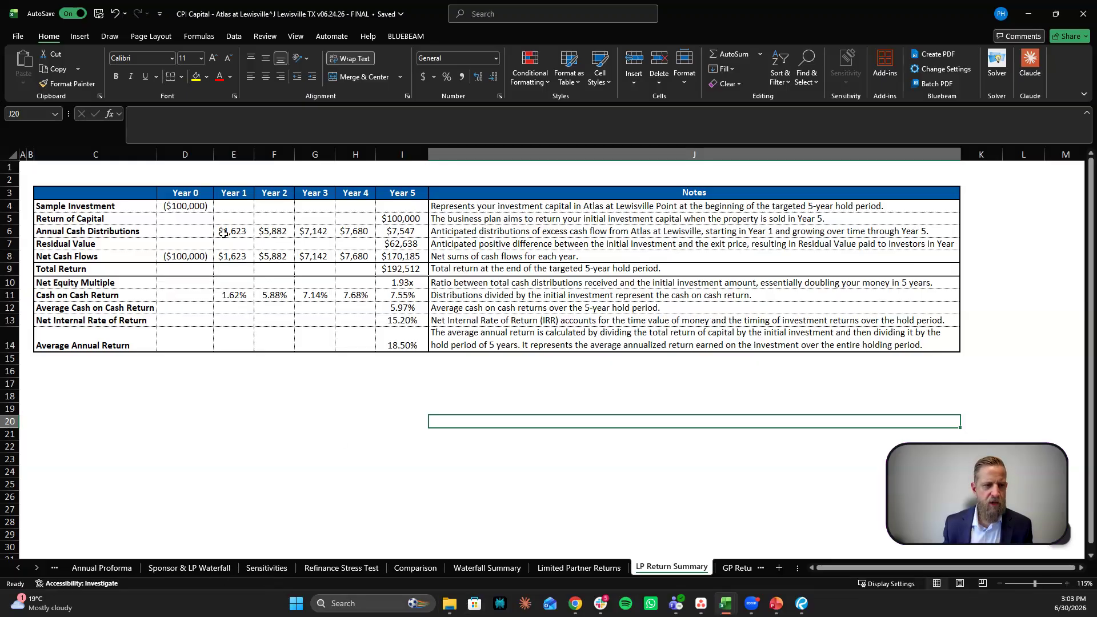
pyautogui.moveTo(222, 229); pyautogui.dragTo(356, 231)
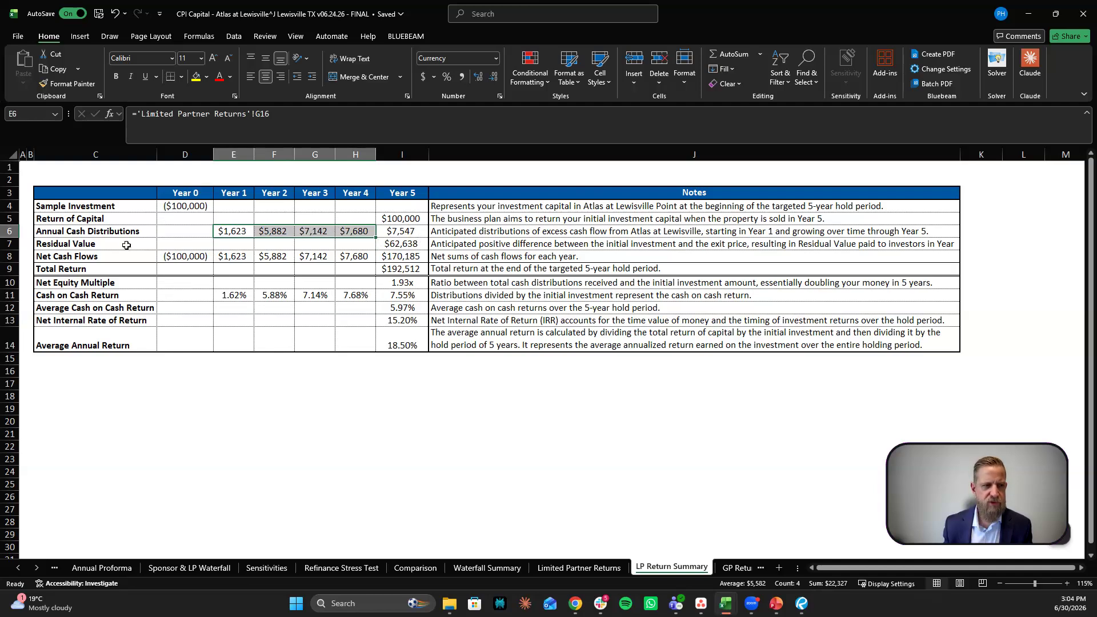
pyautogui.click(402, 244)
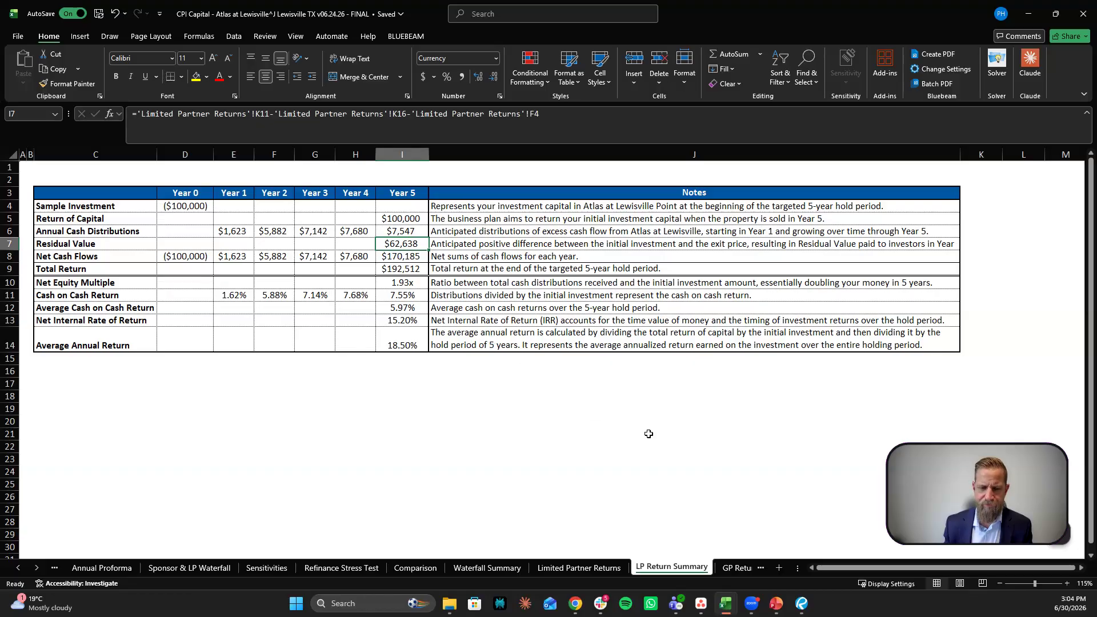
pyautogui.click(641, 475)
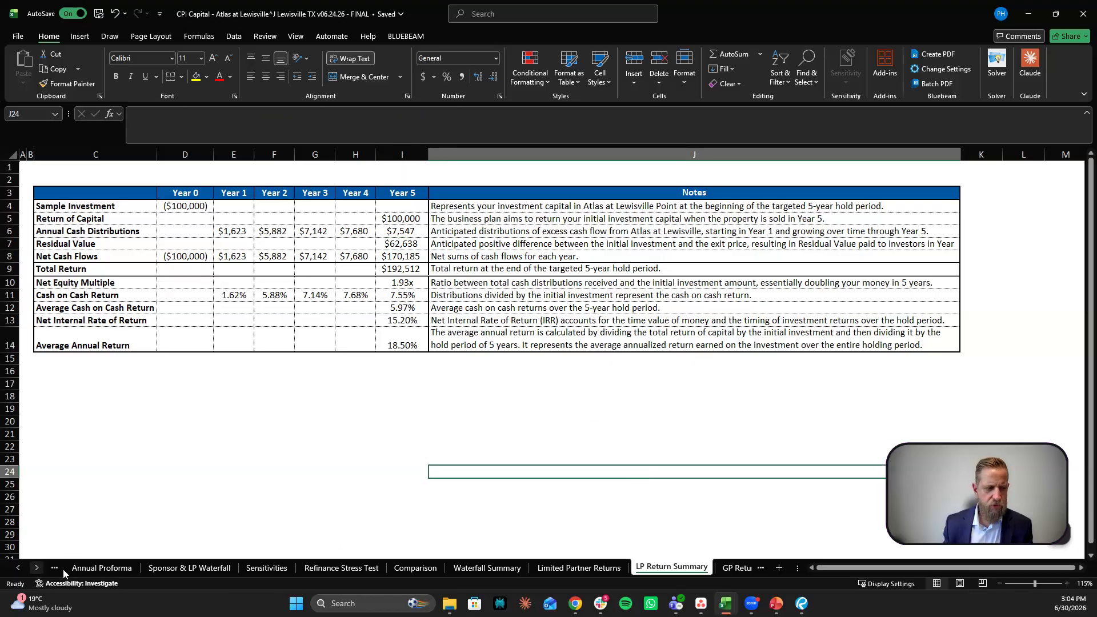
# Step: Return to the Inputs sheet and bring up its Acquisition section with the project, acquisition and disposition assumptions
pyautogui.click(18, 568)
pyautogui.click(18, 568)
pyautogui.click(18, 568)
pyautogui.click(15, 573)
pyautogui.click(15, 573)
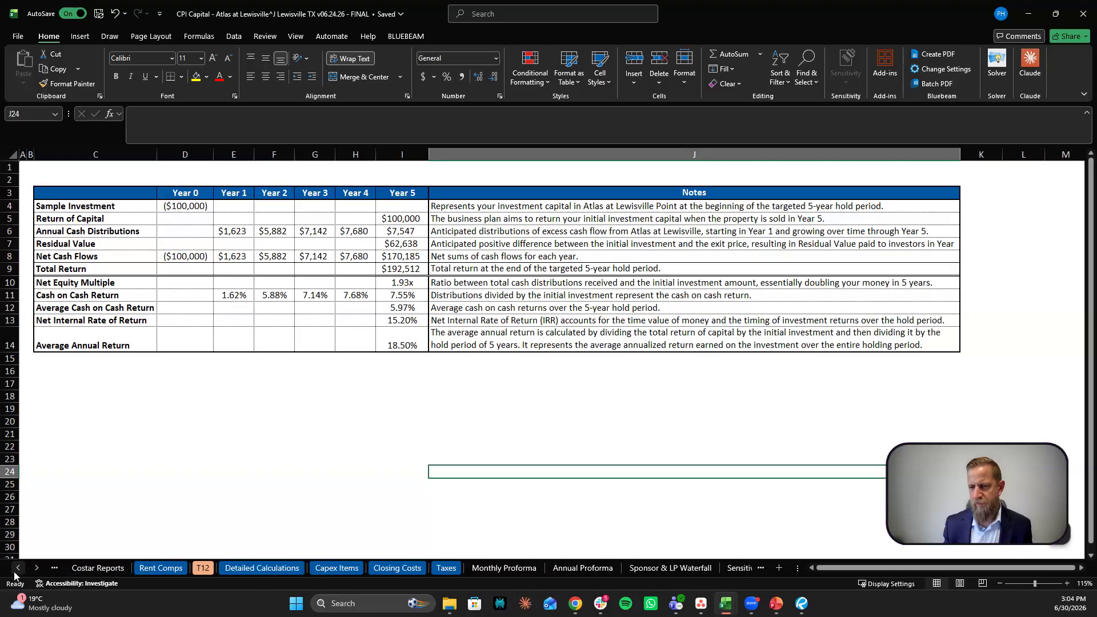
pyautogui.click(14, 573)
pyautogui.click(15, 573)
pyautogui.click(15, 573)
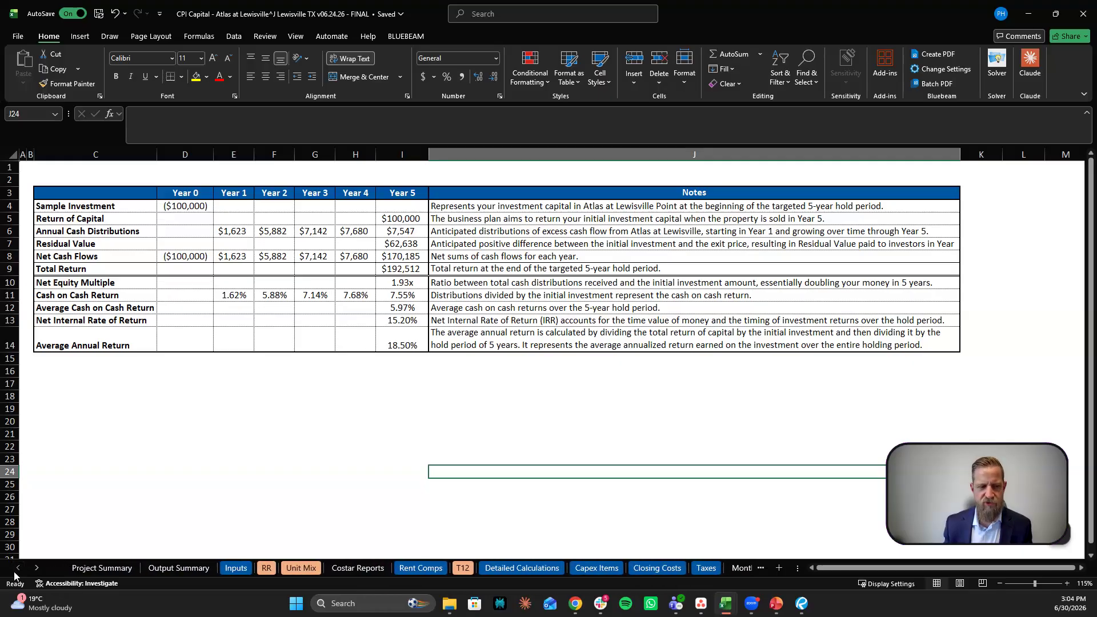
pyautogui.click(236, 568)
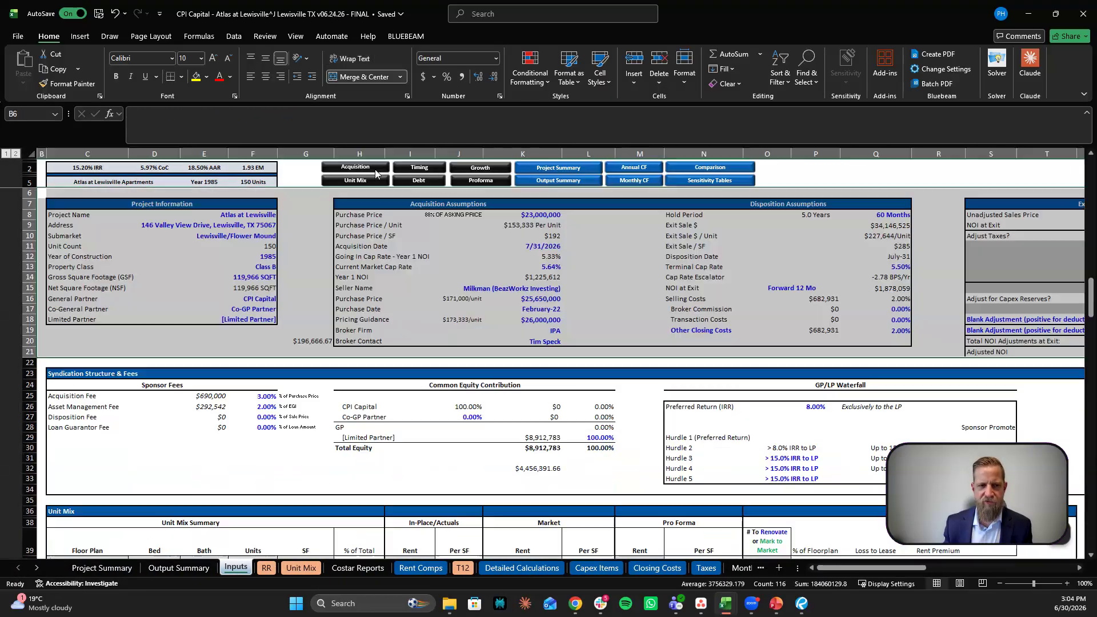
pyautogui.click(368, 167)
pyautogui.click(305, 298)
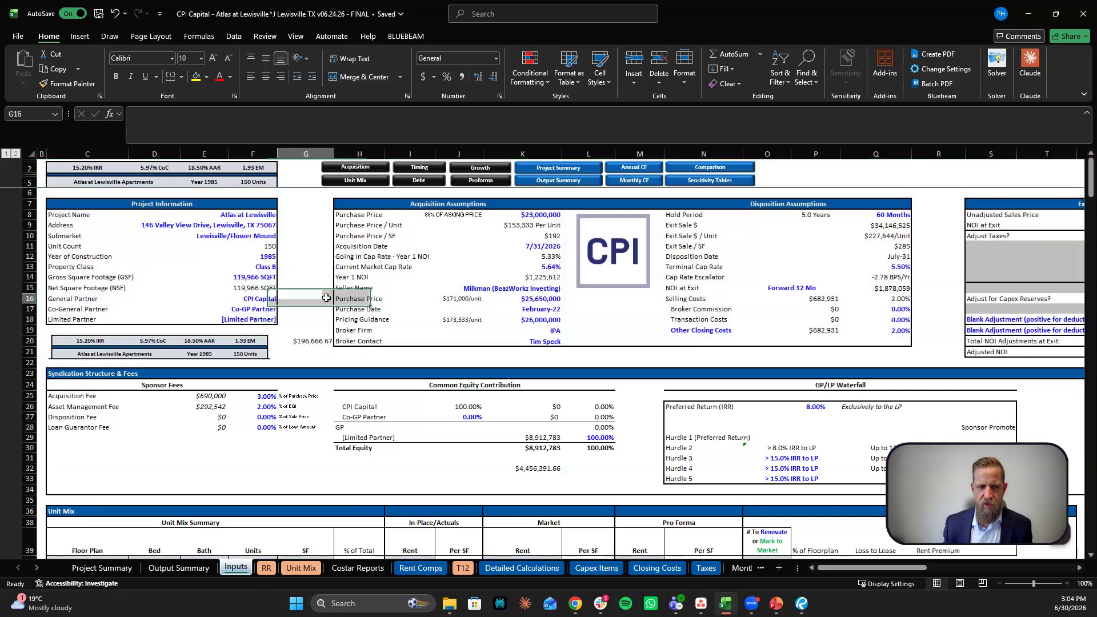